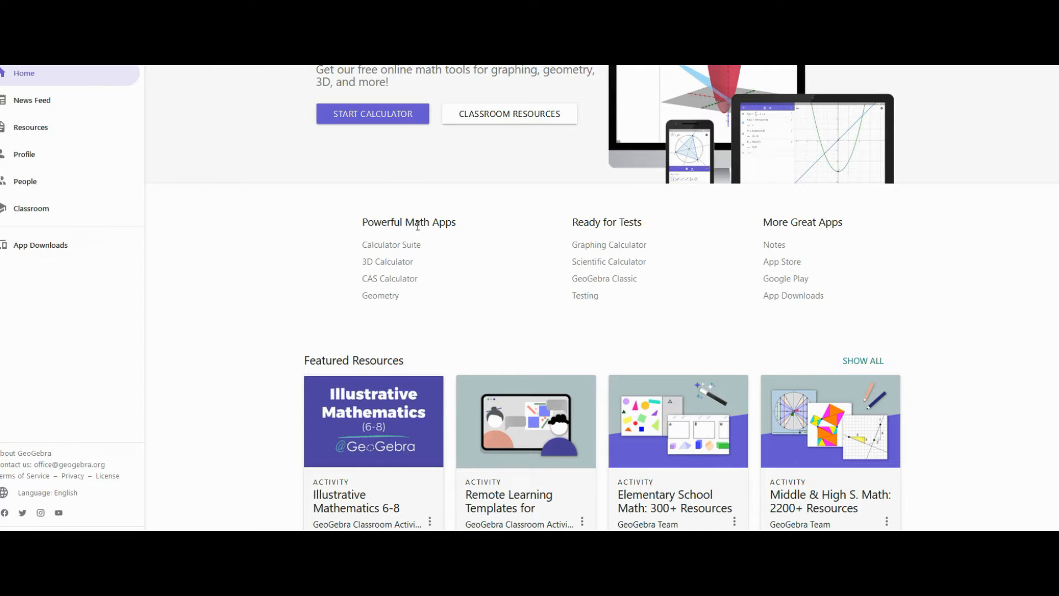
- Un-maximize the browser, move it left, and stretch it from the corner to fill the screen
scroll(418, 229, up, 1)
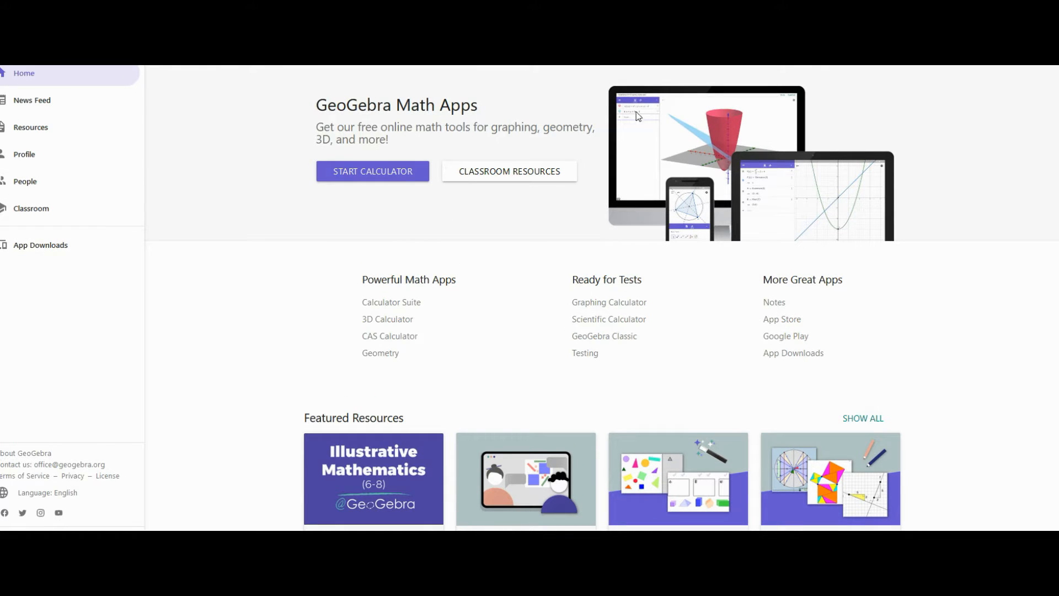
key(super+Down)
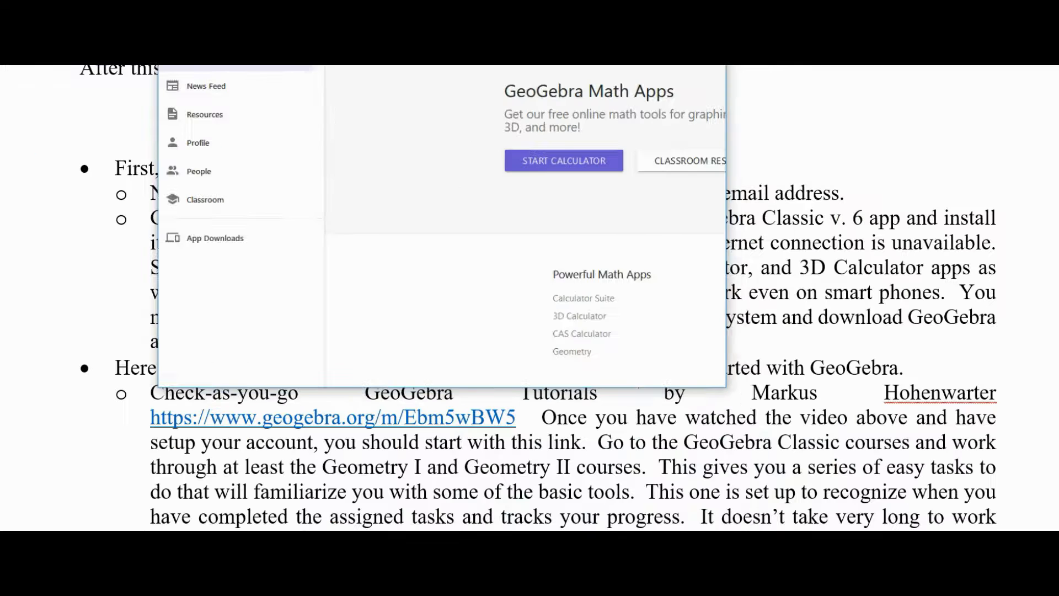
drag(572, 65, 371, 19)
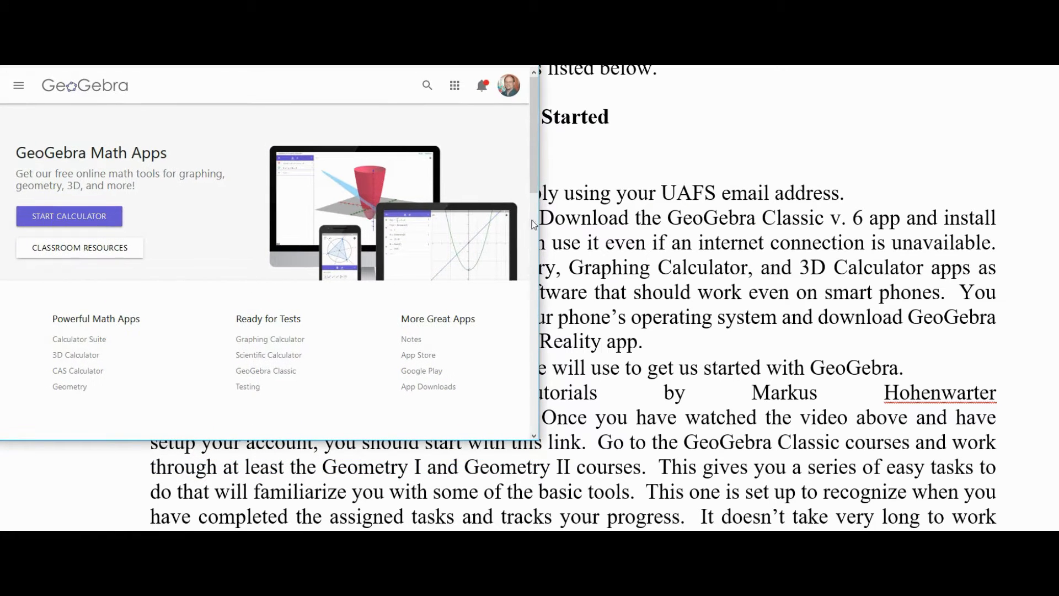
drag(539, 444, 1054, 528)
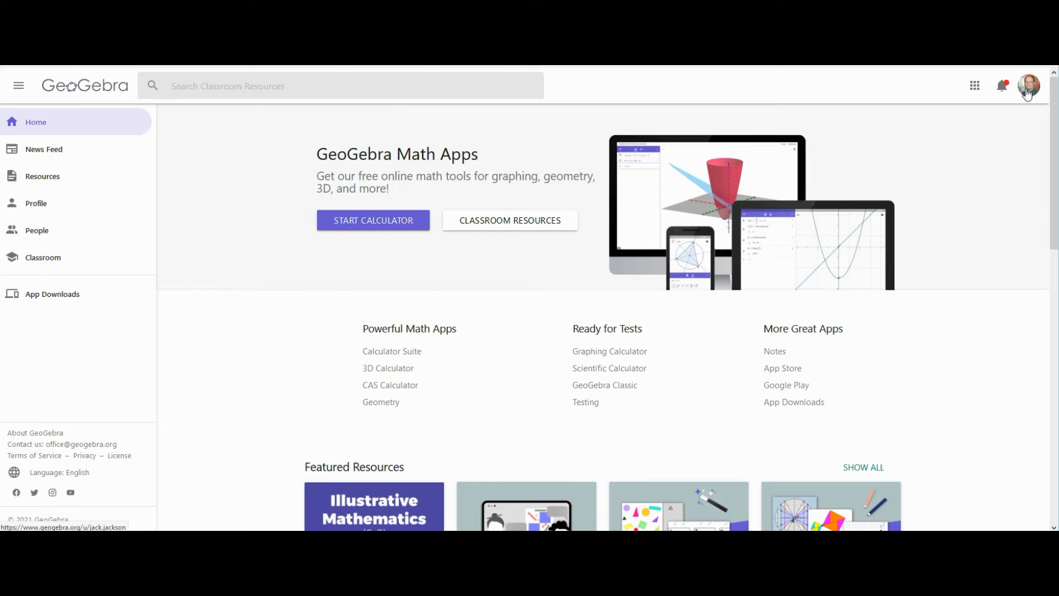
- Launch GeoGebra Classic from the apps menu and delete the recovered unsaved changes
click(973, 89)
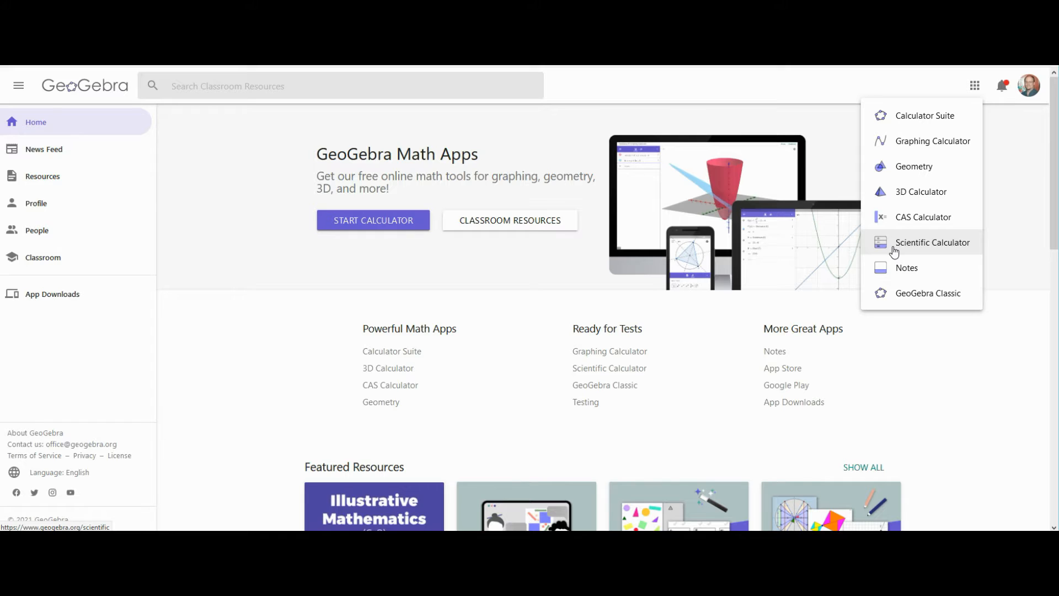
click(882, 302)
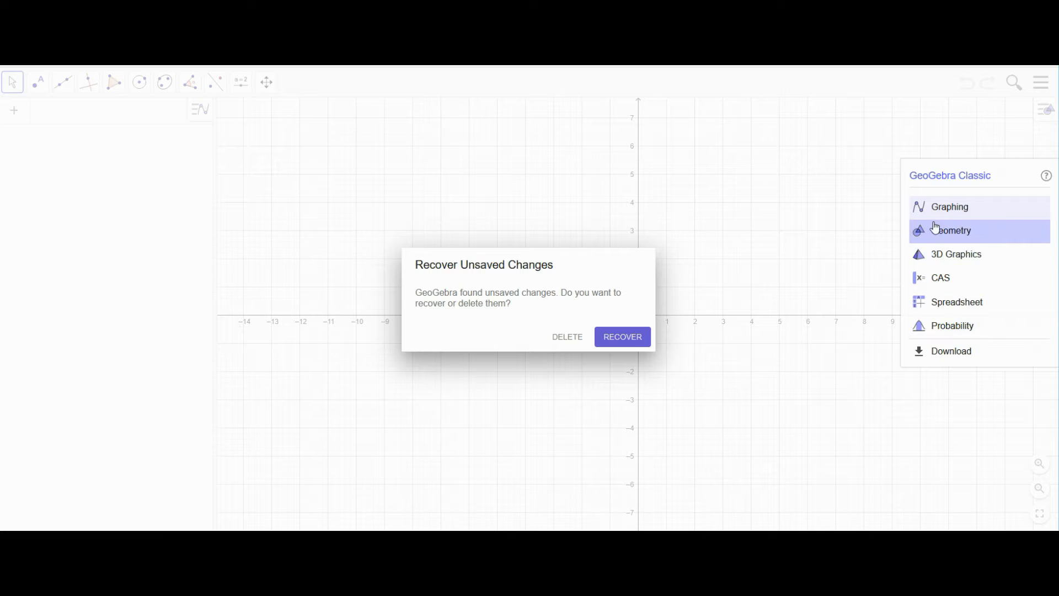
click(573, 344)
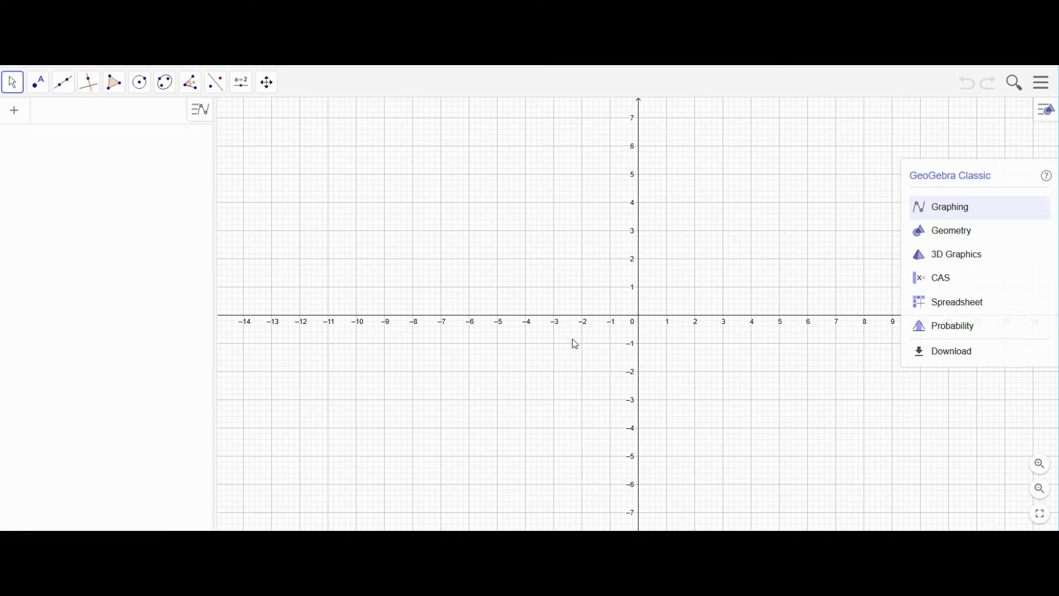
- Switch to the Geometry perspective and preview the toolbar's tool groups
click(925, 236)
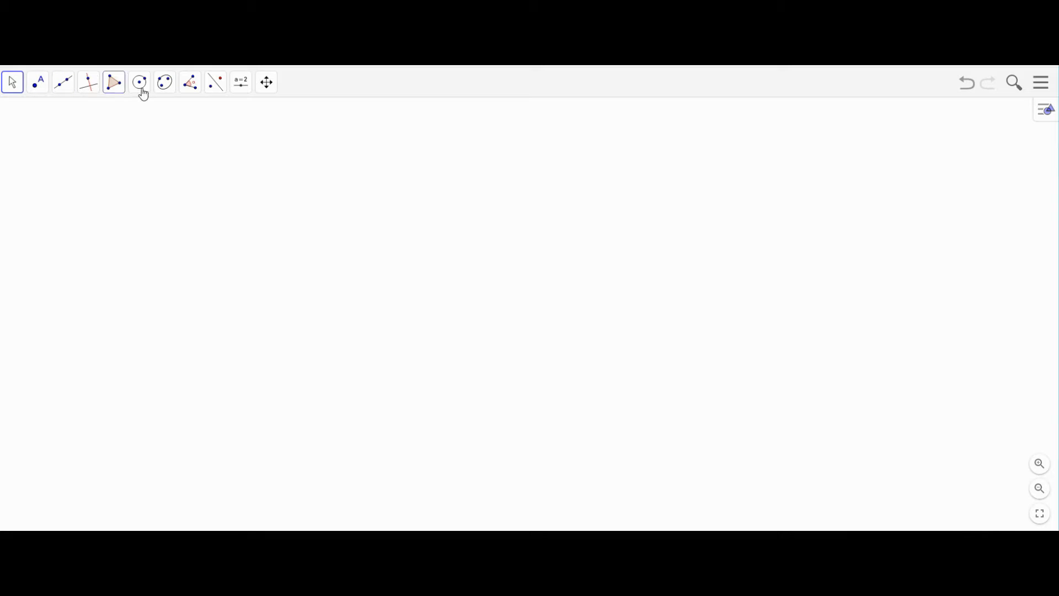
click(19, 88)
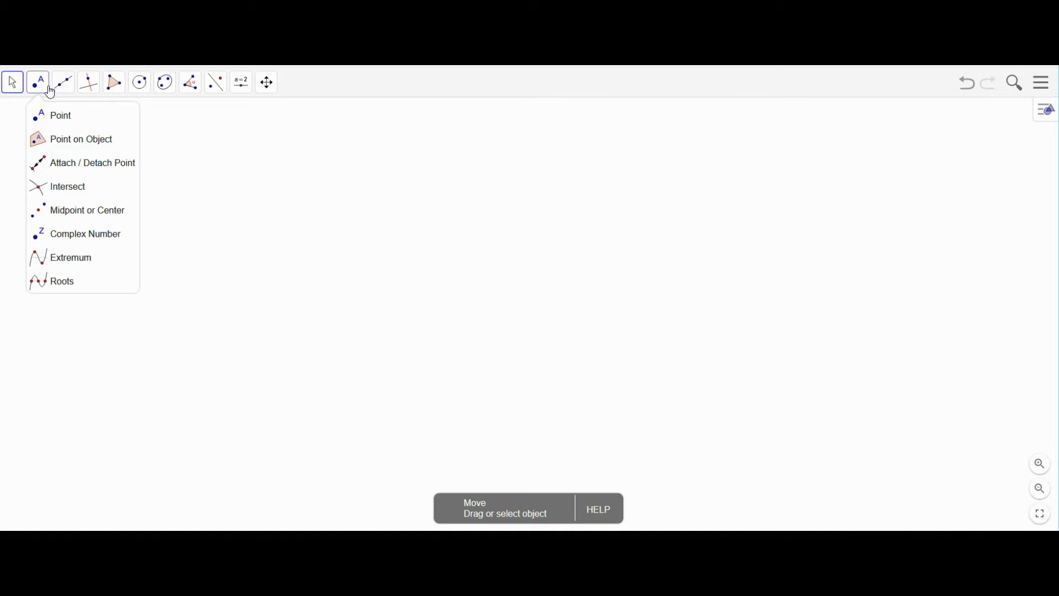
mouse_move(87, 93)
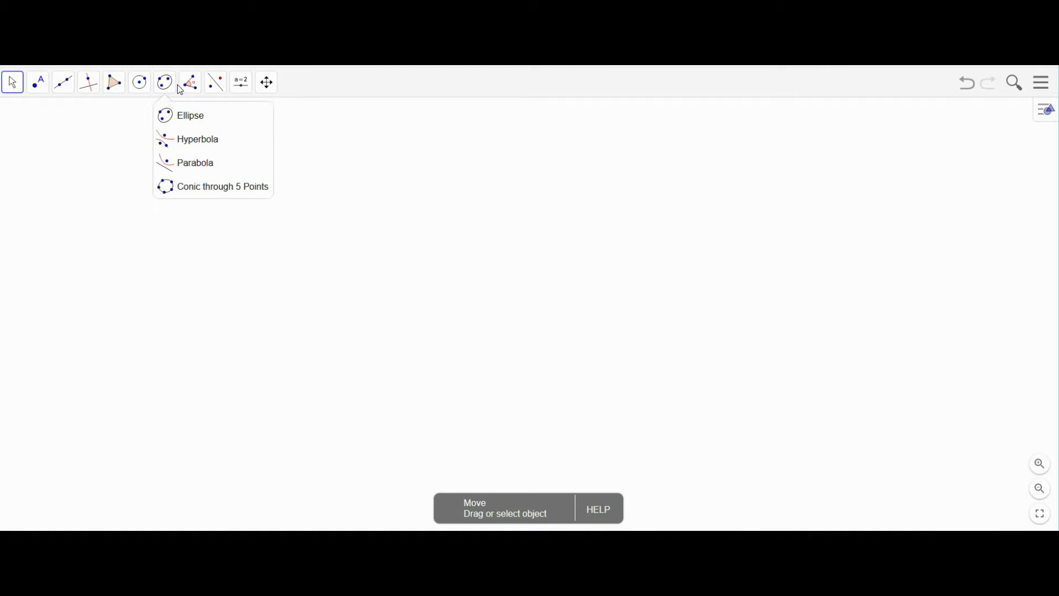
mouse_move(190, 93)
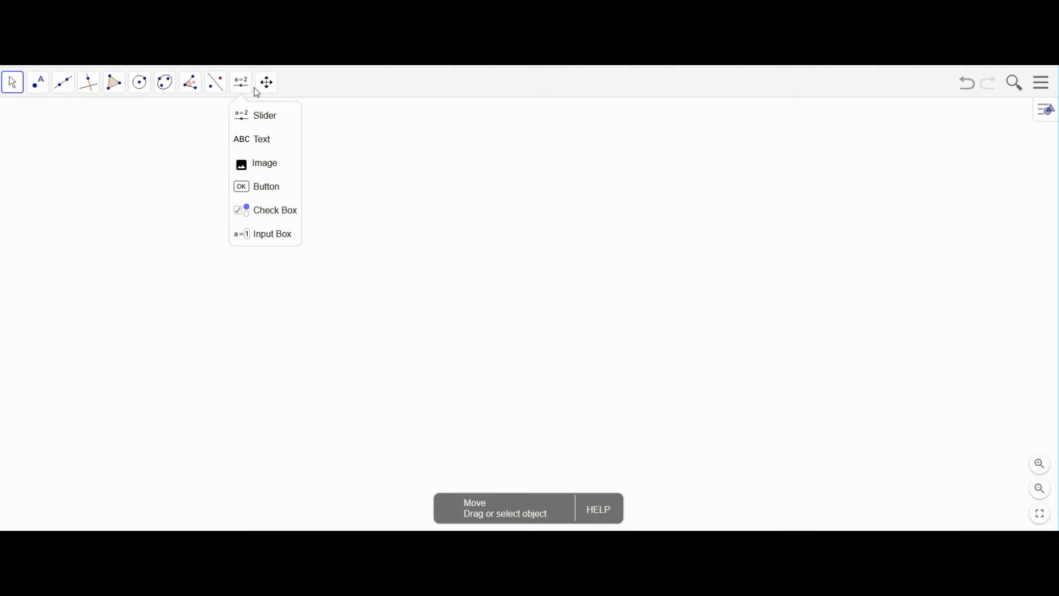
mouse_move(264, 94)
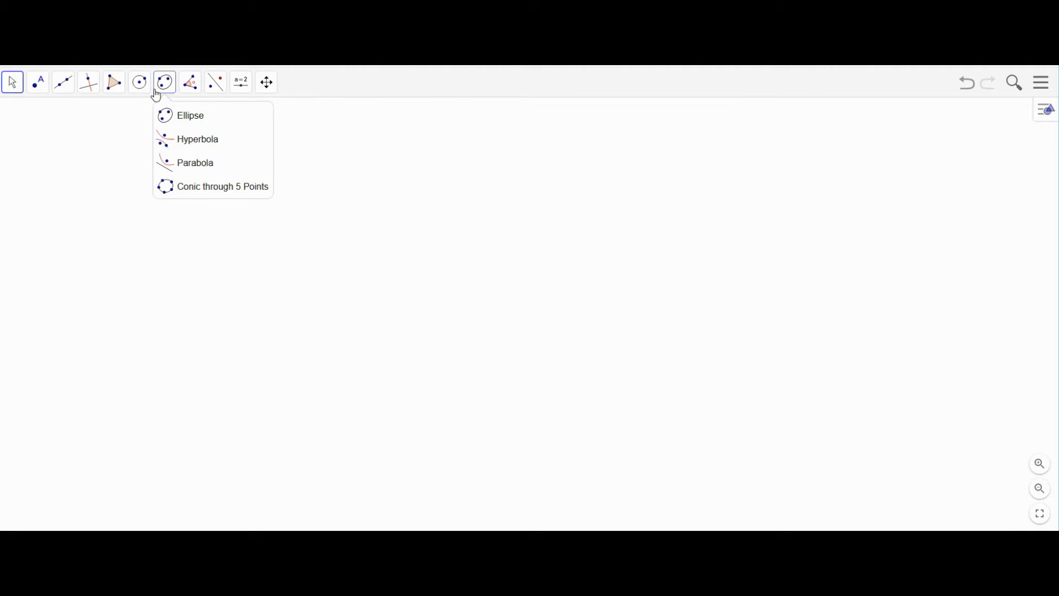
mouse_move(14, 84)
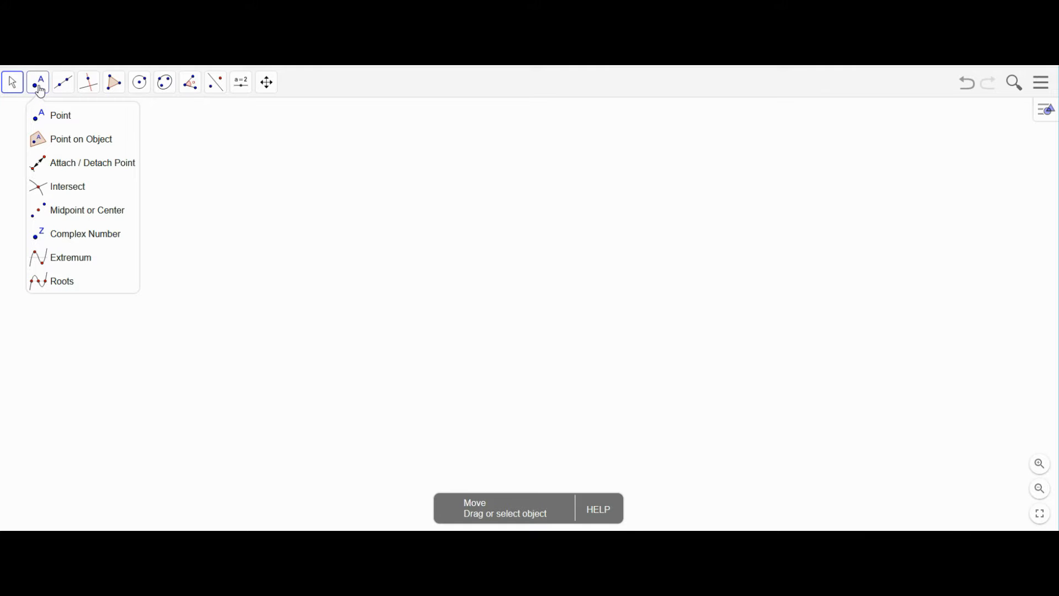
- Create free points A and B, then drag both to new positions
click(62, 118)
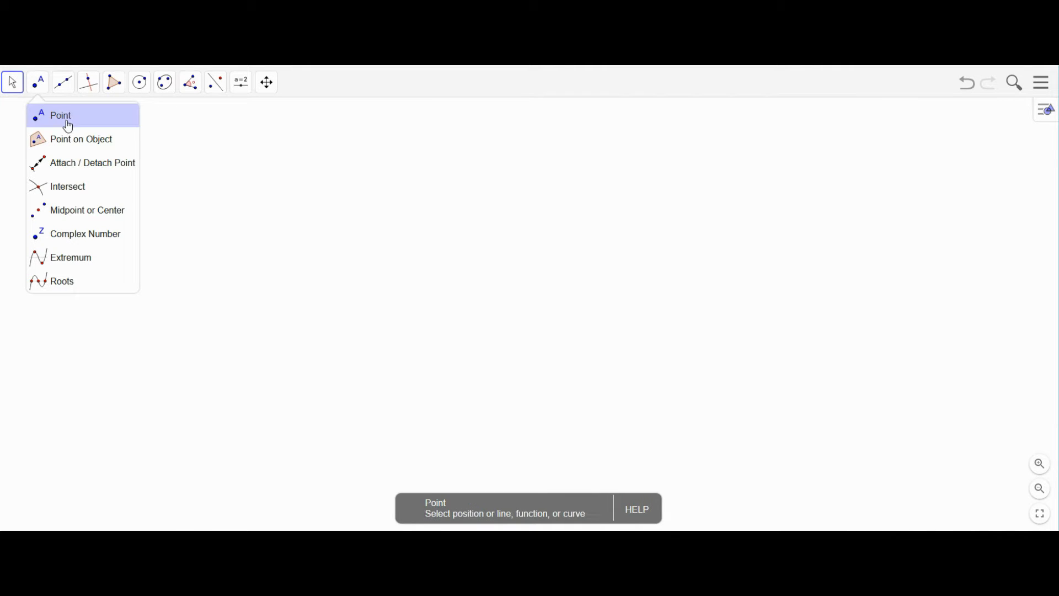
click(230, 258)
click(401, 213)
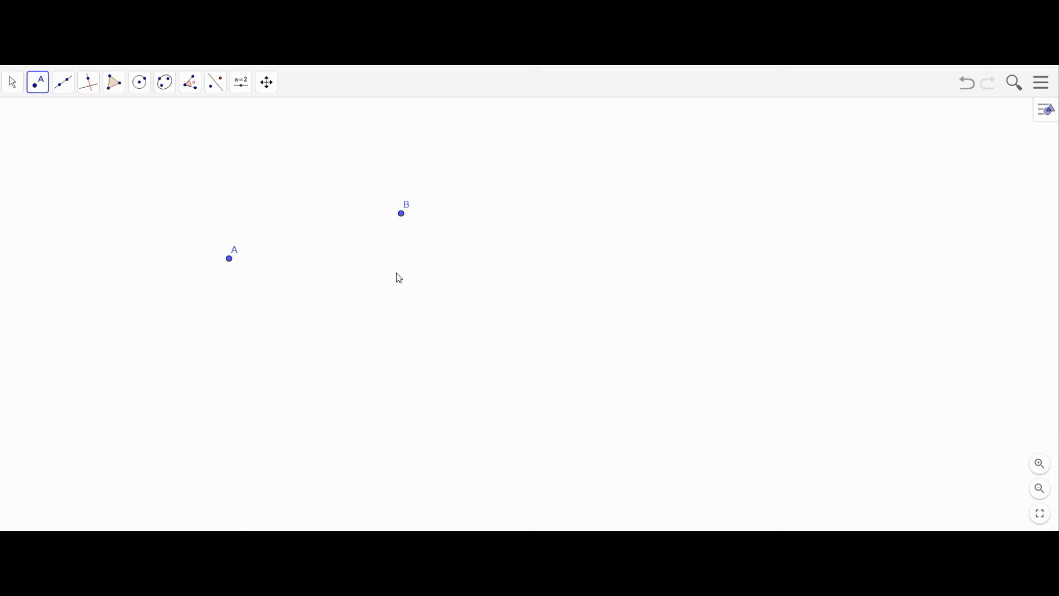
click(12, 83)
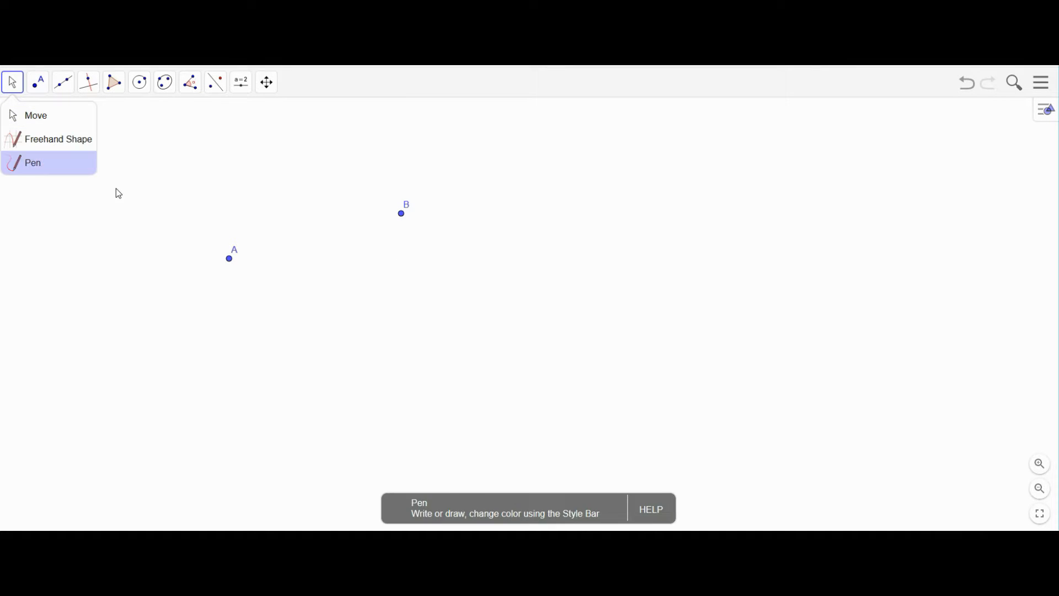
click(37, 116)
drag(231, 259, 238, 231)
drag(407, 214, 358, 203)
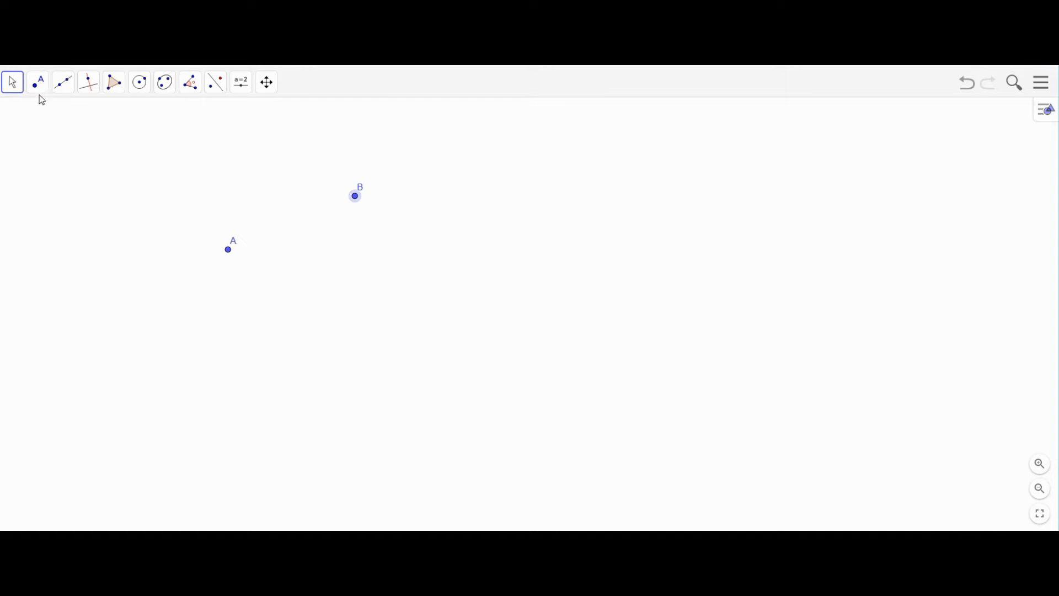
- Draw an infinite line through points A and B
click(64, 89)
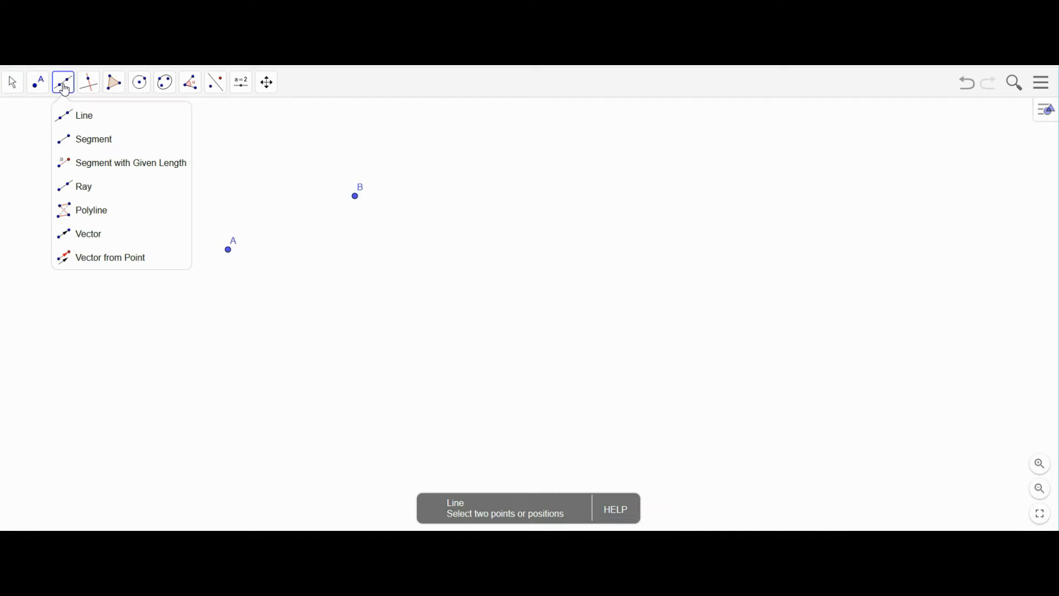
click(64, 121)
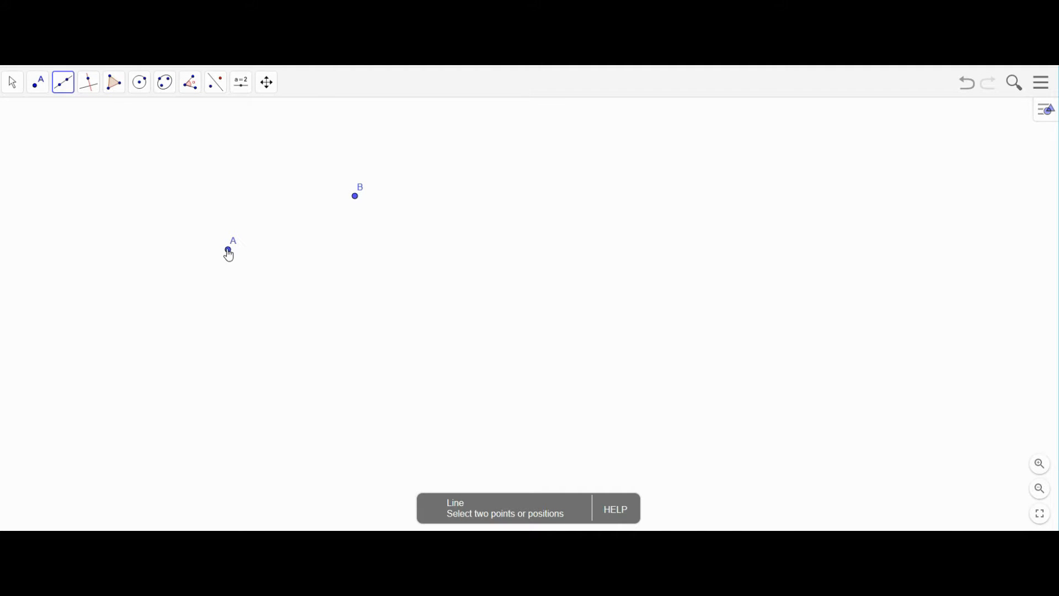
click(229, 254)
click(354, 196)
- Drag line AB lower and reposition A and B to re-angle it
click(14, 86)
click(277, 171)
drag(296, 226, 424, 306)
drag(286, 288, 531, 242)
drag(414, 233, 341, 232)
- Draw a segment from new point C to new point D below line AB
click(37, 83)
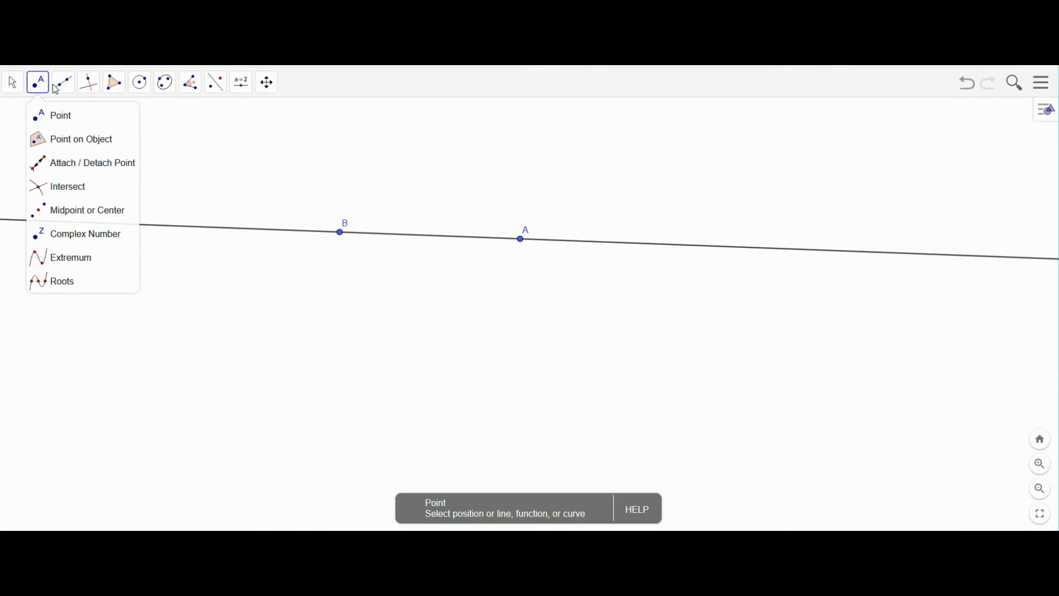
click(64, 83)
click(64, 82)
click(88, 138)
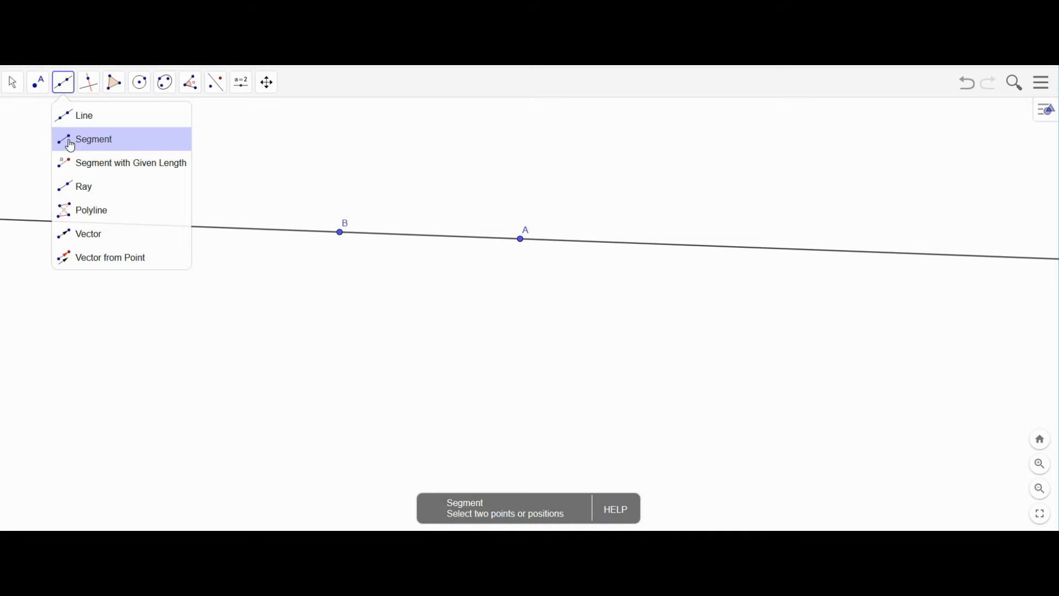
click(258, 333)
click(446, 327)
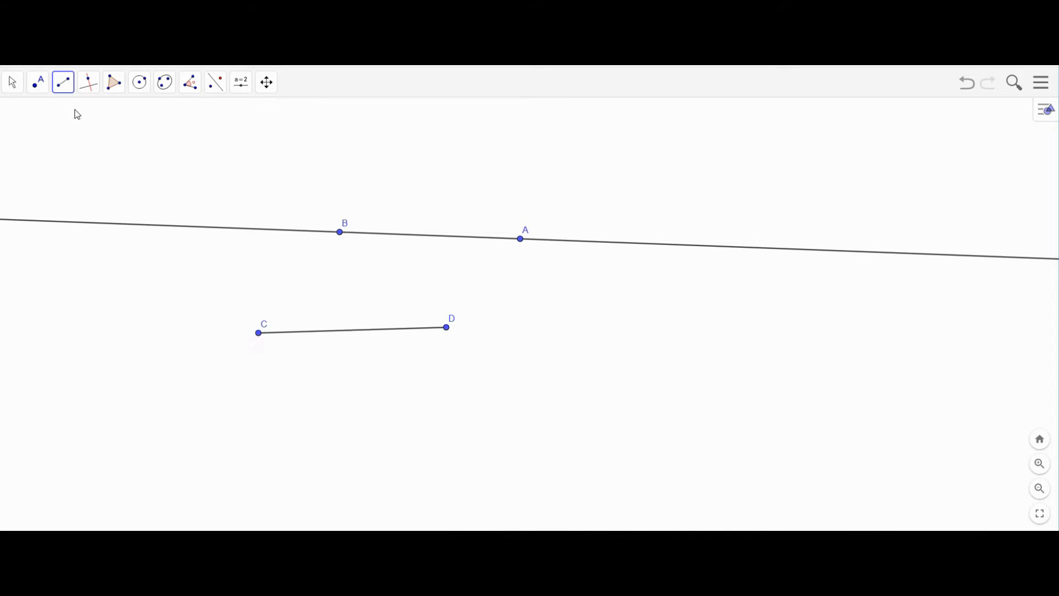
- Drag C to the right below D and D left, lengthening segment CD
click(13, 84)
click(361, 308)
mouse_move(258, 335)
mouse_down()
mouse_move(264, 375)
mouse_move(256, 315)
mouse_up()
drag(449, 328, 462, 312)
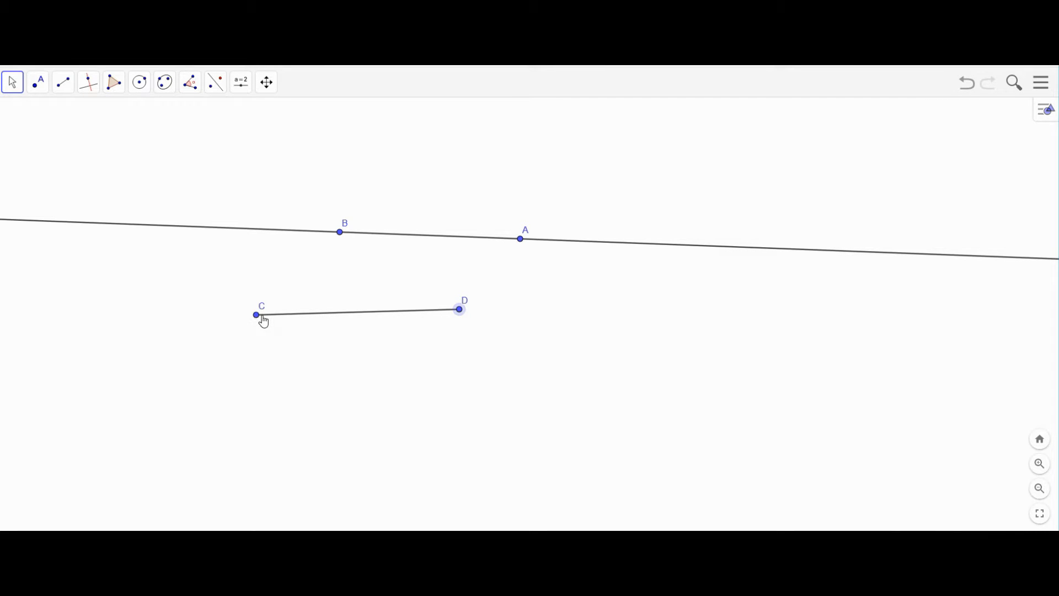
drag(255, 316, 166, 216)
drag(252, 143, 682, 330)
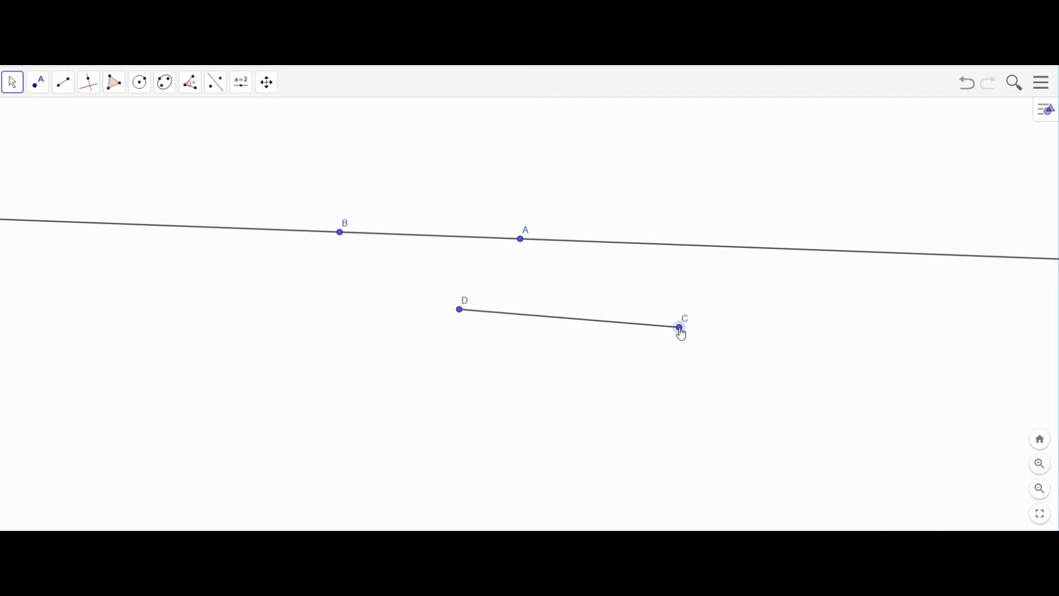
drag(457, 314, 239, 301)
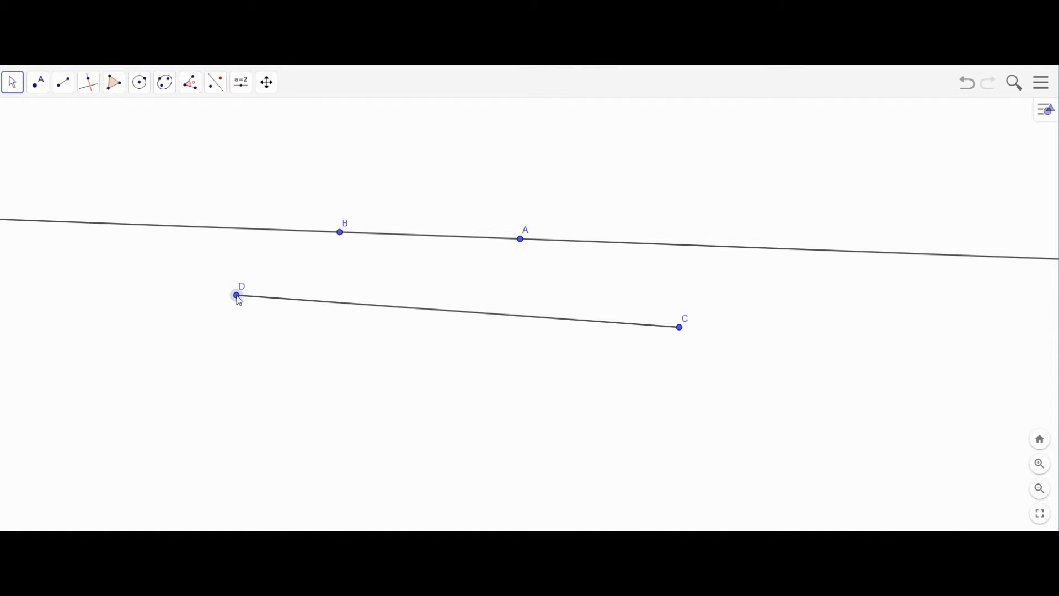
- Draw a ray from new point E through new point F below segment CD
click(63, 88)
click(59, 186)
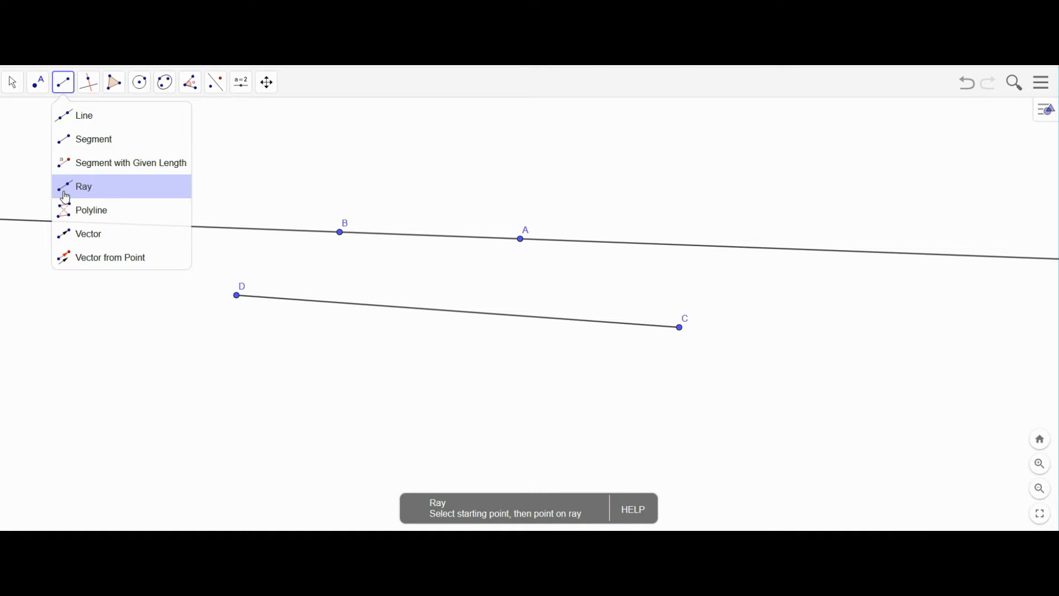
click(257, 400)
click(382, 376)
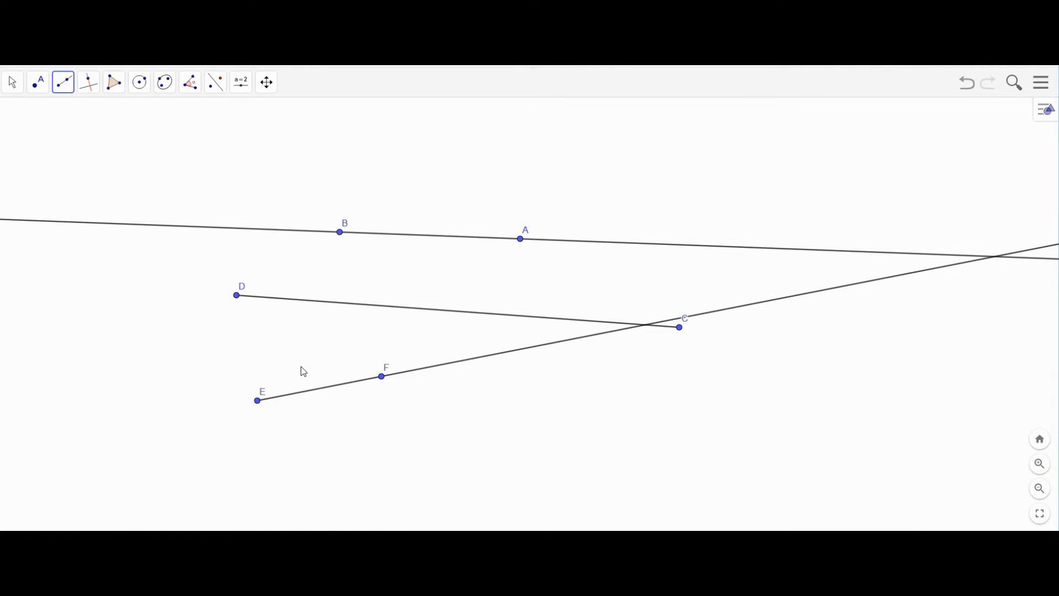
- Move E to the left and drag F to re-angle ray EF
click(12, 83)
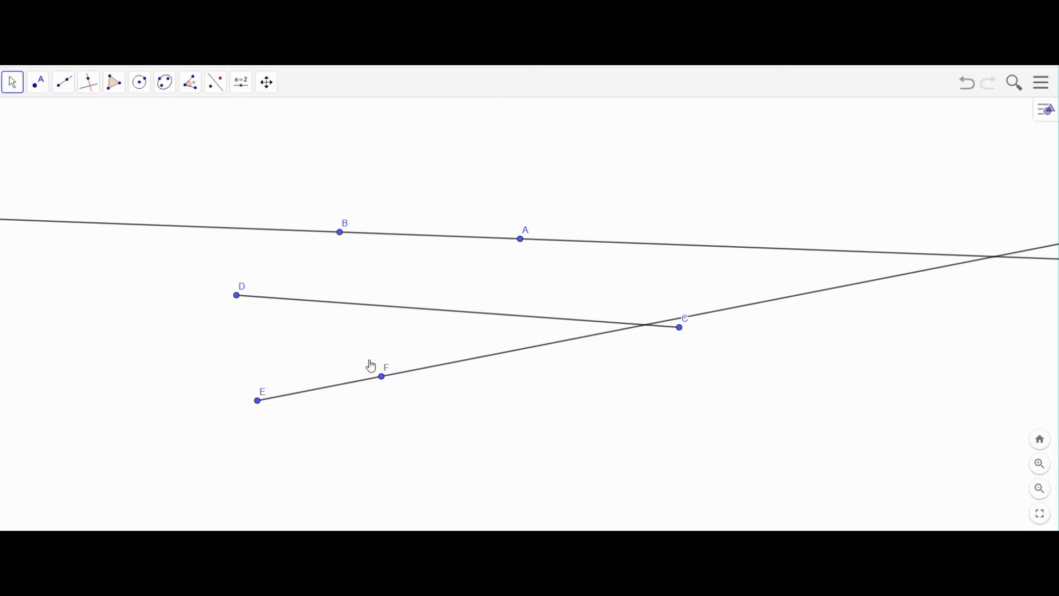
drag(259, 406, 126, 381)
drag(383, 378, 341, 376)
- Create a free point G above line AB
scroll(45, 116, down, 1)
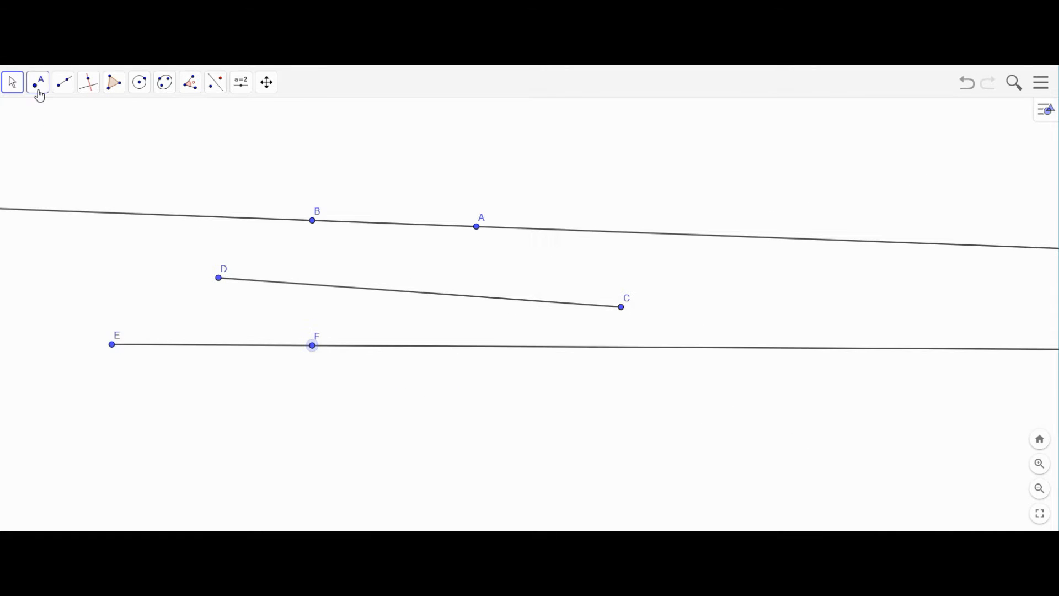
click(41, 92)
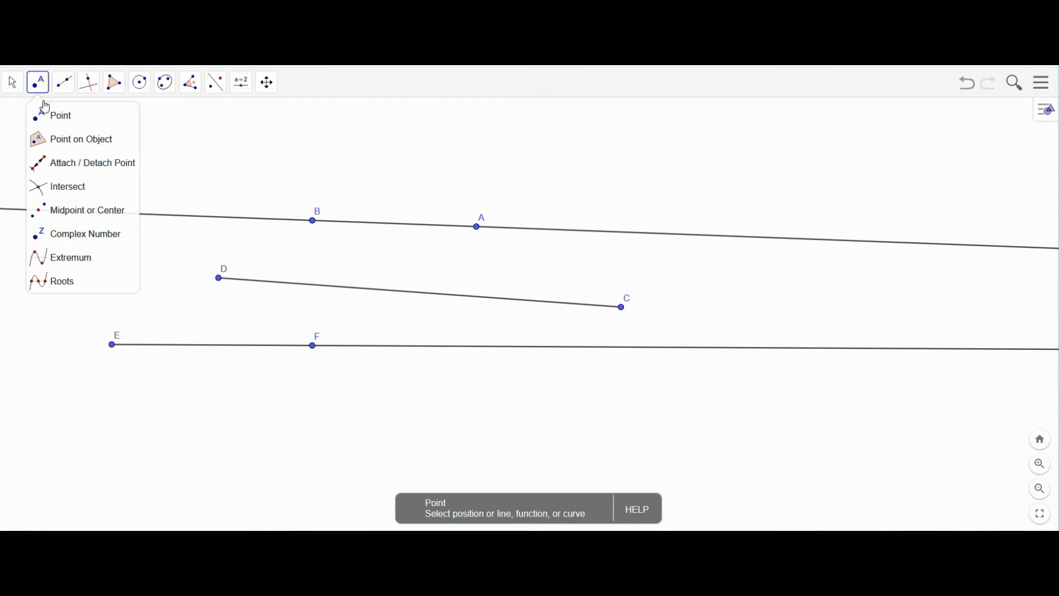
click(47, 147)
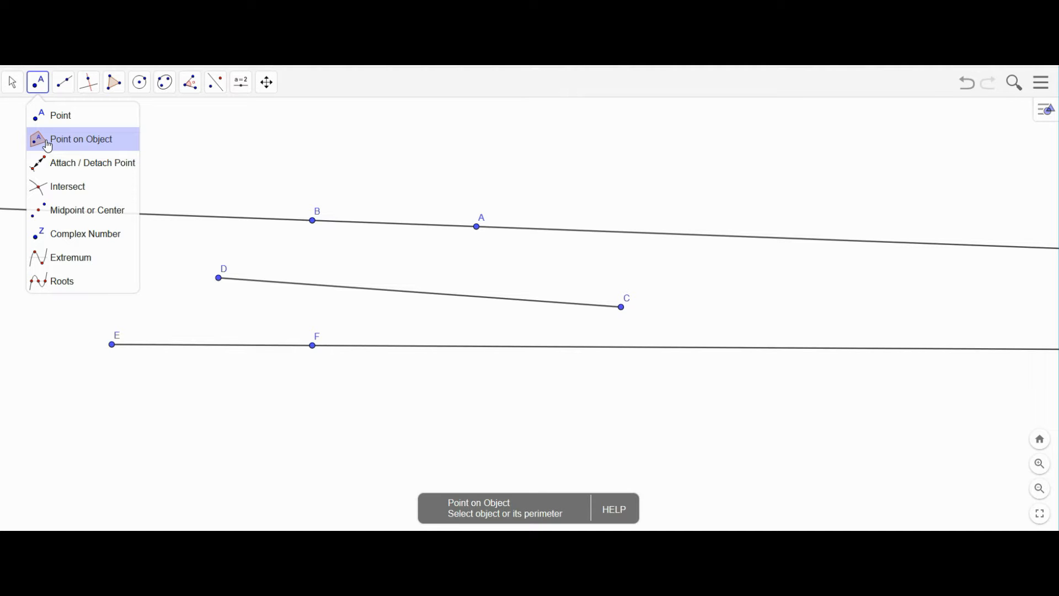
click(50, 116)
click(393, 160)
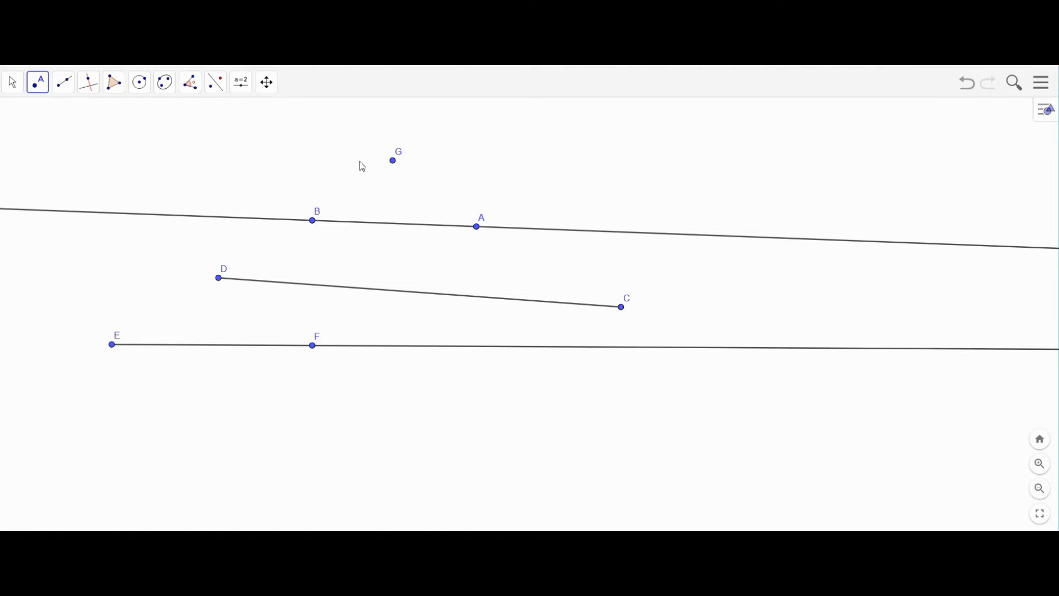
- Drag G onto line AB between B and A, nudging it down and back up
click(12, 83)
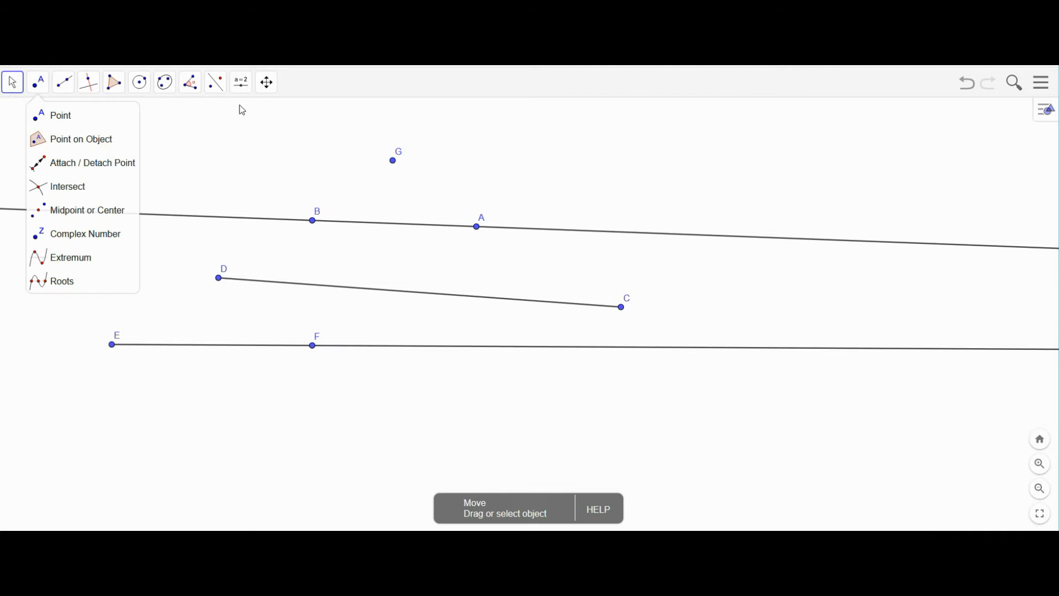
click(390, 154)
drag(396, 166, 392, 228)
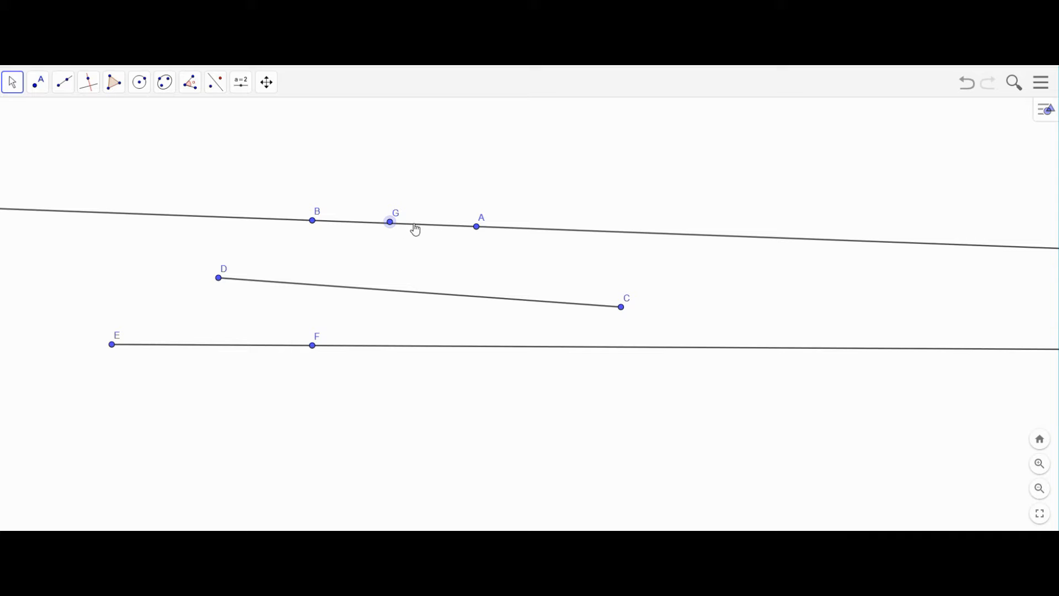
key(Down)
key(Up)
- Raise point A to tilt line AB, then pull G just below the line
click(477, 227)
key(Up)
key(Up)
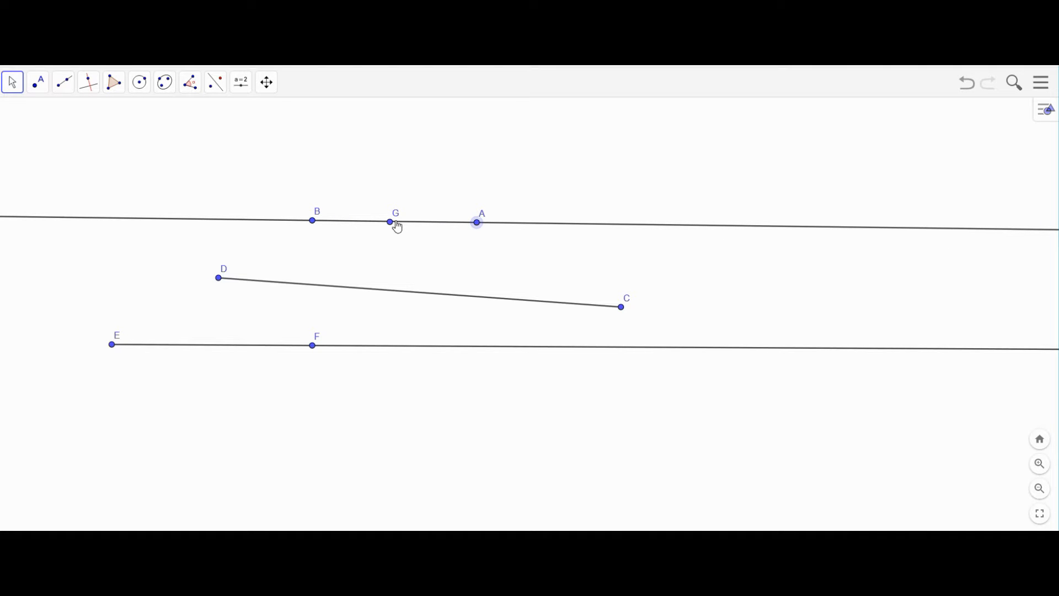
mouse_move(393, 225)
mouse_down()
mouse_move(395, 247)
mouse_move(394, 225)
mouse_up()
mouse_move(477, 225)
mouse_down()
mouse_move(483, 180)
mouse_move(472, 246)
mouse_move(483, 187)
mouse_move(482, 215)
mouse_up()
drag(398, 226, 416, 220)
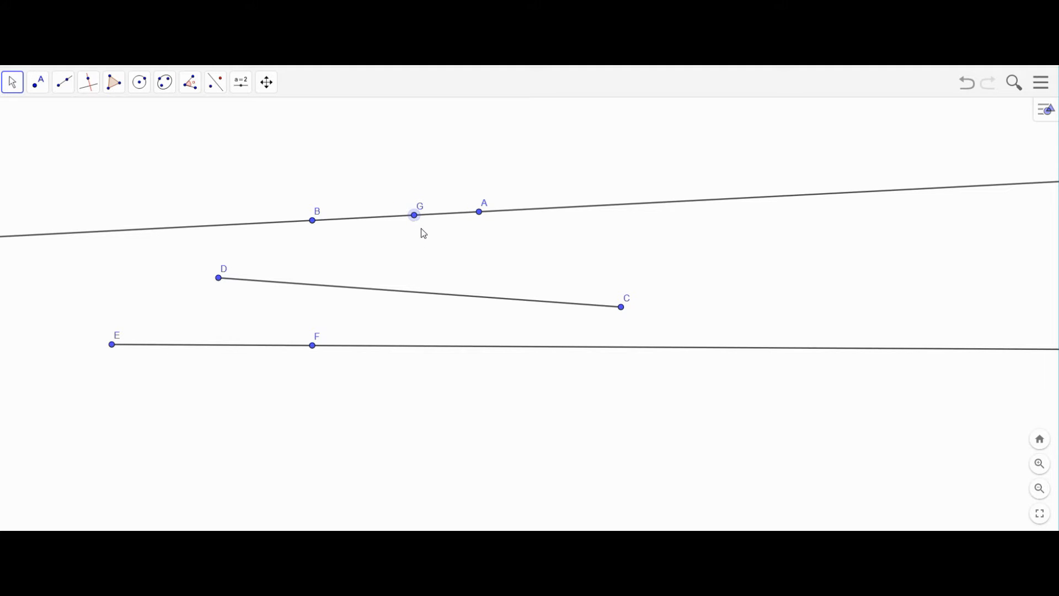
drag(416, 215, 420, 257)
click(38, 82)
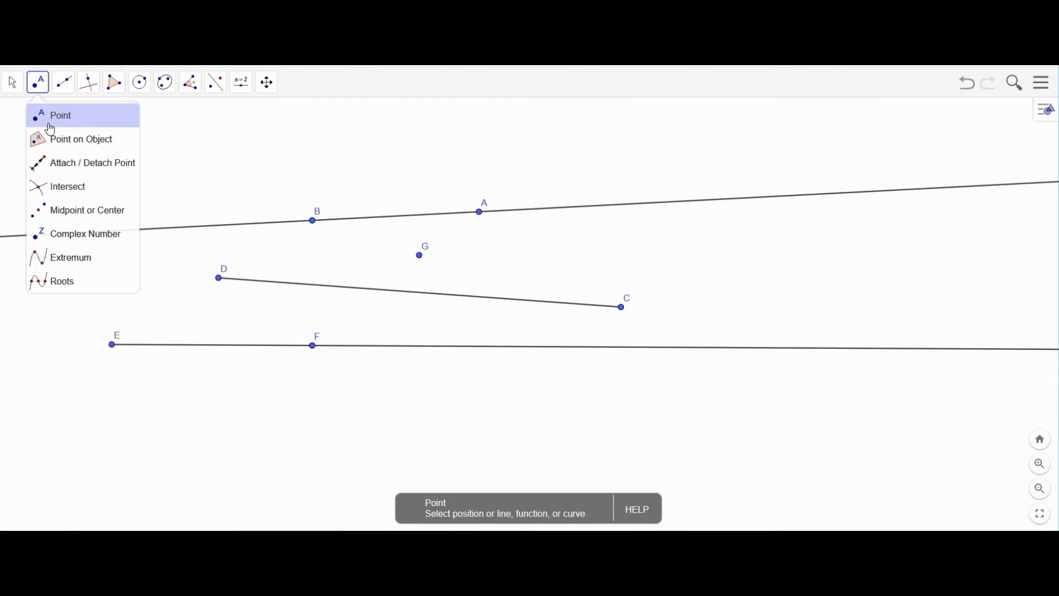
- Place point H on line AB and slide it along the line right of A
click(50, 141)
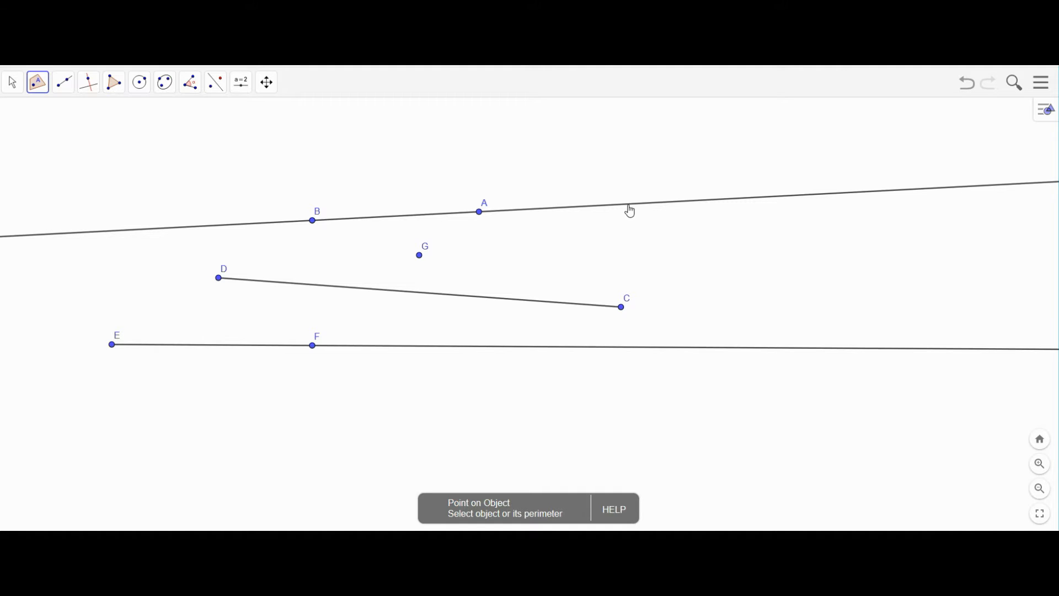
click(629, 205)
click(12, 82)
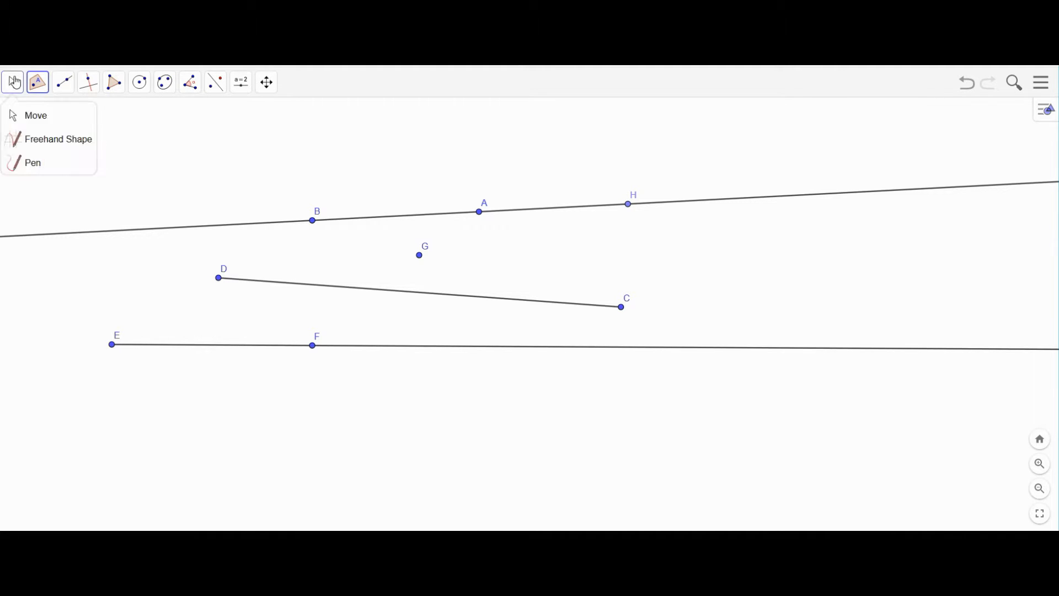
drag(629, 208, 601, 215)
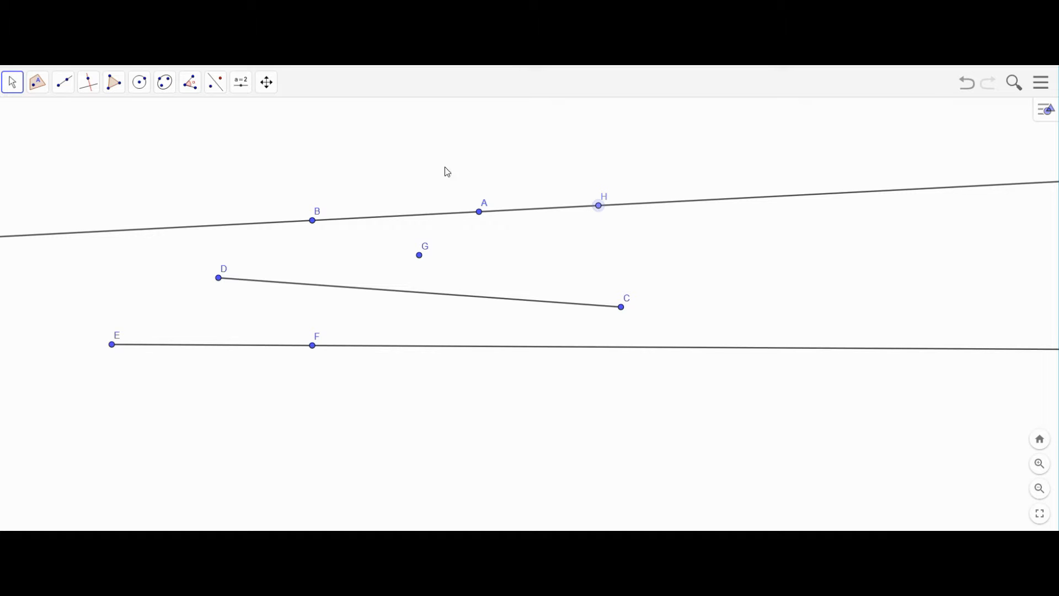
click(38, 86)
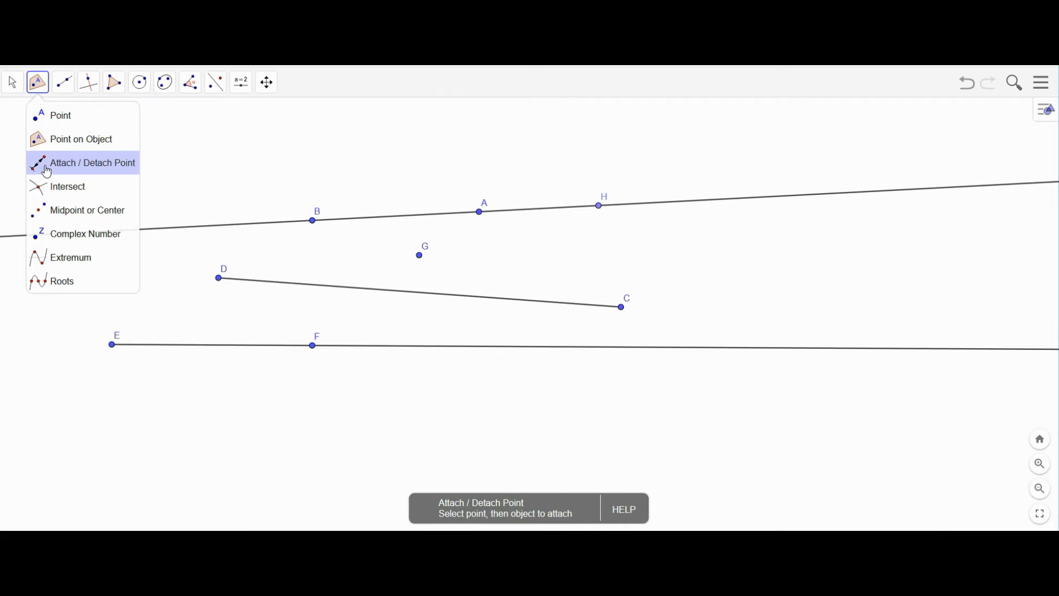
click(83, 166)
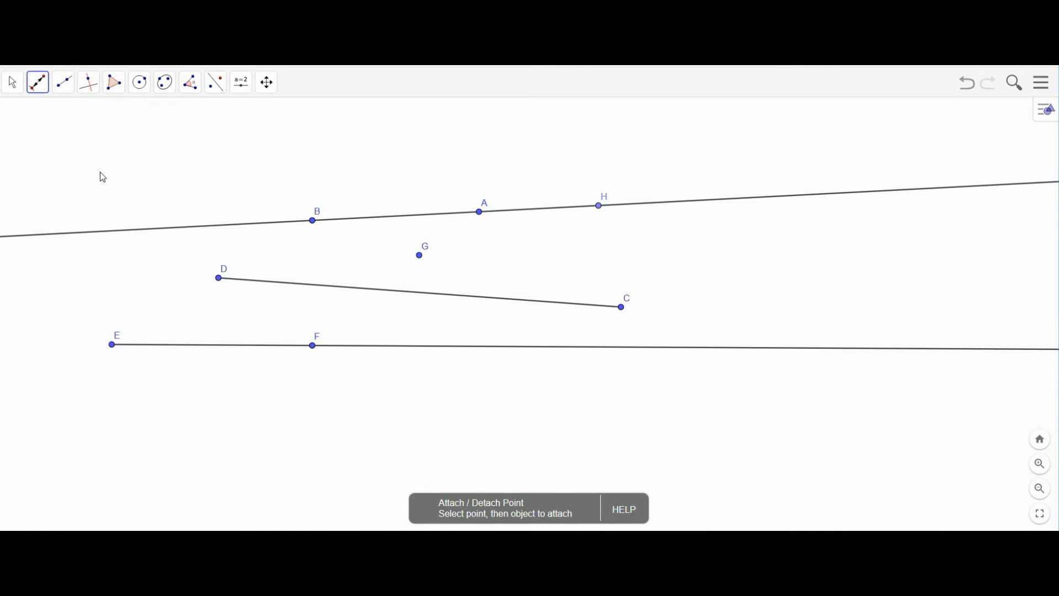
click(419, 217)
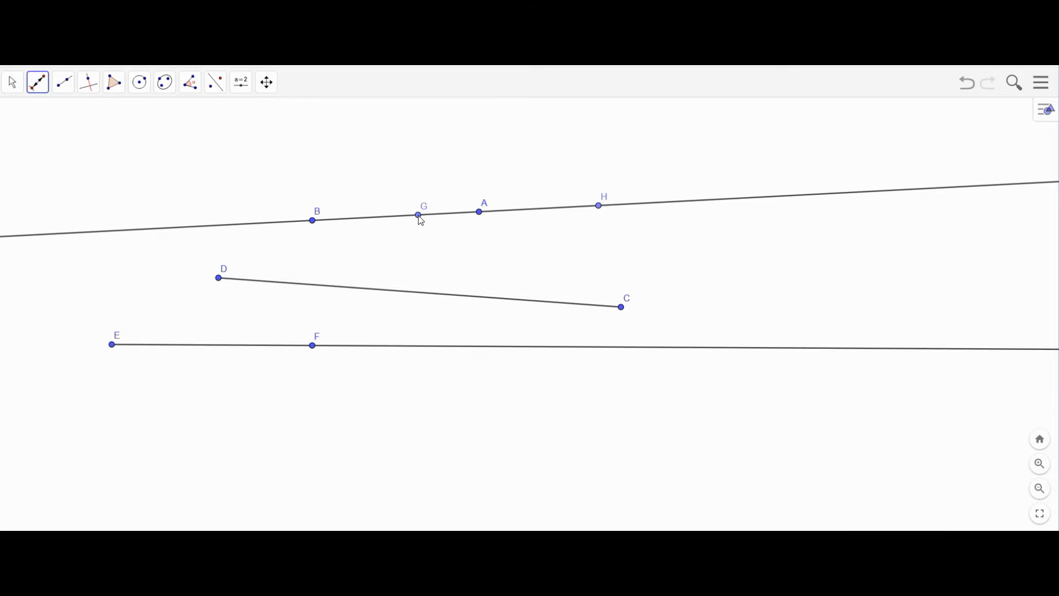
click(38, 83)
mouse_move(419, 216)
mouse_down()
mouse_move(405, 202)
mouse_move(408, 223)
mouse_up()
click(37, 83)
click(83, 161)
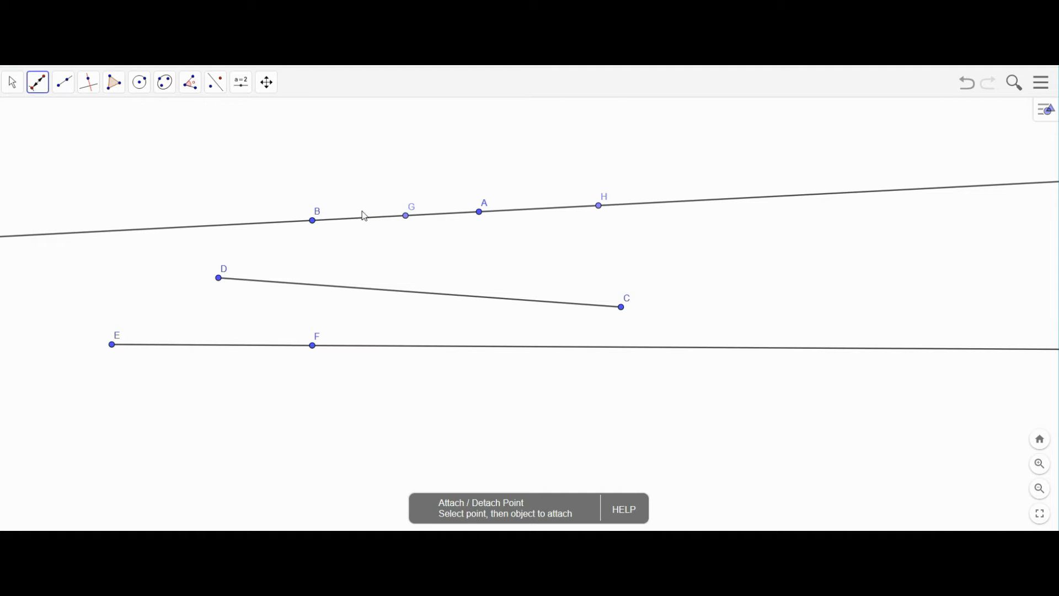
click(407, 219)
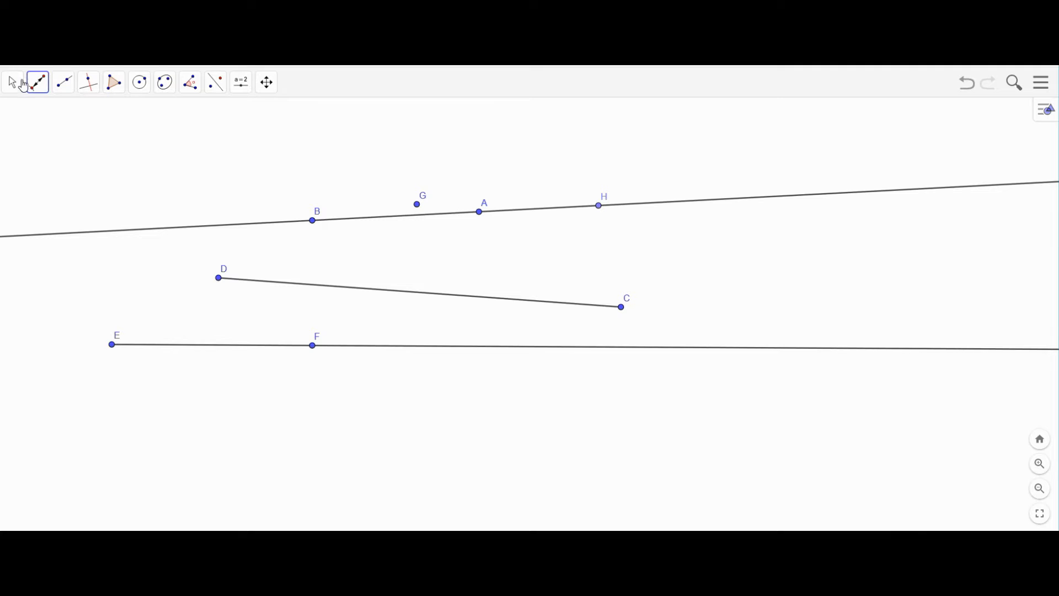
click(23, 86)
click(89, 83)
drag(420, 209, 415, 255)
click(44, 89)
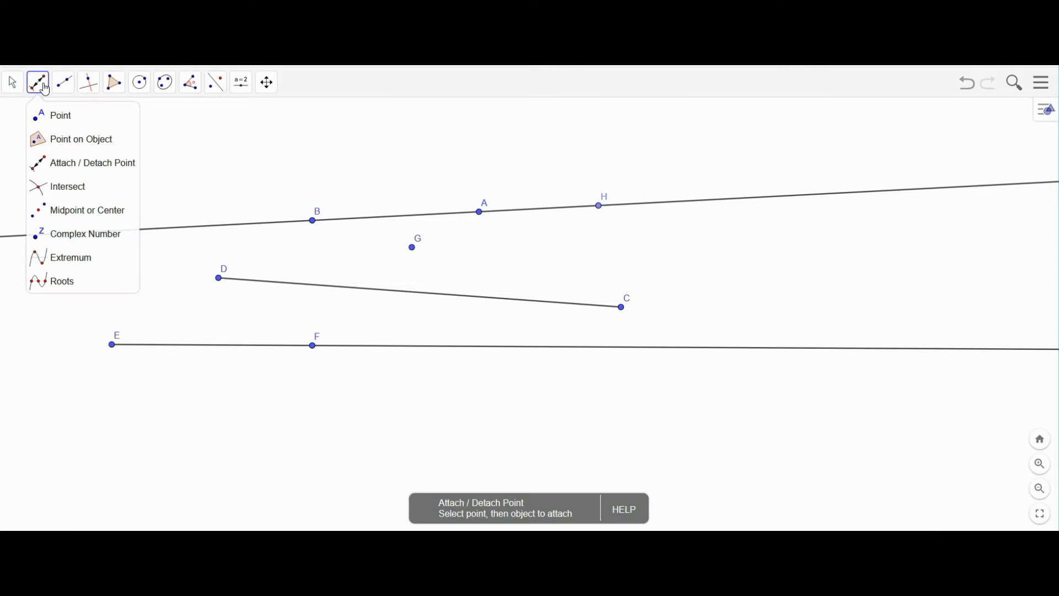
click(234, 178)
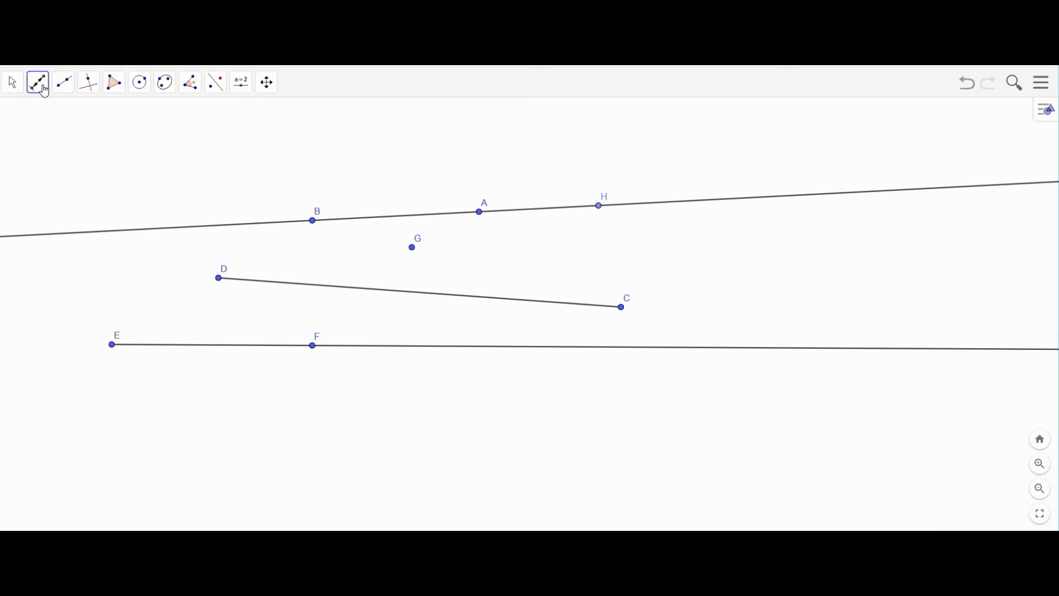
- Draw line IJ through two new points, crossing line AB to the right of H
click(68, 88)
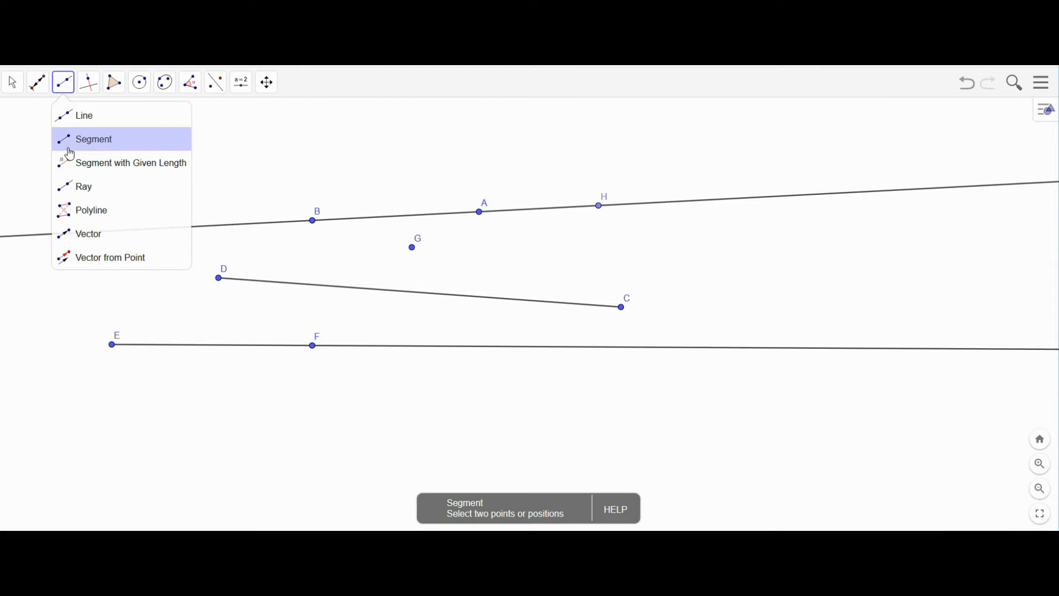
click(76, 115)
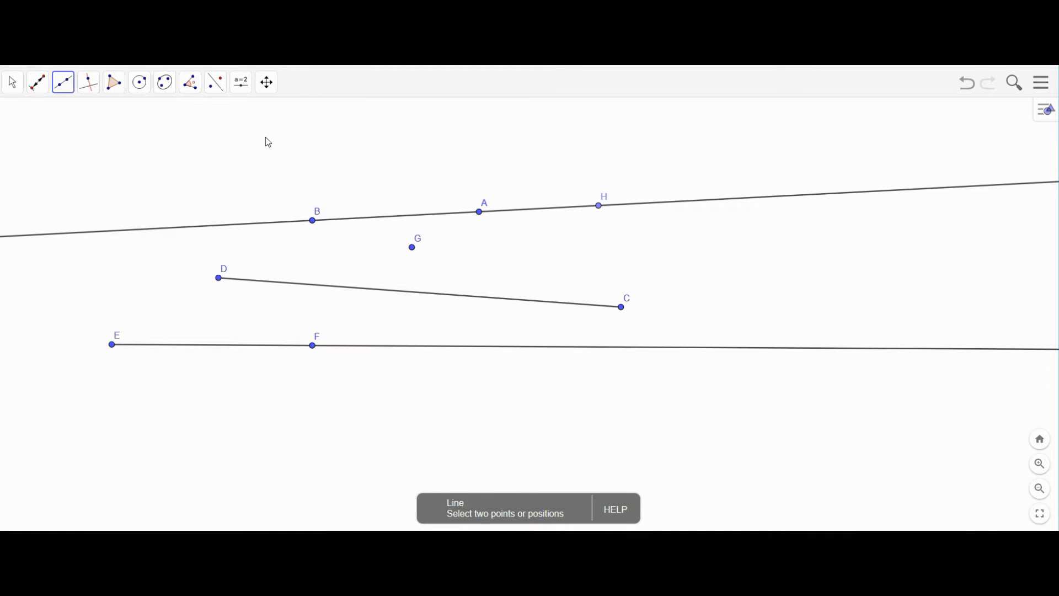
click(585, 152)
click(776, 237)
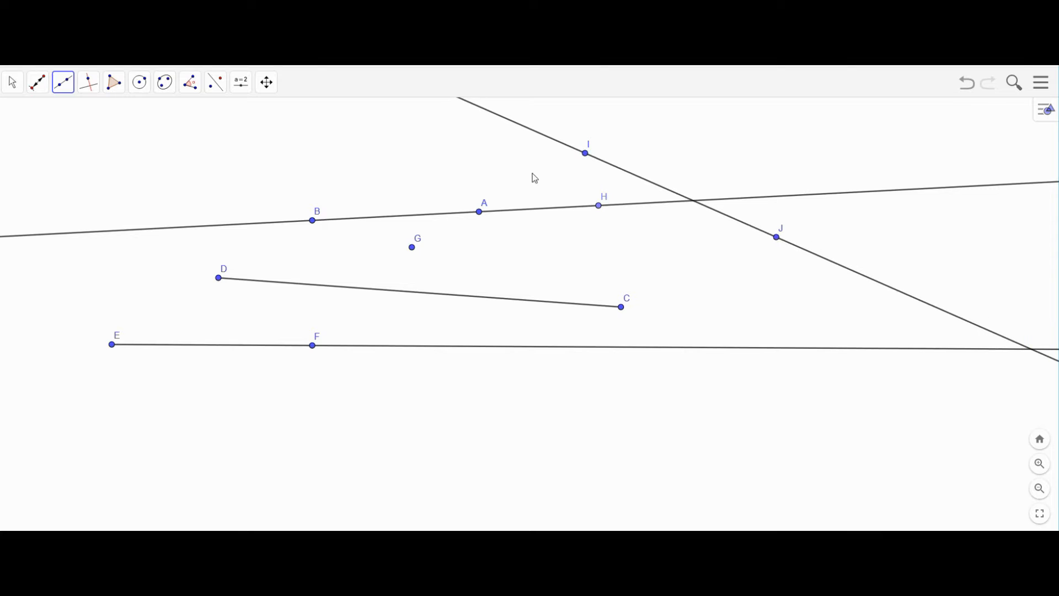
click(12, 83)
click(37, 87)
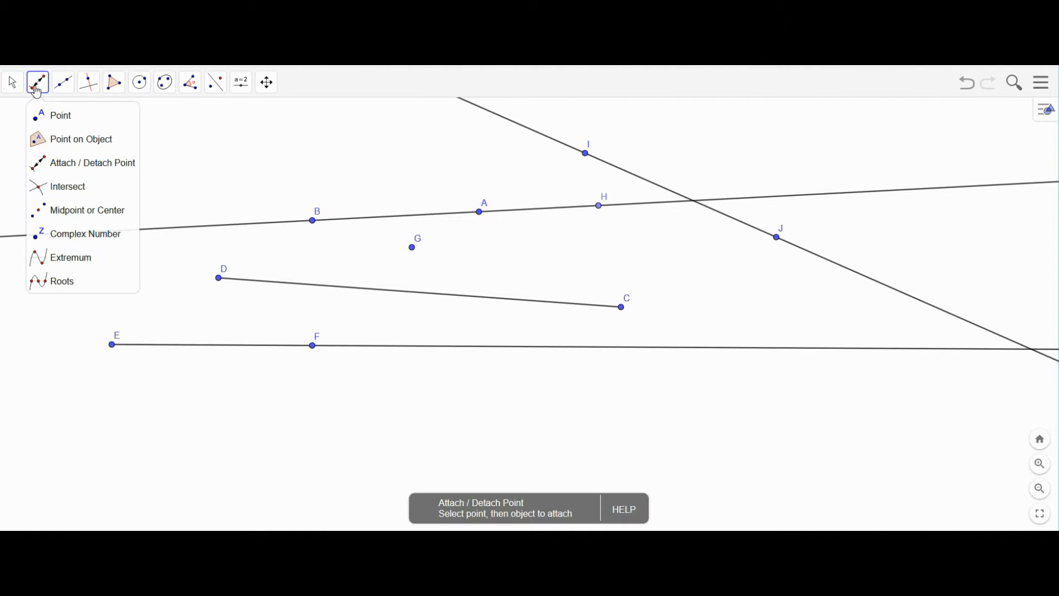
click(69, 190)
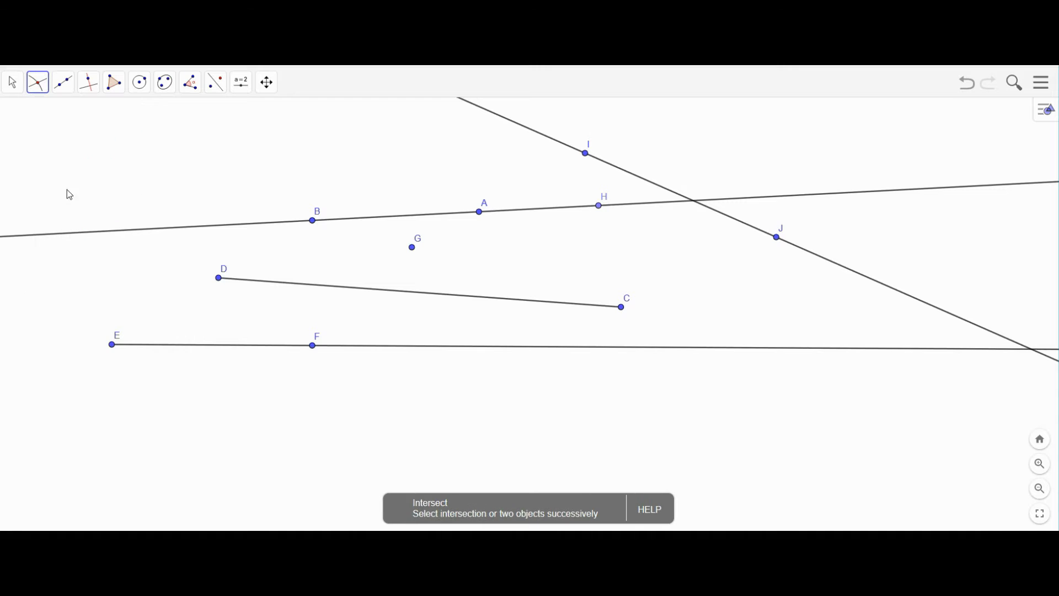
- Create intersection point K where line IJ crosses line AB, then return to the Move tool
click(652, 188)
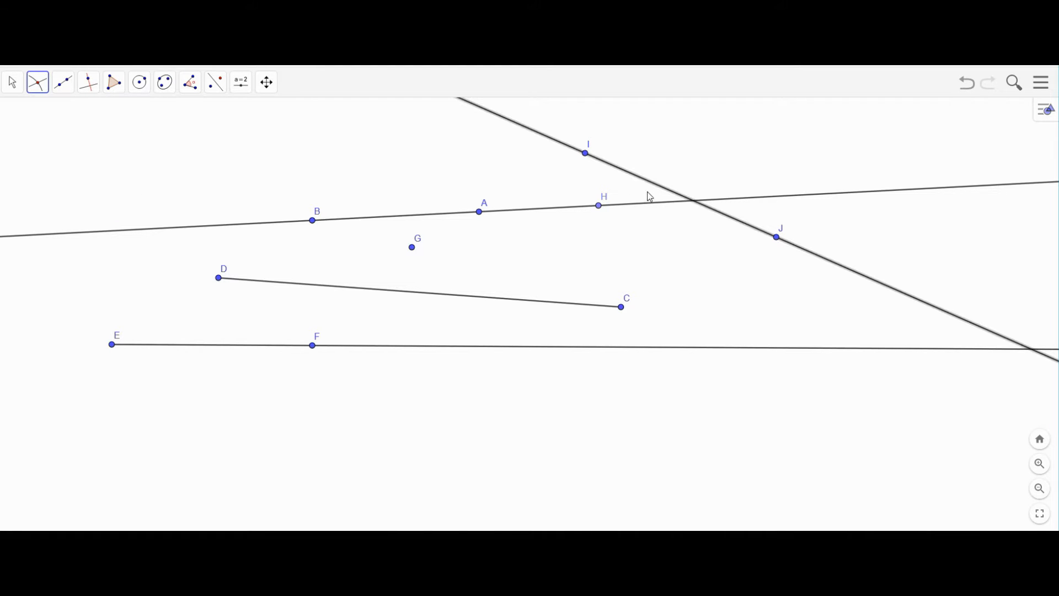
click(648, 207)
click(12, 87)
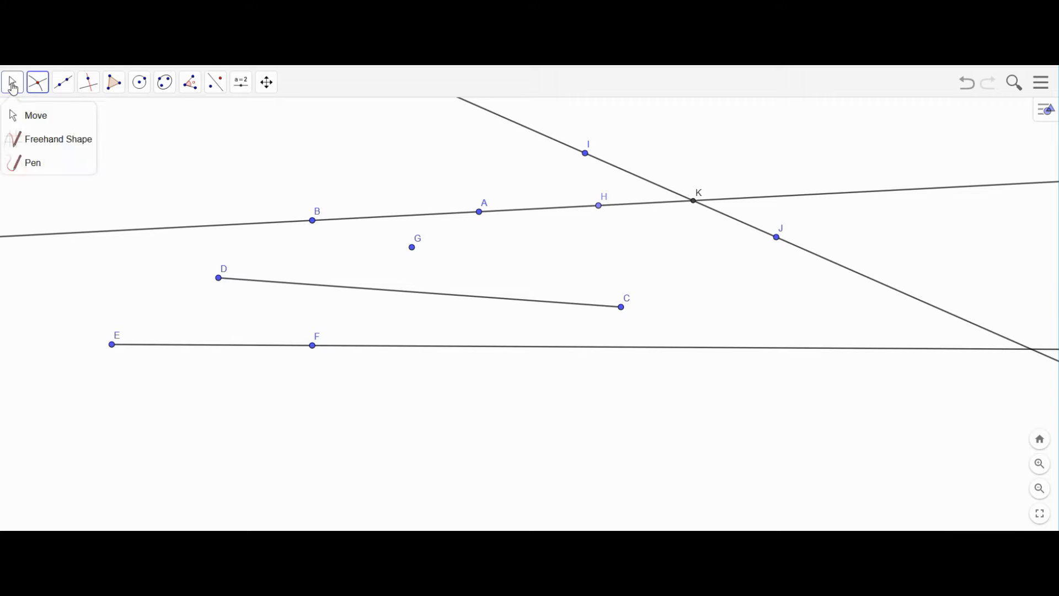
click(776, 237)
- Drag J and I so line IJ descends steeply right, crossing AB at K beyond H
drag(777, 241, 104, 183)
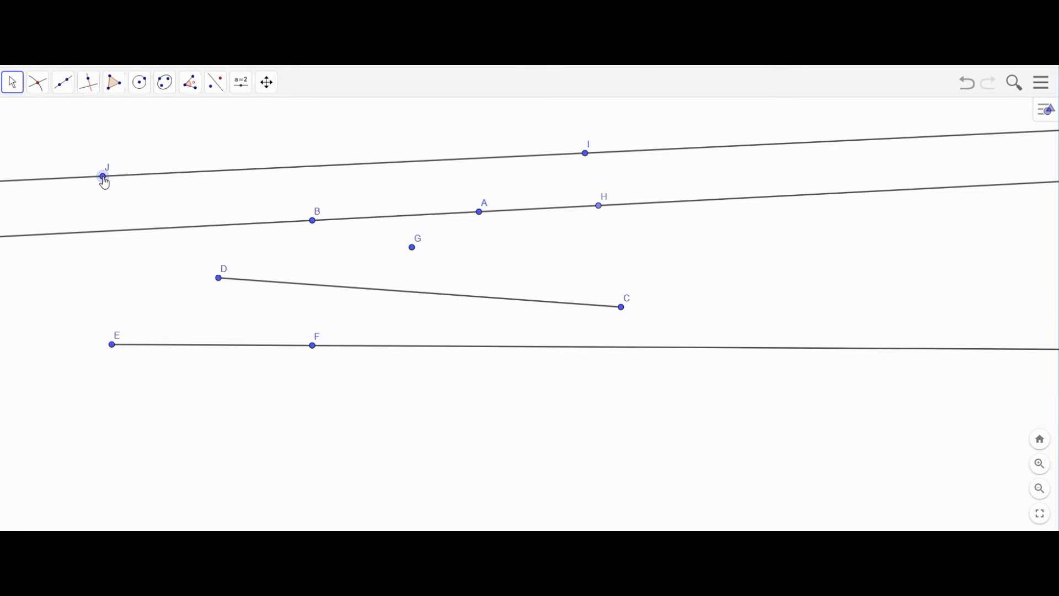
drag(105, 188, 104, 236)
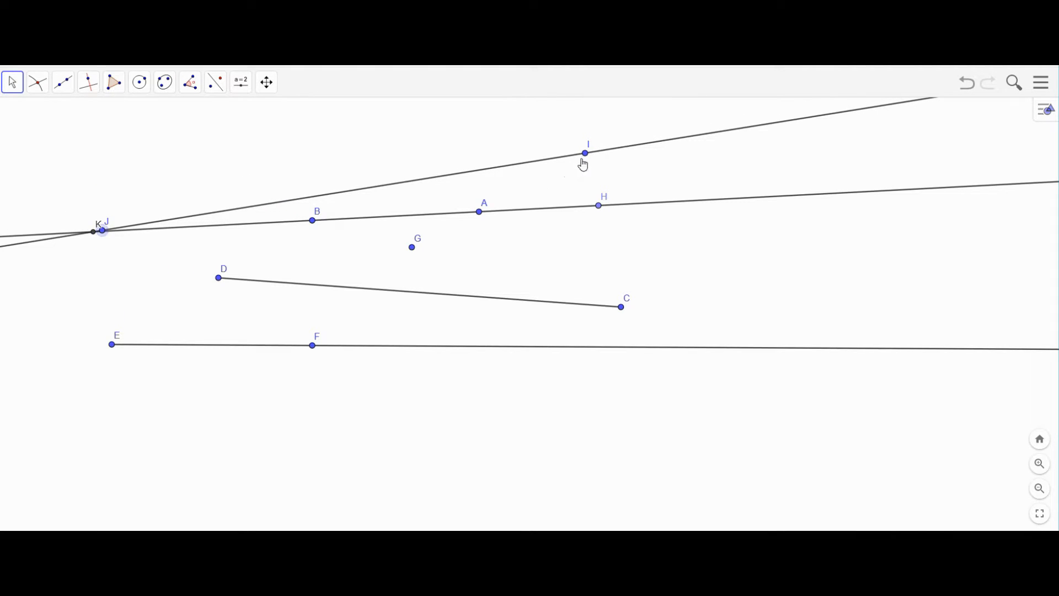
mouse_move(586, 153)
mouse_down()
mouse_move(603, 212)
mouse_move(596, 148)
mouse_up()
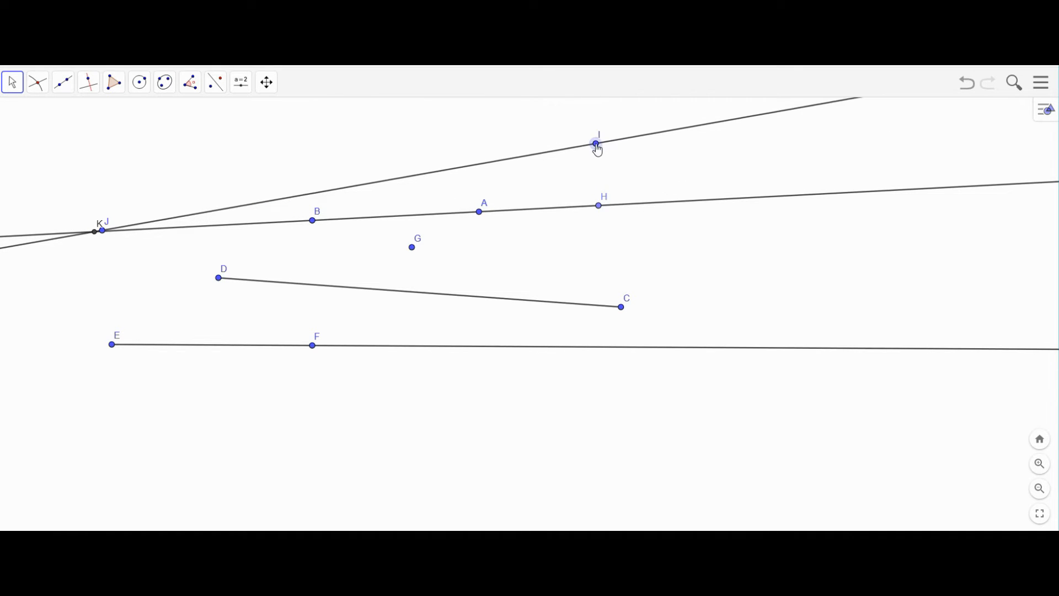
drag(109, 236, 837, 266)
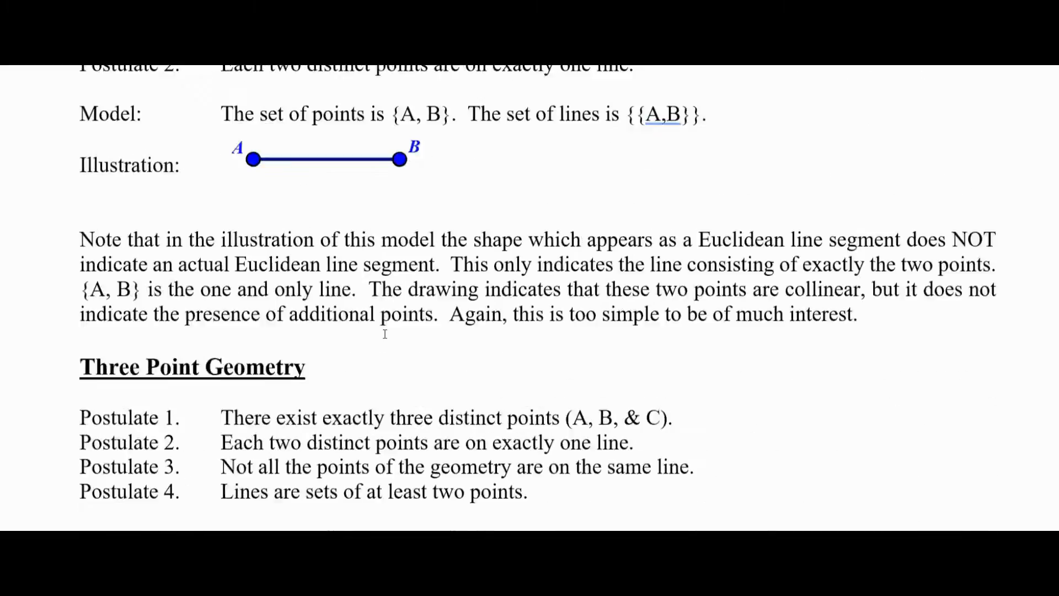
- Scroll through the Word incidence postulates notes, then bring the GeoGebra construction back
scroll(384, 334, down, 20)
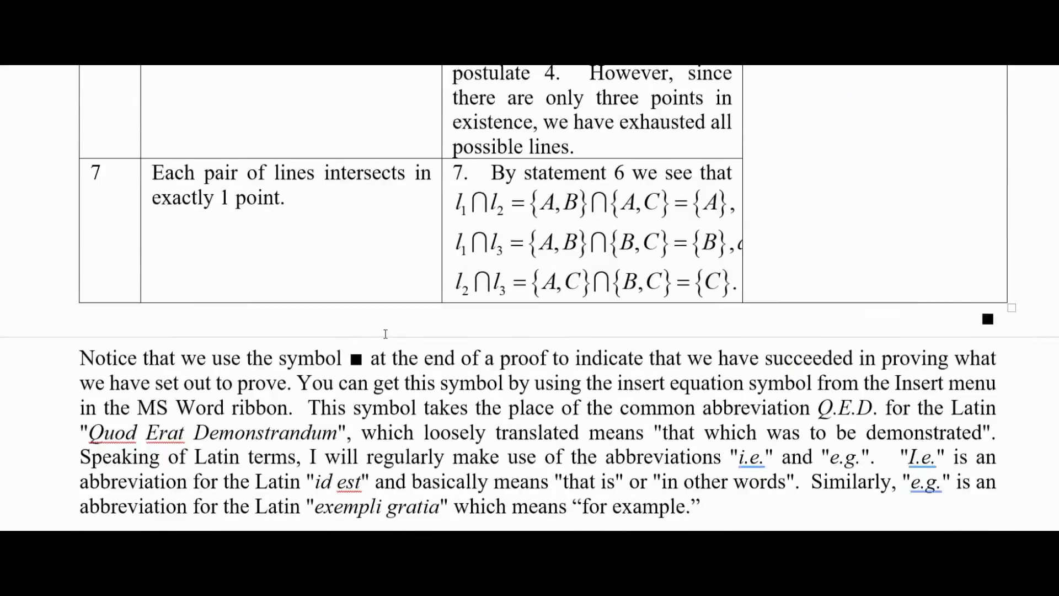
scroll(388, 338, down, 20)
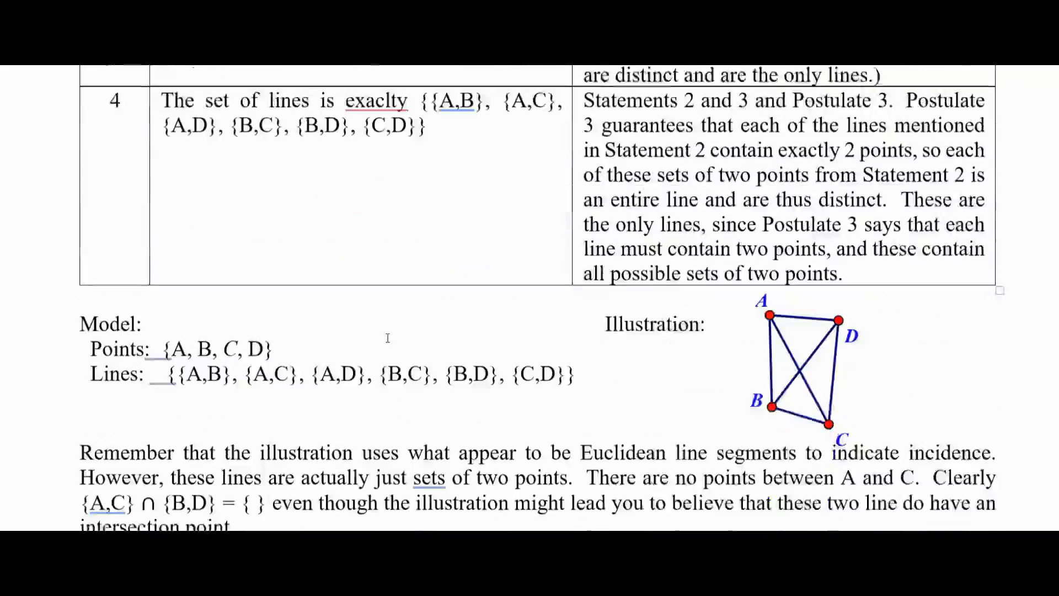
scroll(389, 338, down, 15)
scroll(389, 338, up, 8)
scroll(389, 337, up, 5)
scroll(389, 337, down, 2)
scroll(389, 338, up, 1)
scroll(388, 338, up, 1)
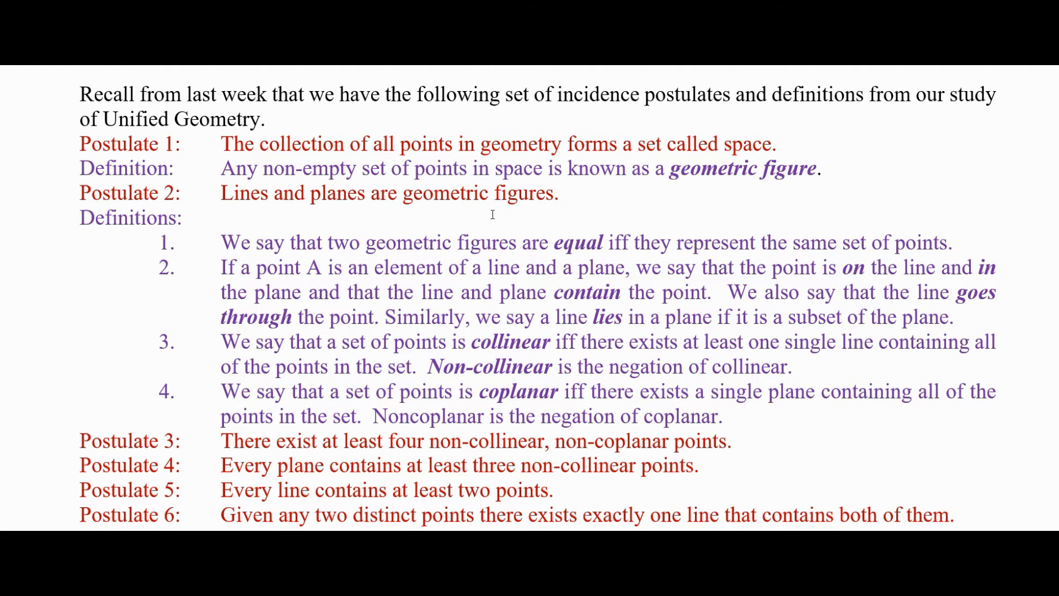
scroll(397, 253, down, 6)
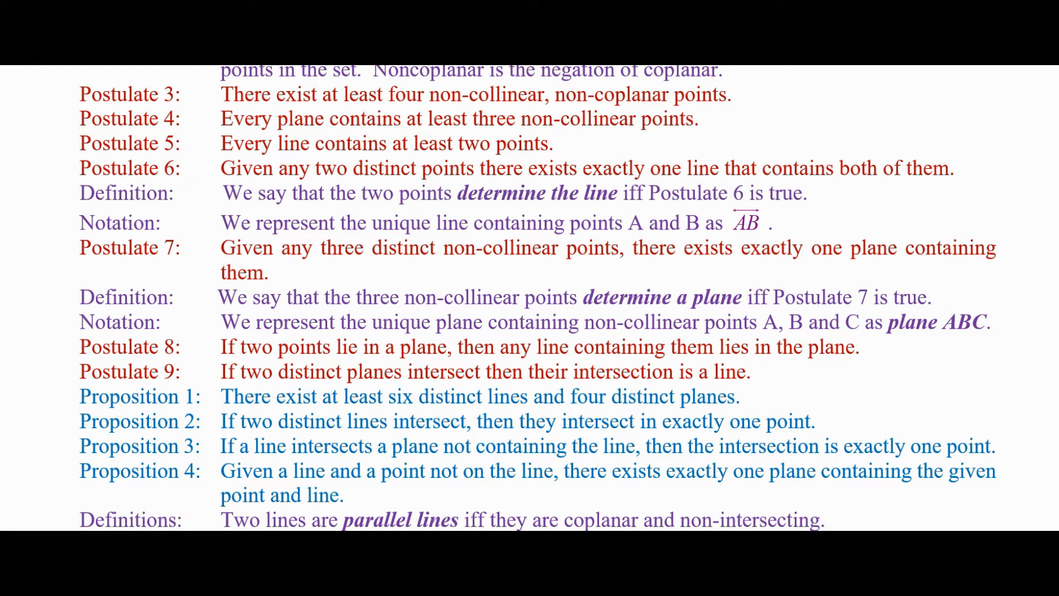
click(100, 583)
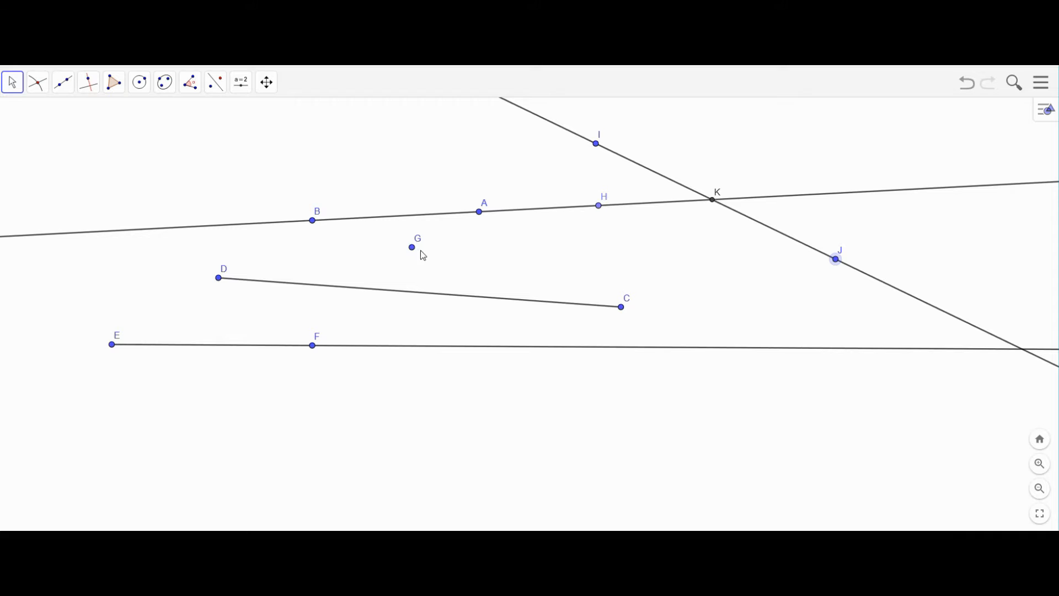
- Move point G further right below line AB and bring the GeoGebra construction forward
drag(412, 248, 489, 251)
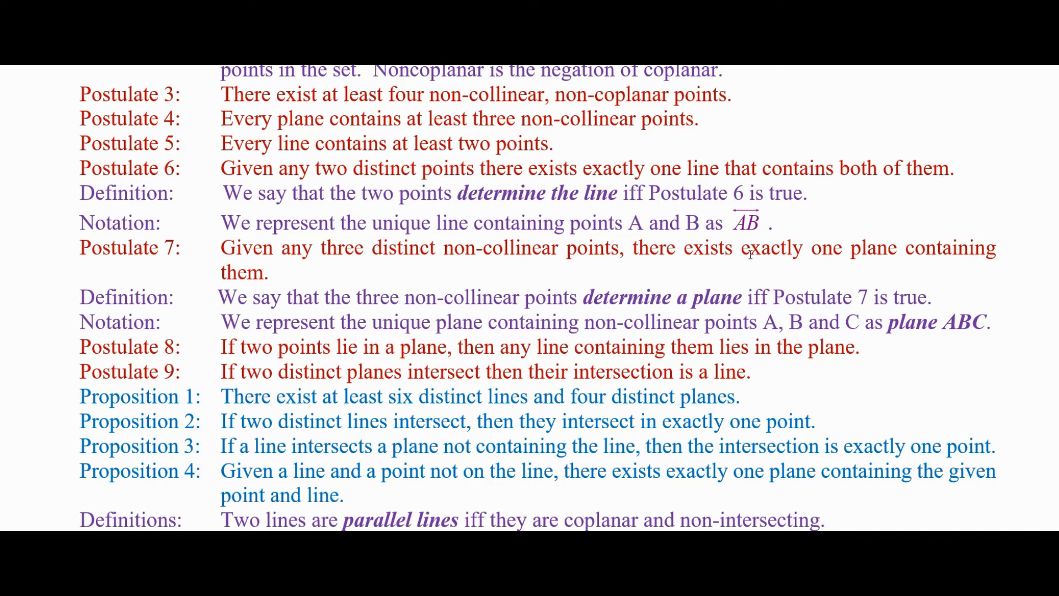
scroll(265, 253, up, 3)
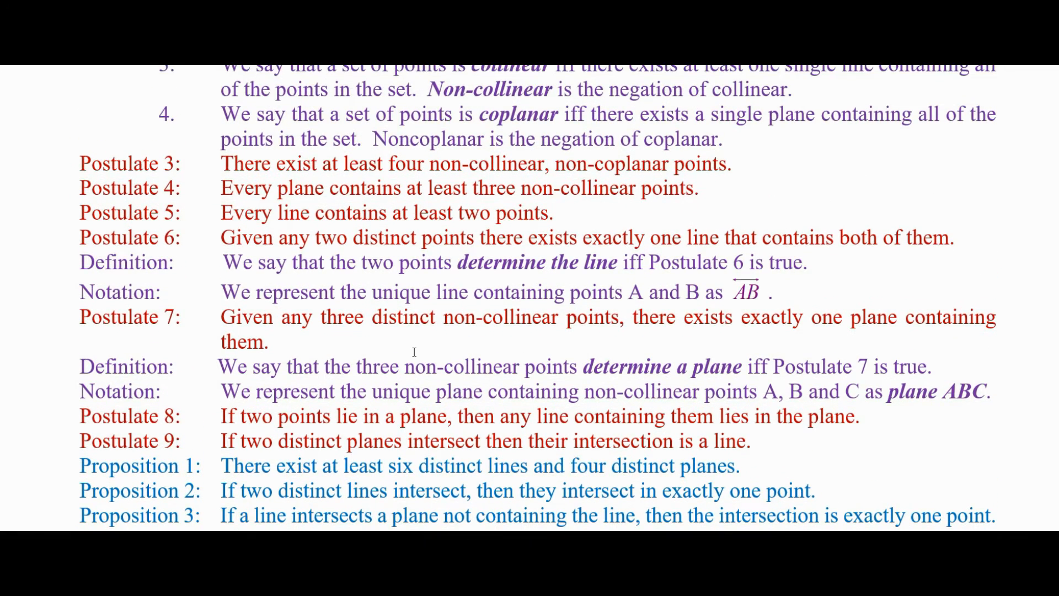
scroll(414, 352, down, 6)
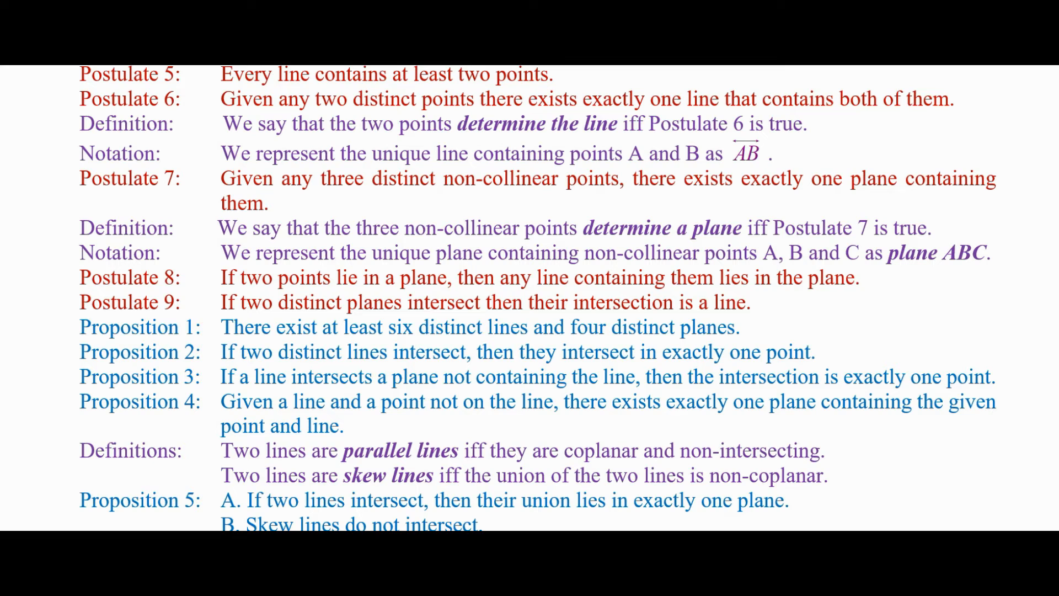
click(140, 544)
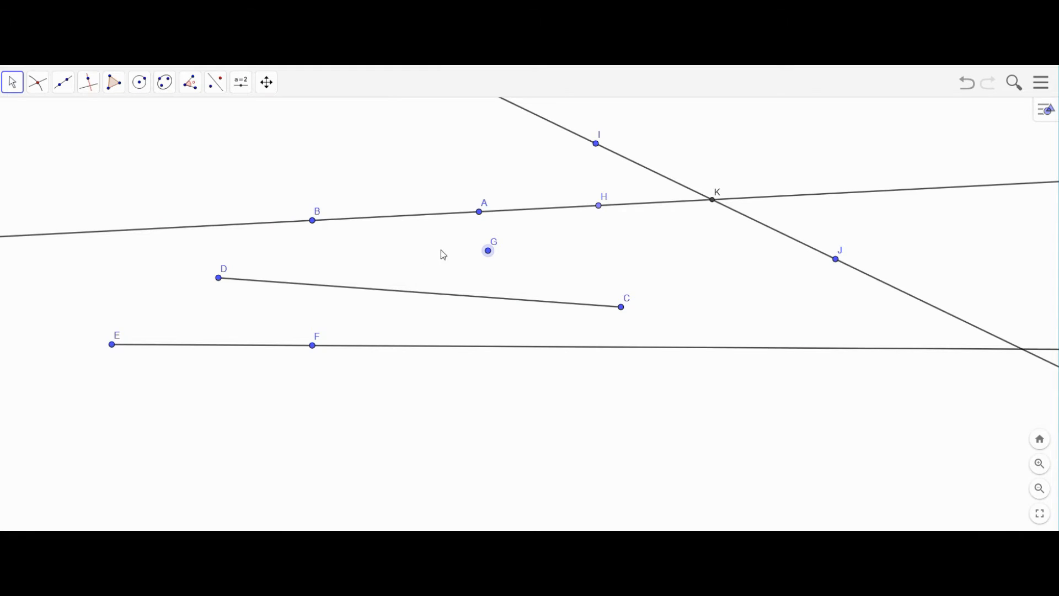
- Pan slightly and move point G up and left, then return to the Word postulates
drag(506, 216, 486, 196)
drag(491, 244, 439, 225)
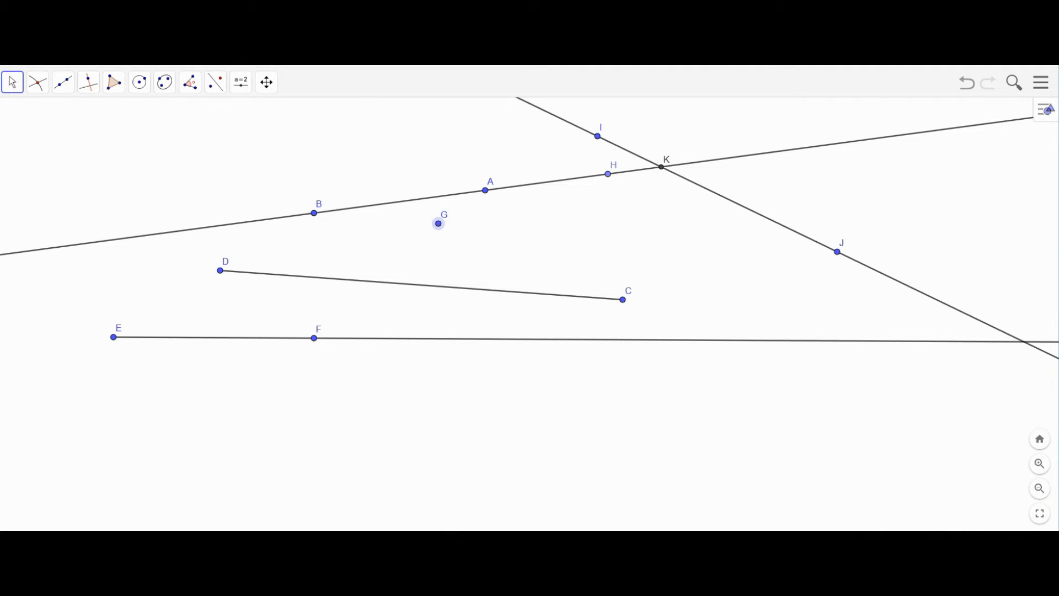
mouse_move(101, 582)
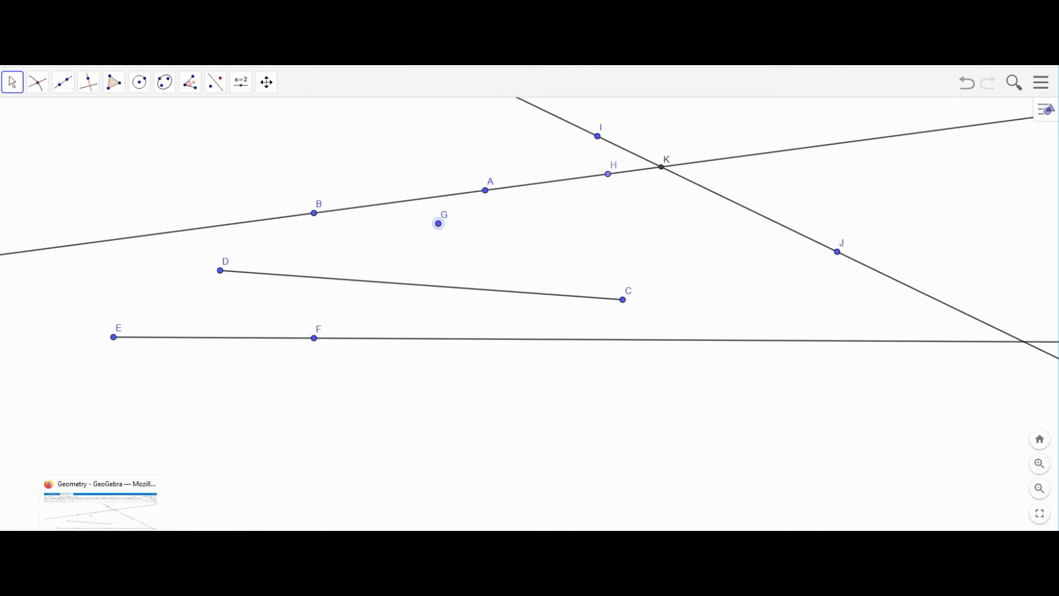
click(247, 581)
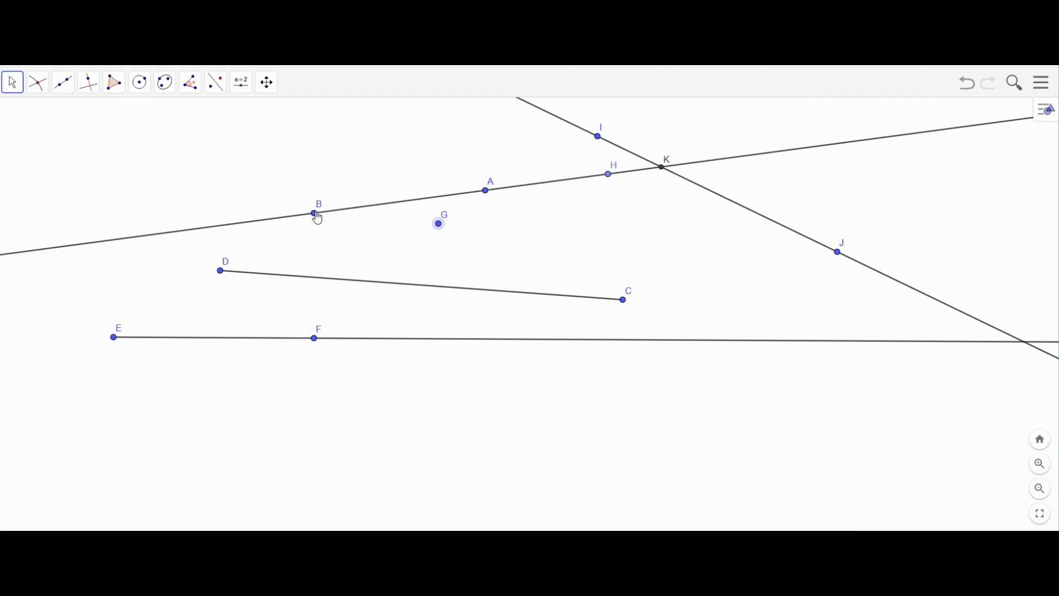
- Drag point B far left so line AB runs almost level across the canvas
drag(317, 218, 142, 187)
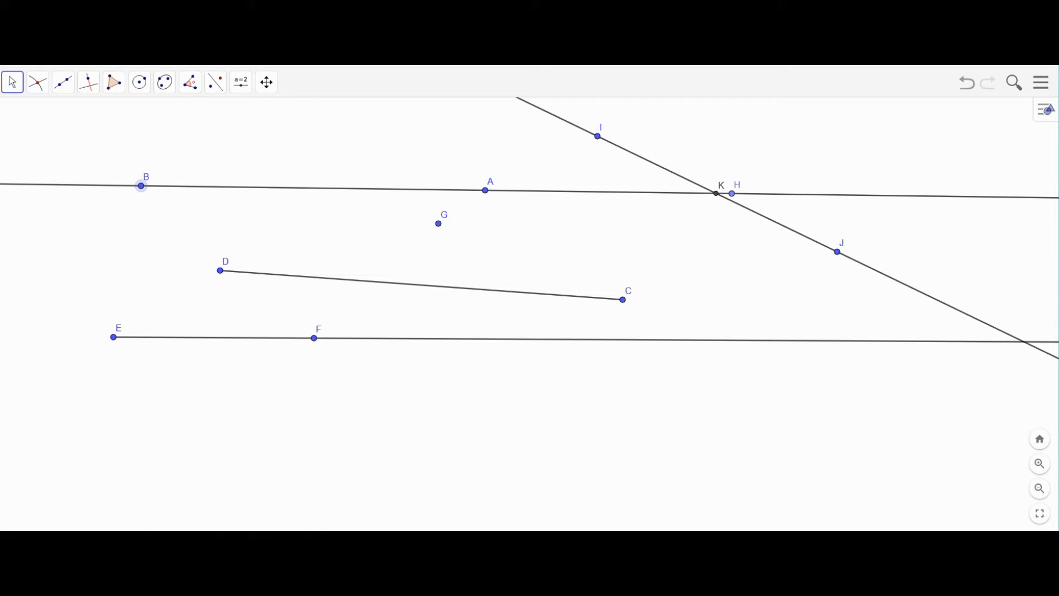
- Scroll the Word postulates page left and right, then return to the GeoGebra construction
click(122, 584)
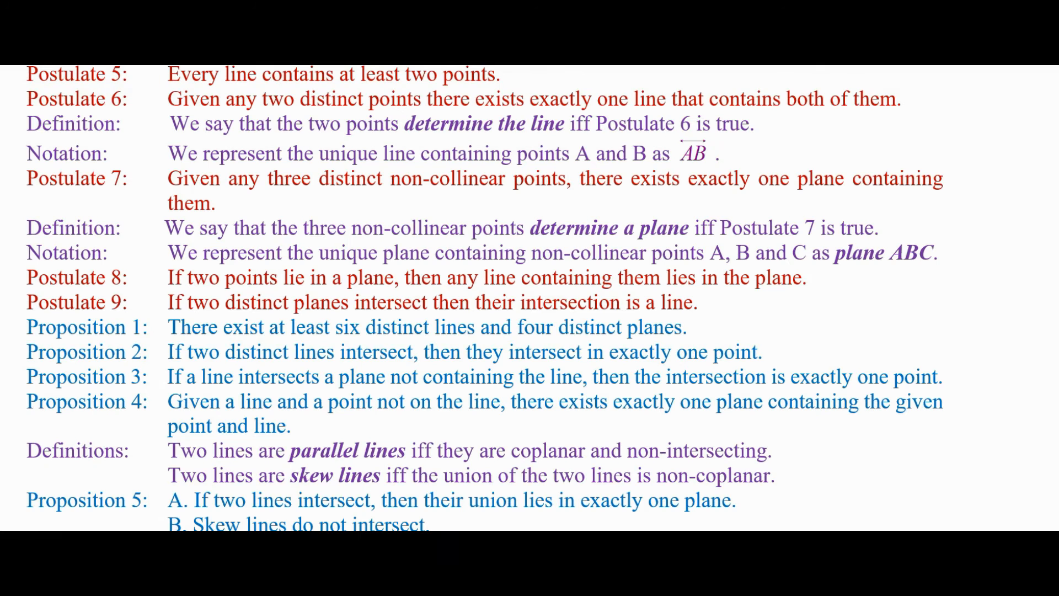
scroll(264, 398, left, 2)
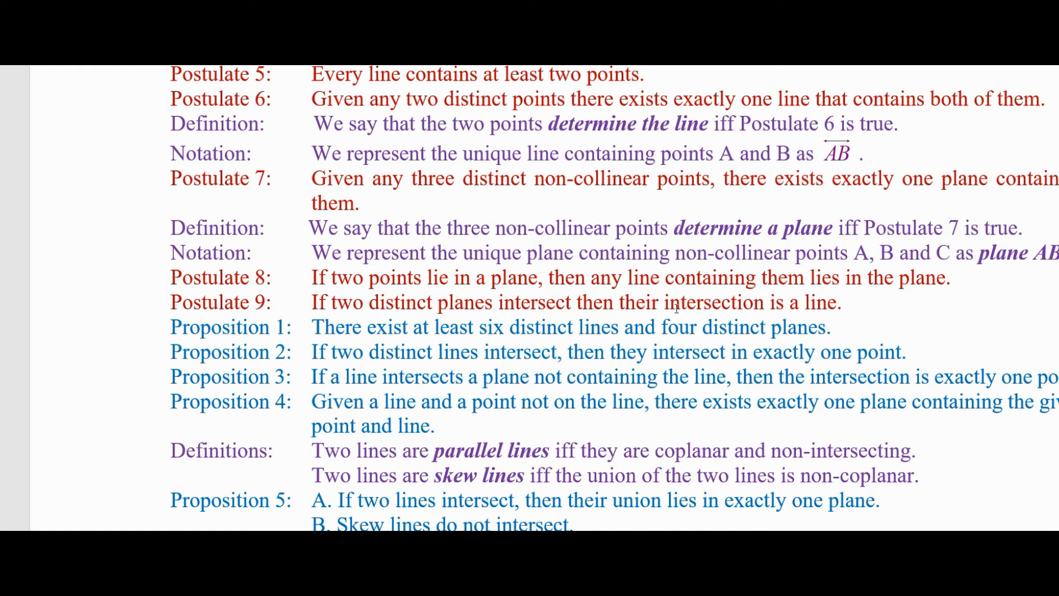
scroll(676, 303, right, 3)
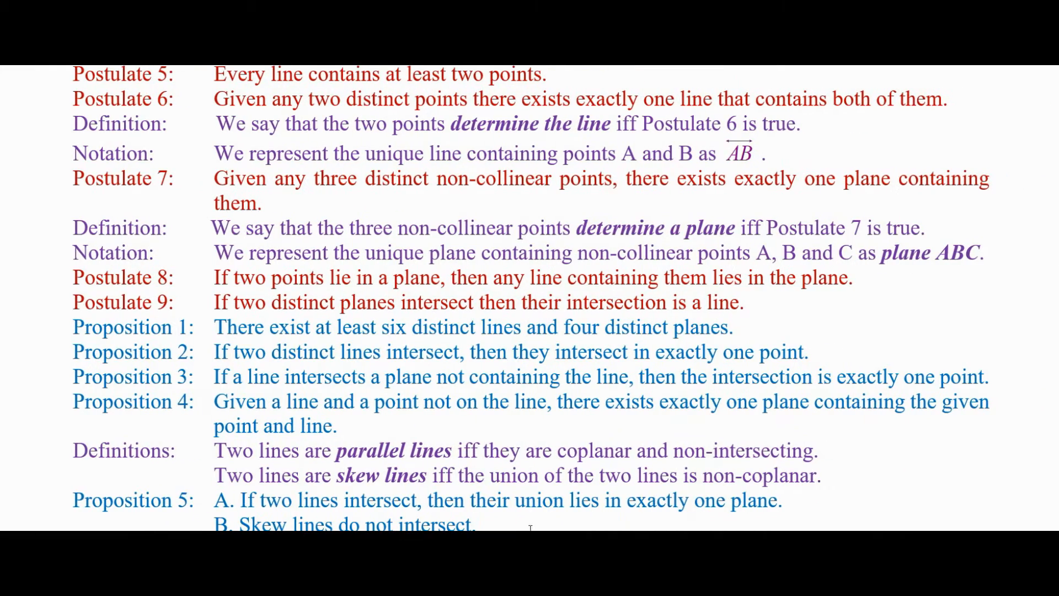
scroll(481, 425, left, 3)
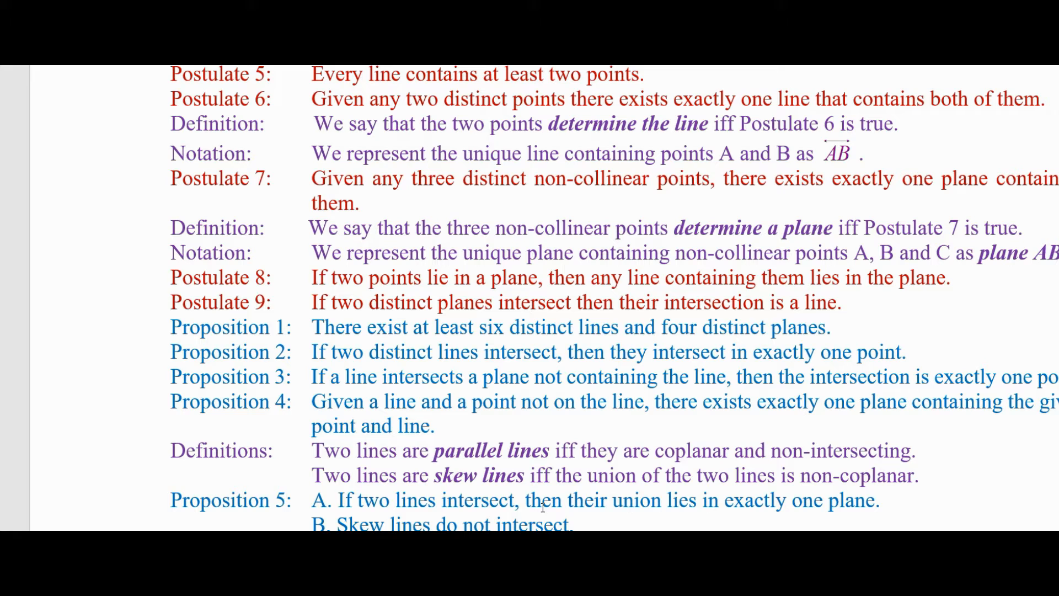
scroll(529, 298, right, 3)
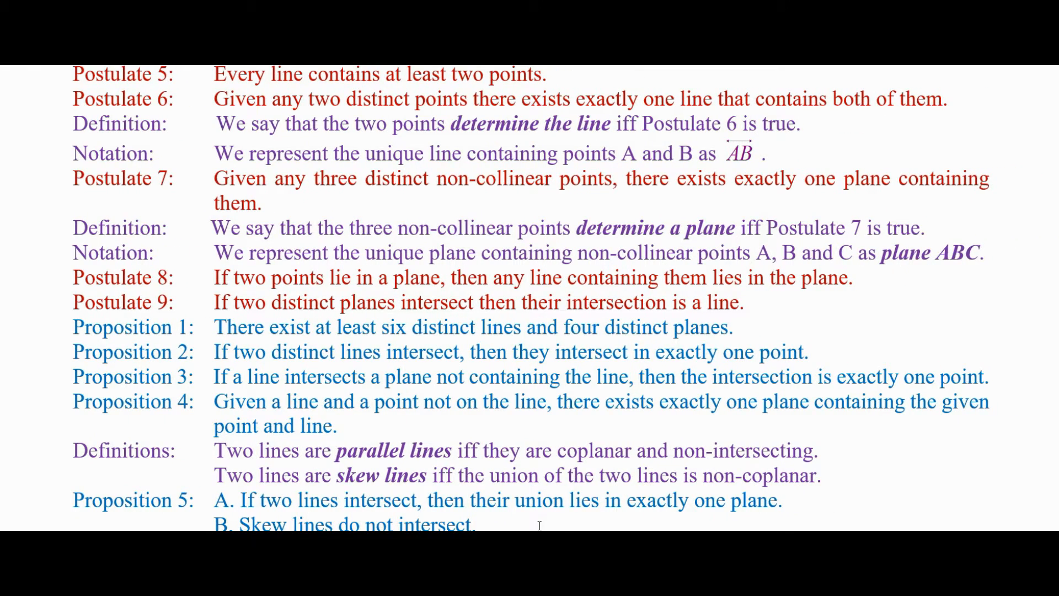
scroll(462, 396, left, 3)
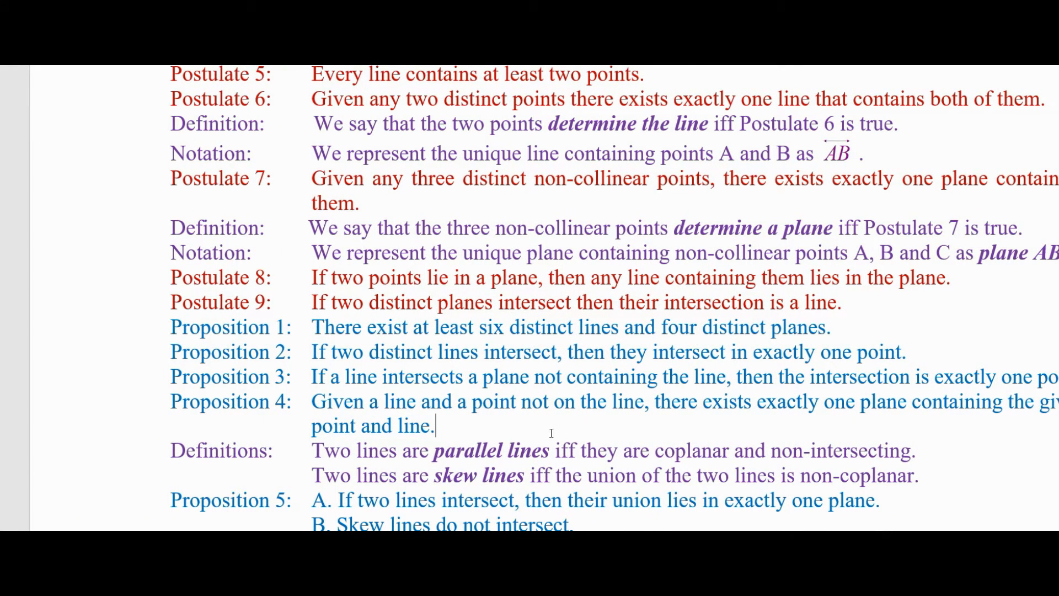
scroll(643, 528, right, 3)
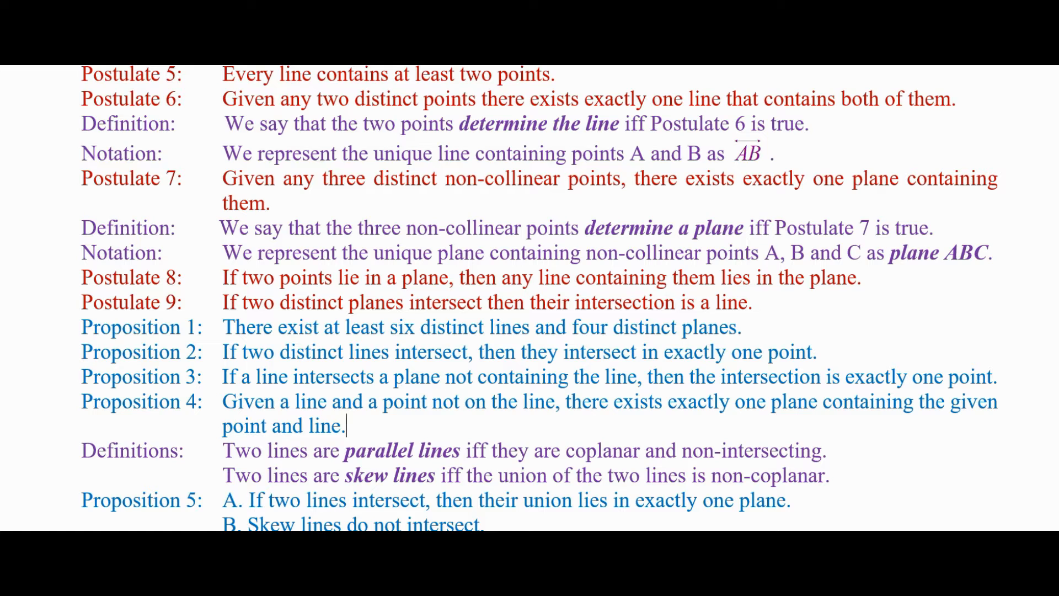
click(179, 552)
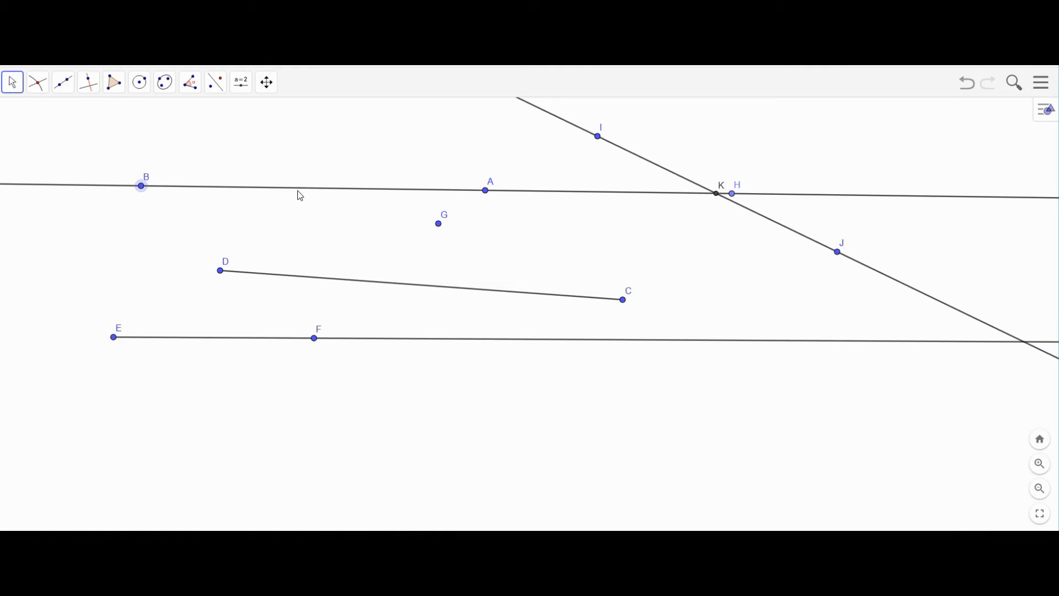
- Drag point G further left and adjust the zoom slightly
click(437, 224)
drag(436, 225, 325, 238)
scroll(778, 414, up, 1)
scroll(411, 219, down, 1)
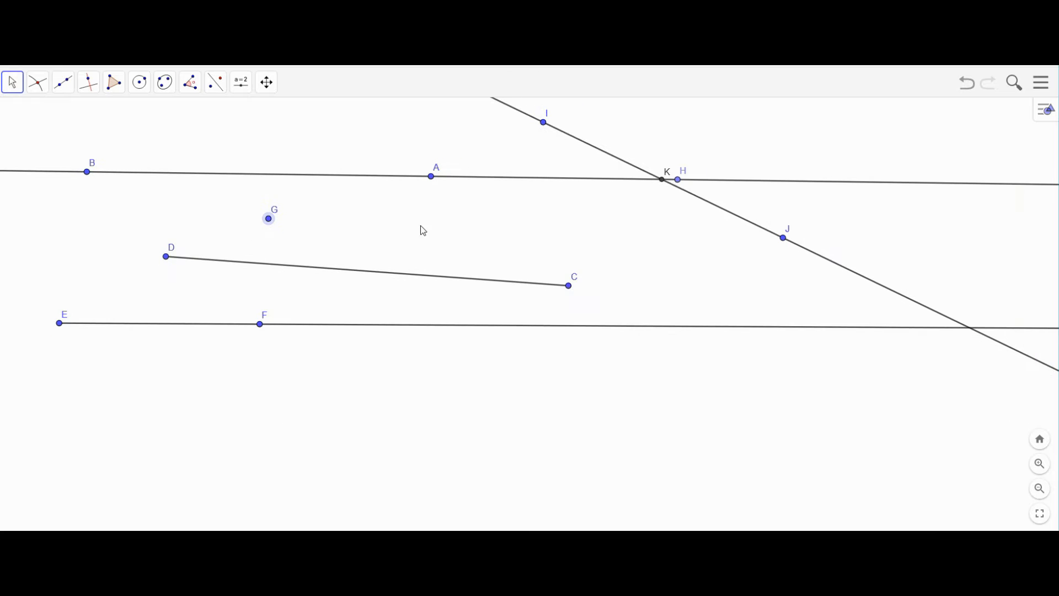
- Browse the toolbar groups and select the Midpoint or Center tool
click(34, 88)
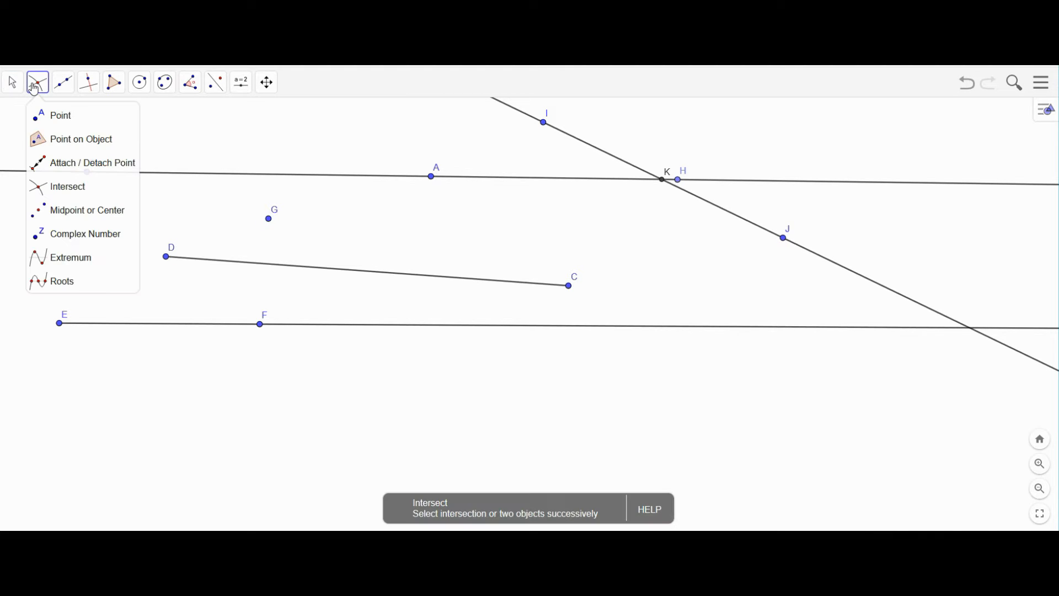
click(140, 82)
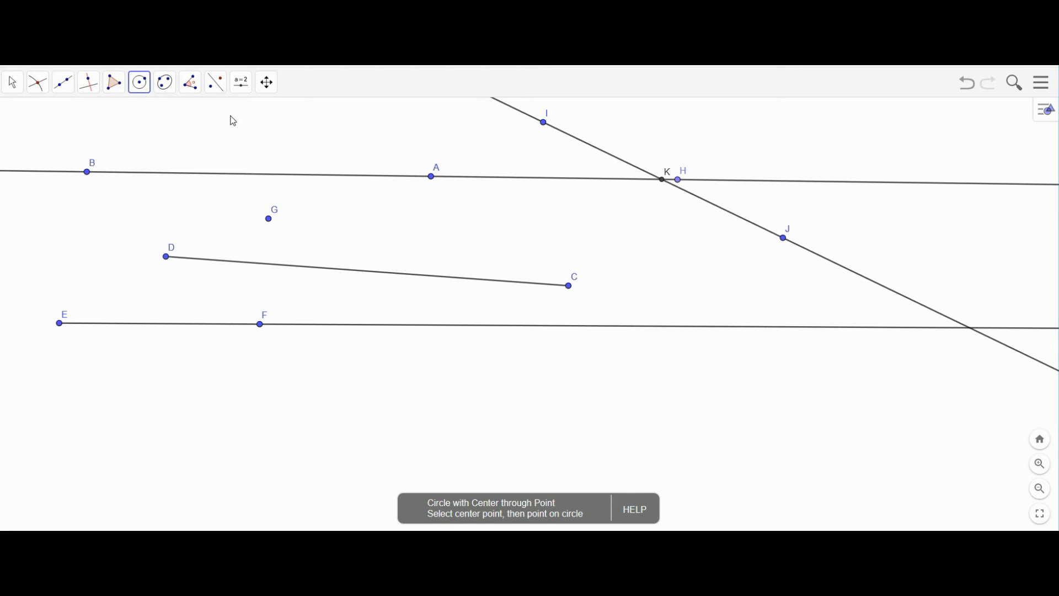
click(12, 83)
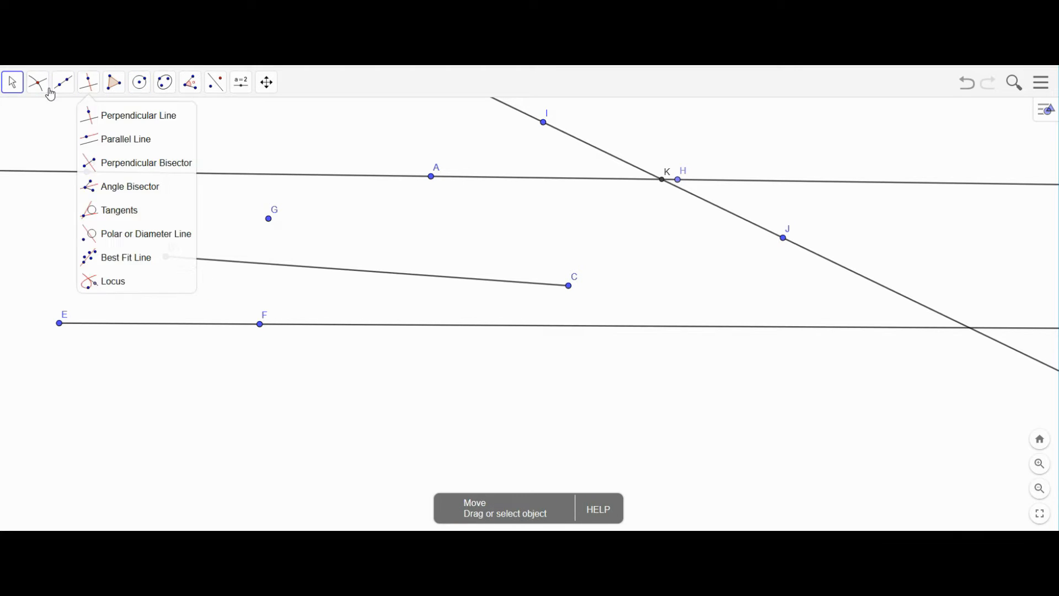
click(62, 123)
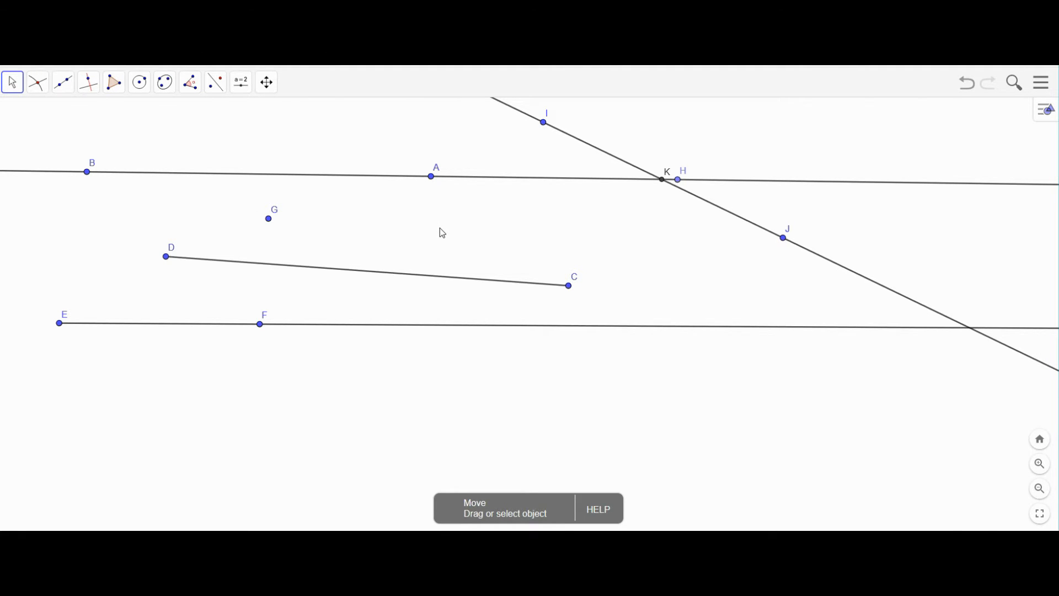
click(39, 84)
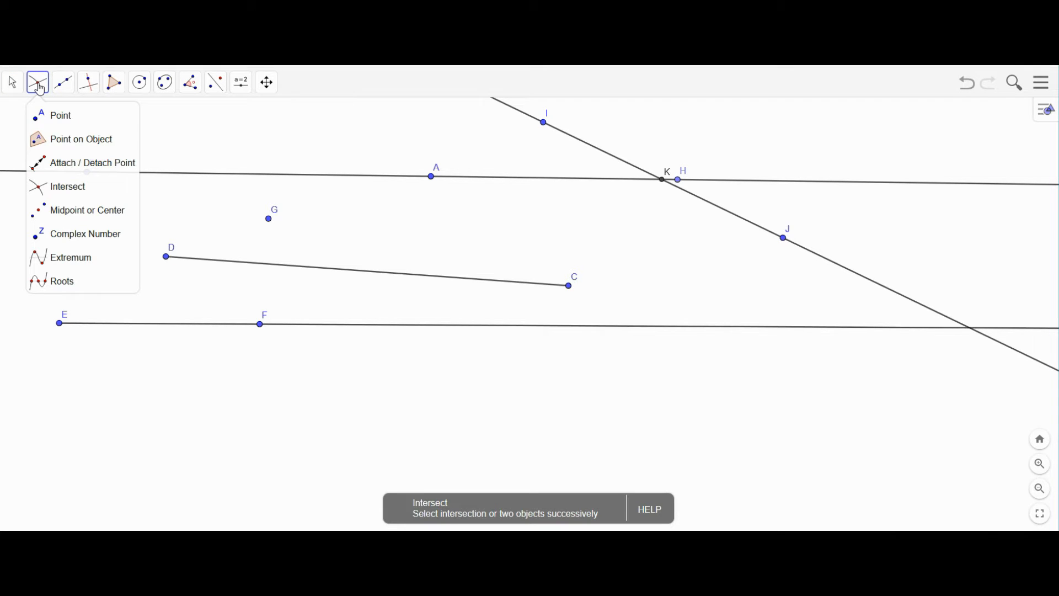
click(63, 219)
- Create midpoint L of segment DC by picking D and C
click(166, 257)
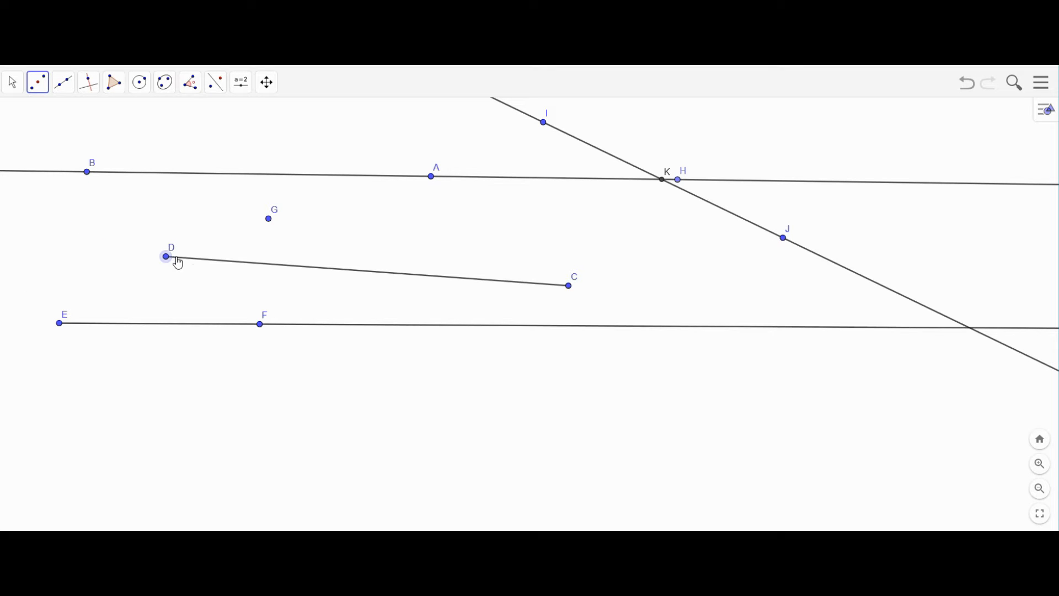
click(569, 286)
click(13, 81)
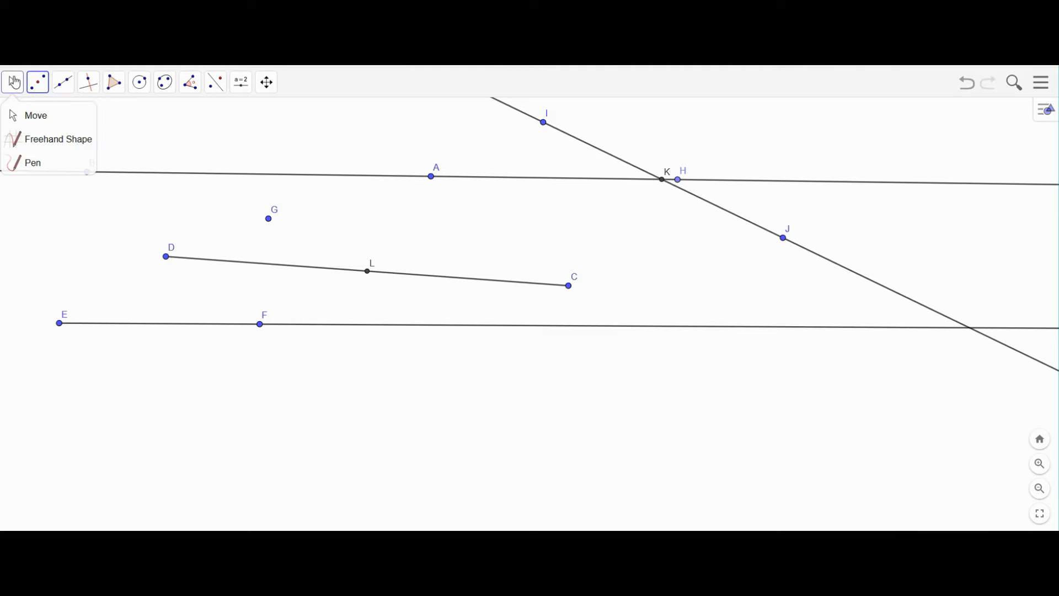
- Drag D right and C so DC runs flatter, with L staying centred
drag(166, 260, 329, 247)
click(450, 268)
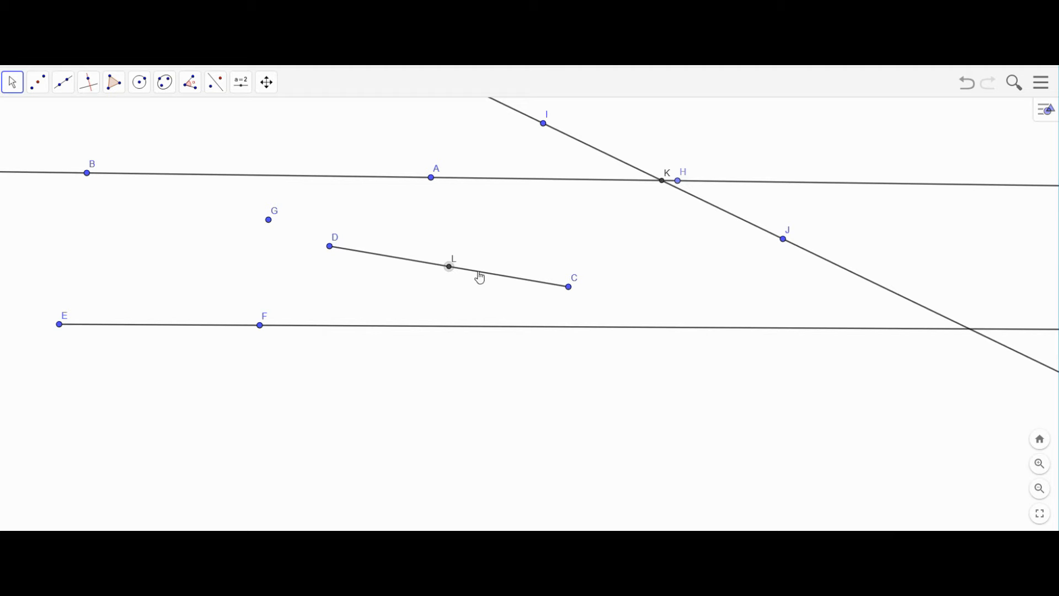
mouse_move(569, 291)
mouse_down()
mouse_move(653, 242)
mouse_move(510, 425)
mouse_move(582, 378)
mouse_move(583, 278)
mouse_up()
drag(250, 288, 259, 287)
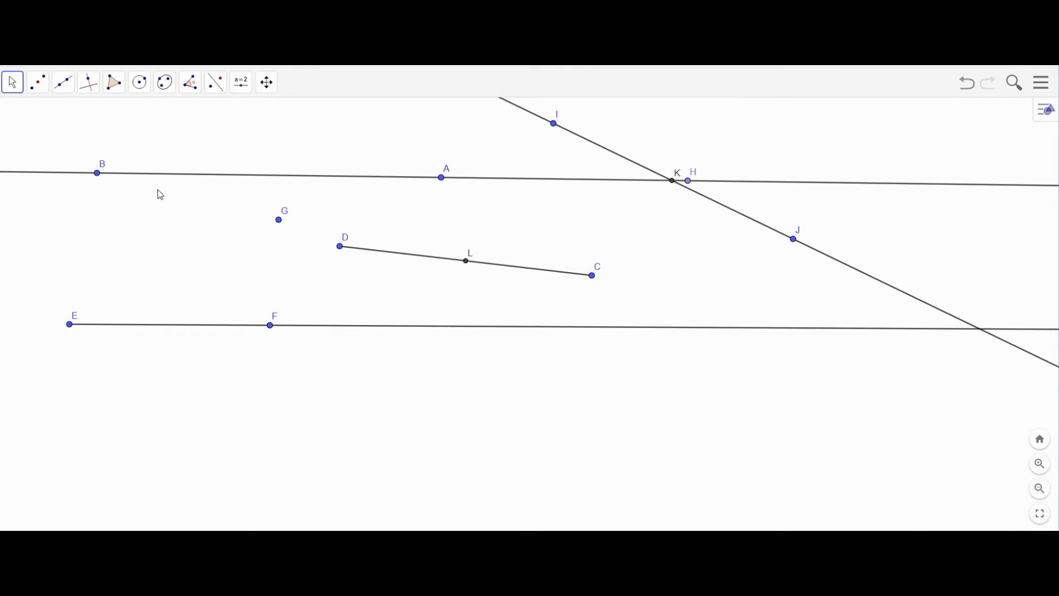
- Draw a short segment MN below ray EF and mark point O on it
click(62, 88)
click(83, 140)
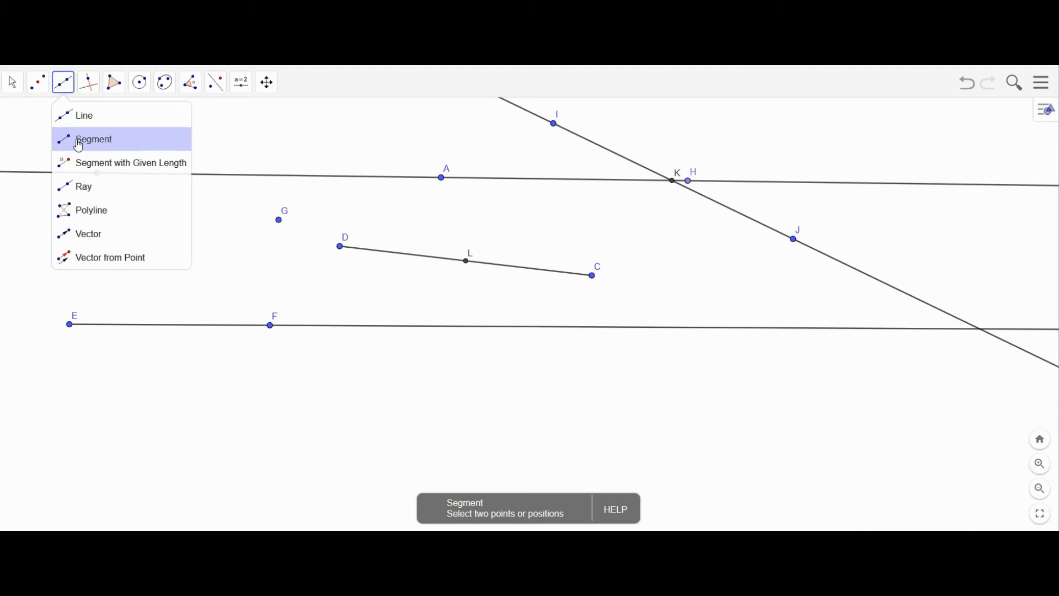
drag(454, 386, 479, 379)
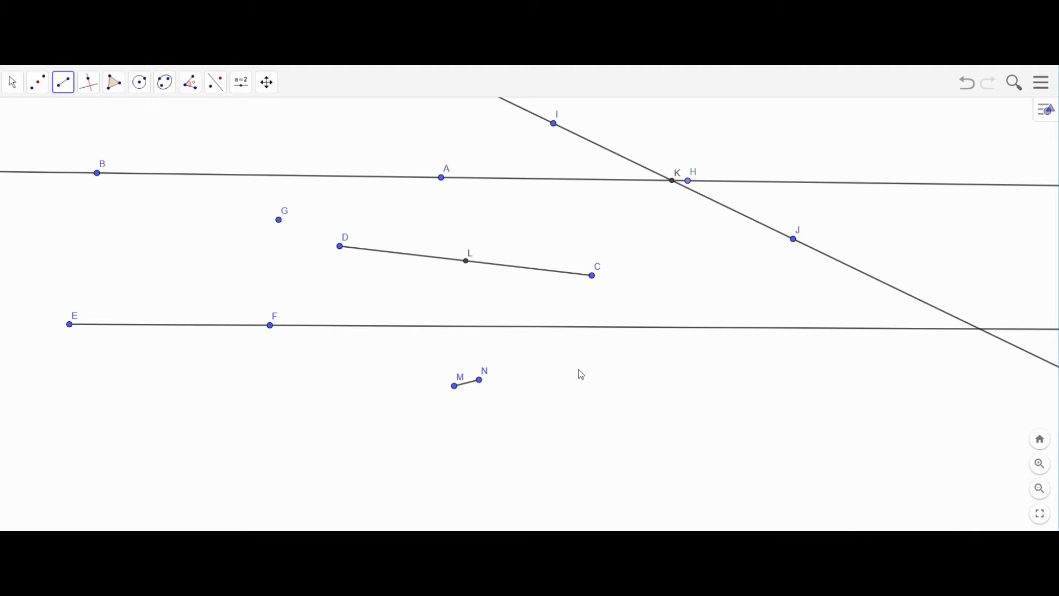
click(37, 84)
click(126, 190)
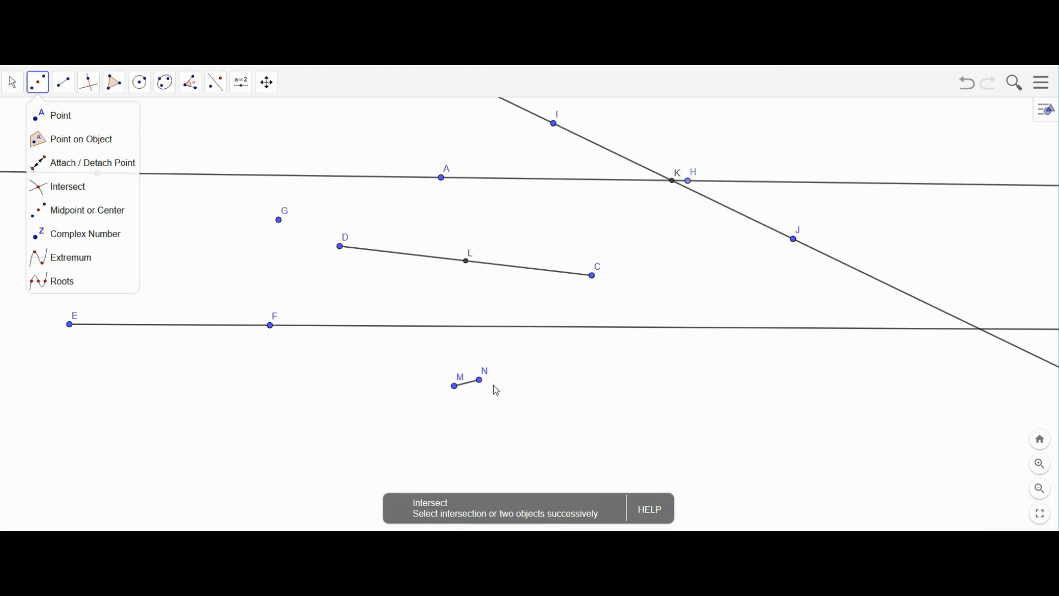
click(468, 384)
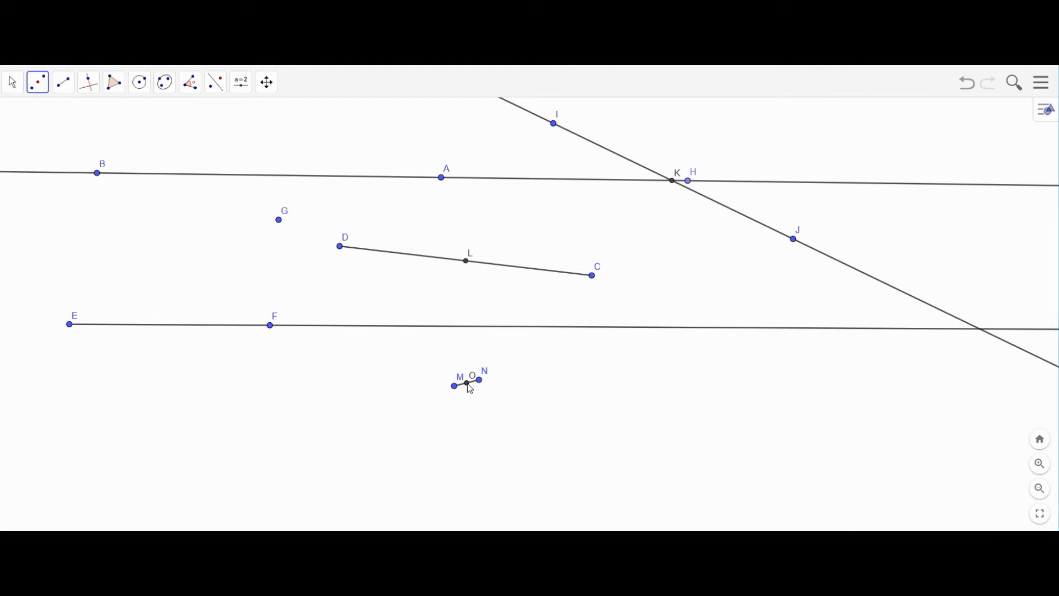
- Lengthen segment MN by dragging point M far to the left
click(12, 84)
click(356, 286)
drag(454, 385, 164, 405)
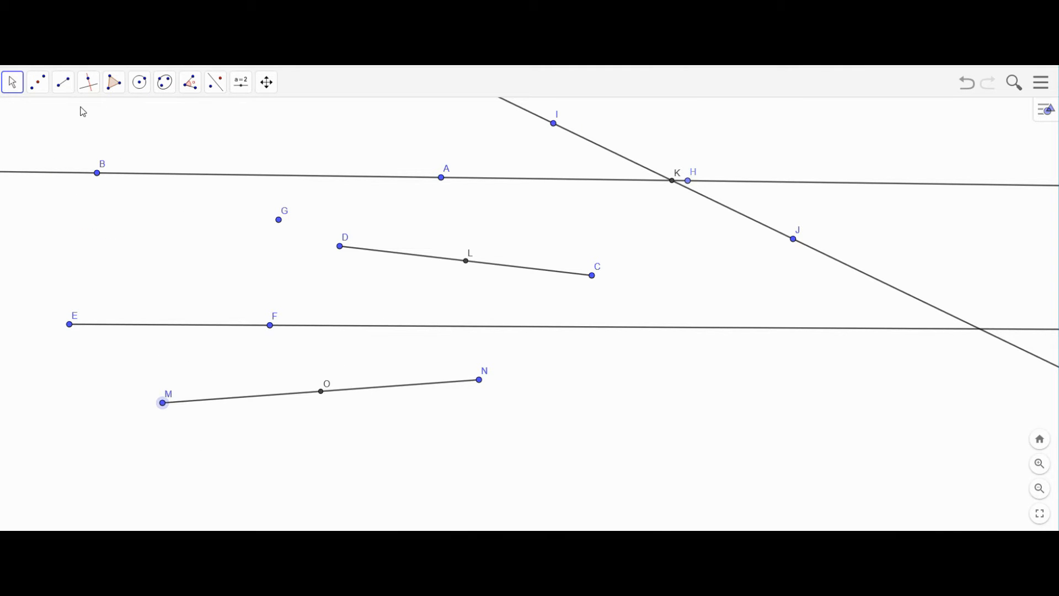
- Select the Perpendicular Line tool from the line tools group
click(44, 85)
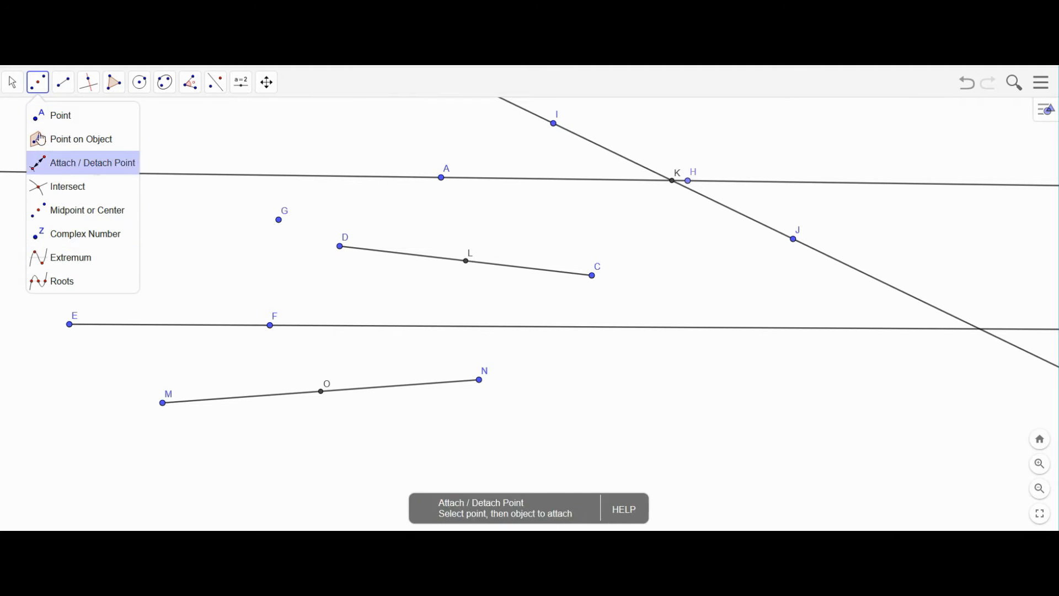
click(62, 87)
click(62, 86)
click(62, 86)
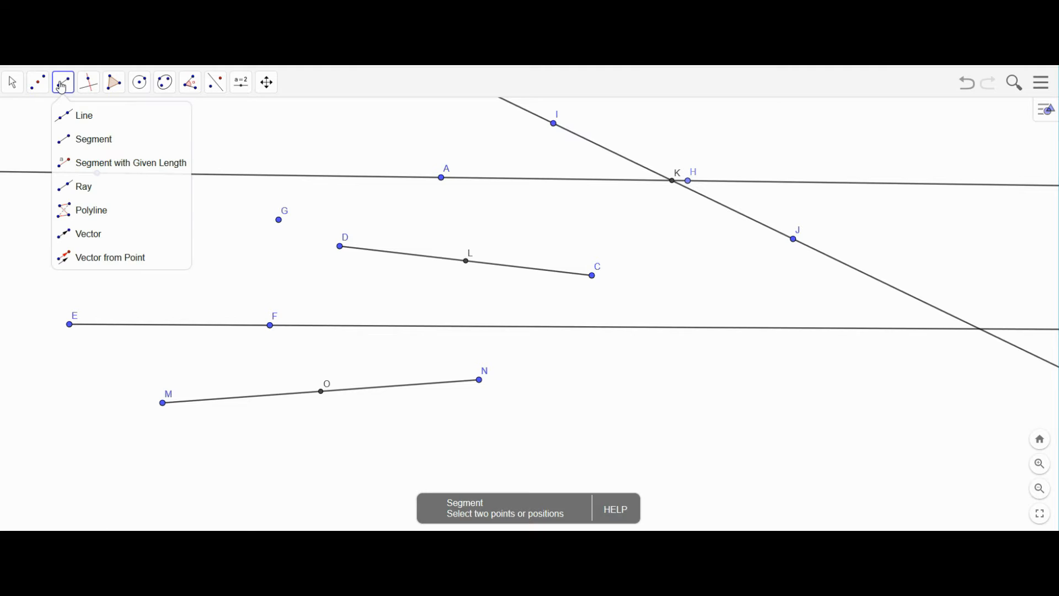
click(88, 87)
click(90, 90)
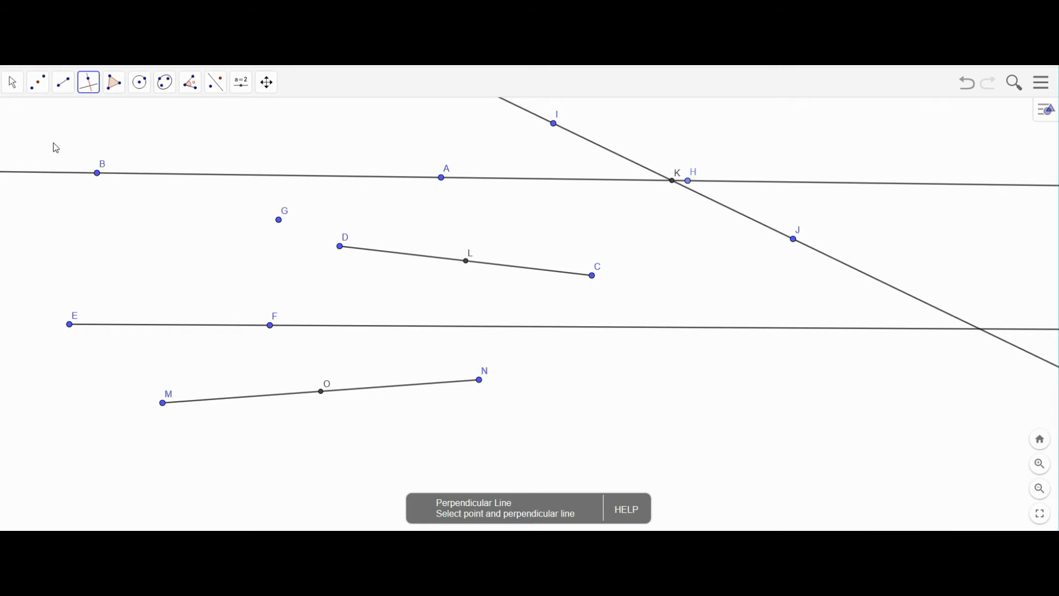
- Place a stray point P, then box-select and delete segment DC with points D, L and C
click(411, 214)
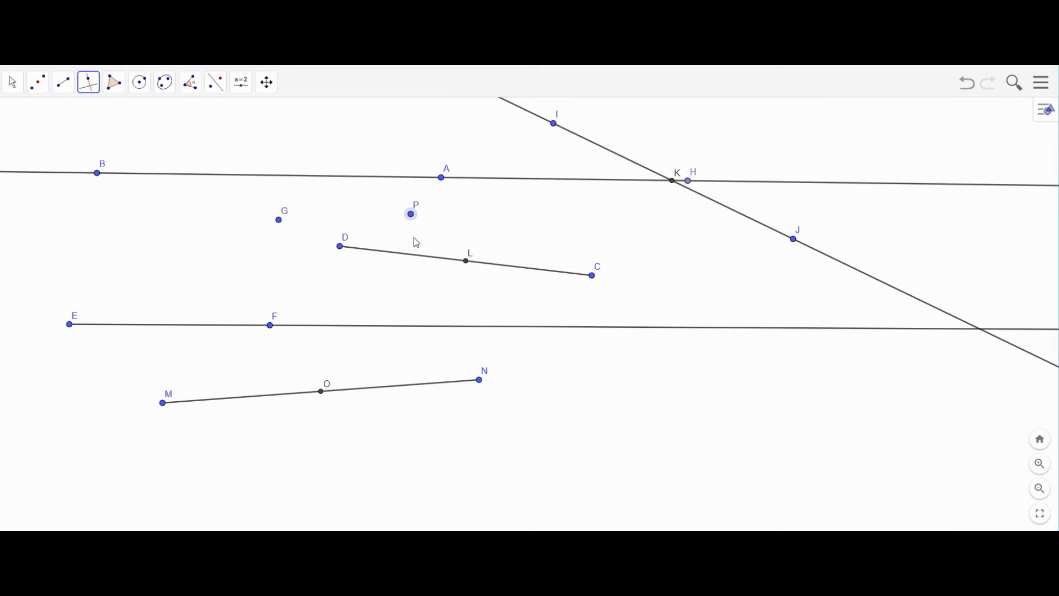
click(13, 83)
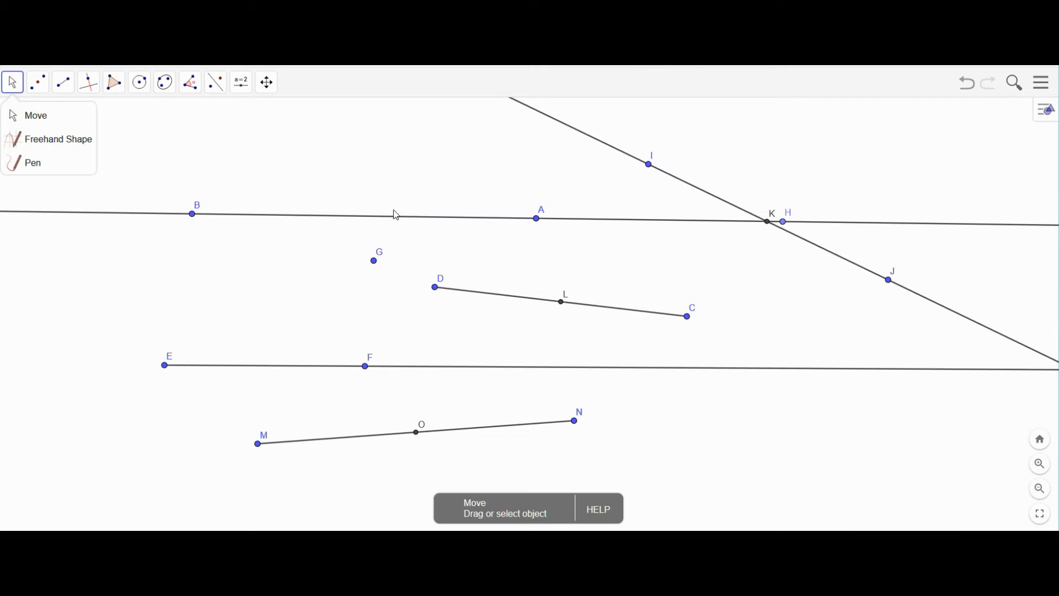
drag(403, 251, 768, 399)
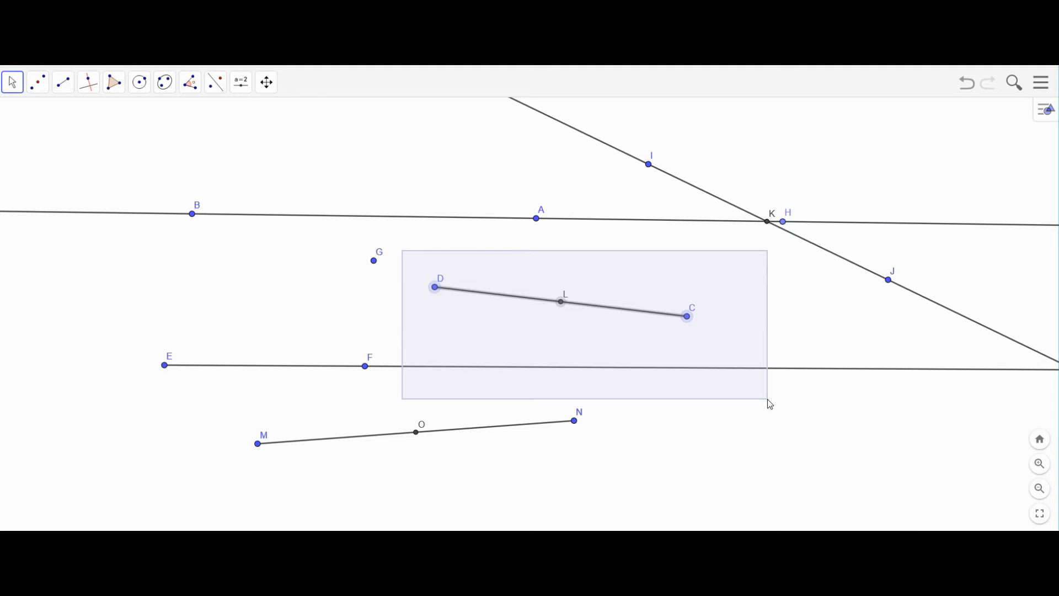
drag(767, 399, 767, 399)
key(Delete)
- Delete point E with line EF, then F and segment MN with M, O and N
drag(110, 312, 655, 508)
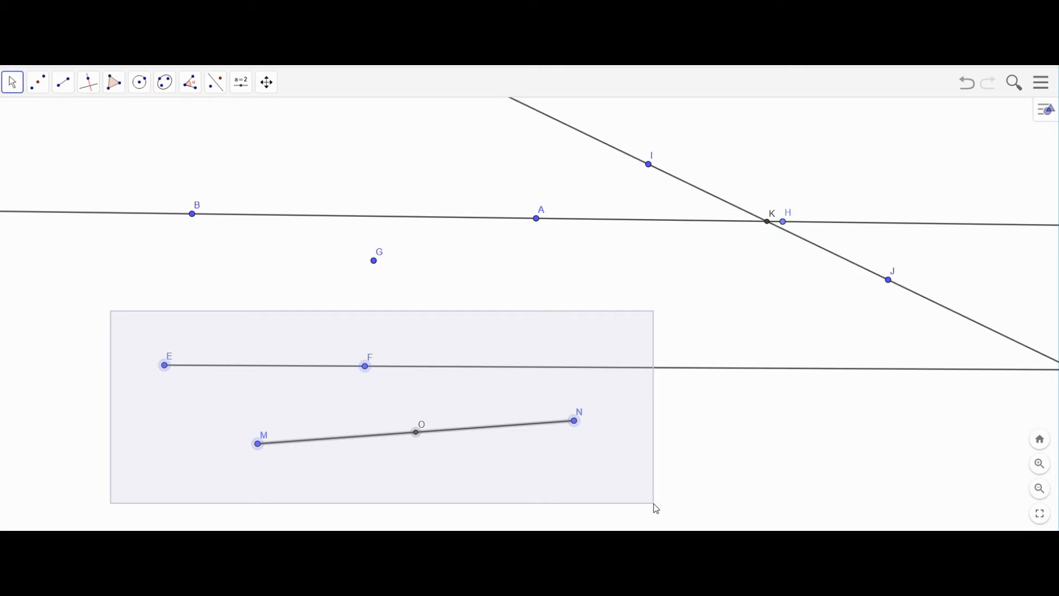
click(170, 264)
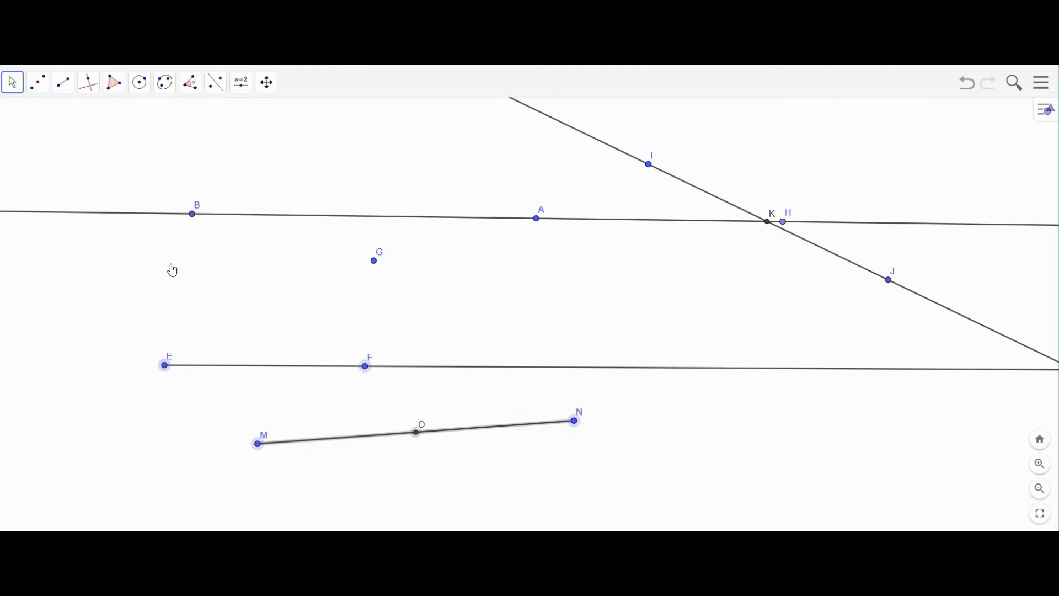
click(164, 365)
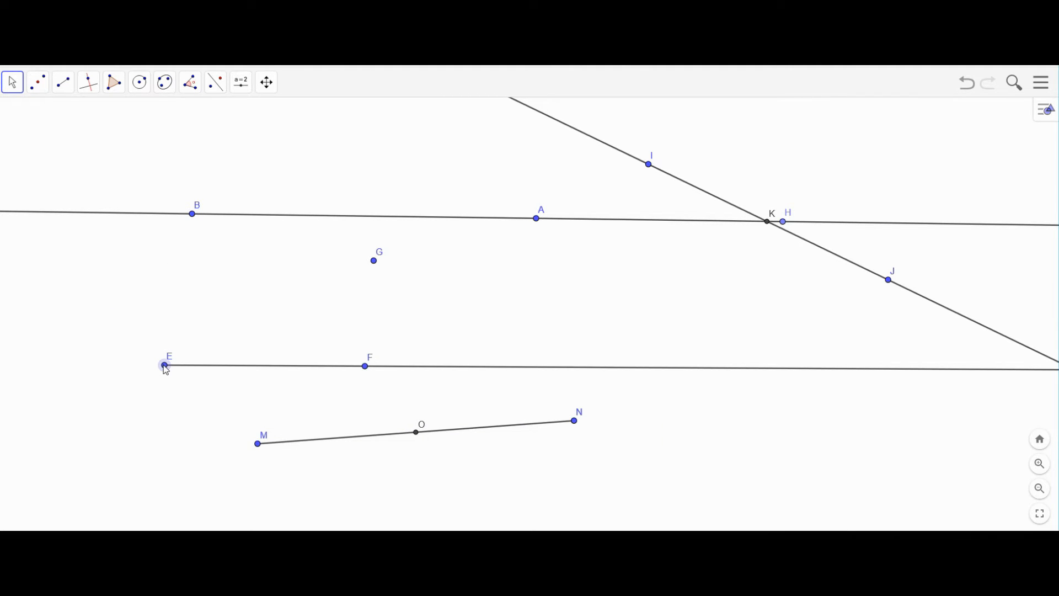
key(Delete)
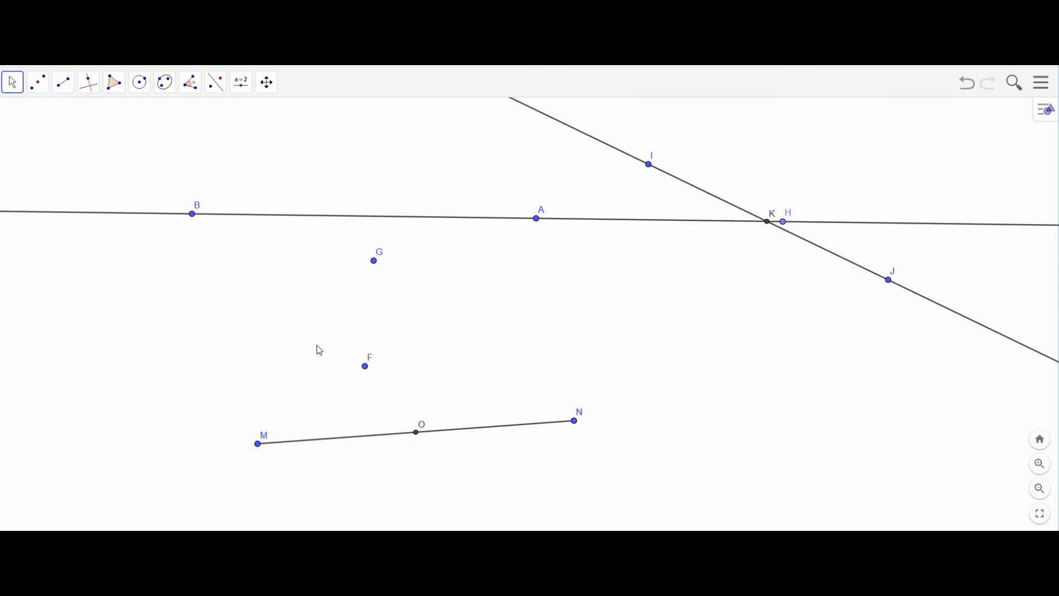
drag(168, 331, 638, 468)
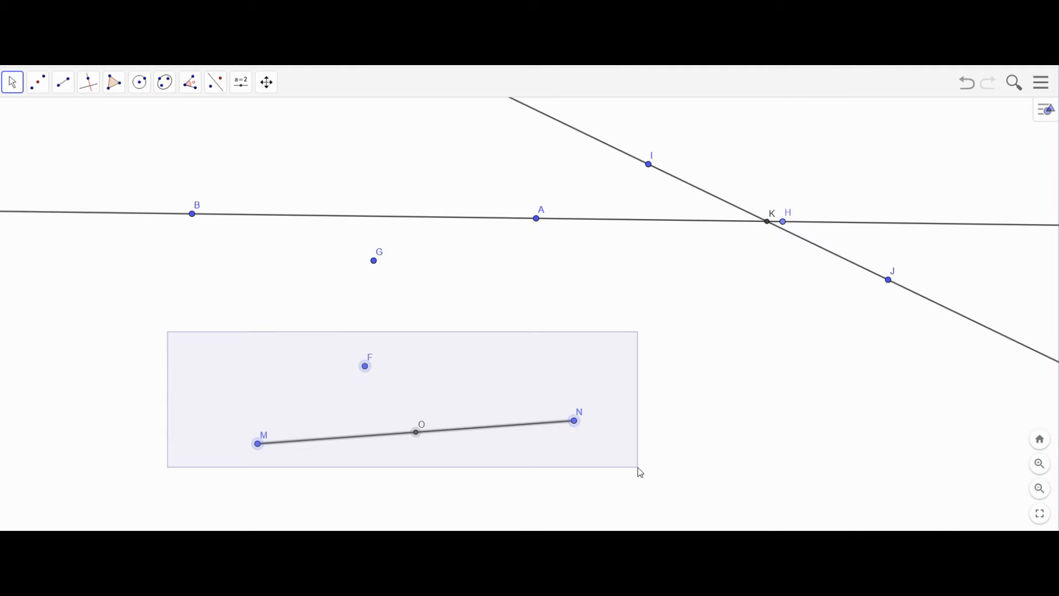
key(Delete)
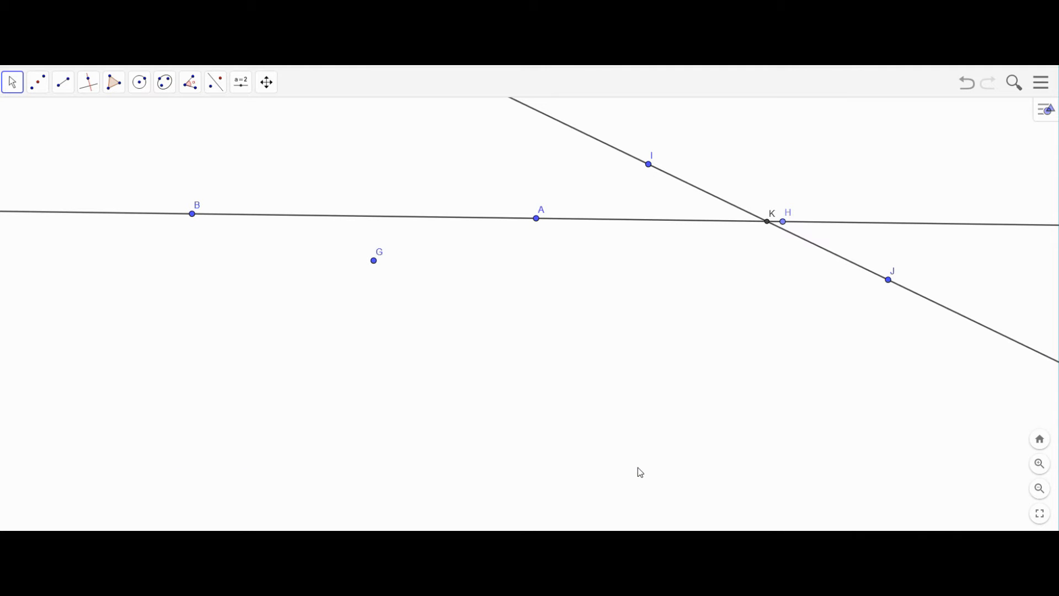
- Delete point J with line IJ and intersection K, then points I and H
click(890, 282)
key(Delete)
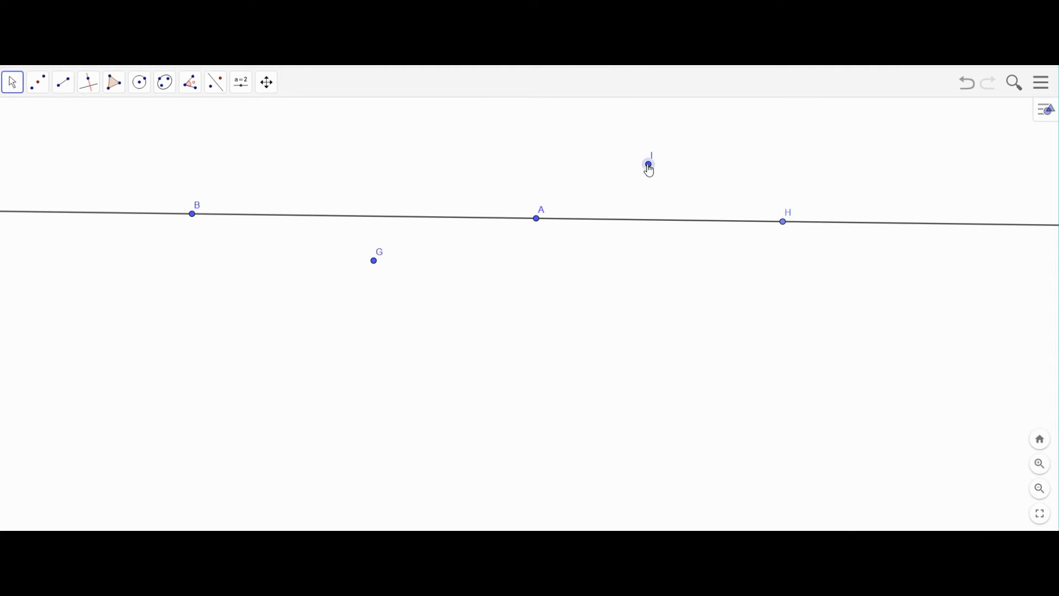
key(Delete)
drag(788, 226, 646, 256)
key(Delete)
- Draw a line through two new points C and D above line AB
click(90, 87)
click(95, 145)
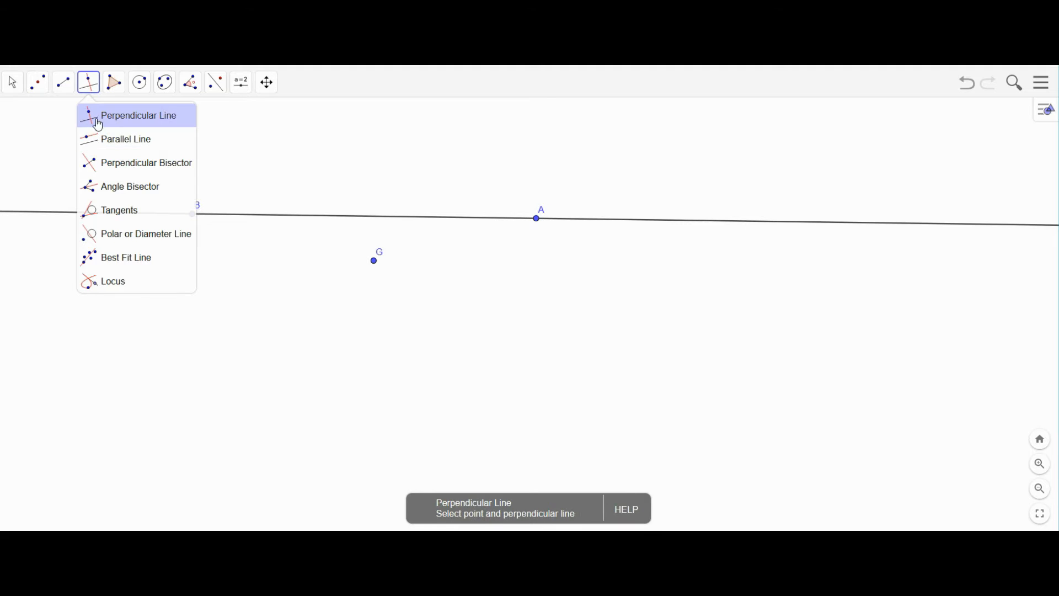
click(64, 86)
click(63, 85)
click(66, 117)
click(374, 157)
click(611, 169)
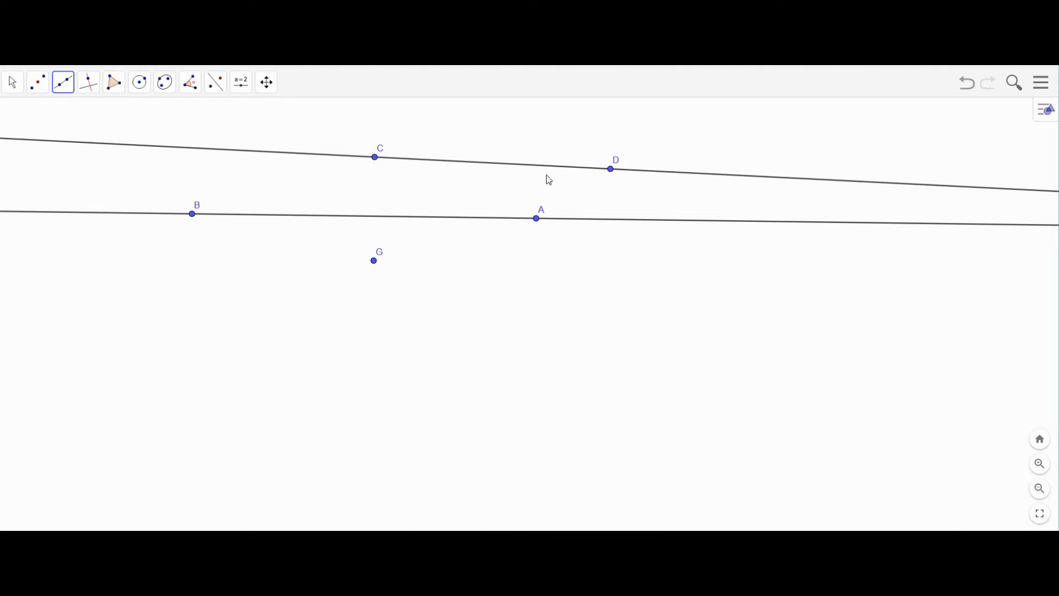
- Drag D down so line CD crosses line AB just left of A
click(14, 79)
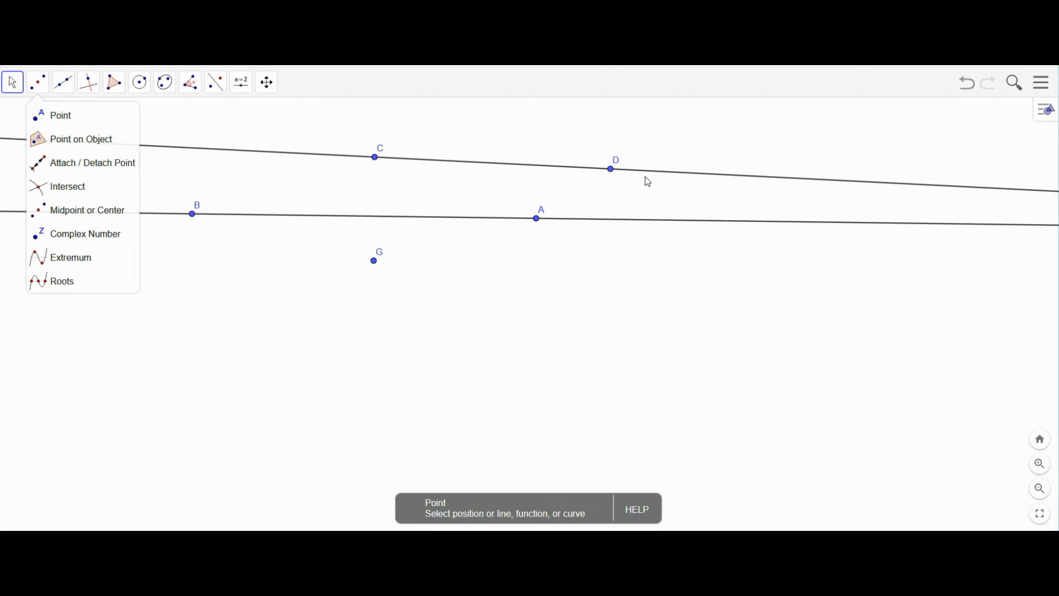
drag(611, 170, 572, 284)
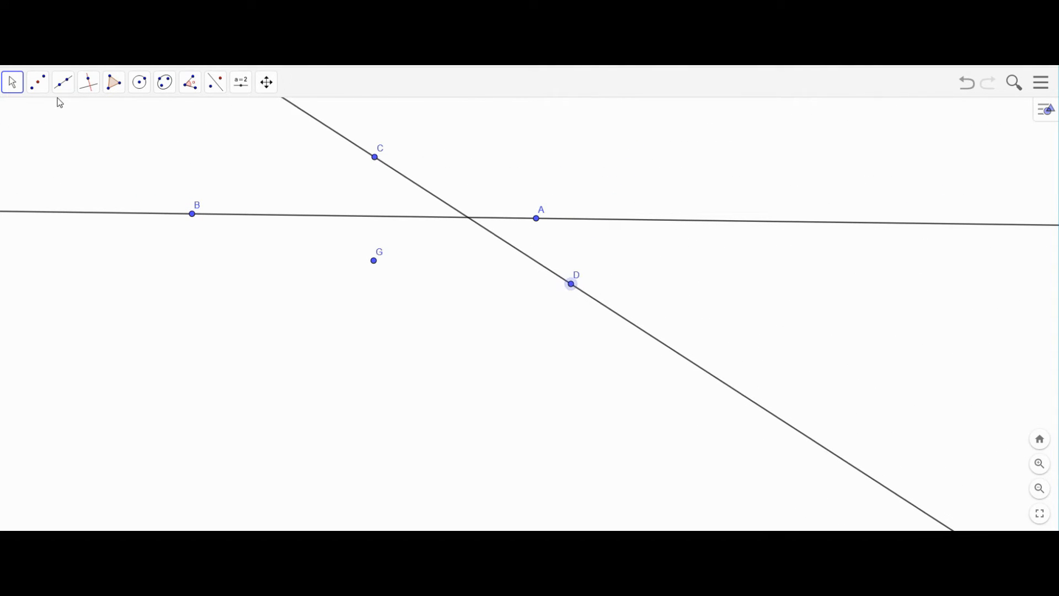
click(42, 87)
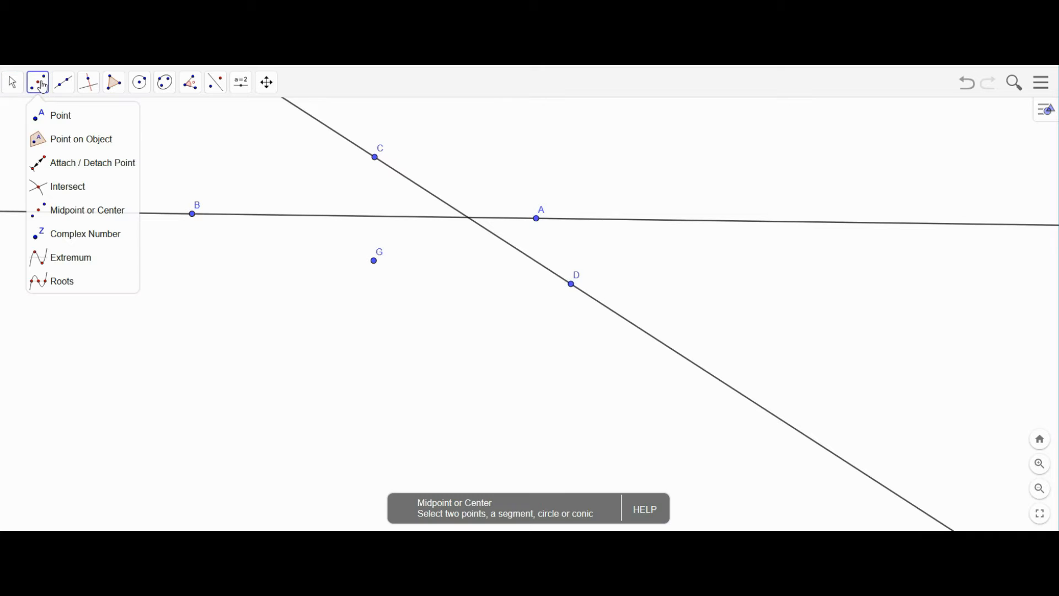
- Mark intersection point E where lines AB and CD cross
click(43, 186)
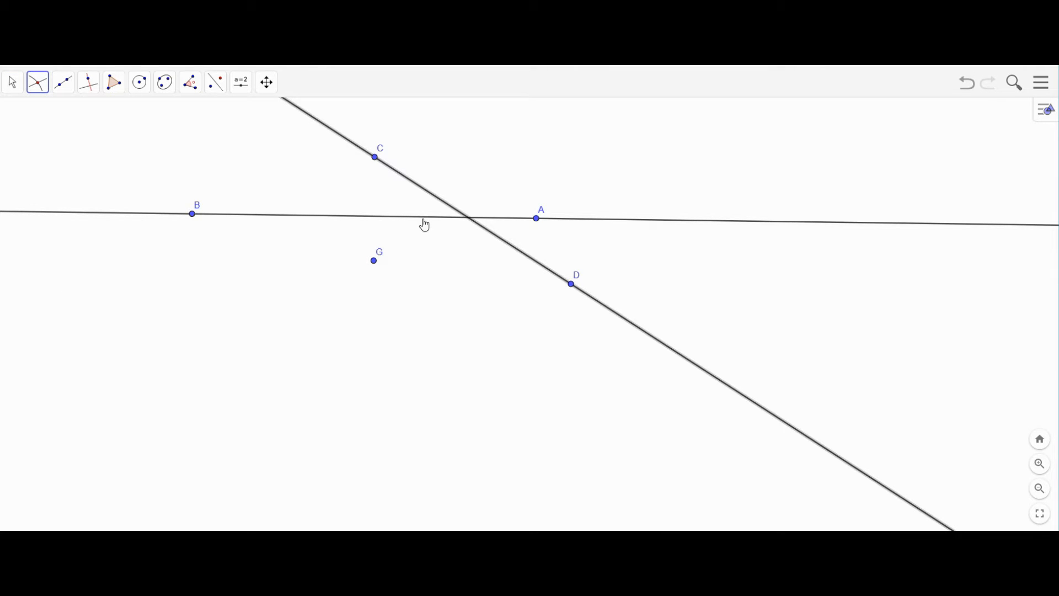
click(424, 220)
click(14, 84)
- Move D, then delete it together with line CD and point E
drag(572, 286, 543, 325)
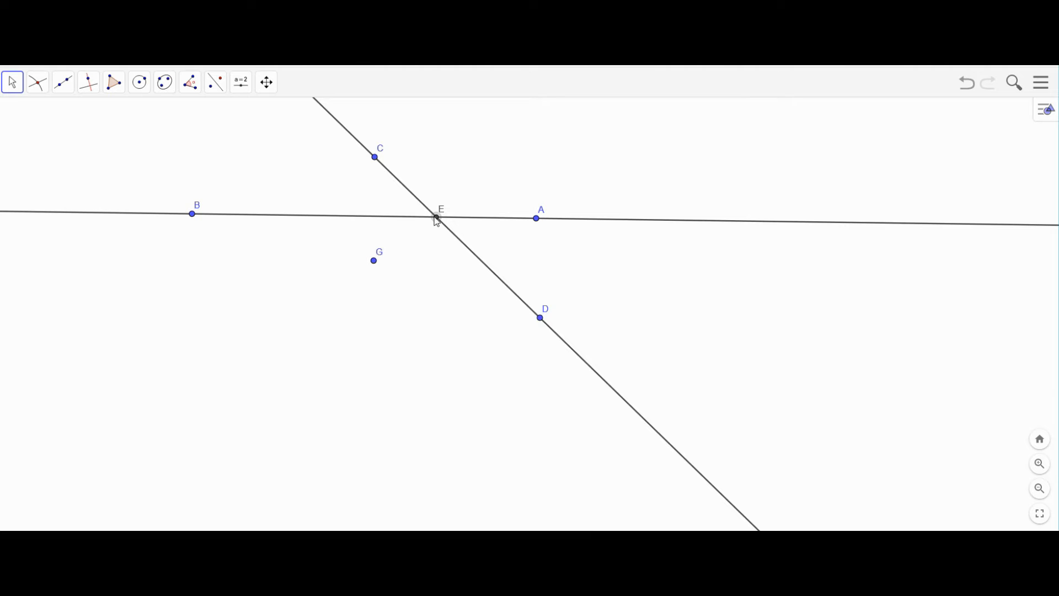
click(541, 319)
key(Delete)
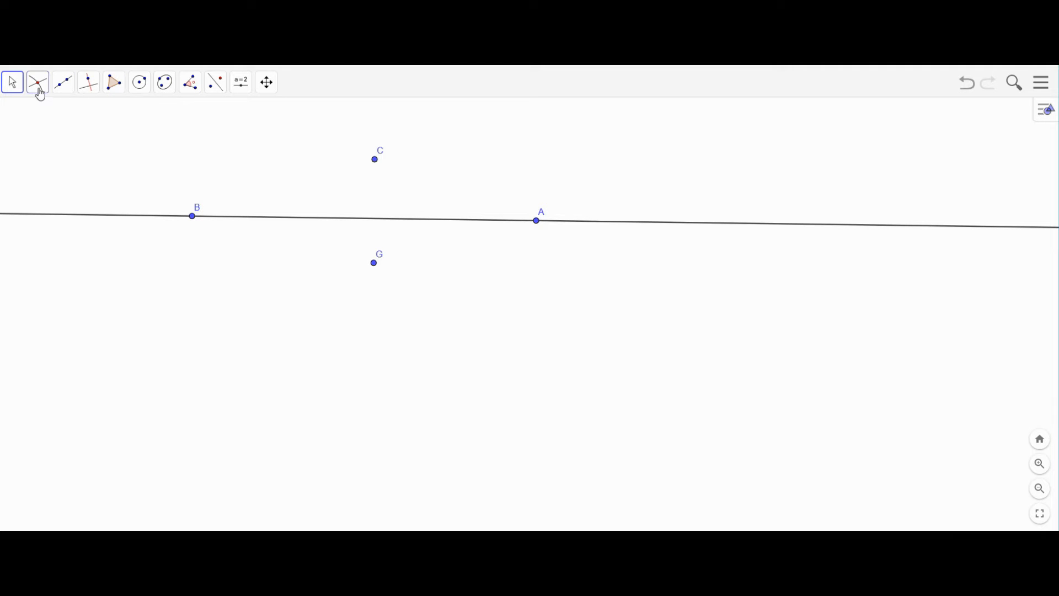
- Draw a line through points C and A
click(69, 90)
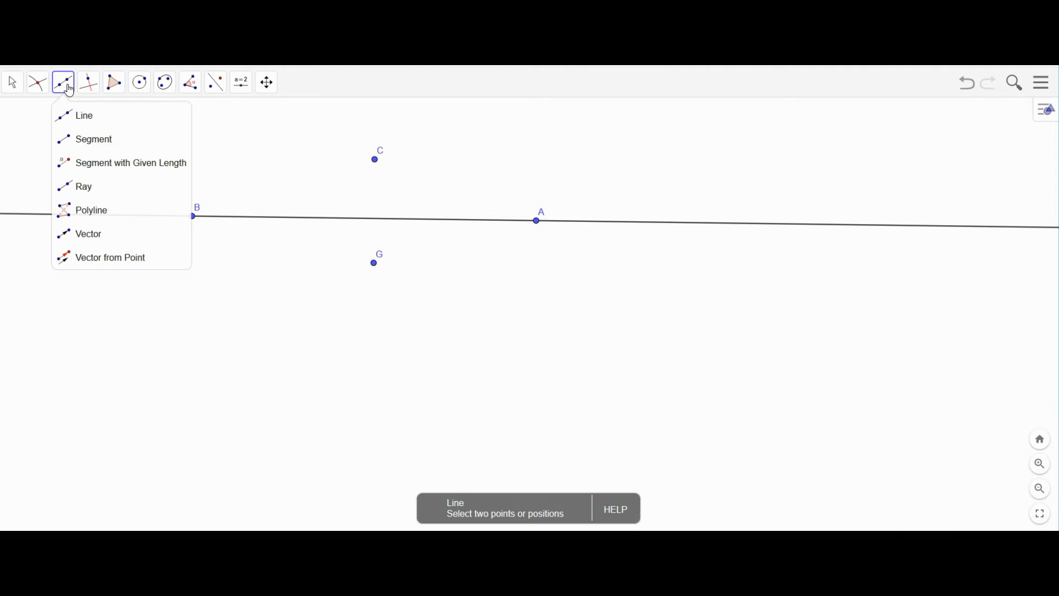
click(59, 116)
click(375, 161)
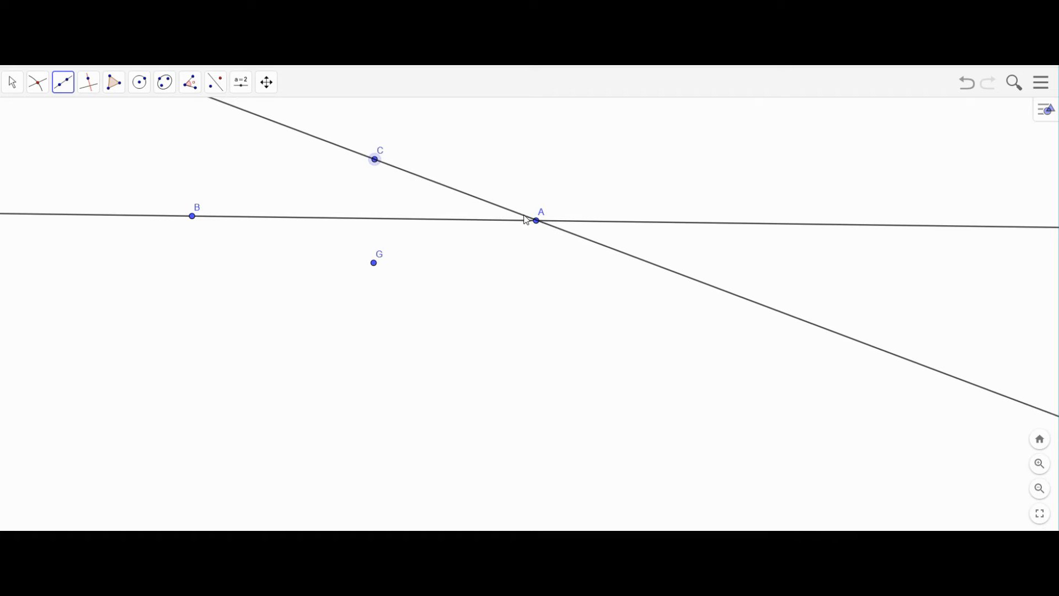
click(535, 223)
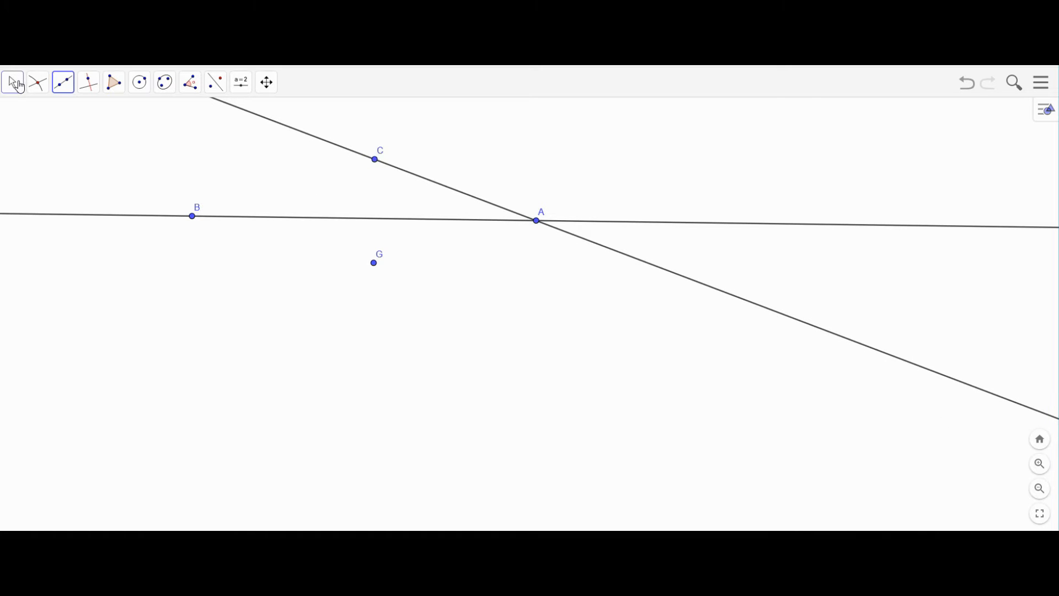
- Slide A left along line AB and drag C below-right of A
click(13, 82)
click(250, 181)
drag(536, 222, 413, 216)
drag(375, 163, 596, 291)
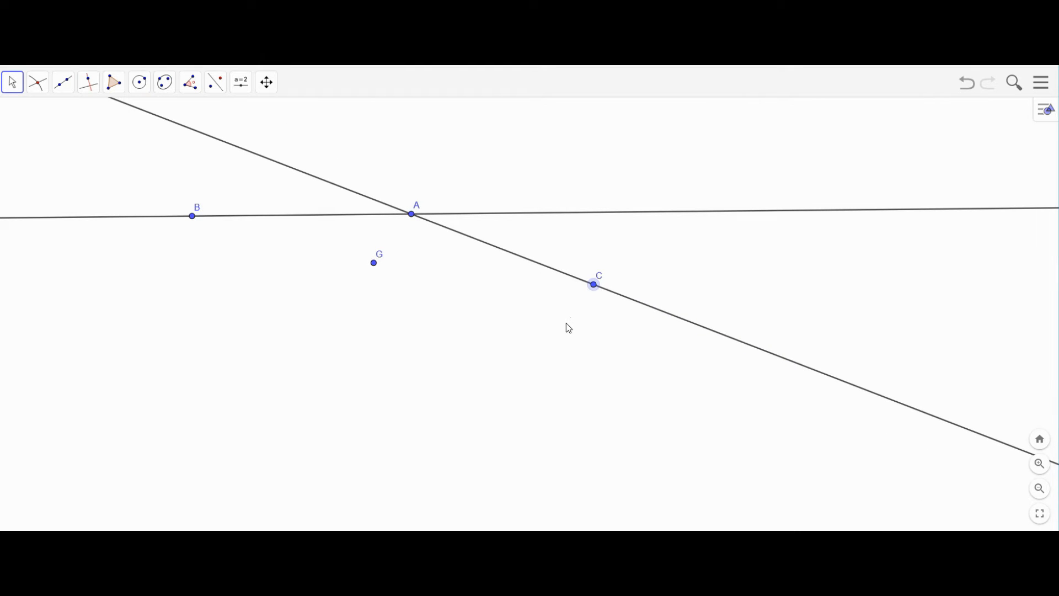
- Delete C with line CA, then move G below AB and shift line AB right
key(Delete)
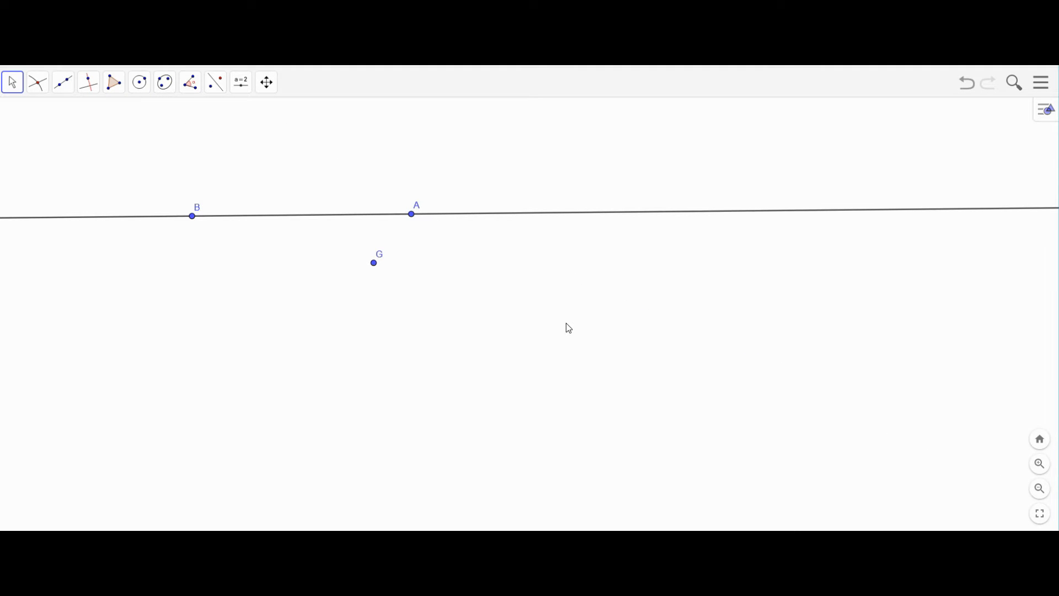
drag(374, 264, 291, 311)
drag(371, 220, 453, 216)
drag(292, 314, 398, 290)
drag(454, 320, 452, 321)
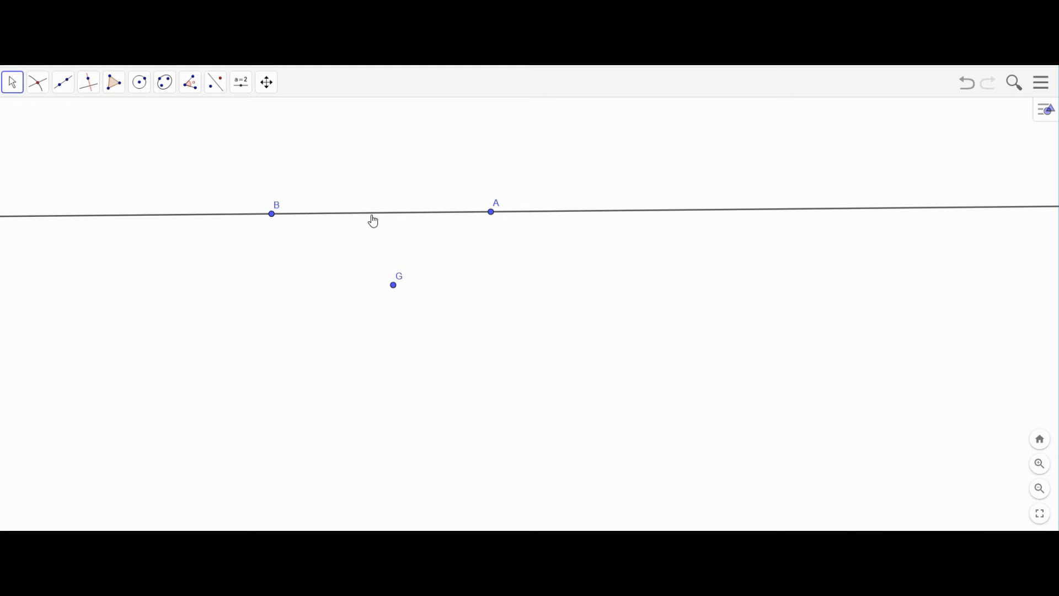
- Draw a line through G parallel to line AB
click(64, 84)
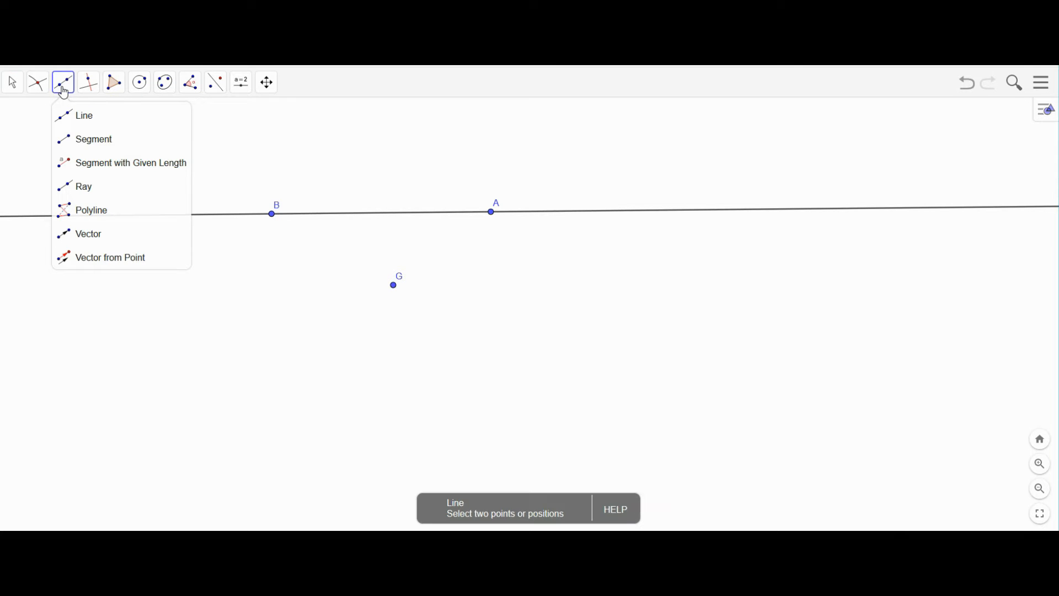
mouse_move(100, 89)
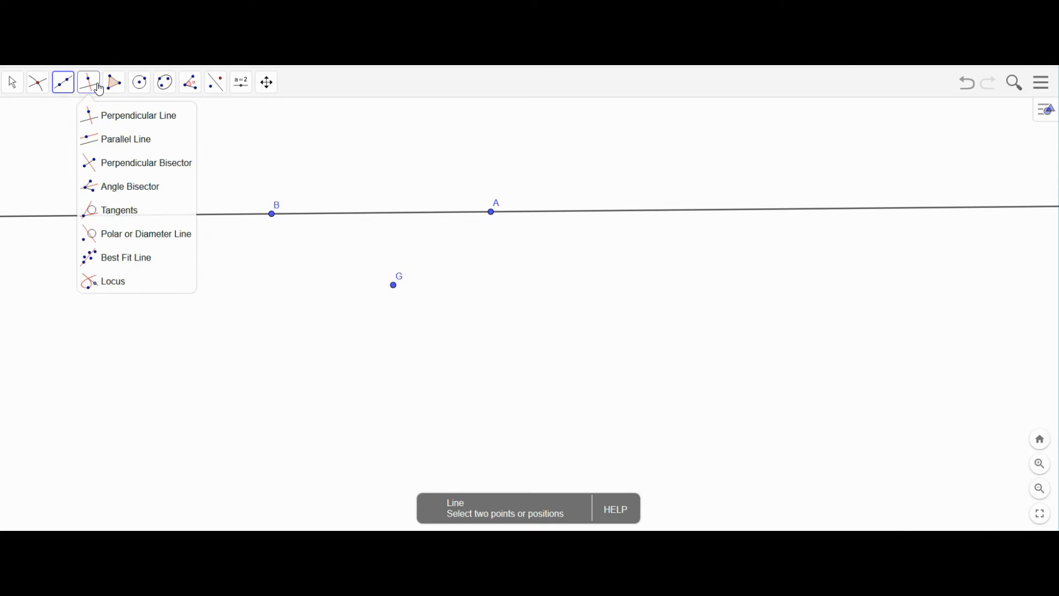
click(105, 140)
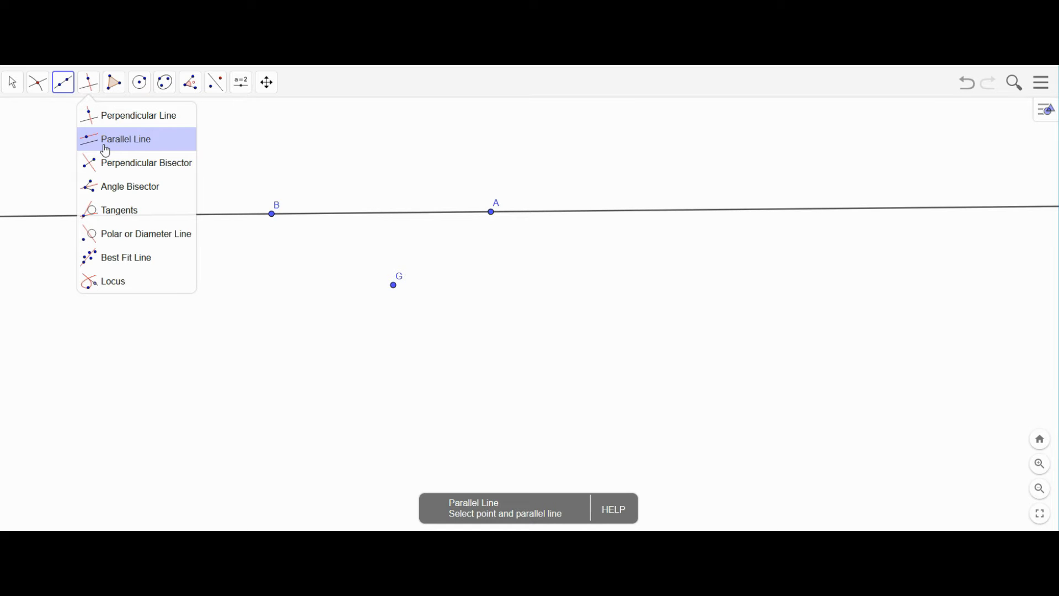
click(106, 150)
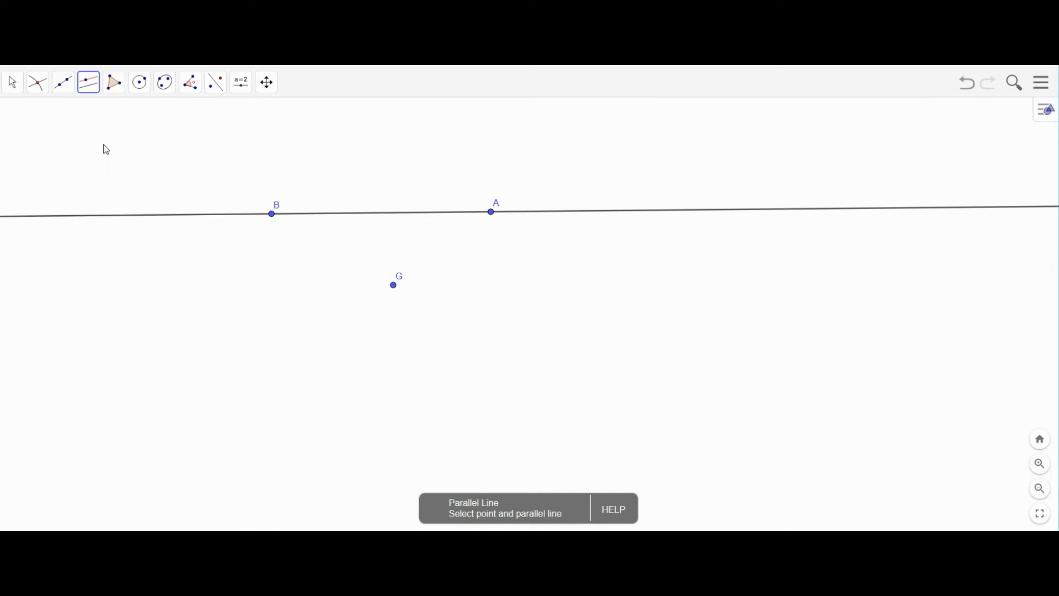
click(393, 285)
click(398, 216)
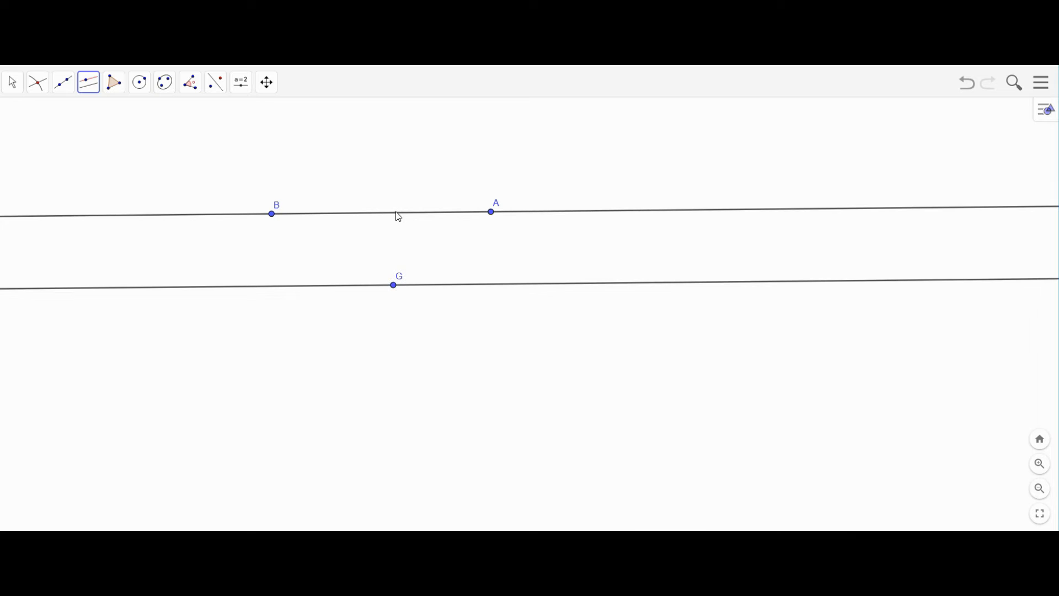
- Place point C between the lines, tilt line AB via B, and reposition G
click(293, 251)
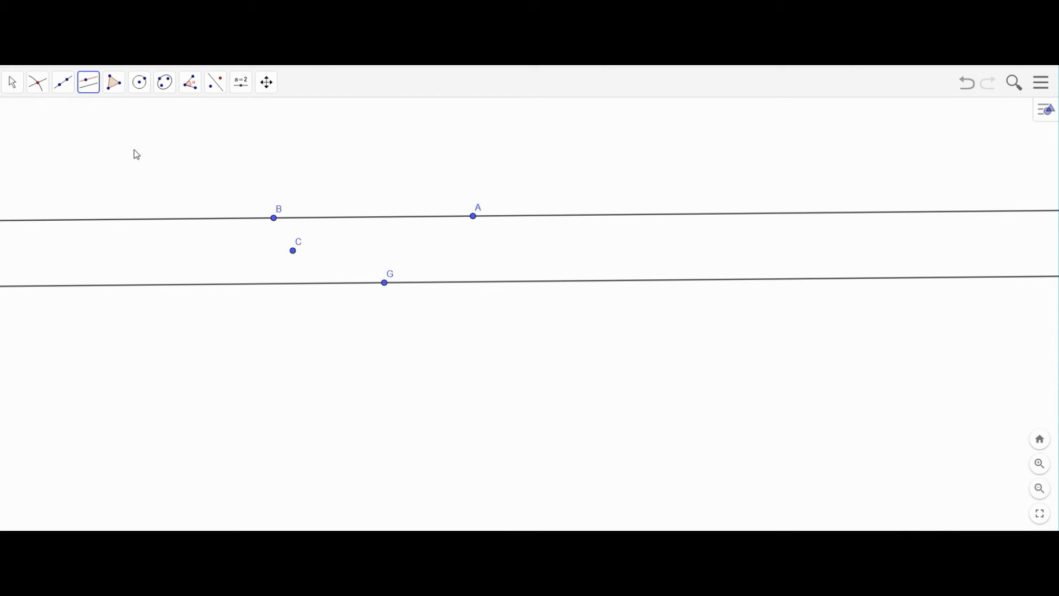
click(23, 83)
click(248, 158)
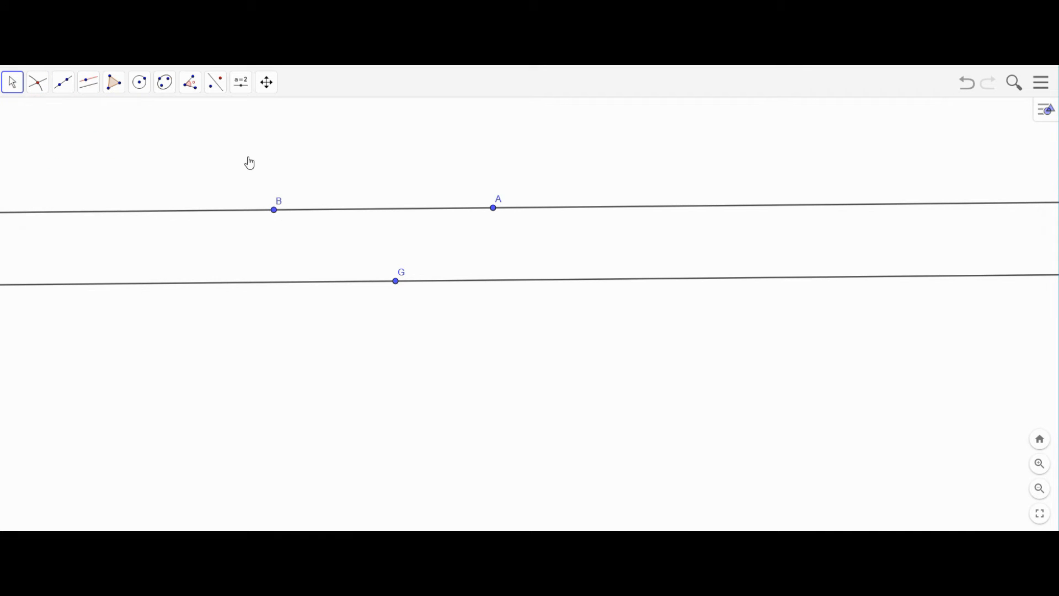
mouse_move(274, 212)
mouse_down()
mouse_move(286, 182)
mouse_move(347, 144)
mouse_move(281, 191)
mouse_move(243, 291)
mouse_move(246, 314)
mouse_move(257, 213)
mouse_move(273, 193)
mouse_move(237, 333)
mouse_move(237, 227)
mouse_move(298, 149)
mouse_move(262, 227)
mouse_up()
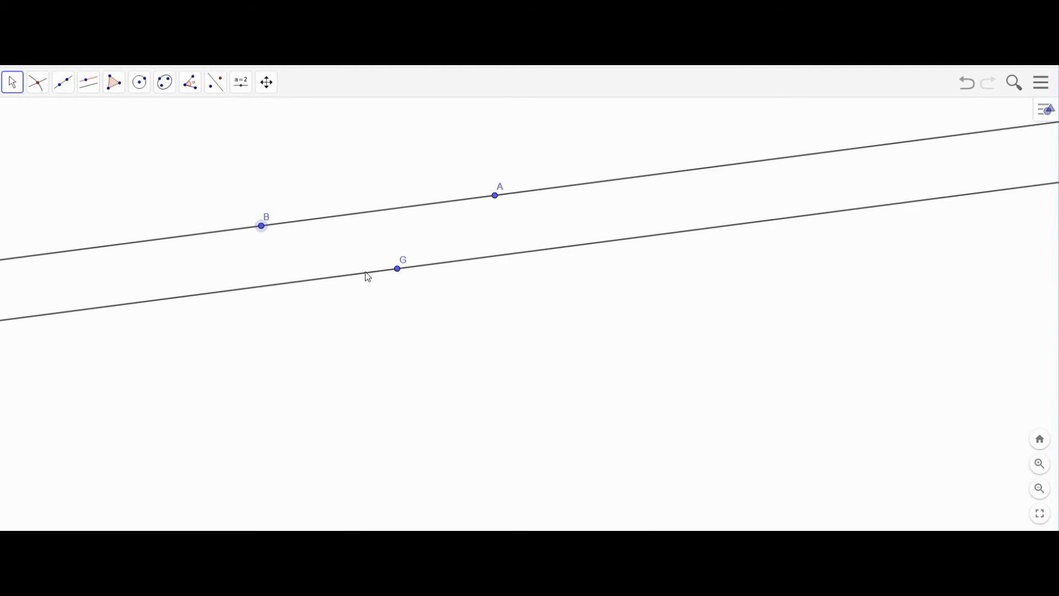
drag(400, 273, 379, 290)
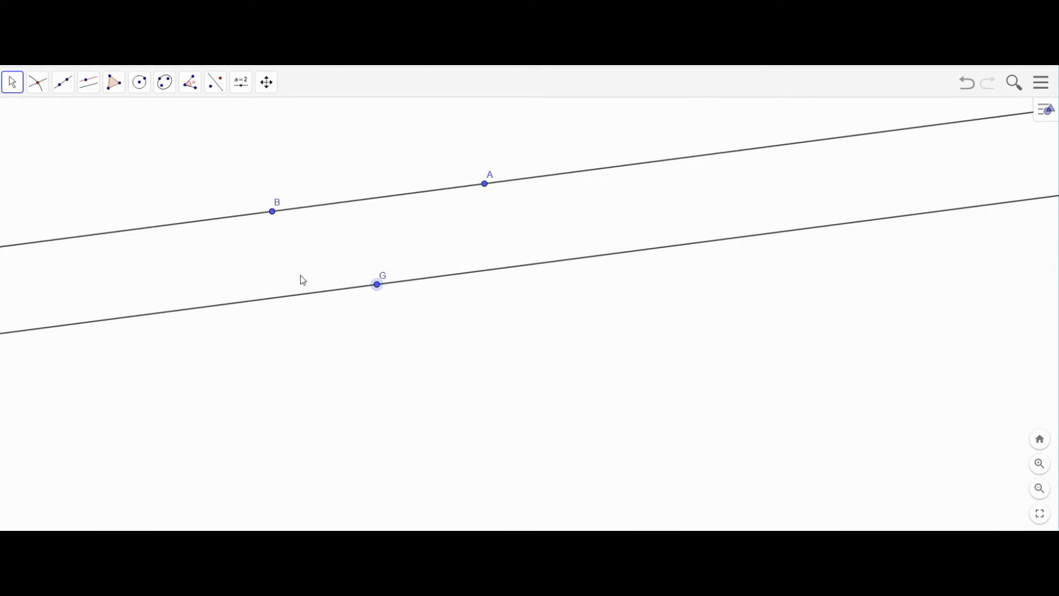
- Shift the construction right and down, then delete G with its parallel line
scroll(100, 108, down, 1)
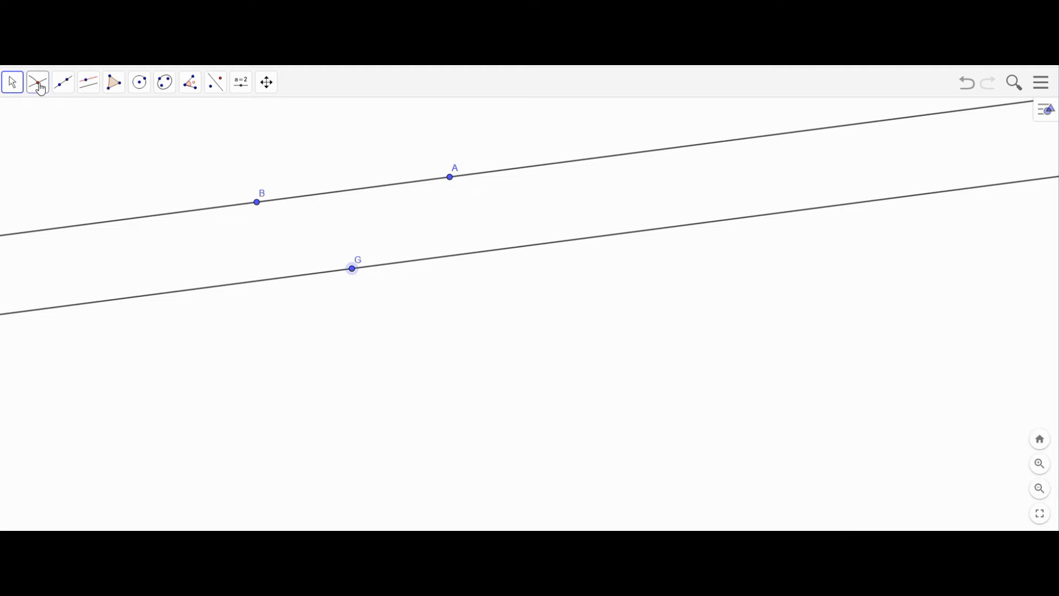
click(12, 83)
scroll(257, 260, up, 1)
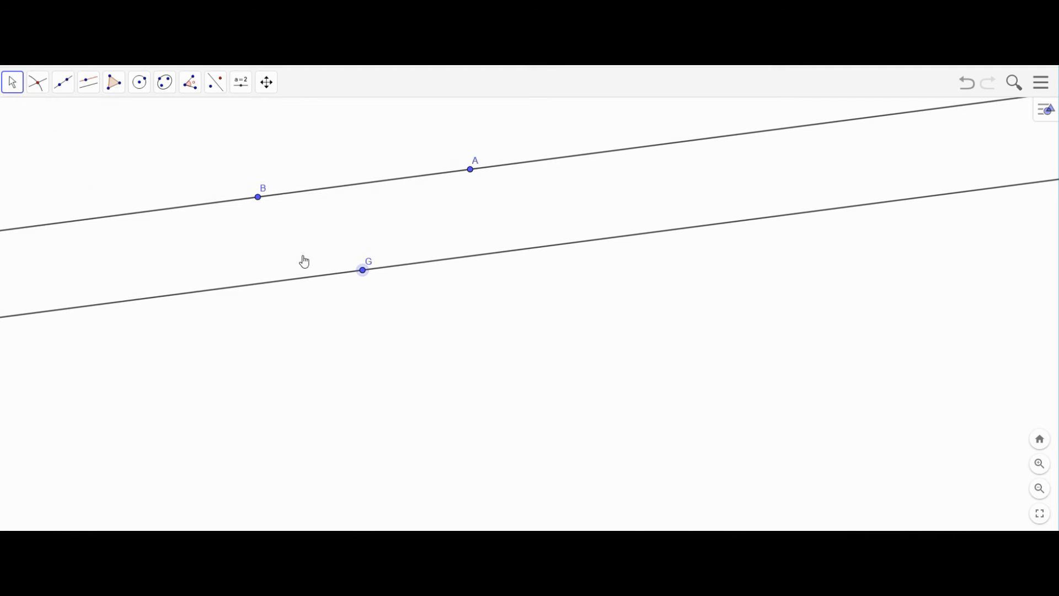
drag(328, 261, 417, 306)
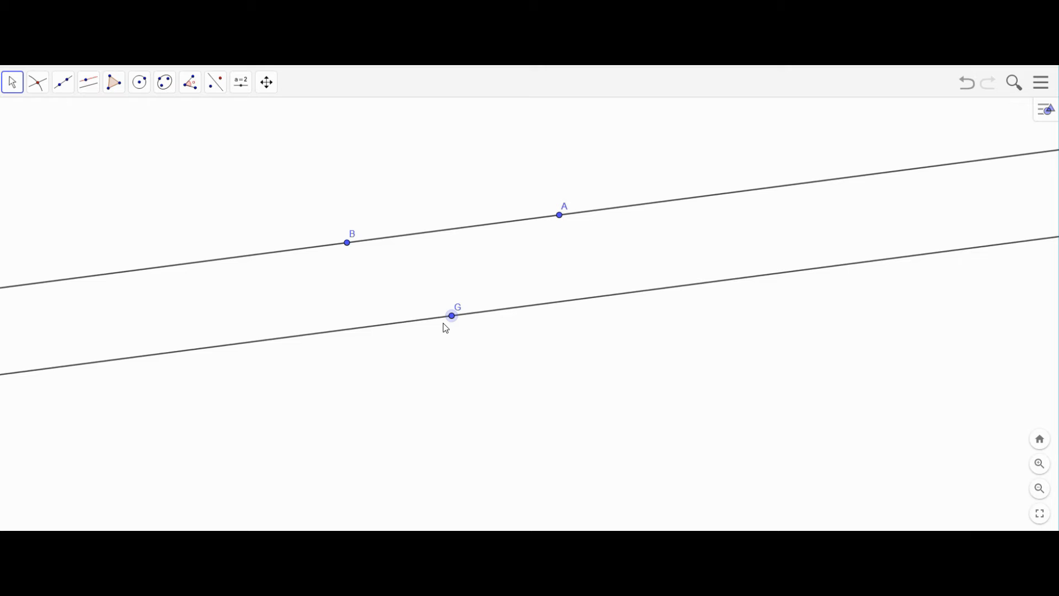
key(Delete)
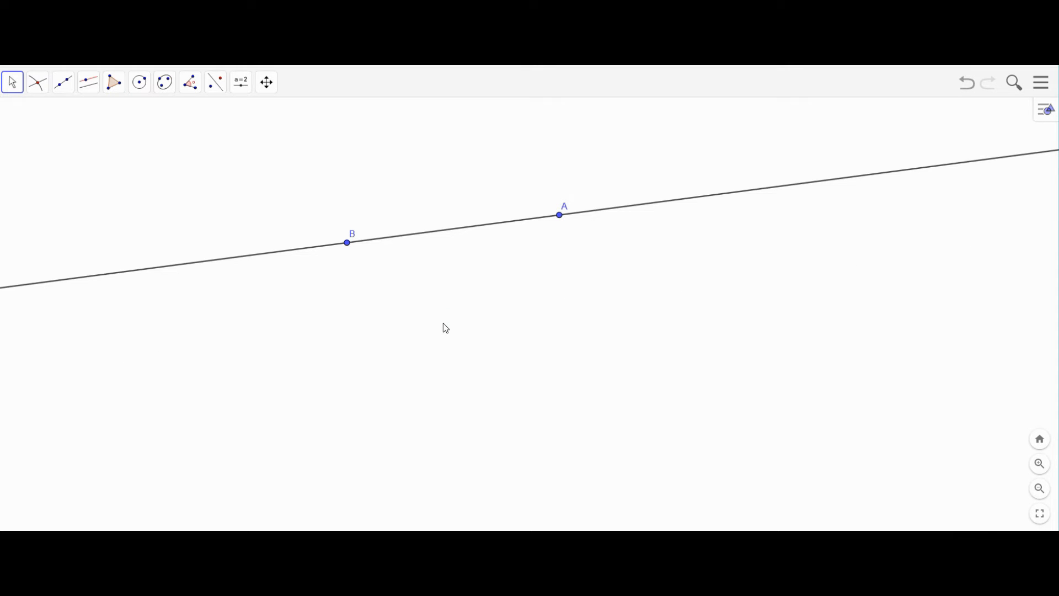
- Place a new point C below line AB
click(88, 92)
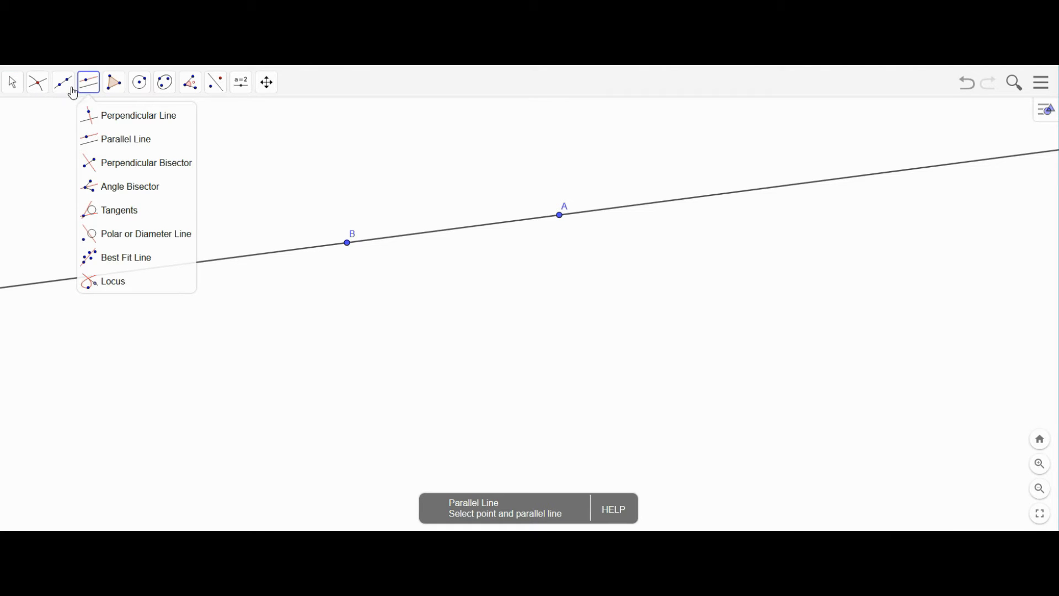
mouse_move(56, 91)
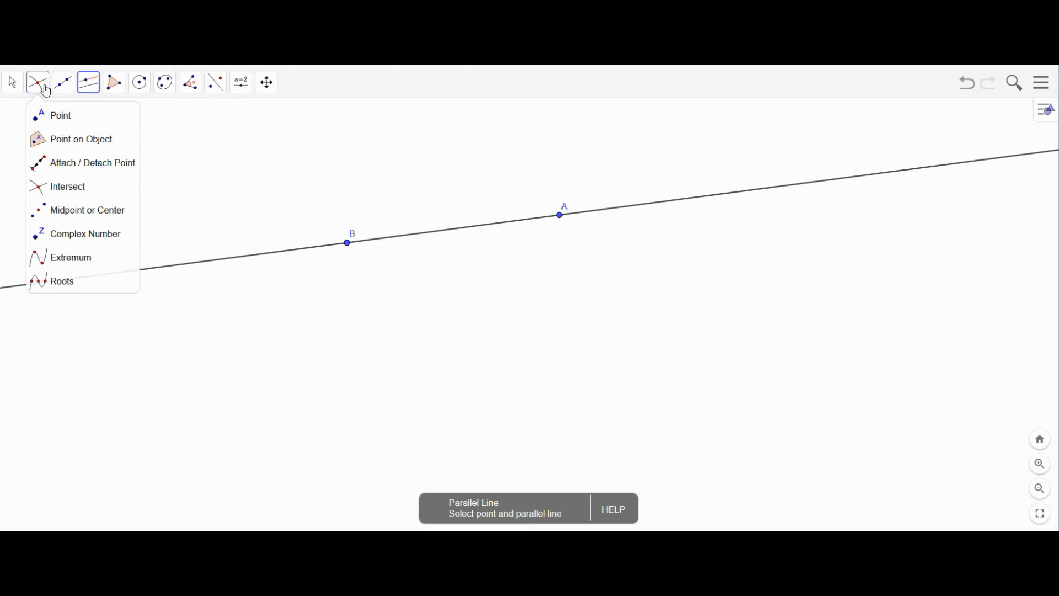
click(39, 89)
click(41, 113)
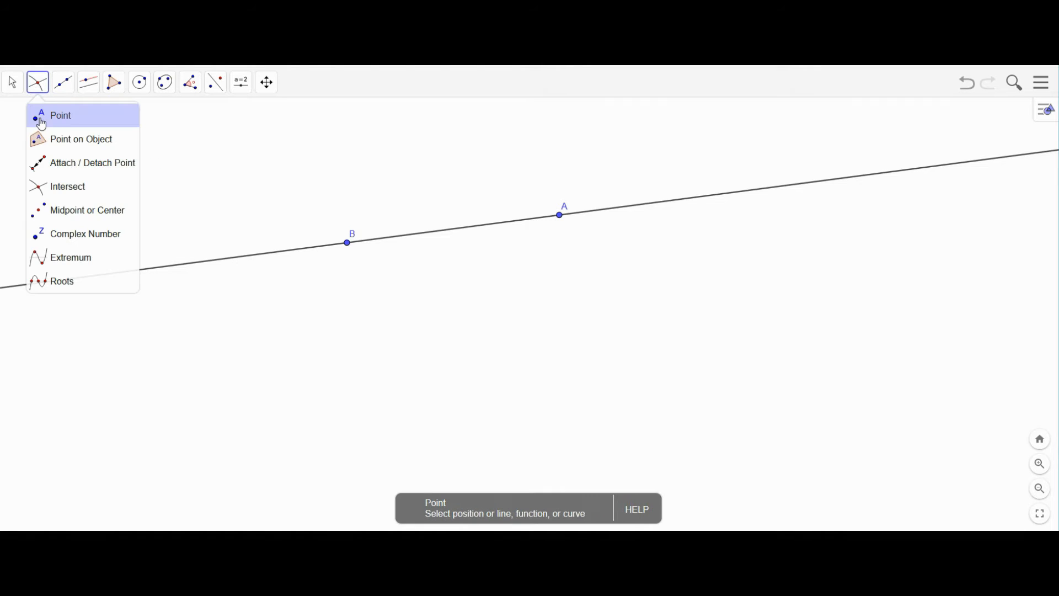
click(484, 330)
- Draw a line through C perpendicular to AB, then drag C near AB right of A
click(95, 88)
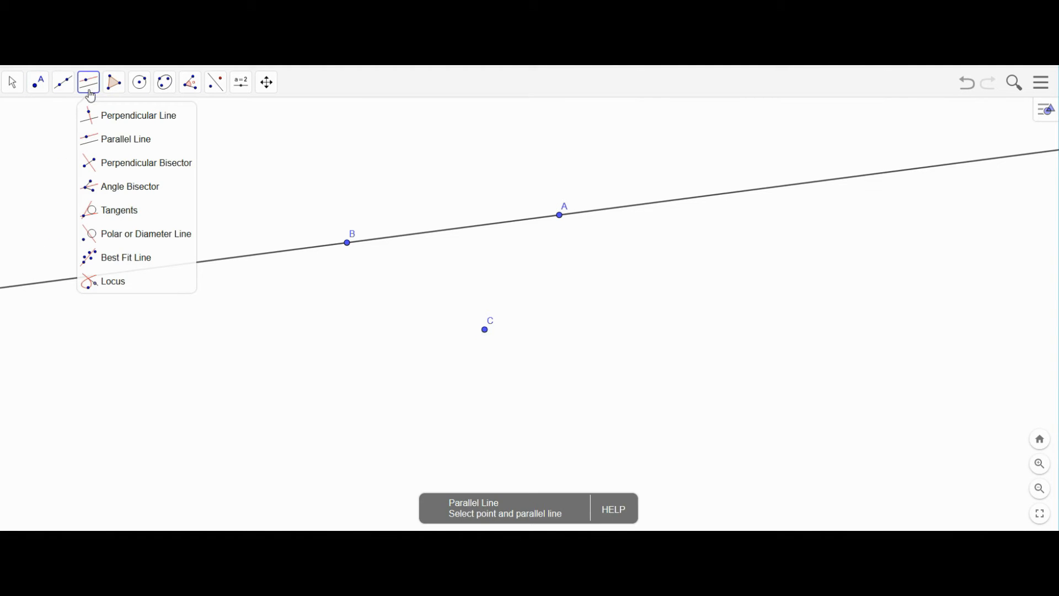
click(97, 166)
click(91, 138)
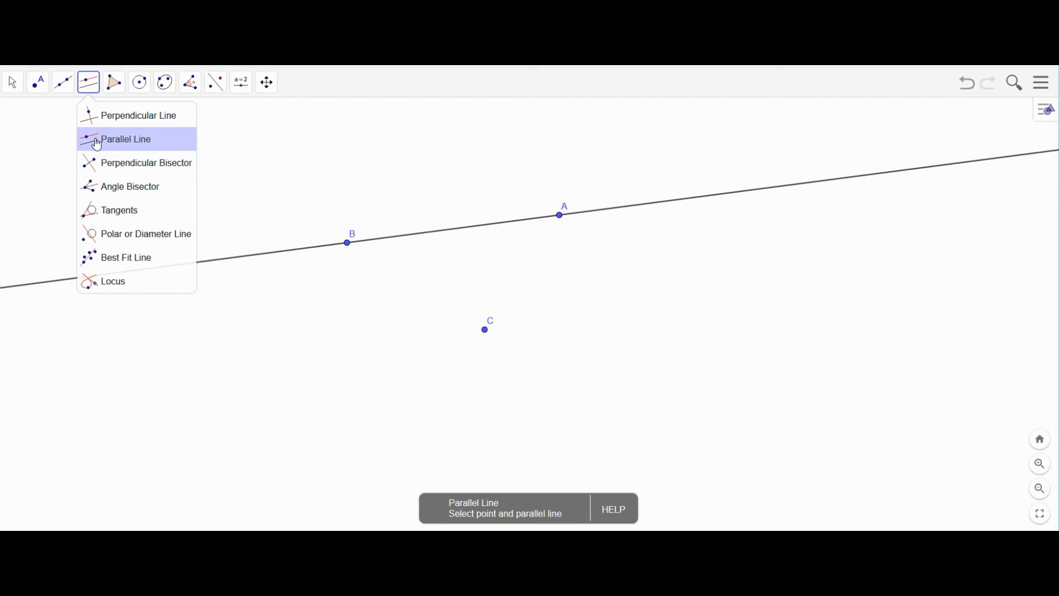
click(99, 118)
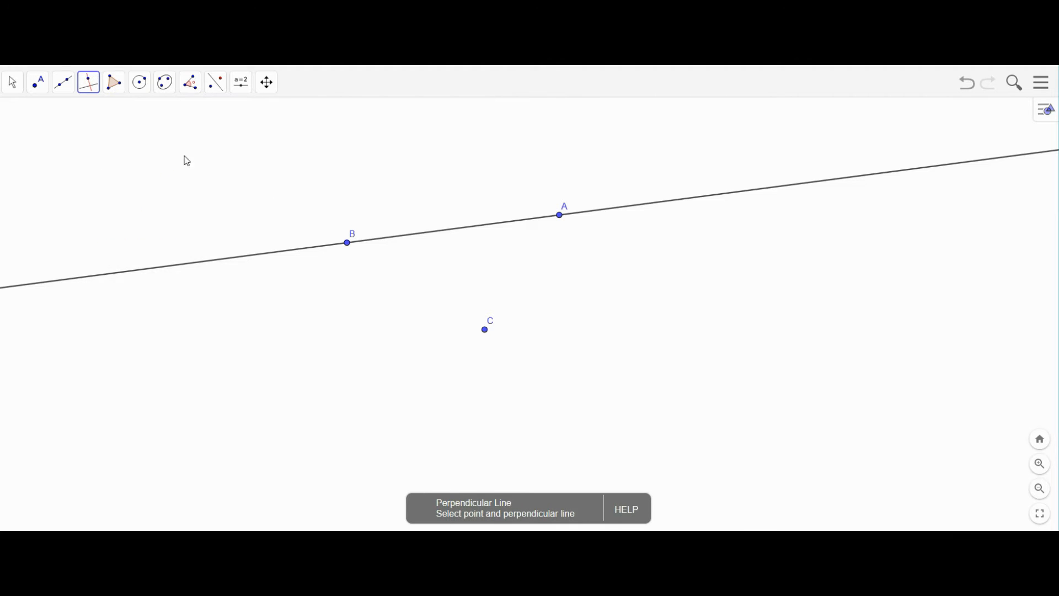
click(485, 330)
click(466, 229)
click(10, 87)
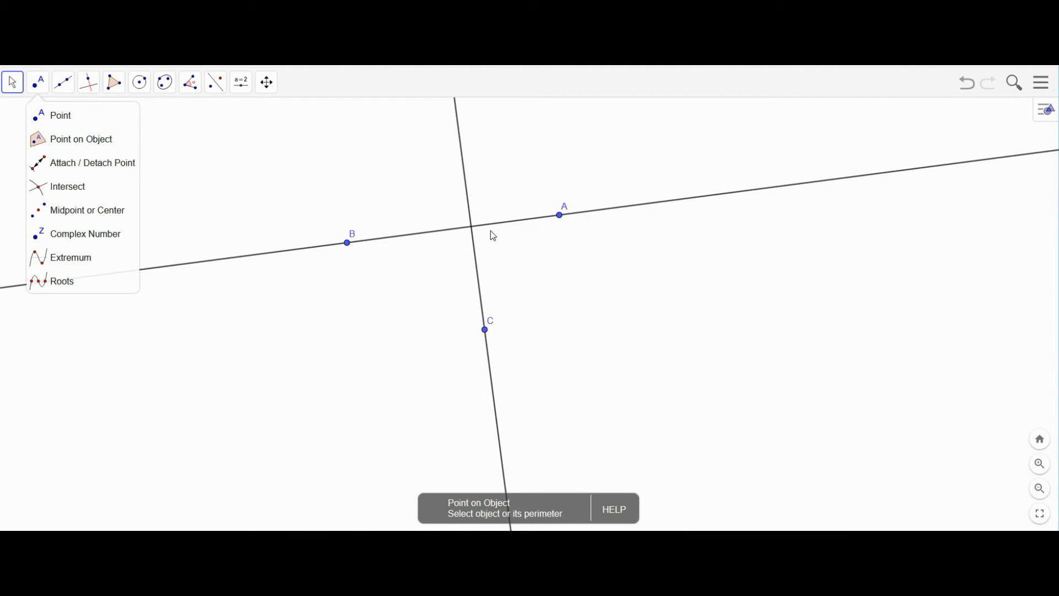
drag(484, 330, 684, 189)
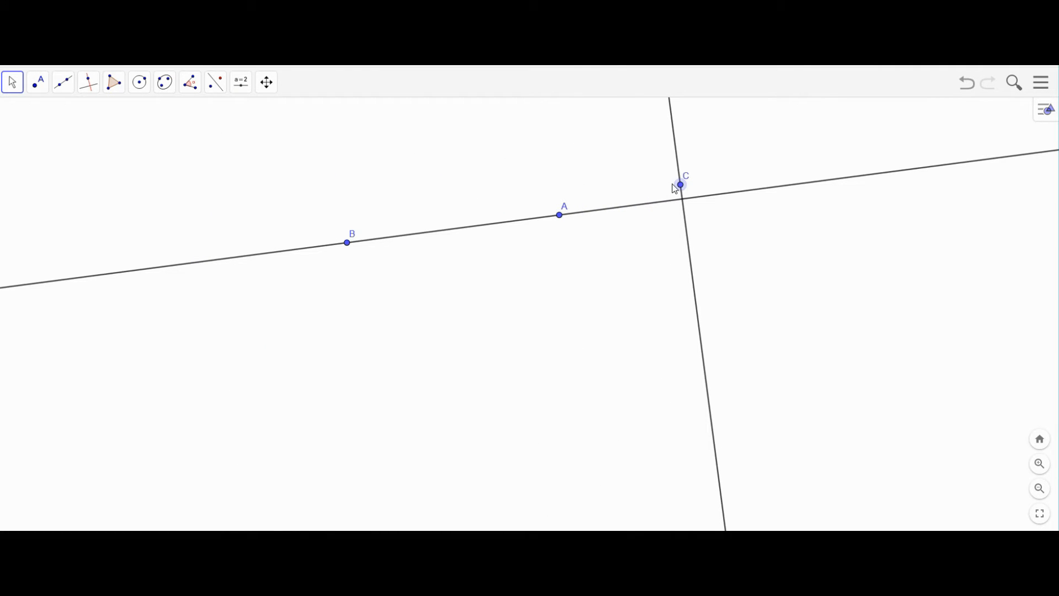
- Draw a perpendicular to line AB through point B
click(91, 84)
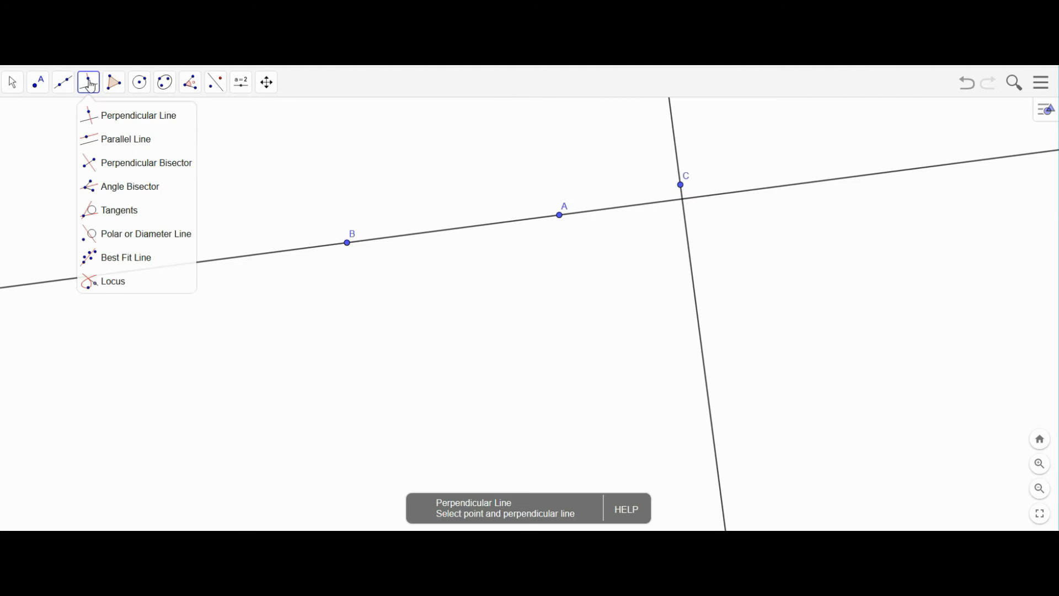
click(98, 143)
click(97, 117)
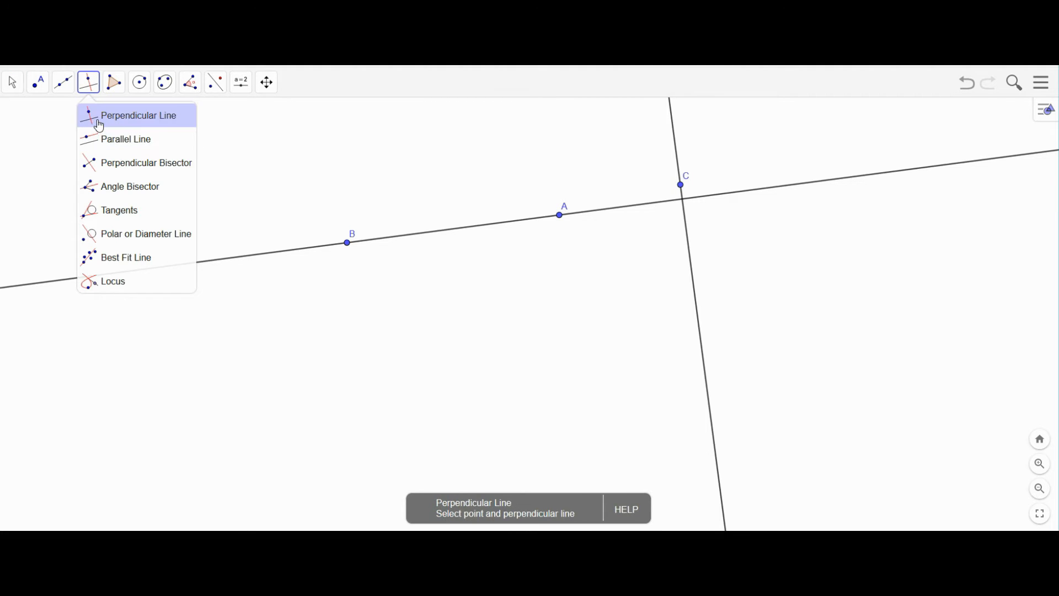
click(348, 243)
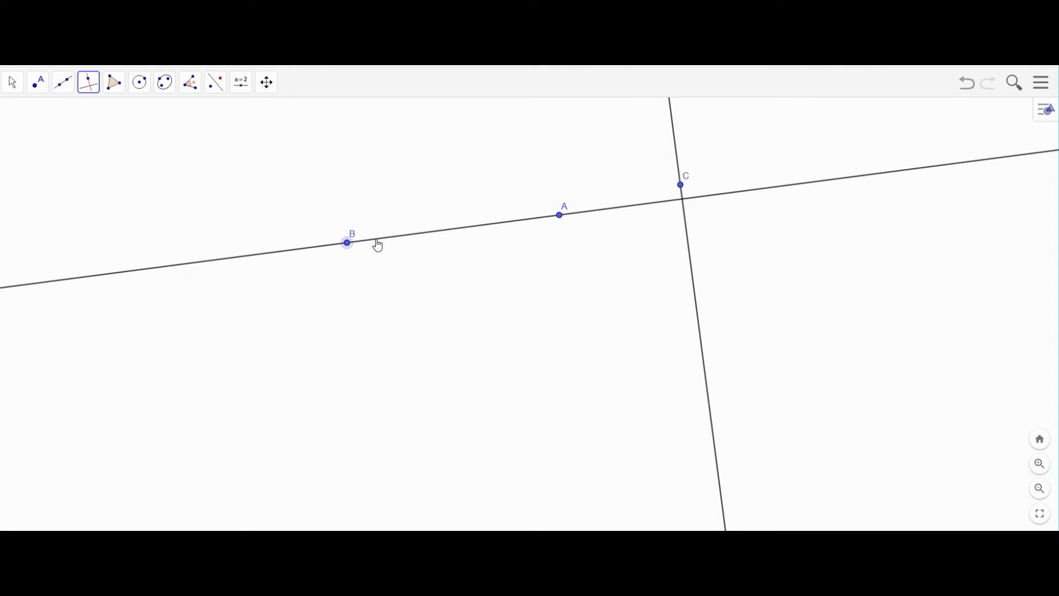
click(379, 244)
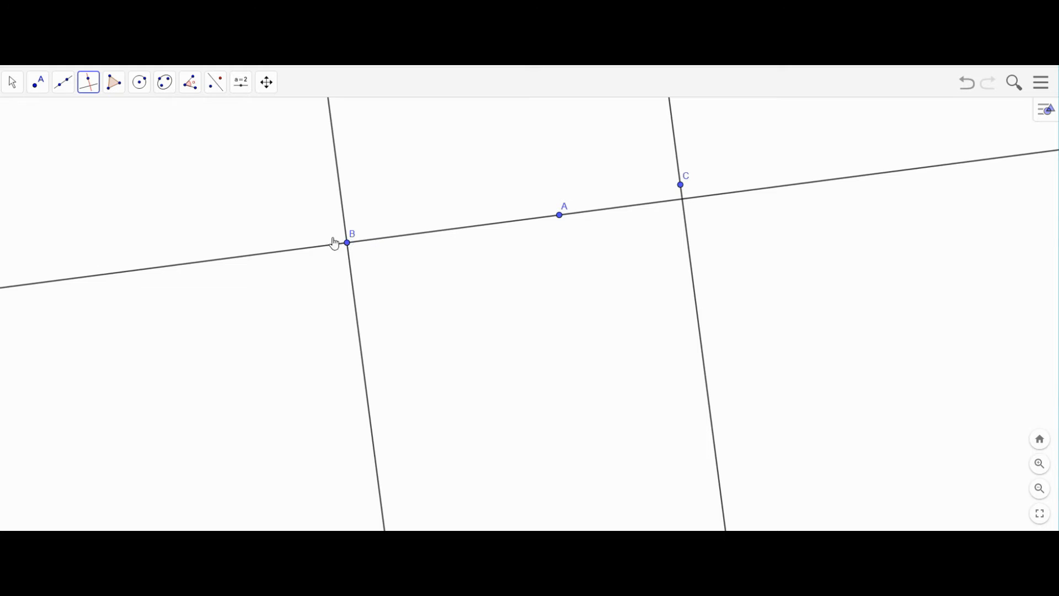
- Drag B and C so the two perpendiculars sit closer together, C above AB
click(14, 82)
click(38, 82)
mouse_move(349, 243)
mouse_down()
mouse_move(515, 225)
mouse_move(340, 237)
mouse_up()
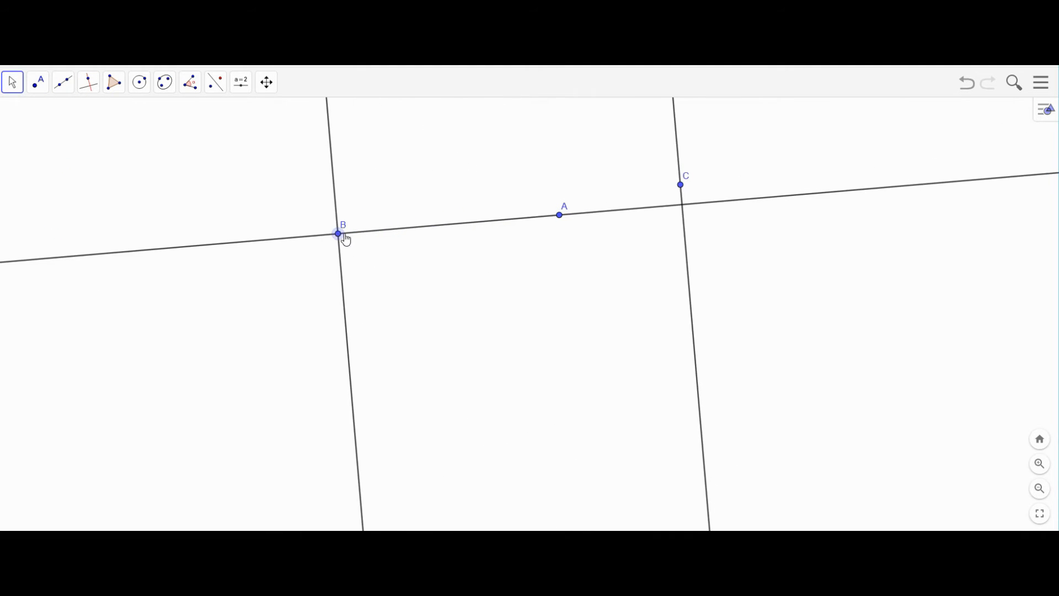
drag(682, 191, 526, 174)
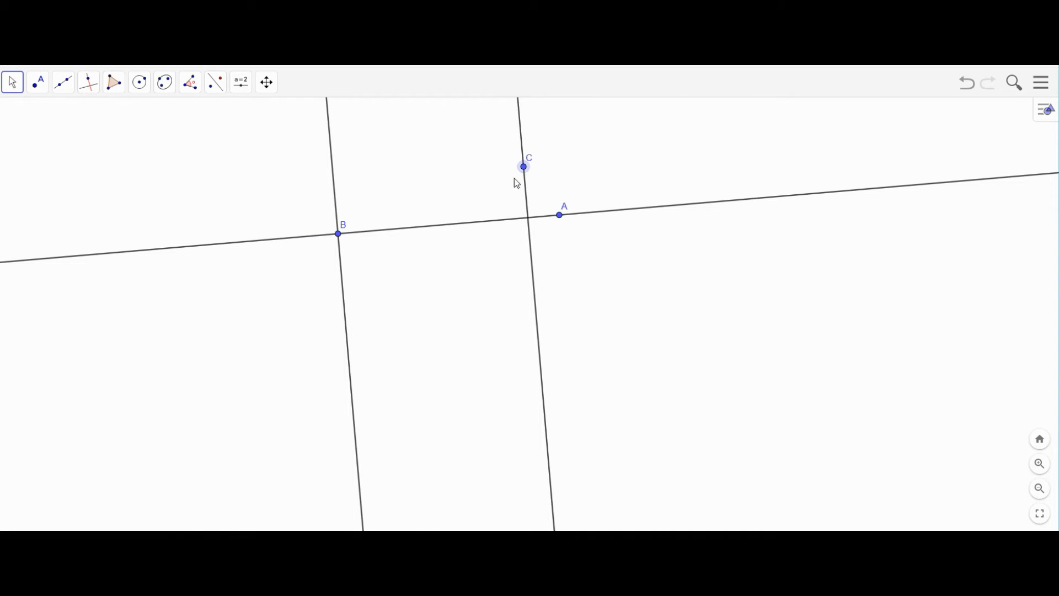
drag(338, 235, 430, 237)
mouse_move(526, 172)
mouse_down()
mouse_move(435, 177)
mouse_move(506, 176)
mouse_up()
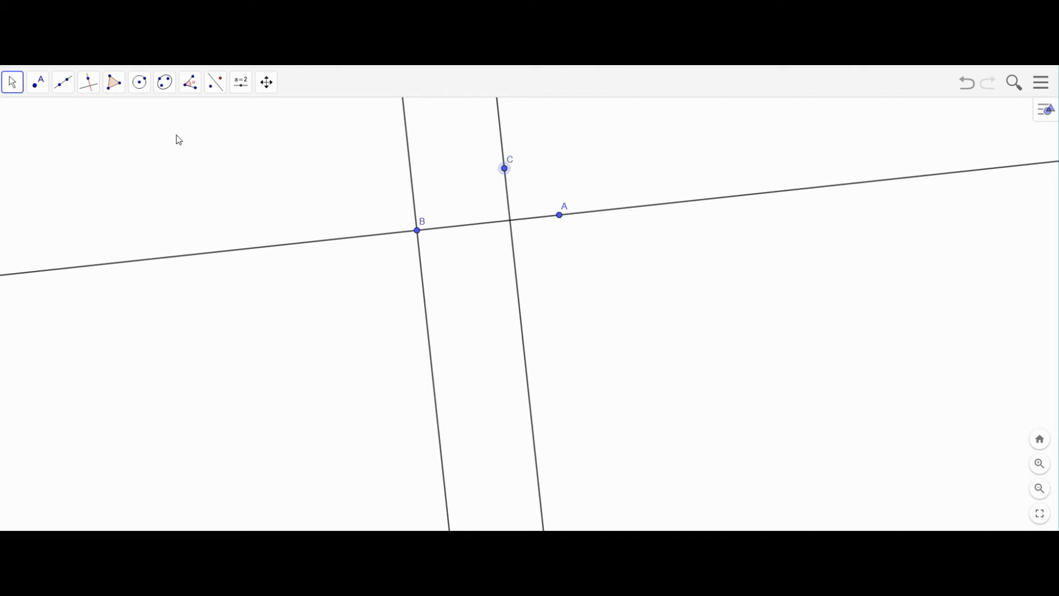
- Draw ray DE and ray DF from a shared new endpoint D
click(91, 85)
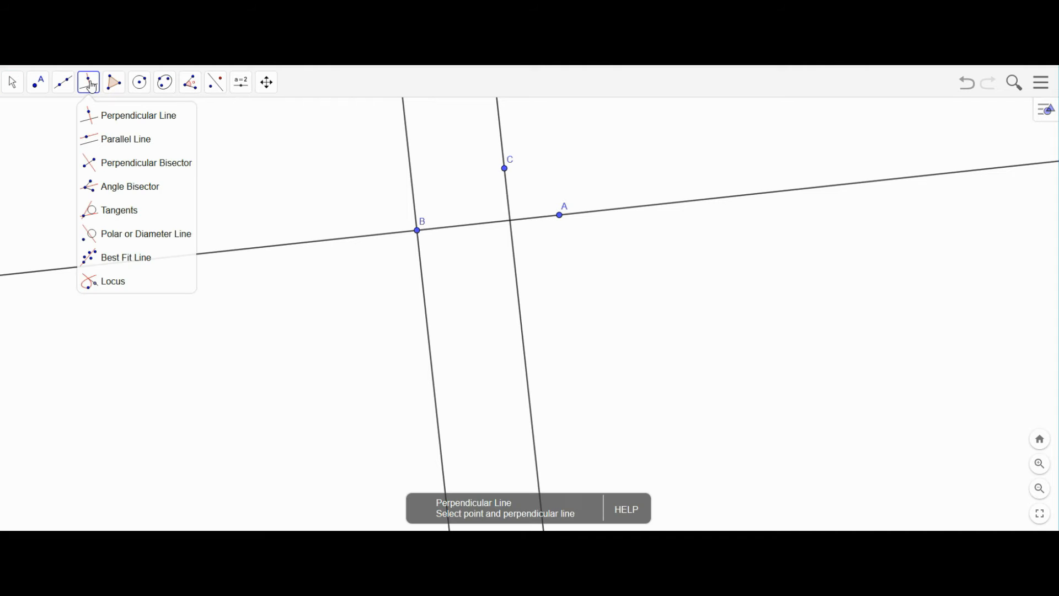
click(62, 89)
click(63, 88)
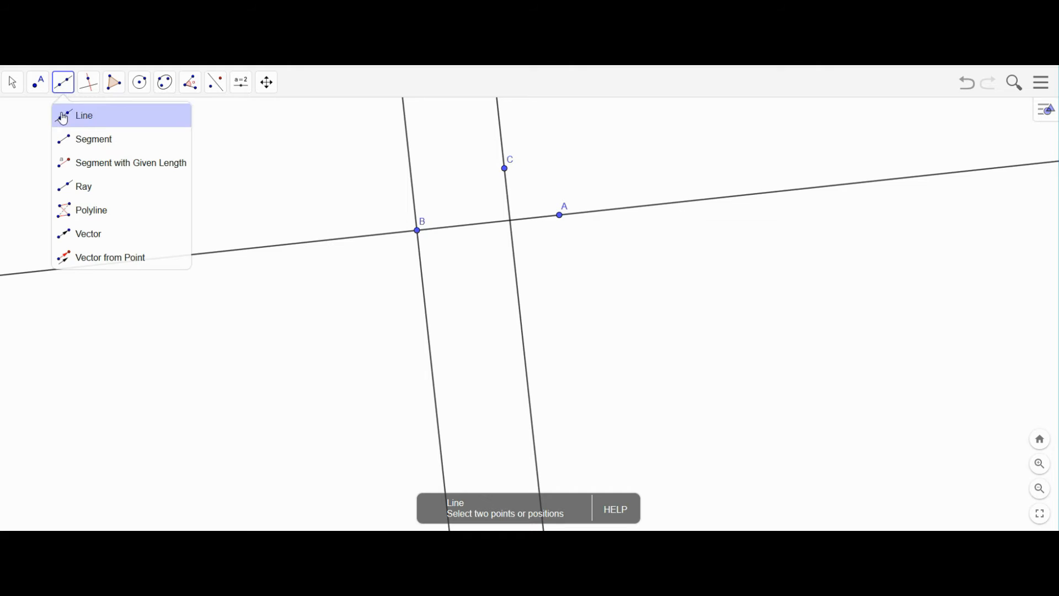
click(70, 191)
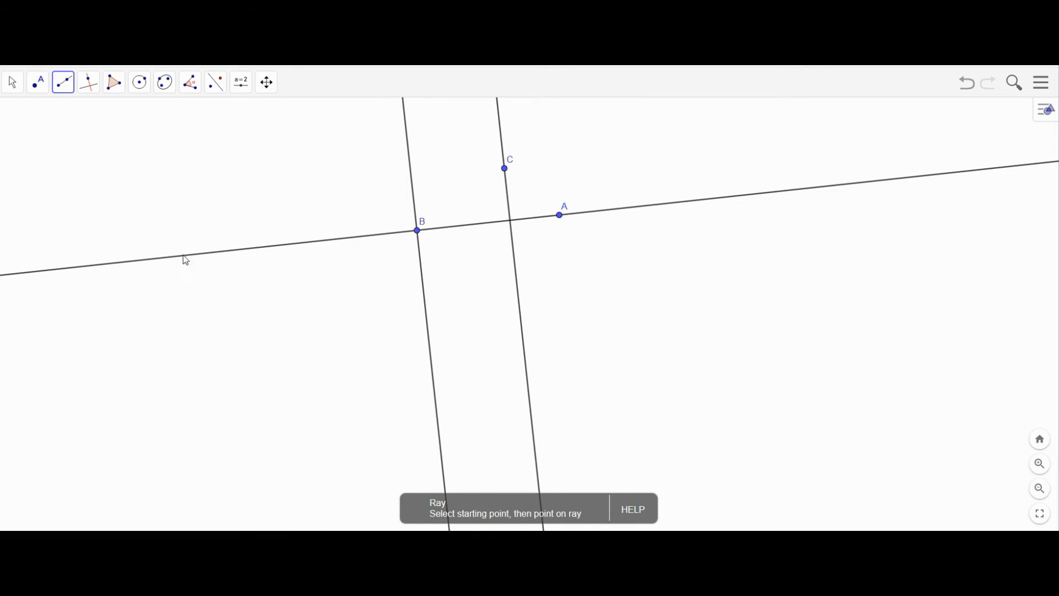
click(337, 408)
click(508, 356)
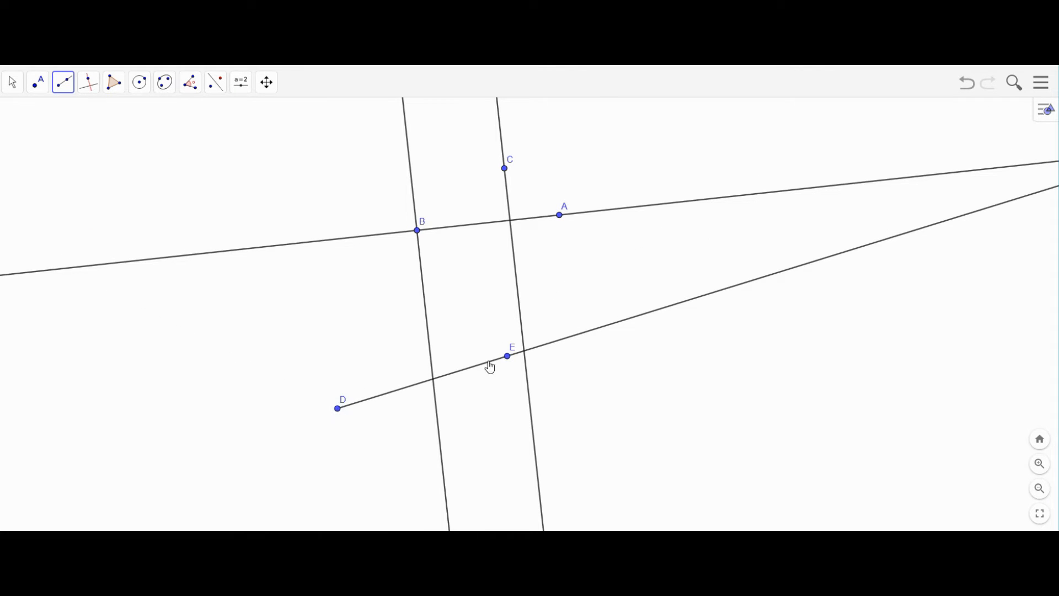
click(338, 409)
click(353, 333)
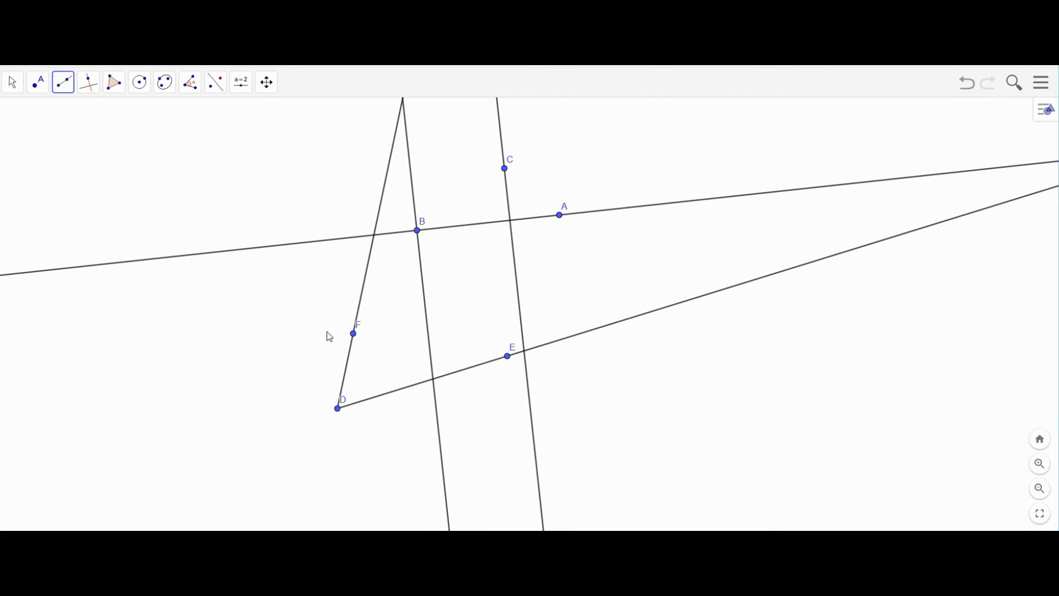
- Move F and E to rotate rays DF and DE into a wider angle
click(12, 82)
scroll(375, 271, up, 1)
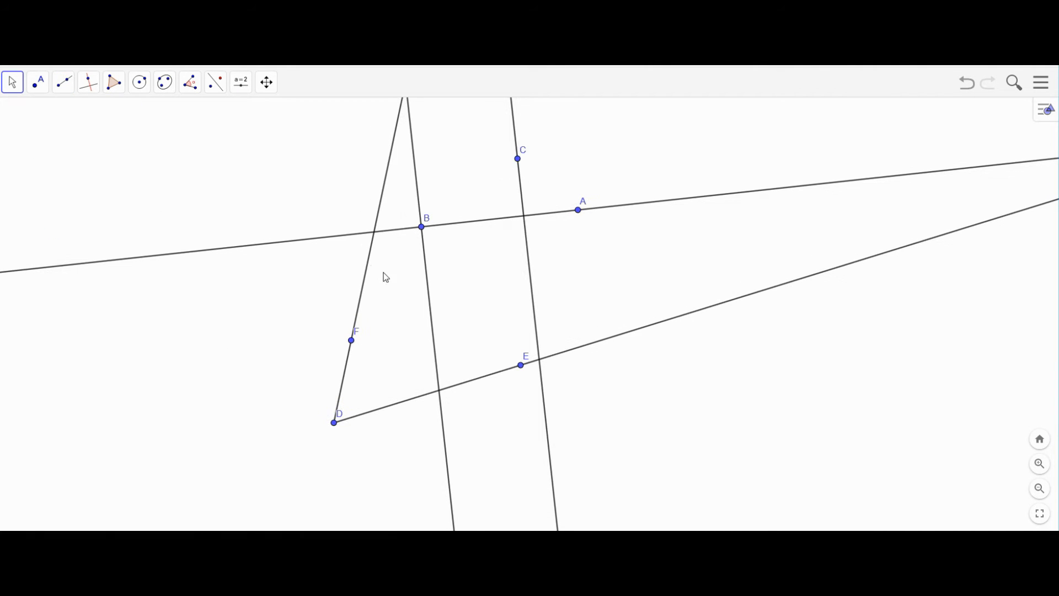
mouse_move(347, 345)
mouse_down()
mouse_move(365, 363)
mouse_move(345, 344)
mouse_up()
drag(521, 365, 481, 417)
scroll(160, 194, down, 1)
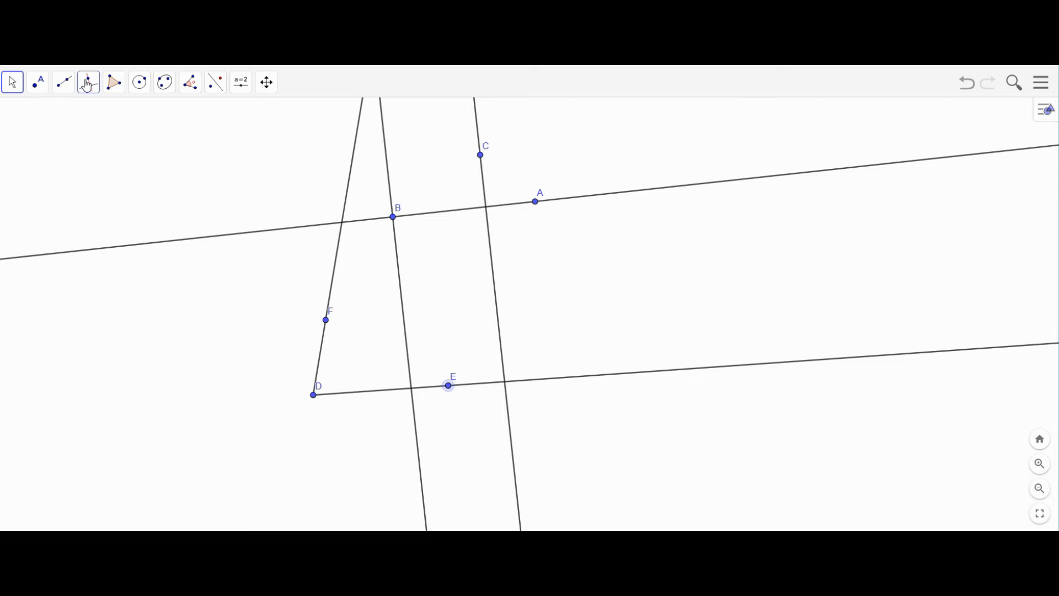
- Construct the angle bisector of angle EDF through points E, D and F
click(87, 86)
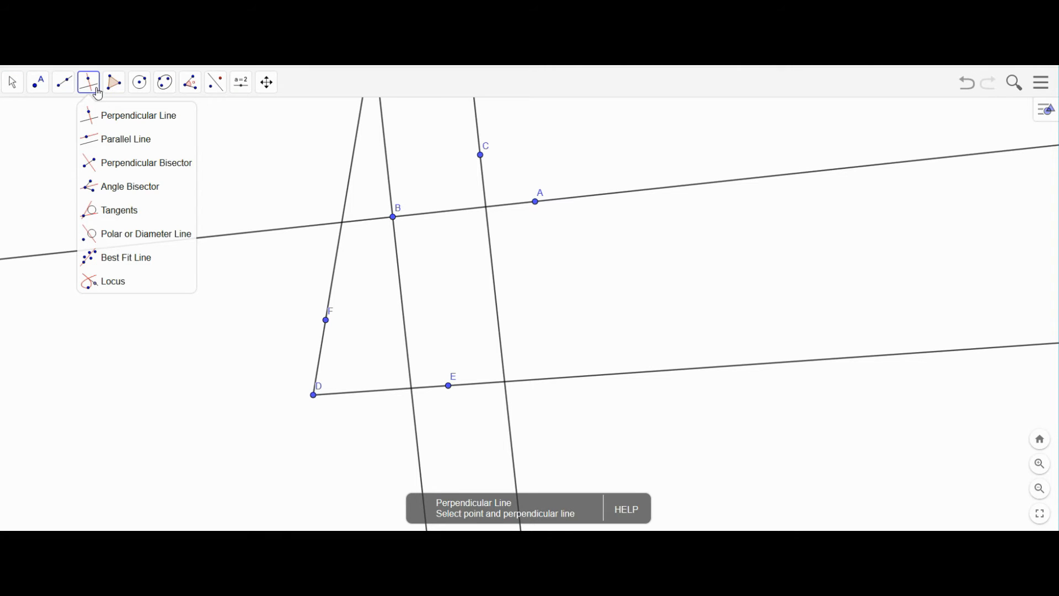
click(129, 191)
click(448, 386)
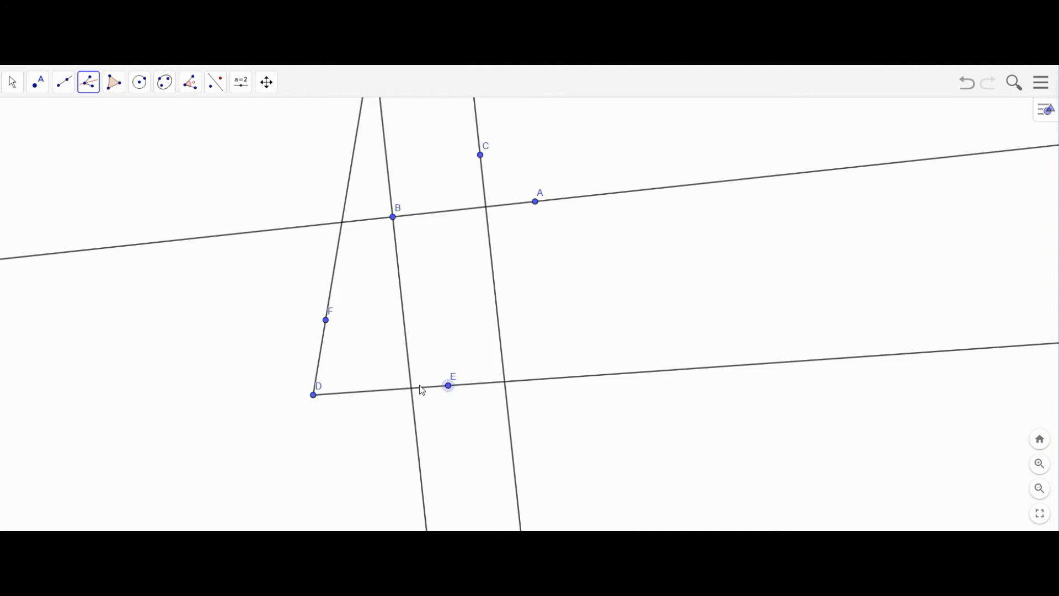
click(313, 395)
click(326, 321)
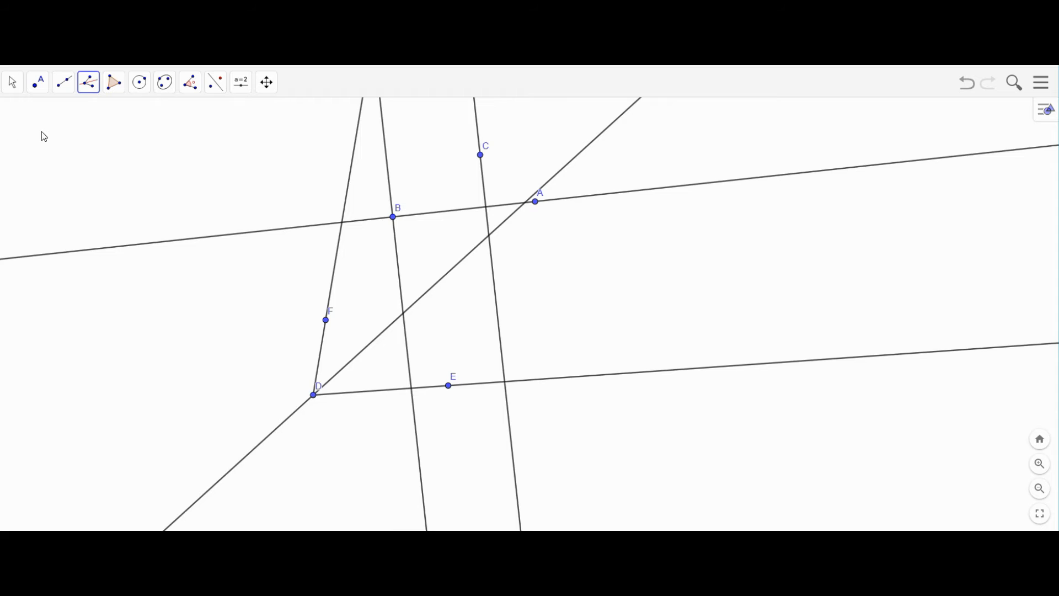
scroll(20, 100, down, 1)
click(11, 85)
scroll(236, 300, up, 1)
click(236, 300)
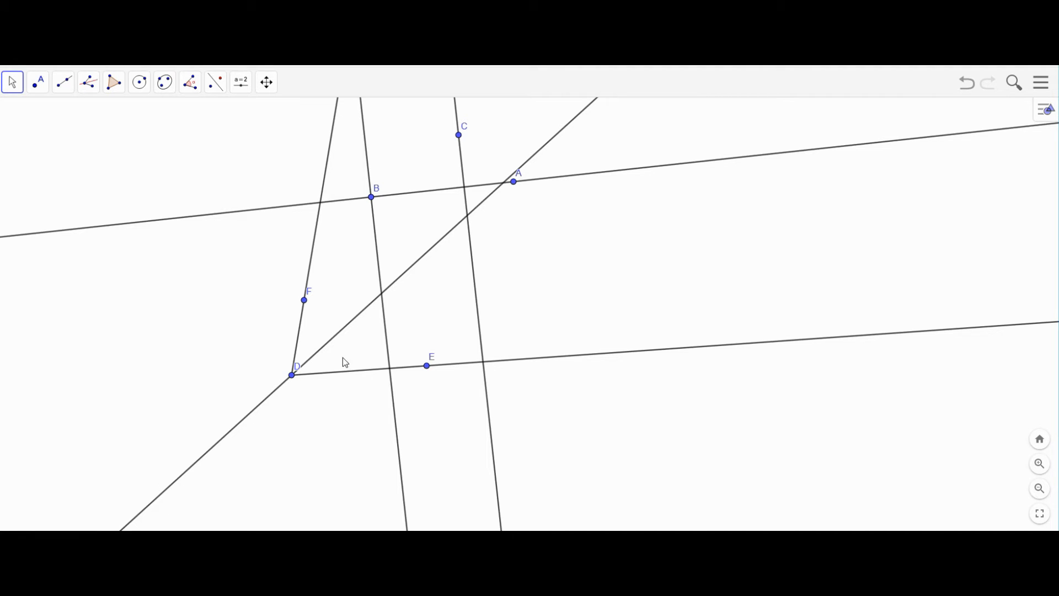
- Box-select points A, B, D, E and F together, leaving C out
click(89, 84)
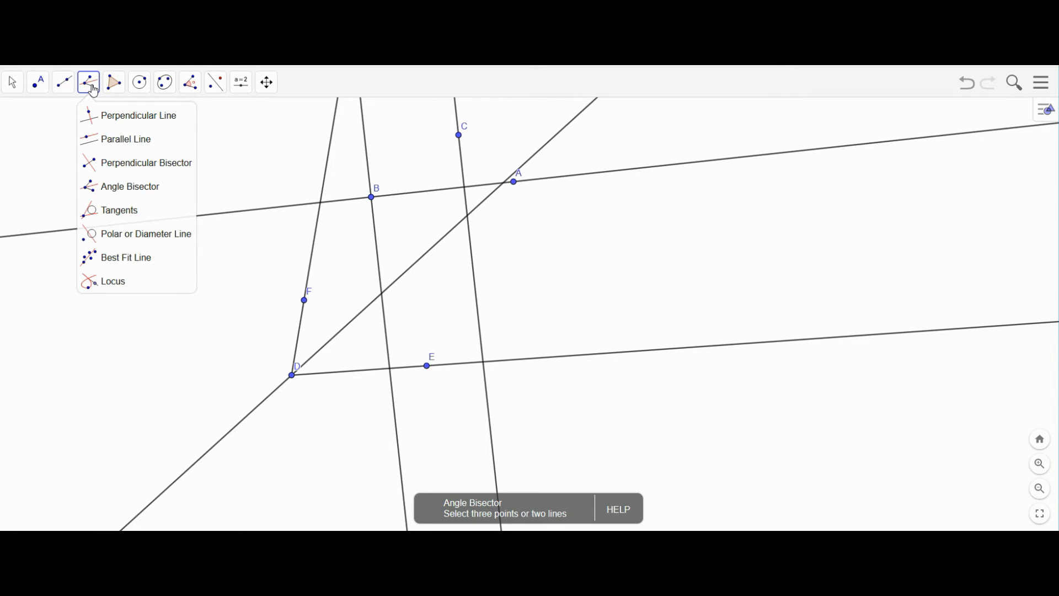
mouse_move(120, 85)
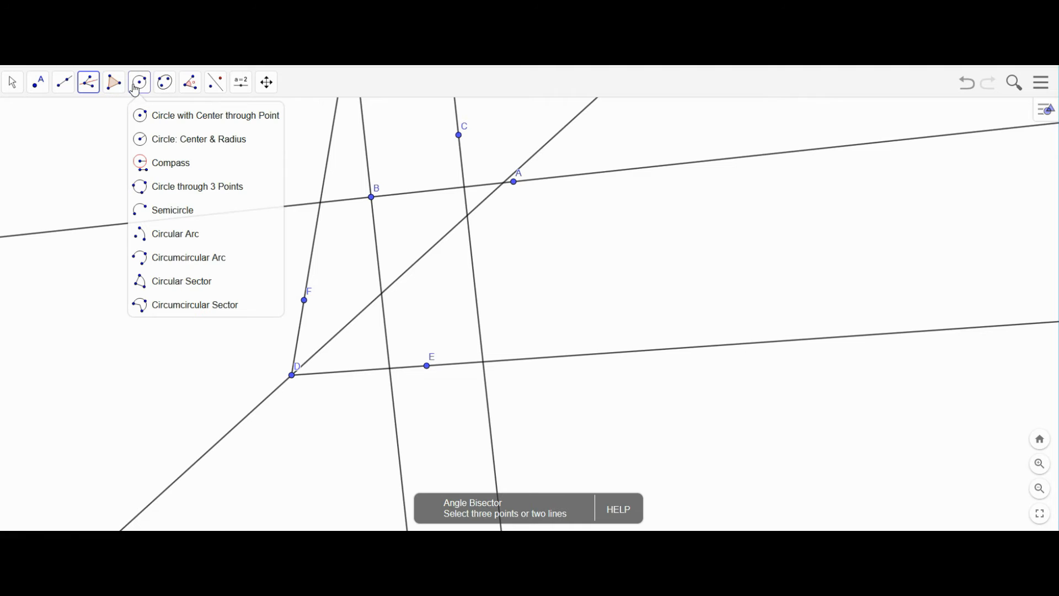
click(165, 83)
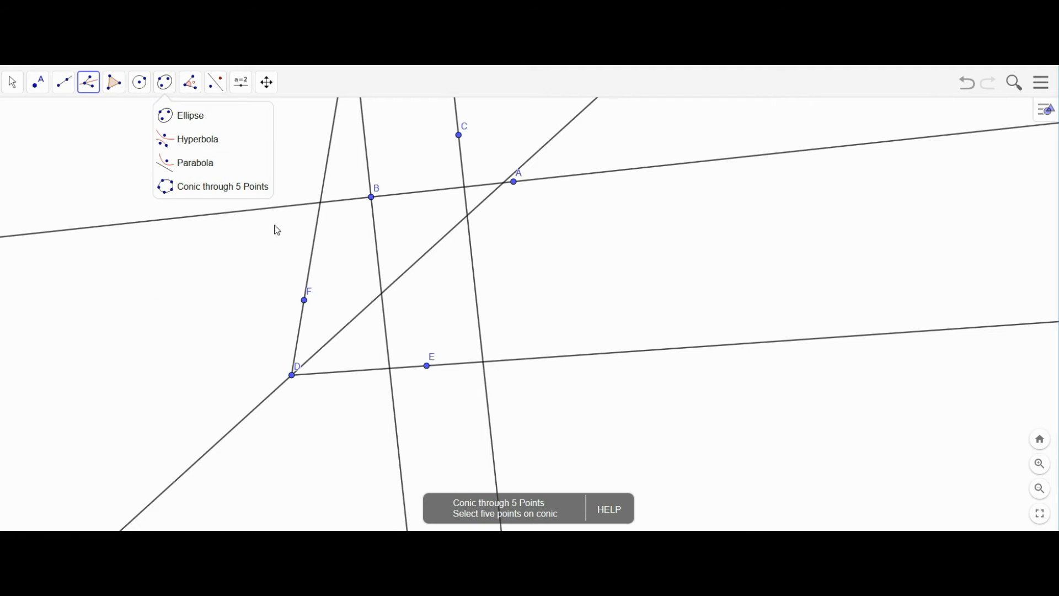
click(13, 82)
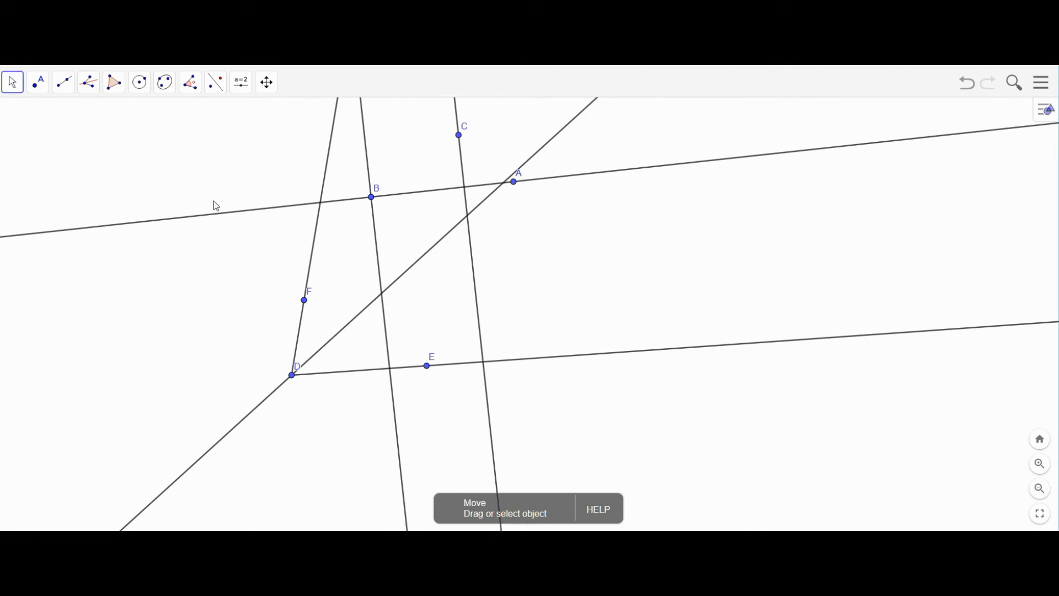
drag(197, 176, 679, 439)
- Delete the selected old points and lines, then place a new point A left of C
key(Delete)
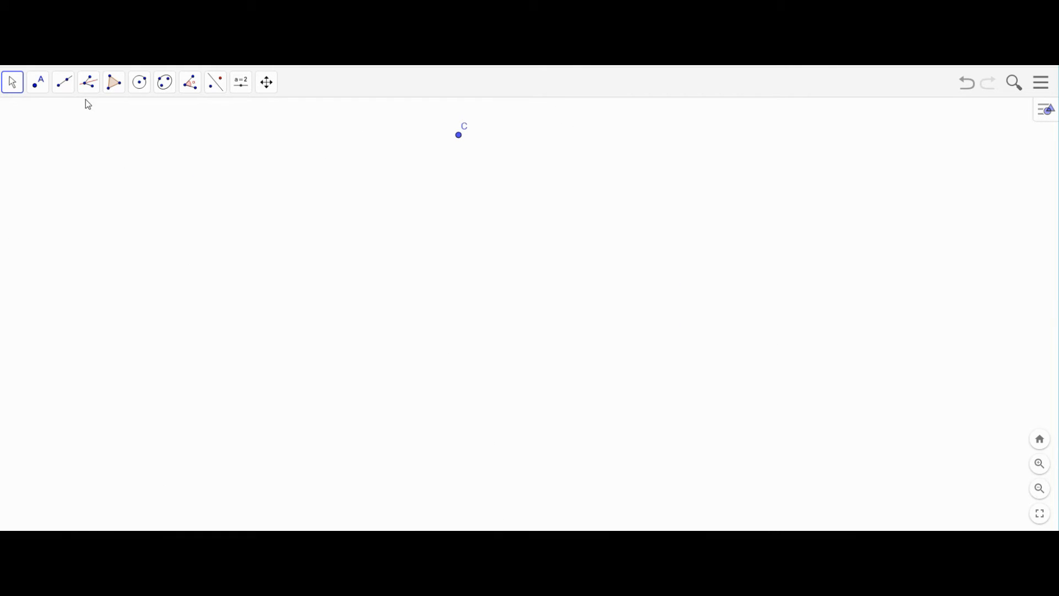
click(63, 82)
click(65, 145)
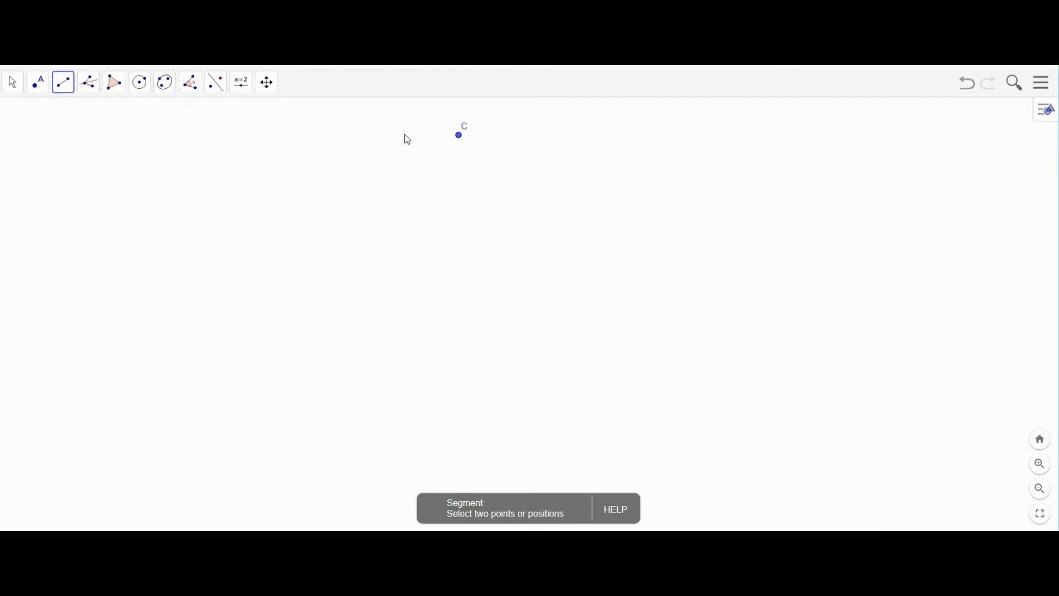
click(38, 82)
click(296, 201)
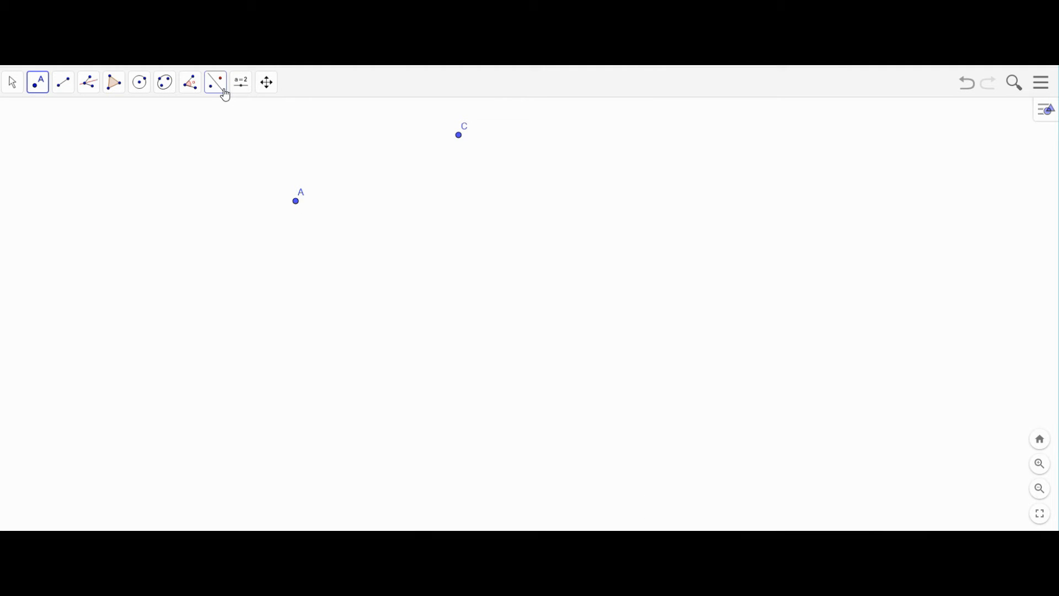
- Measure the distance between points A and C
click(191, 84)
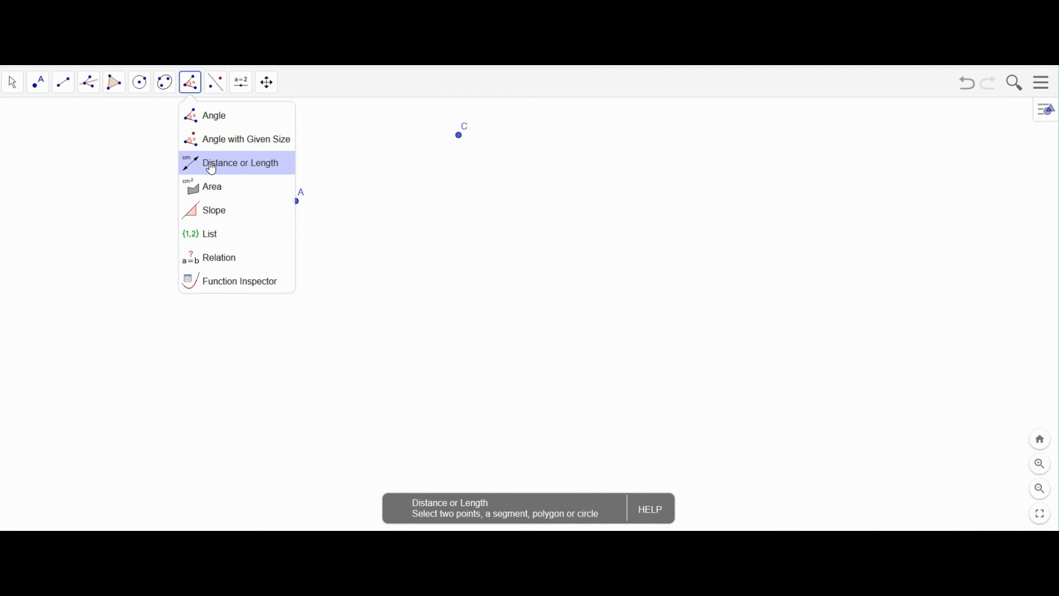
click(212, 169)
click(297, 202)
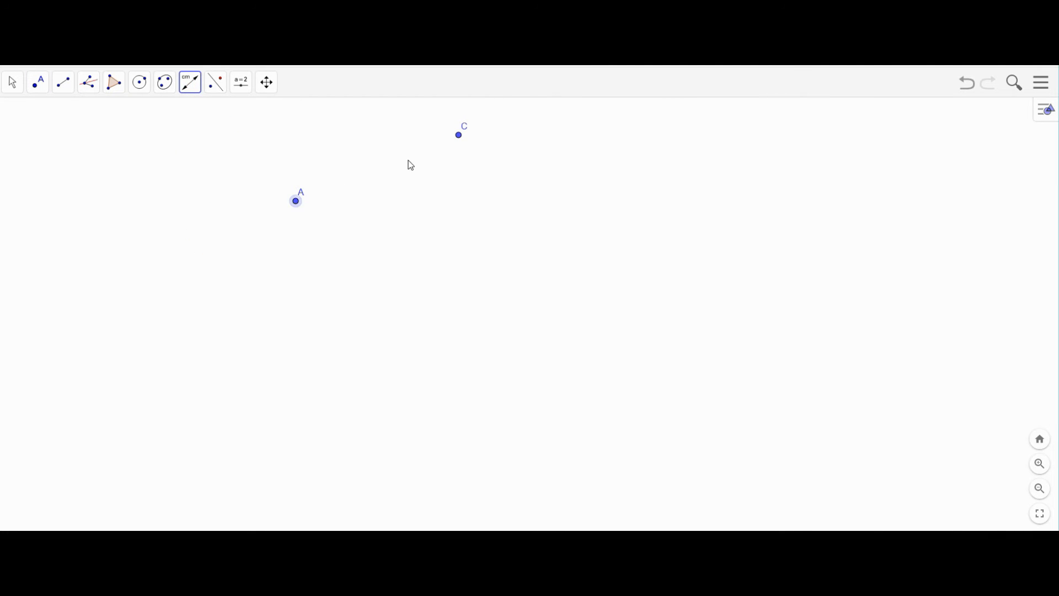
click(458, 137)
- Drag A downward and C closer to A so distance AC reads 6.19
click(14, 83)
click(296, 202)
drag(296, 205, 299, 230)
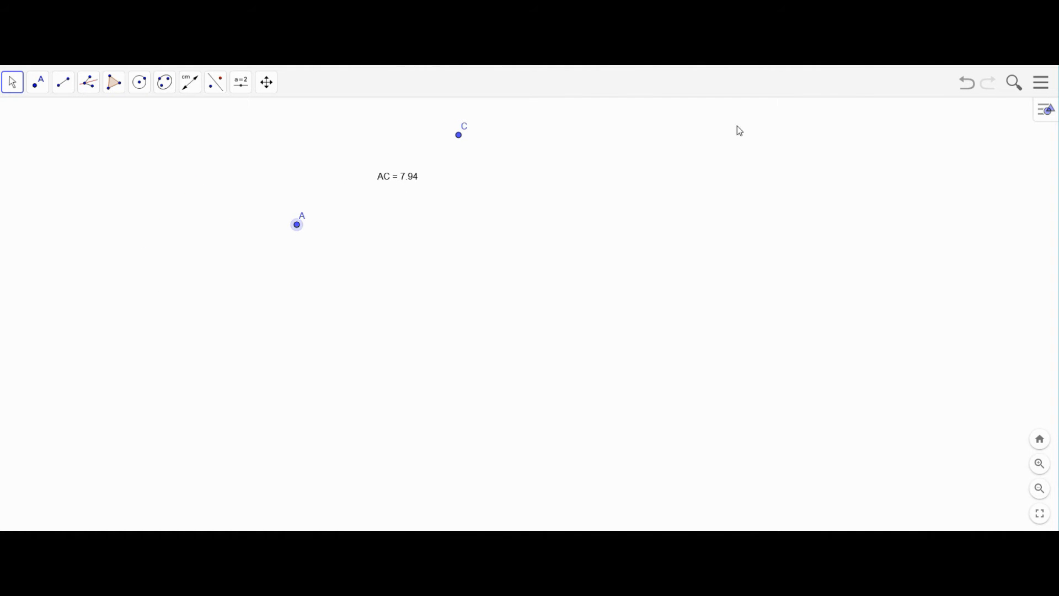
click(1046, 114)
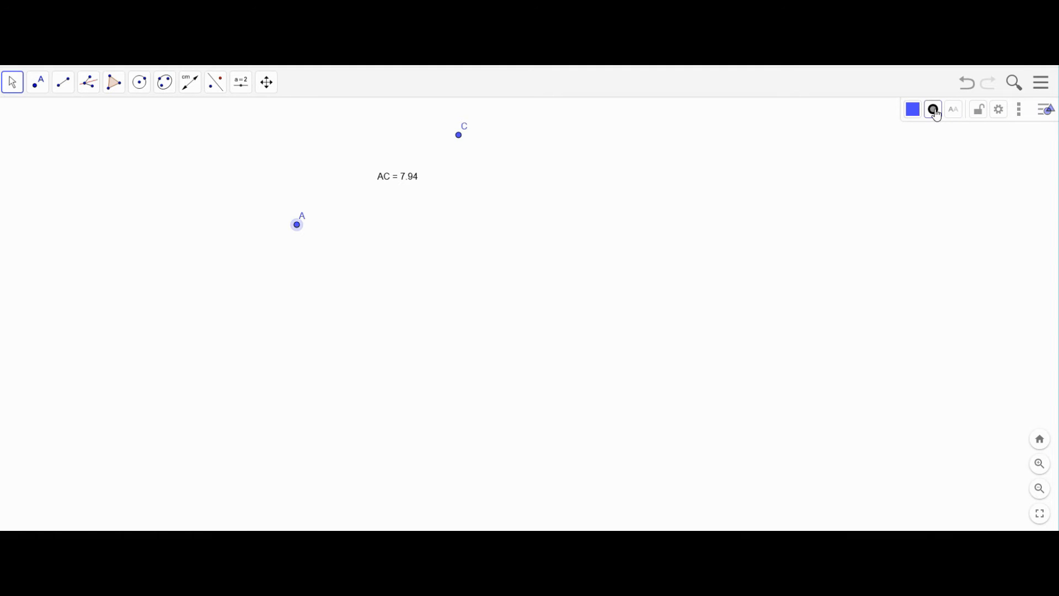
scroll(441, 182, down, 1)
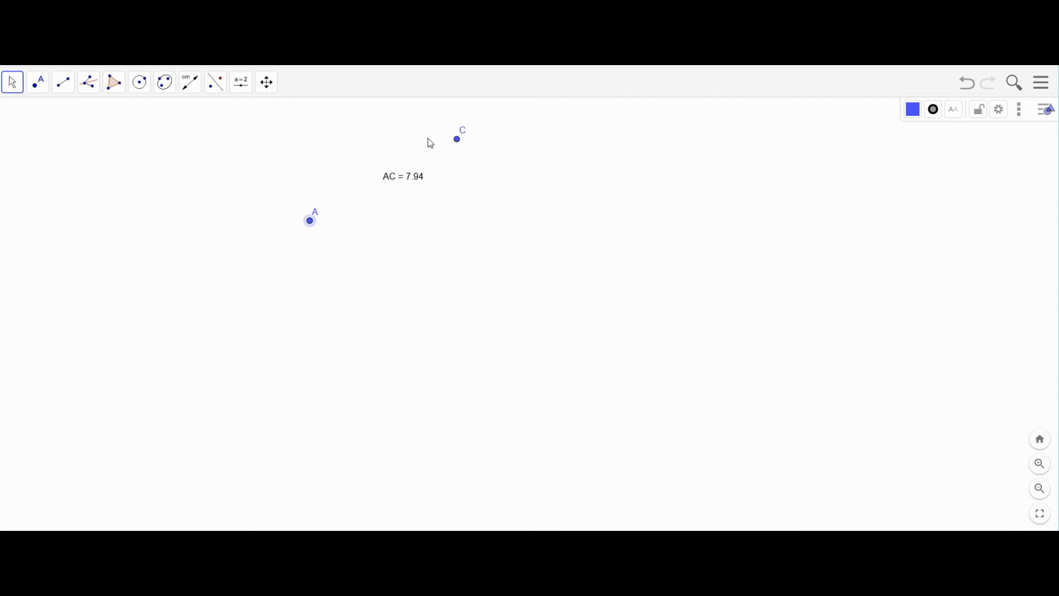
drag(468, 187, 436, 182)
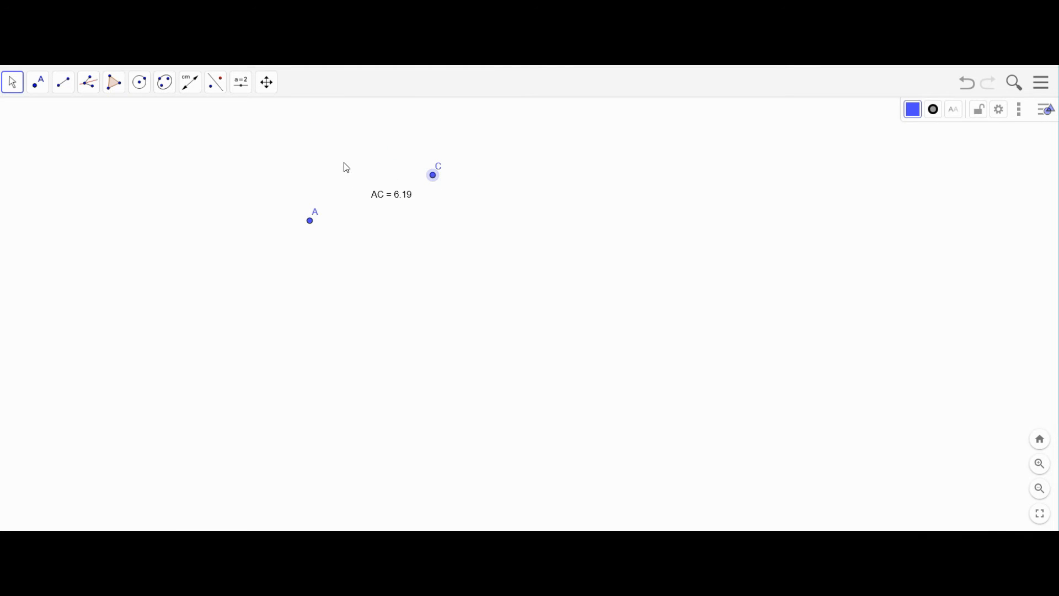
click(191, 84)
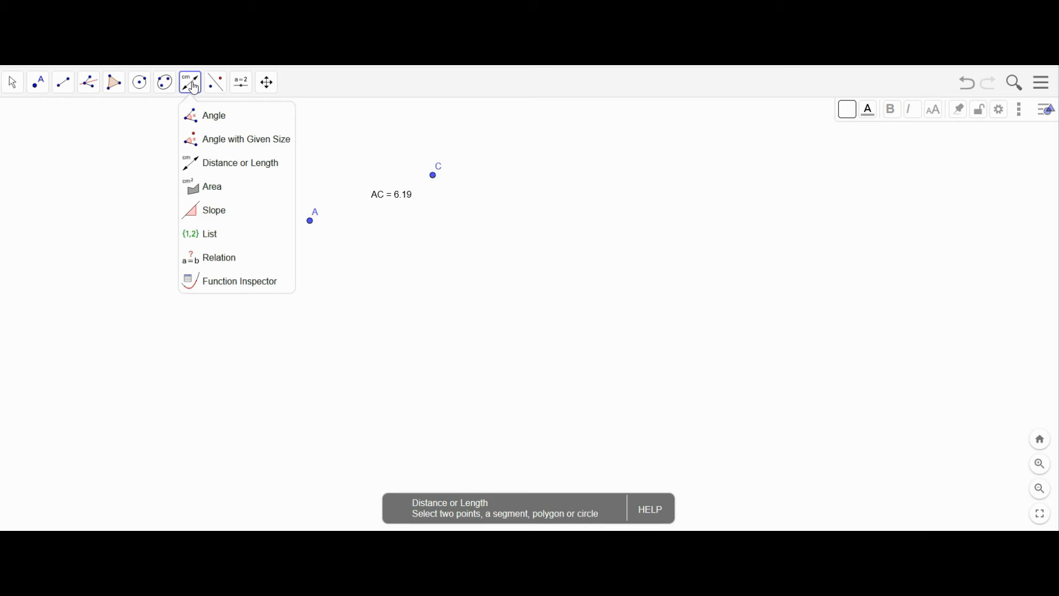
- Draw a segment from new point B to new point D
click(65, 86)
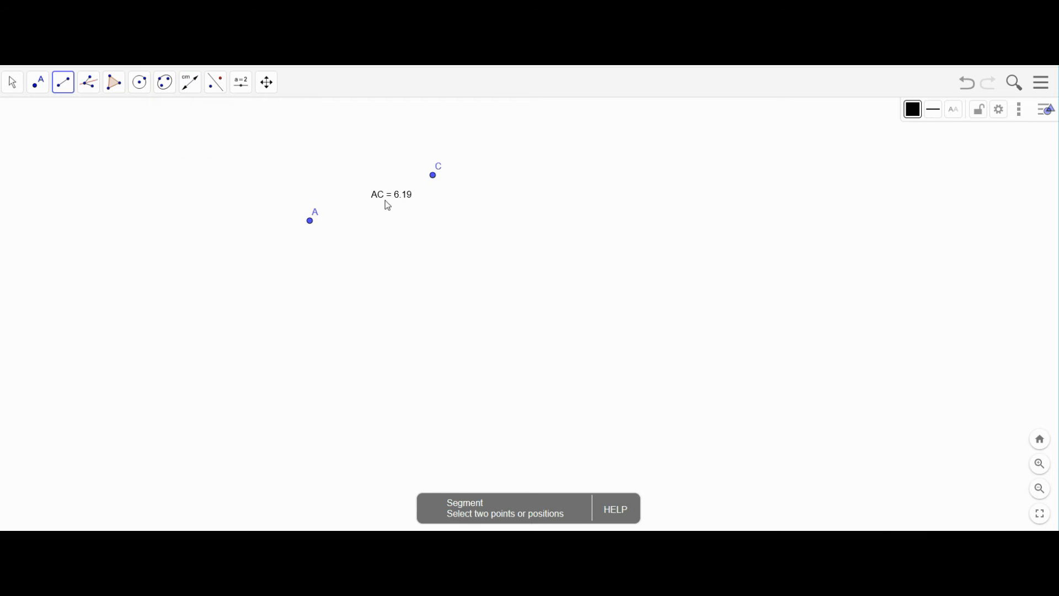
click(517, 277)
click(648, 218)
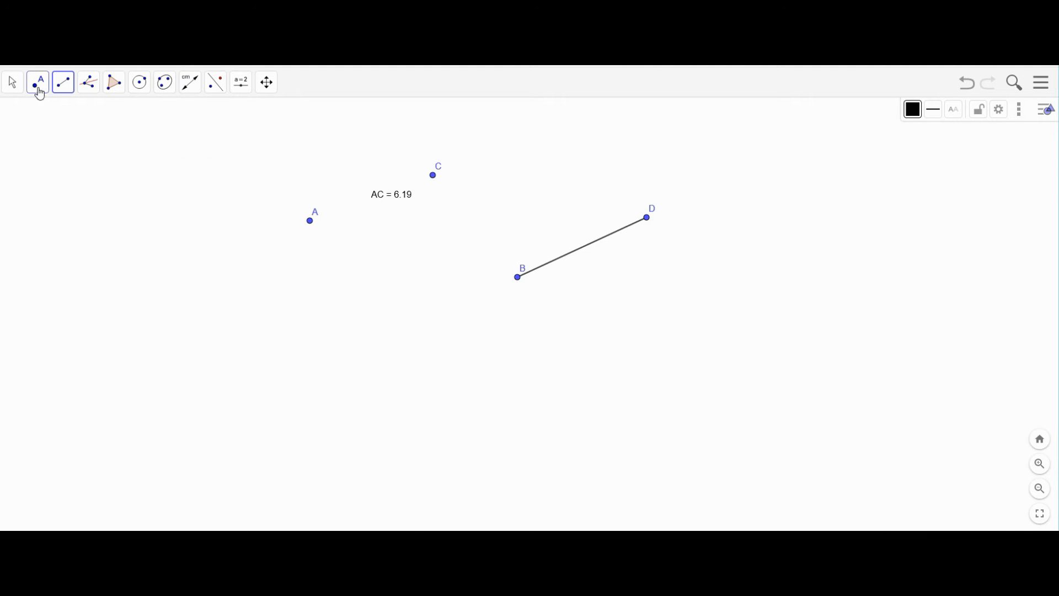
- Show the length of BD and drag B left so it reads 10.06
click(188, 89)
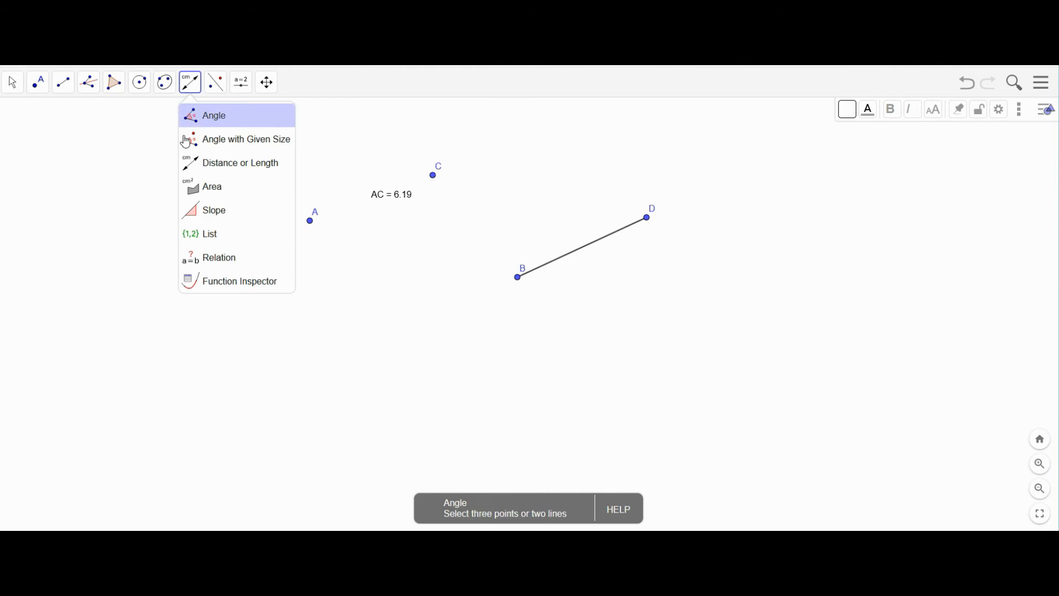
click(206, 172)
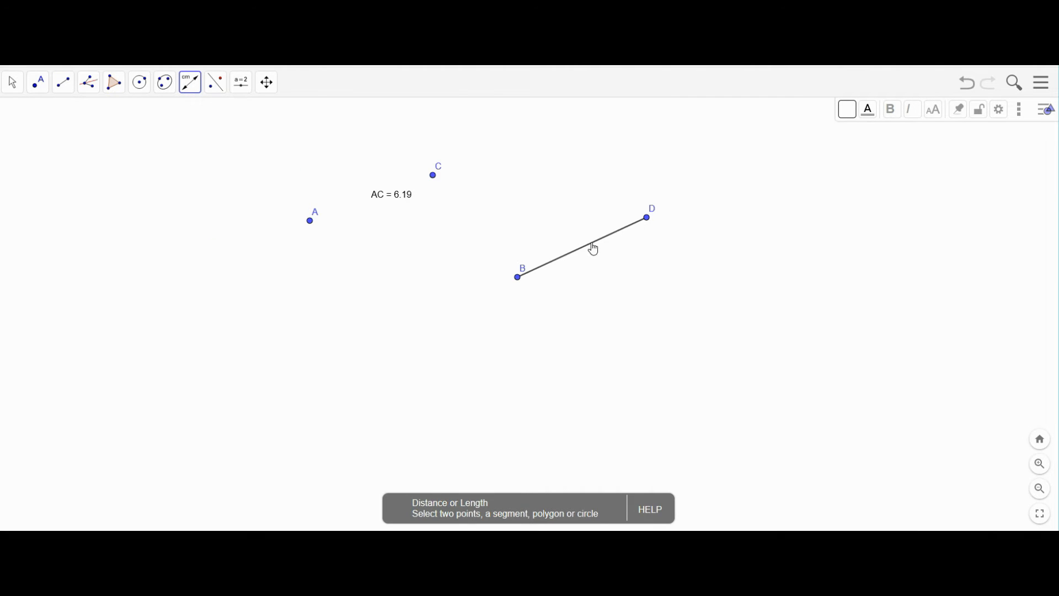
click(593, 244)
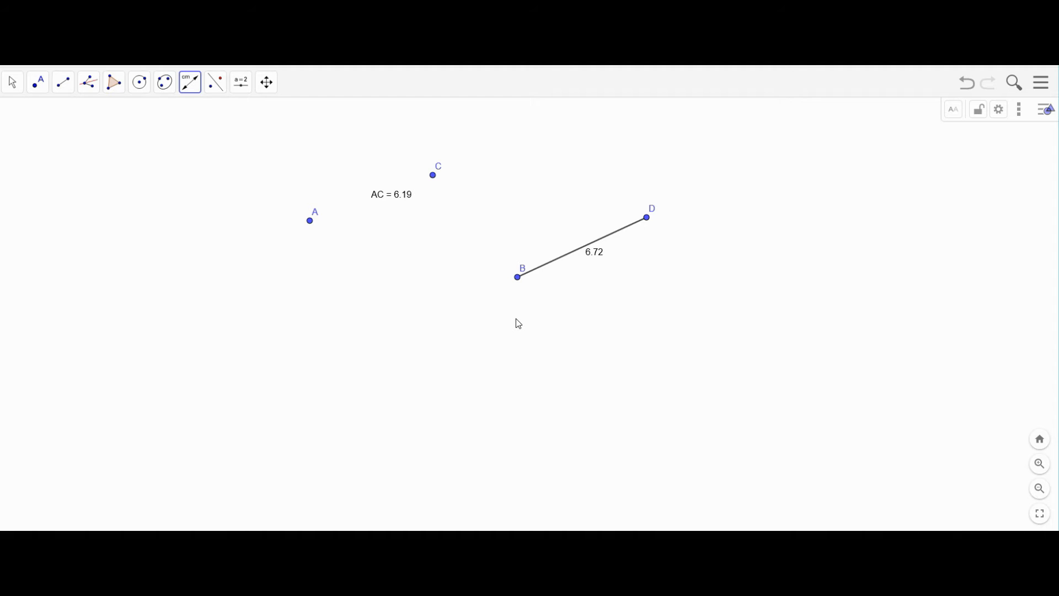
click(12, 82)
drag(516, 276, 441, 270)
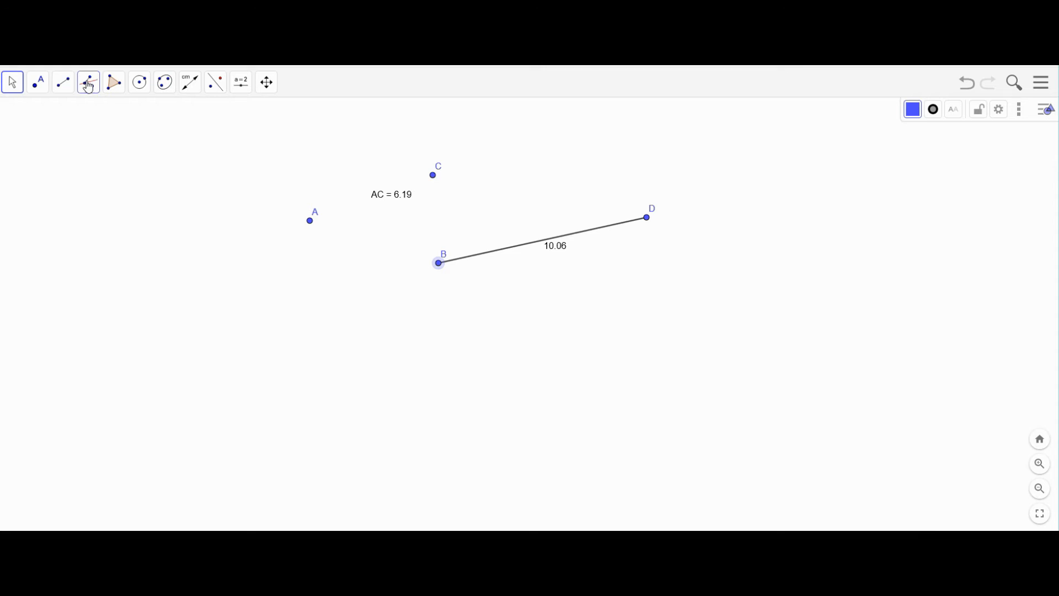
- Draw two rays from point E, one through new point F and one through new point G
click(61, 91)
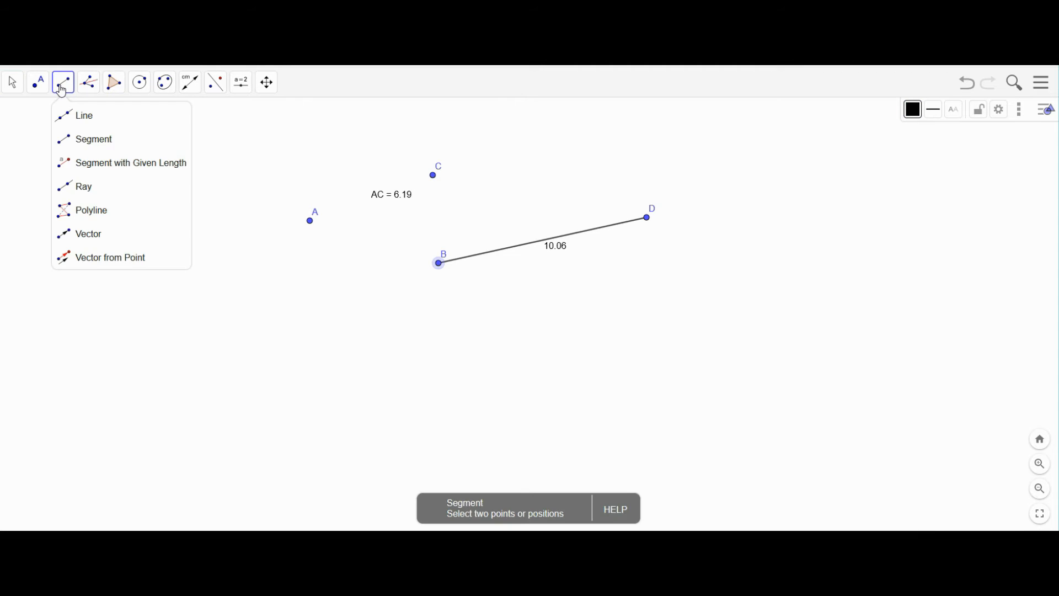
click(77, 191)
click(148, 291)
click(196, 229)
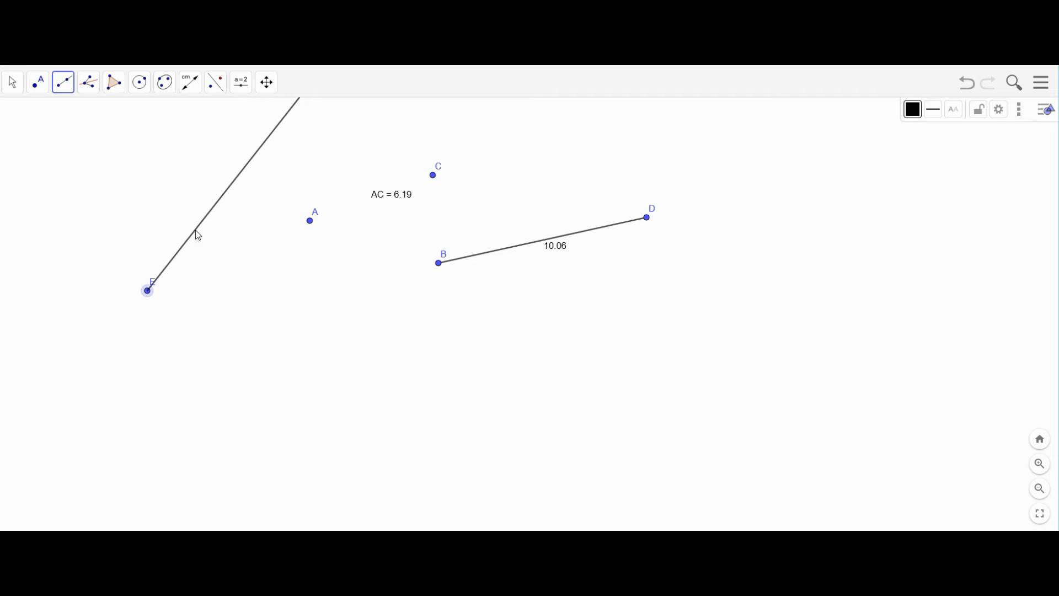
click(147, 291)
click(243, 284)
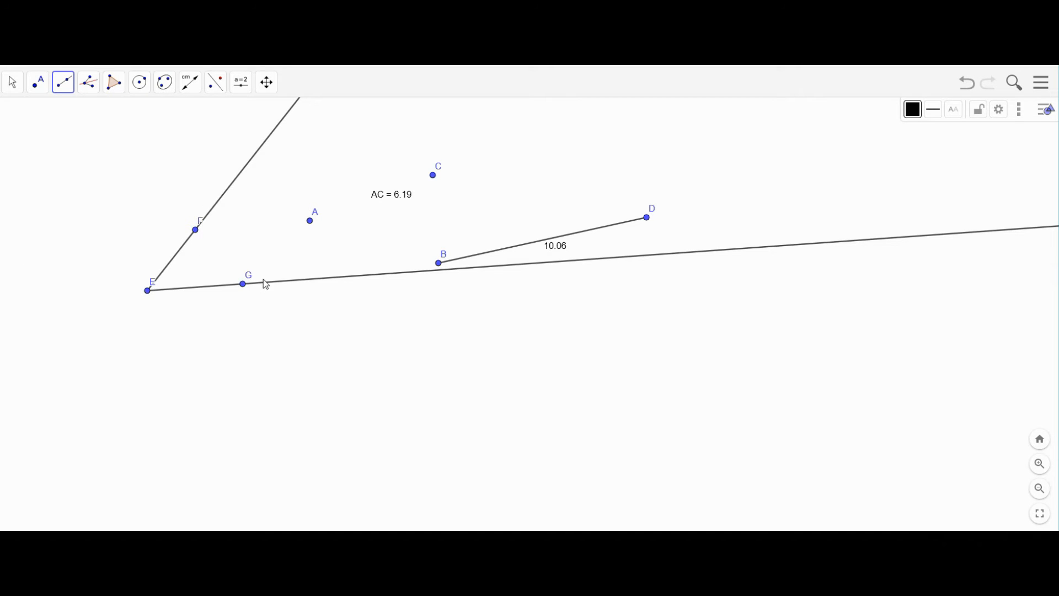
- Measure angle α between the rays using points G, E and F
click(190, 84)
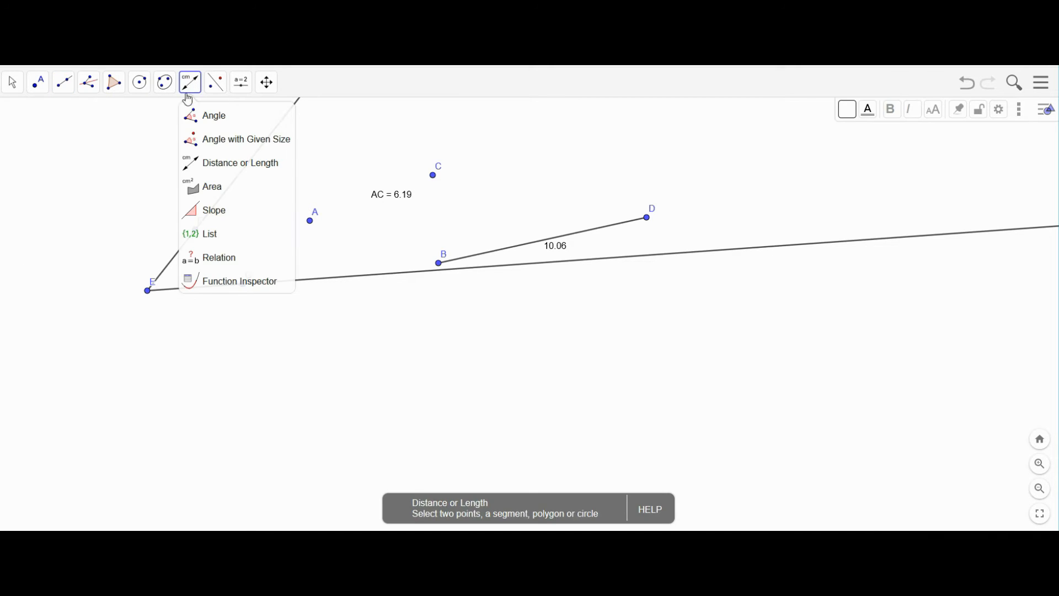
click(192, 116)
click(244, 285)
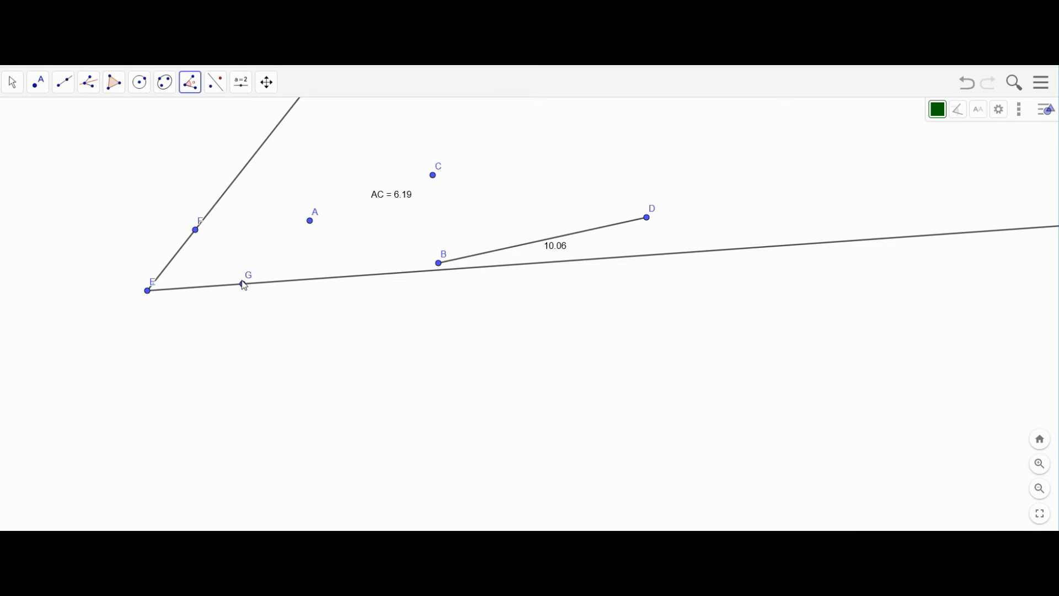
click(148, 291)
click(196, 231)
click(183, 283)
- Move the α label clear of the arc and swing F until α reads 46.38°
click(13, 82)
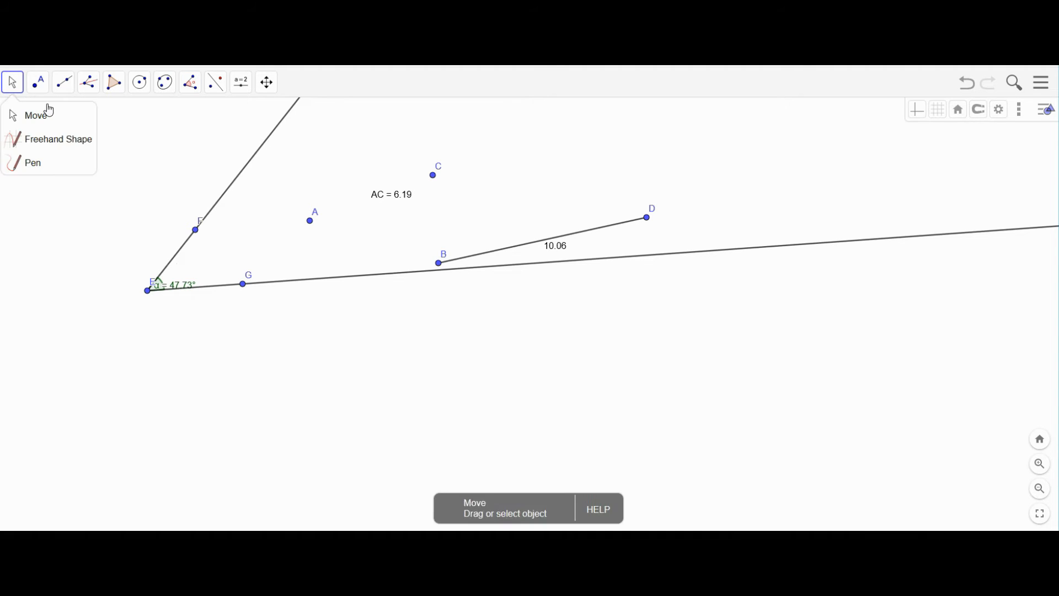
click(18, 110)
click(8, 87)
click(18, 119)
drag(178, 285, 192, 275)
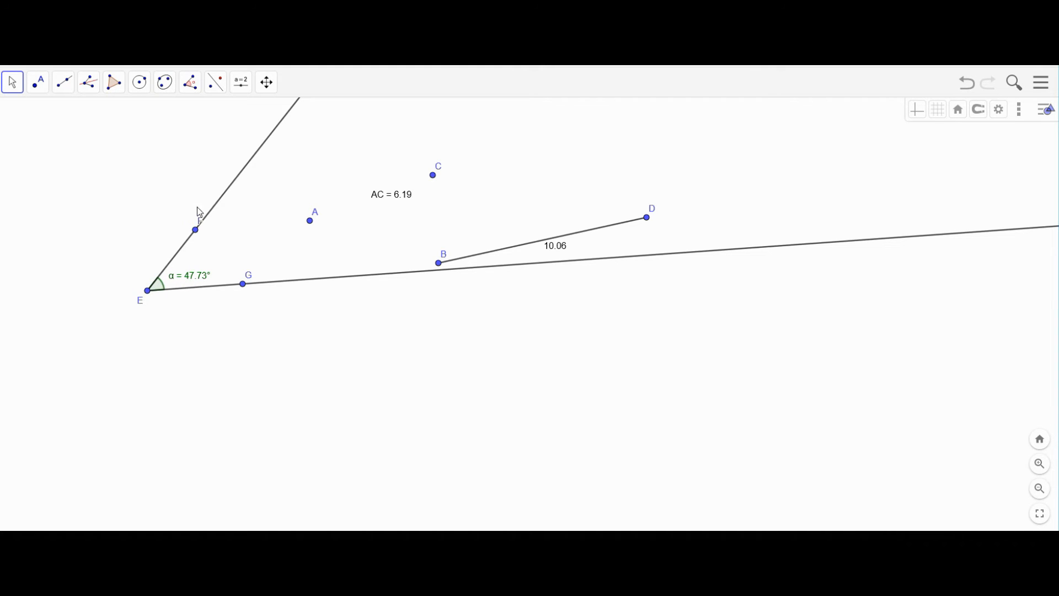
drag(200, 236, 210, 355)
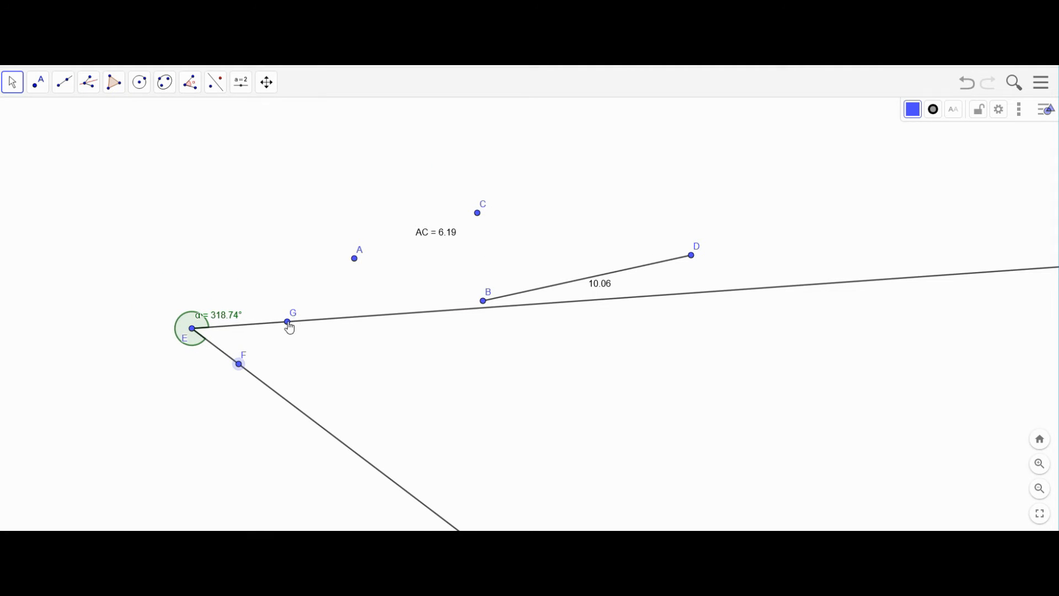
drag(244, 375, 234, 277)
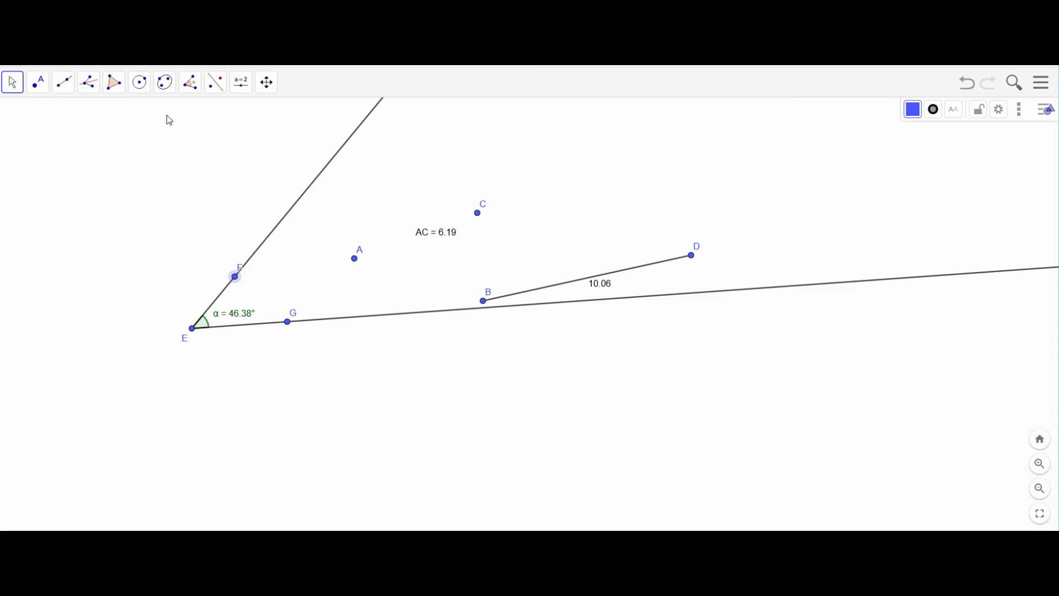
- Construct a 45° angle β from leg point H at vertex I
click(190, 83)
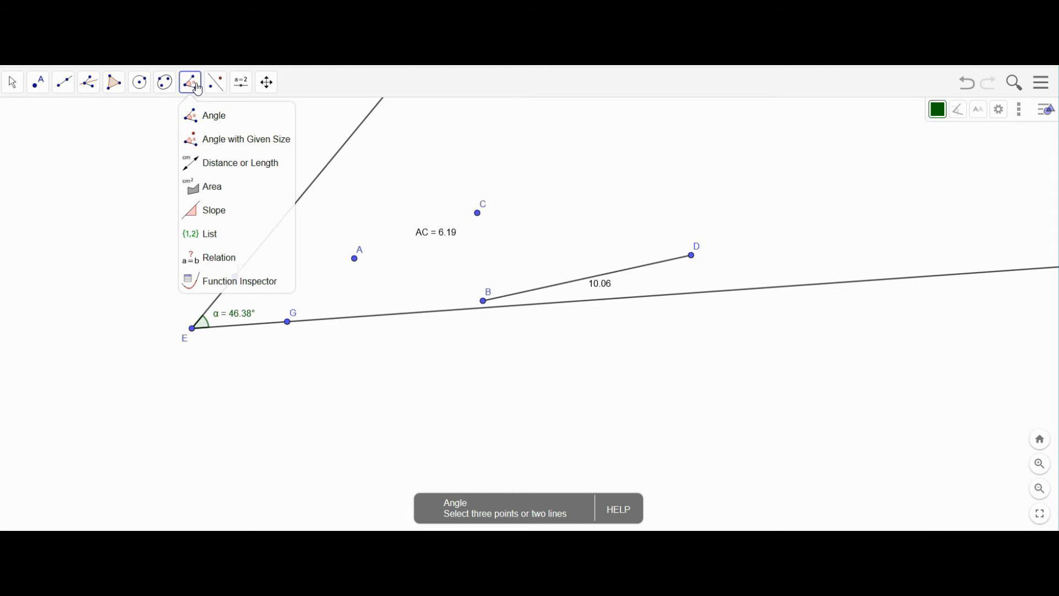
click(197, 139)
click(133, 216)
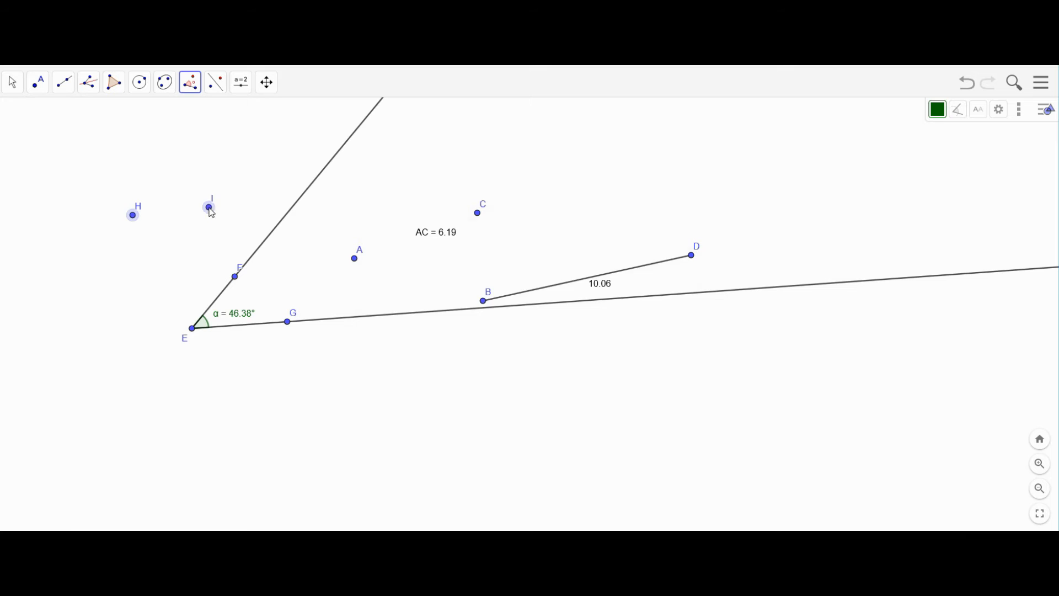
click(210, 207)
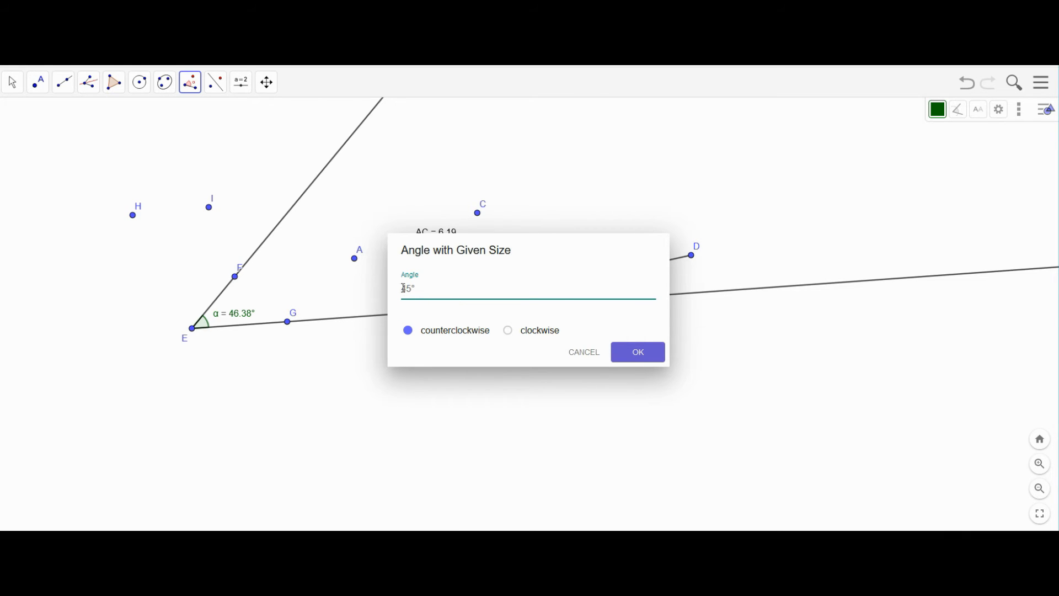
click(642, 359)
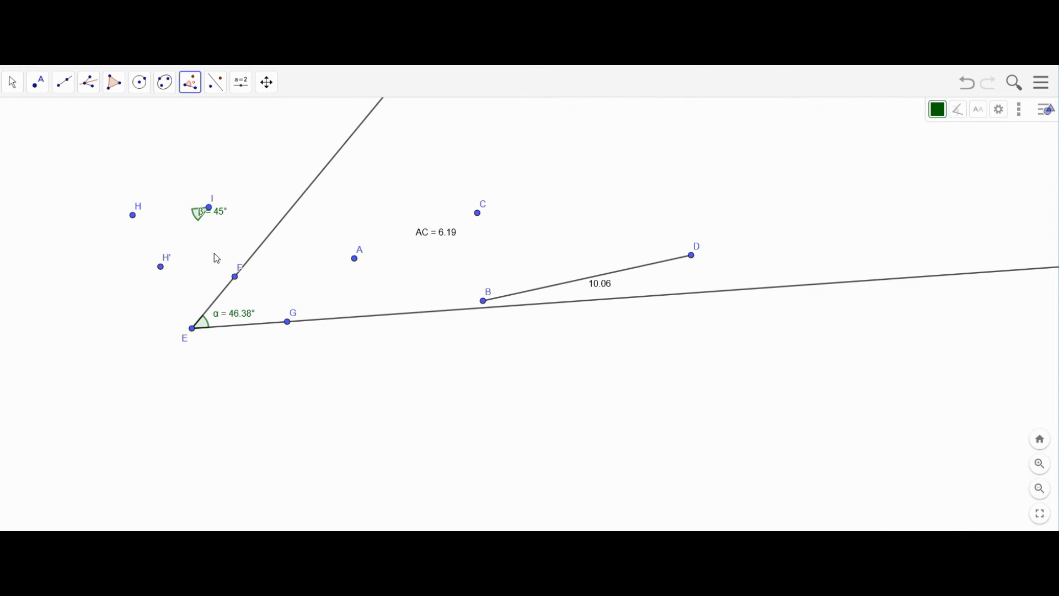
- Draw rays from I through H and from I through H'
click(64, 81)
click(68, 139)
click(77, 187)
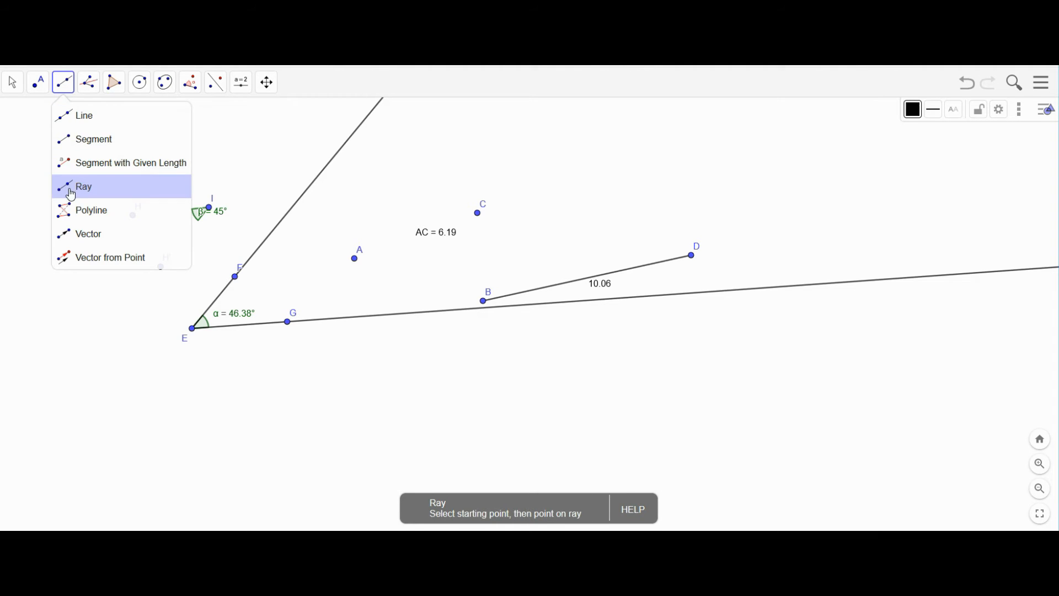
click(209, 209)
click(133, 215)
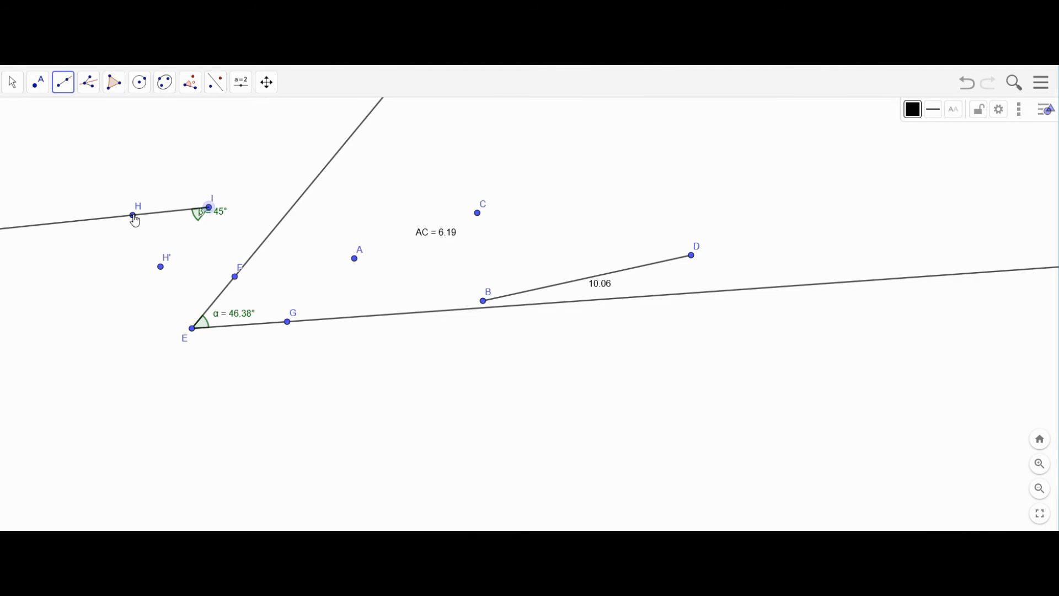
click(209, 208)
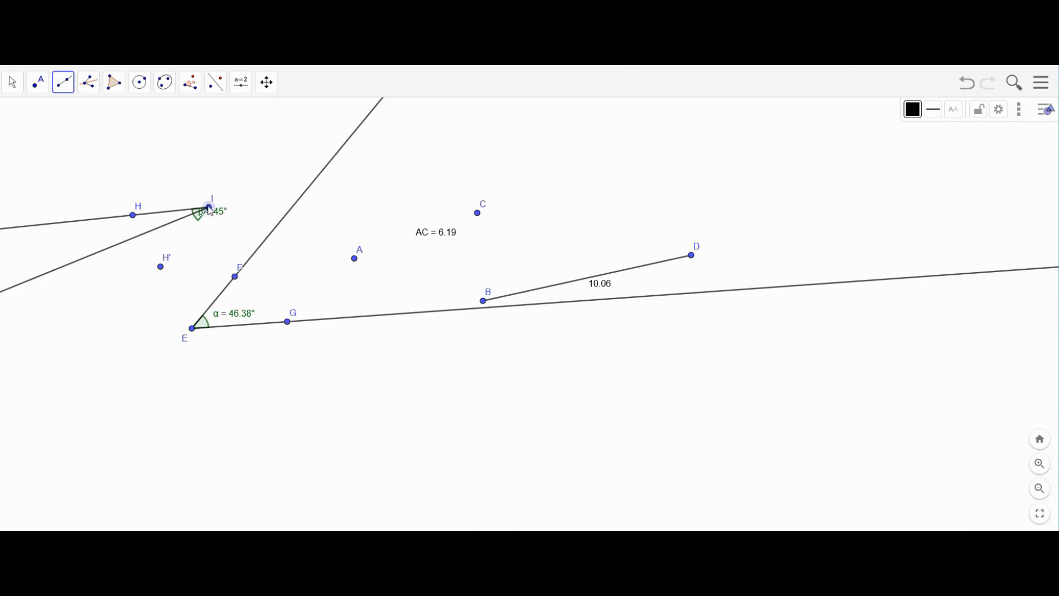
click(161, 267)
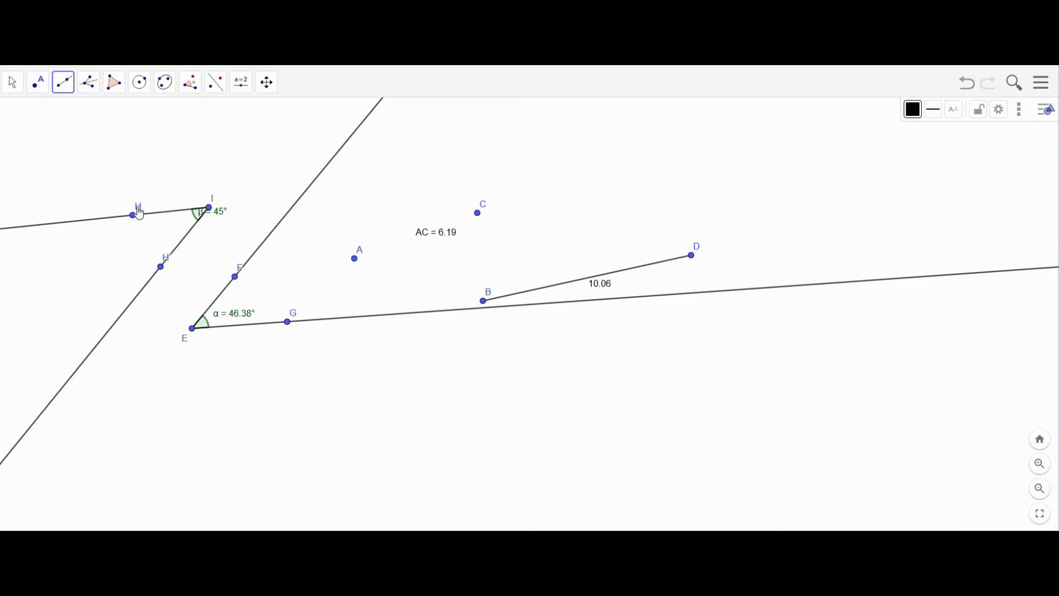
- Drag H so the 45° angle β opens upward
click(12, 83)
drag(137, 222, 237, 149)
click(187, 147)
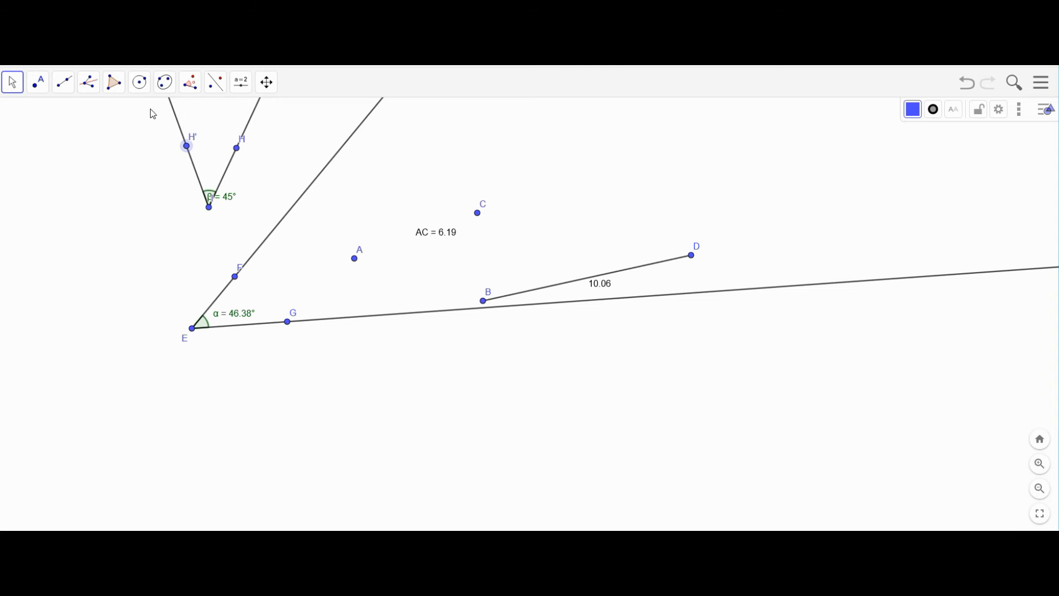
- Draw a circle centred at J through K and adjust its centre J
click(139, 84)
click(141, 117)
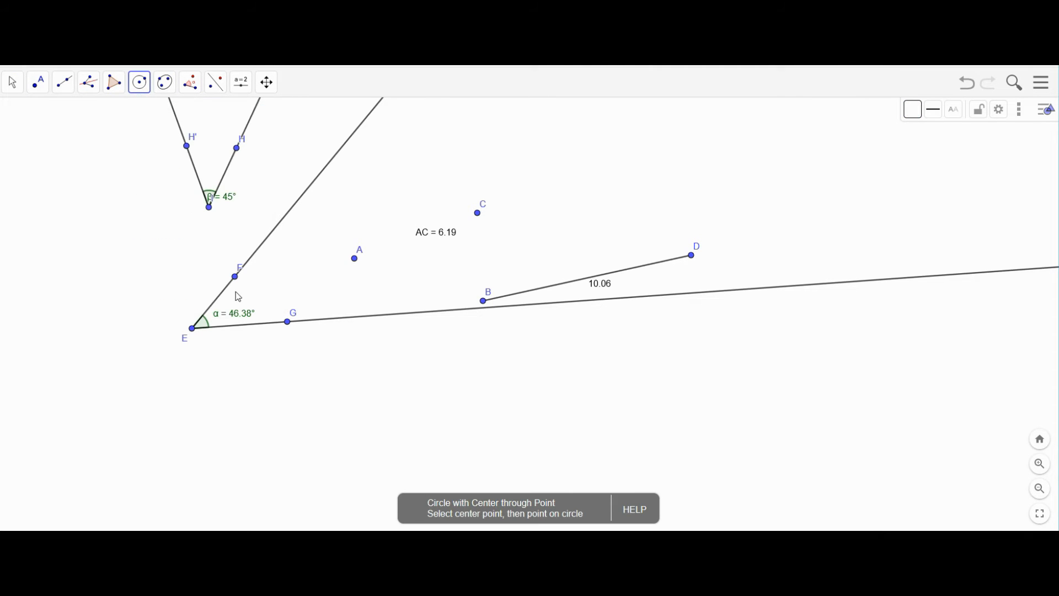
click(331, 411)
click(428, 384)
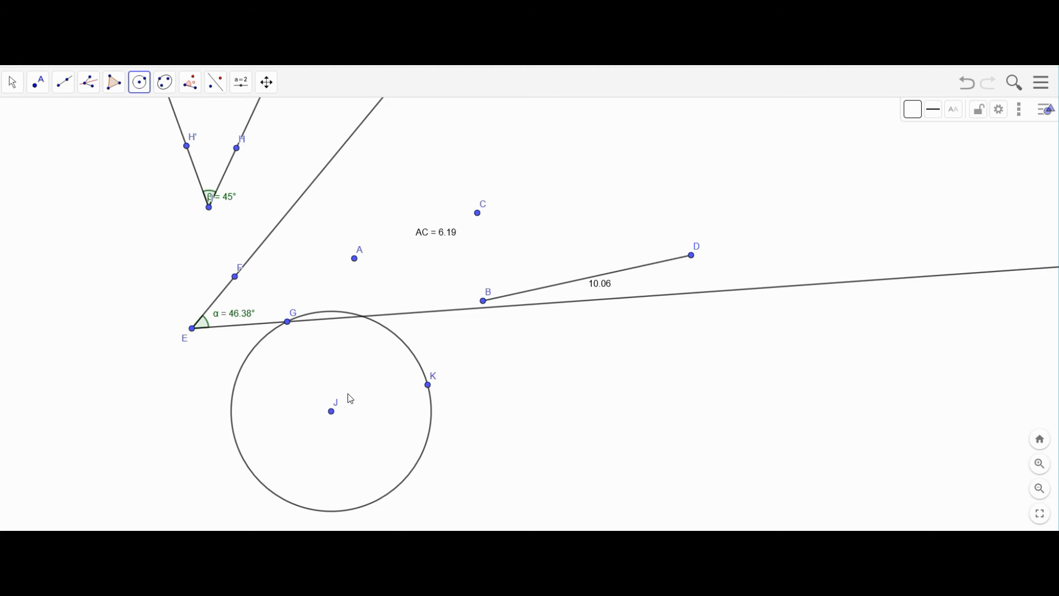
click(11, 86)
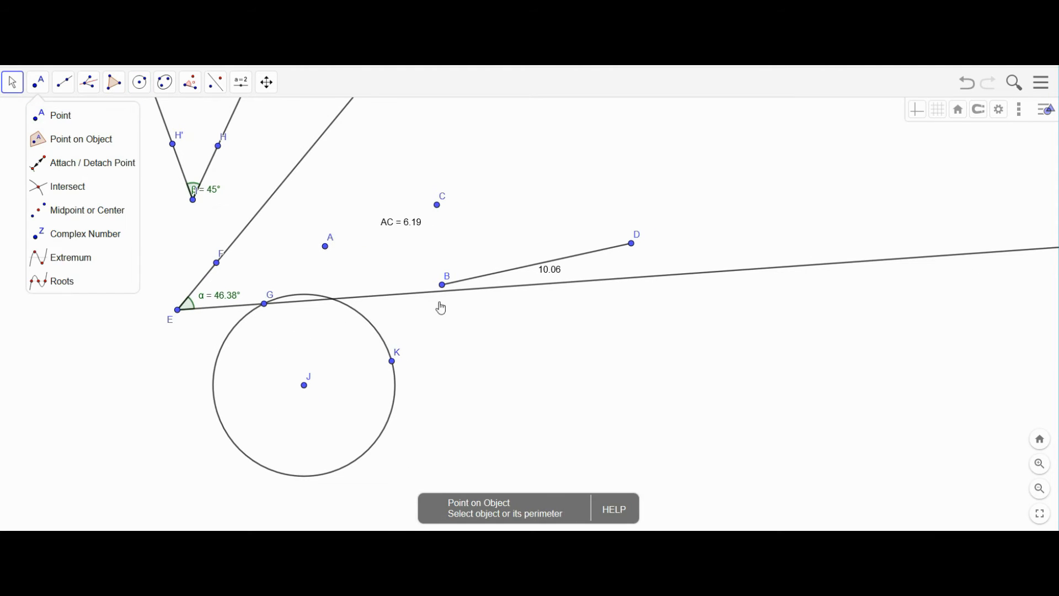
drag(459, 369, 409, 354)
mouse_move(282, 399)
mouse_down()
mouse_move(331, 422)
mouse_move(353, 392)
mouse_move(281, 408)
mouse_up()
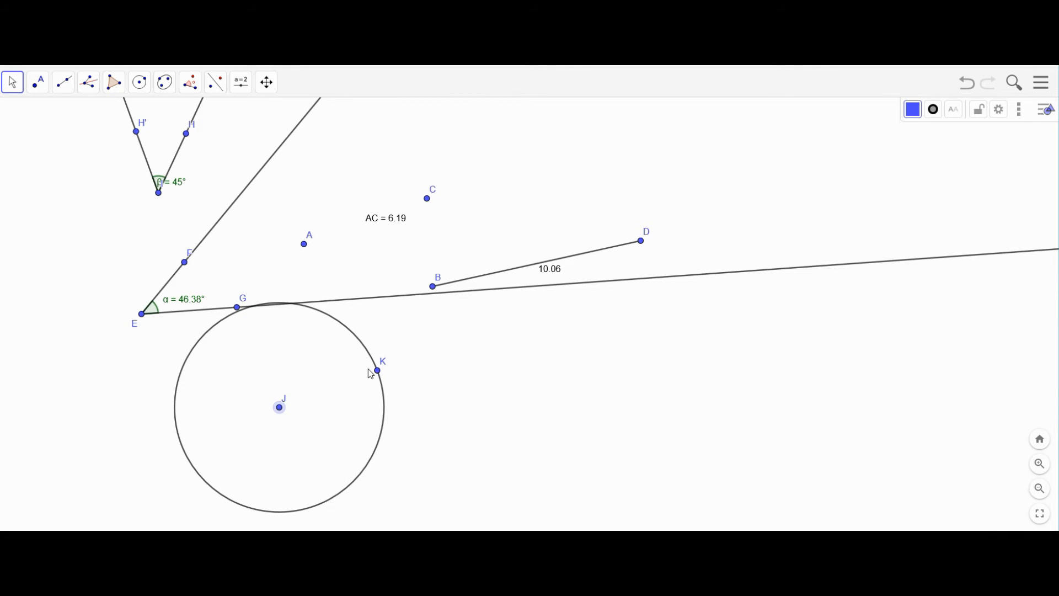
- Place point L on the circle and slide it toward the top
click(38, 84)
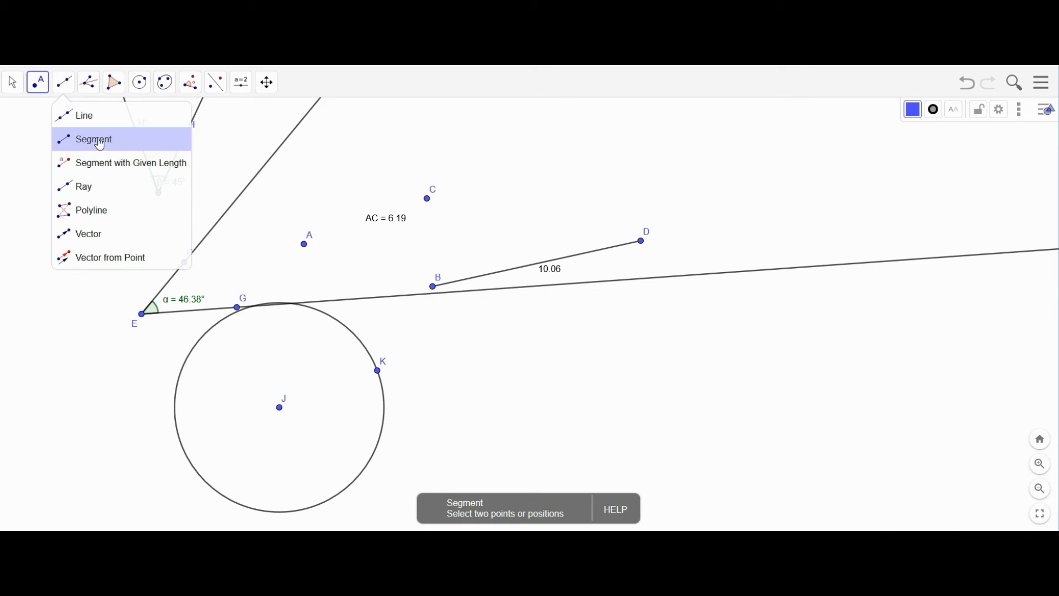
mouse_move(38, 83)
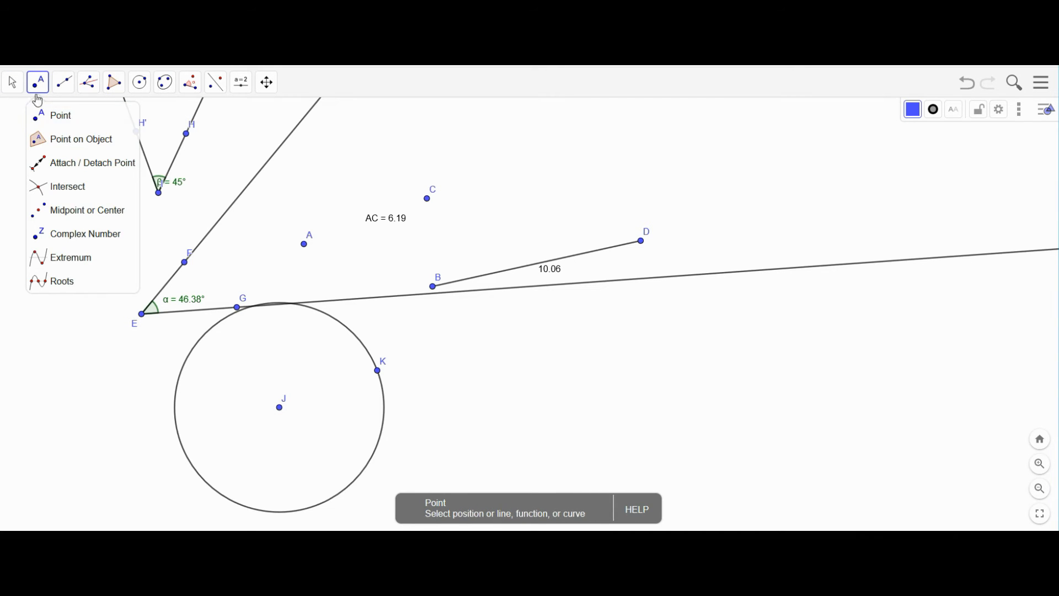
click(50, 115)
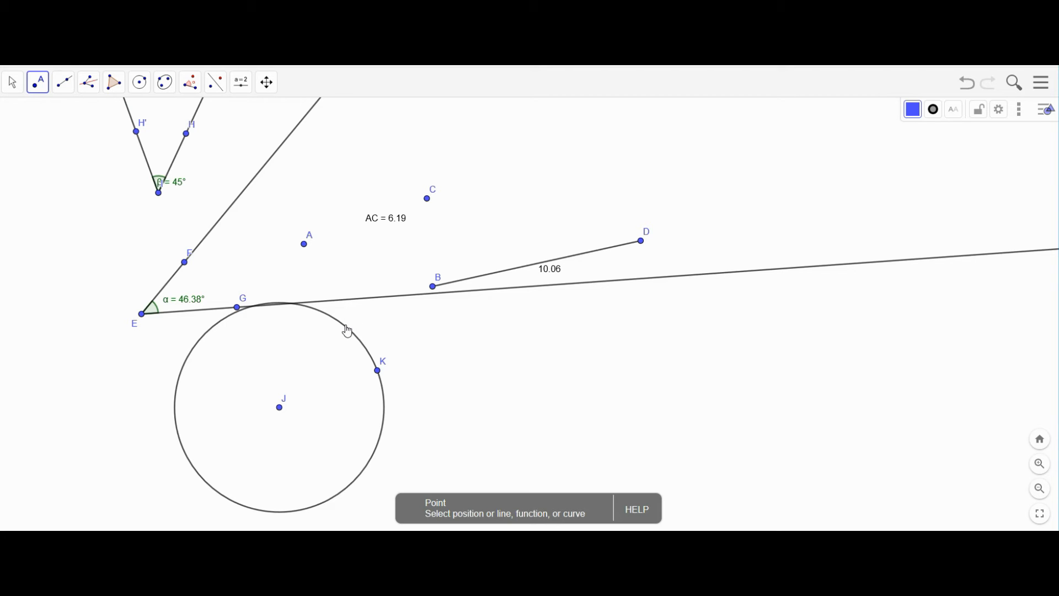
click(347, 331)
scroll(69, 110, down, 1)
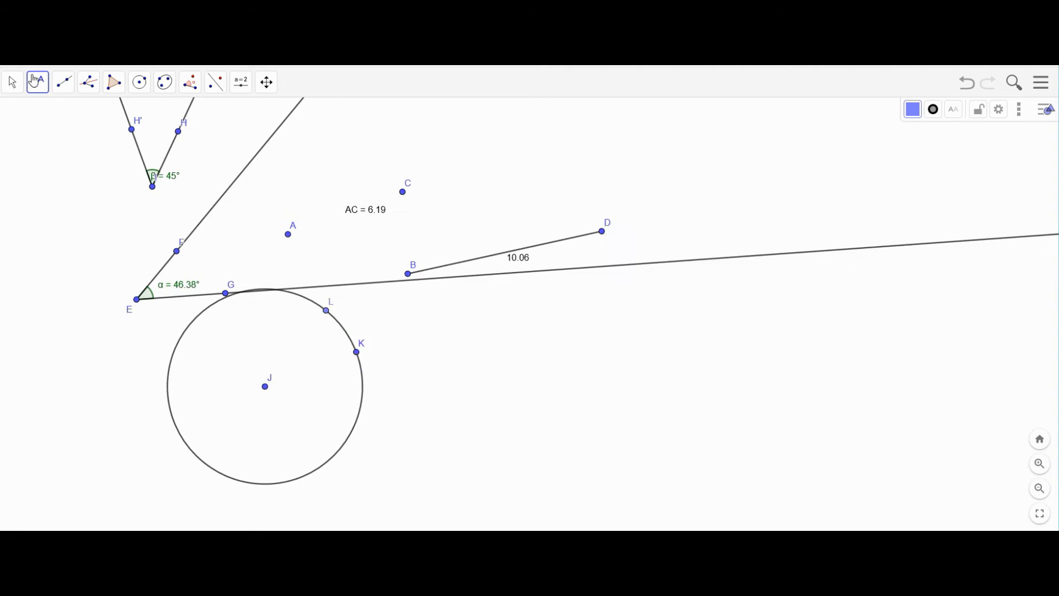
click(17, 85)
click(17, 87)
drag(323, 312, 270, 330)
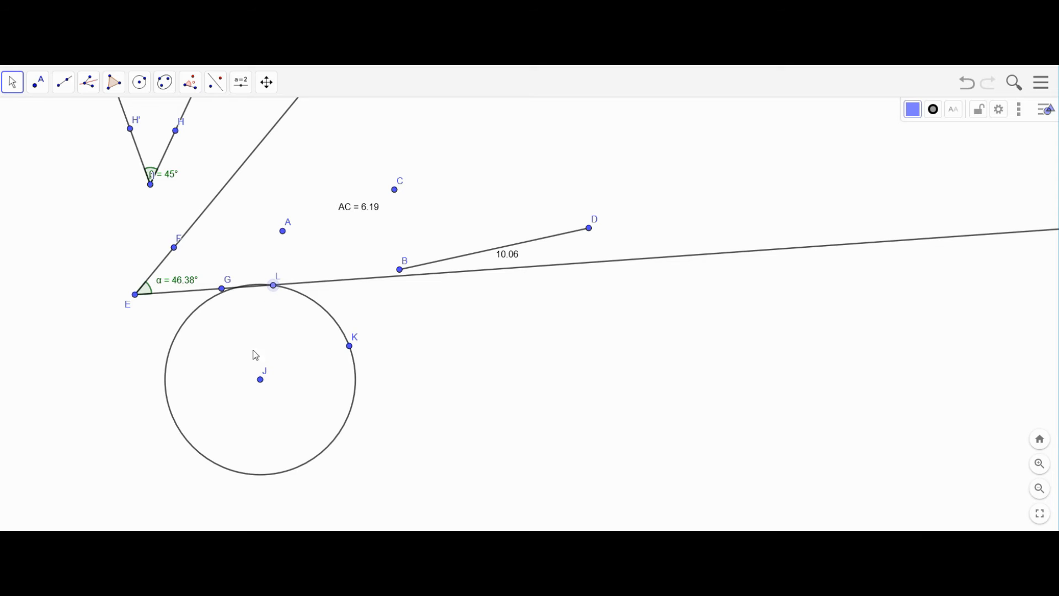
- Measure the distance from point L to centre J
click(190, 83)
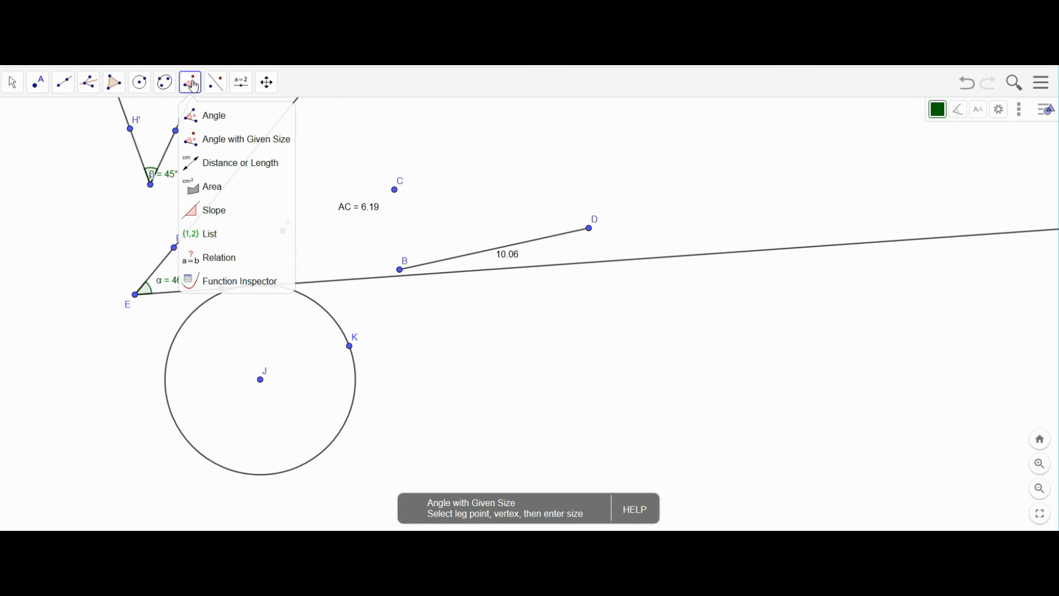
click(208, 164)
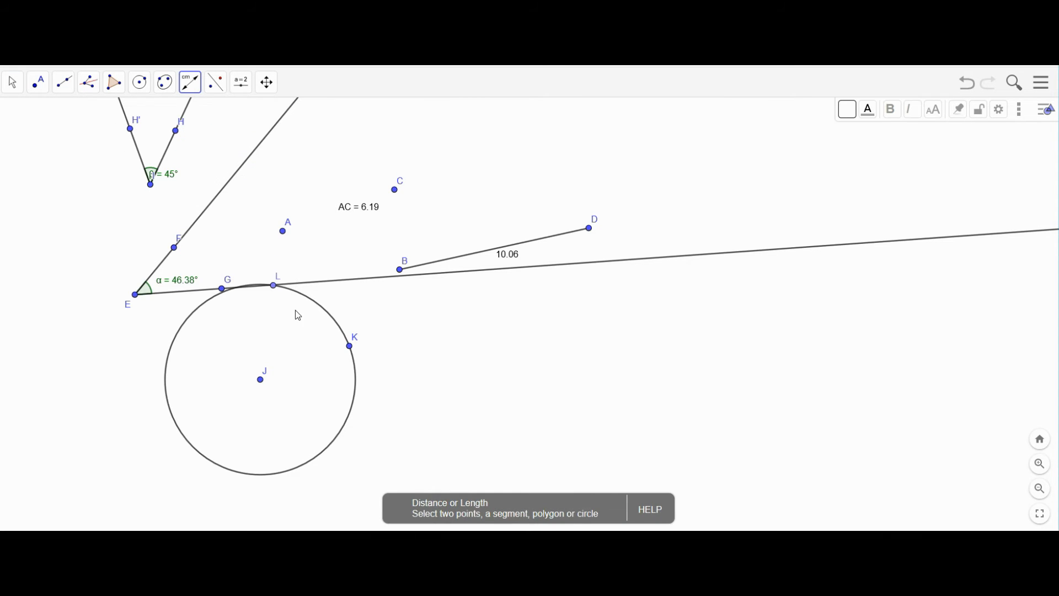
click(274, 286)
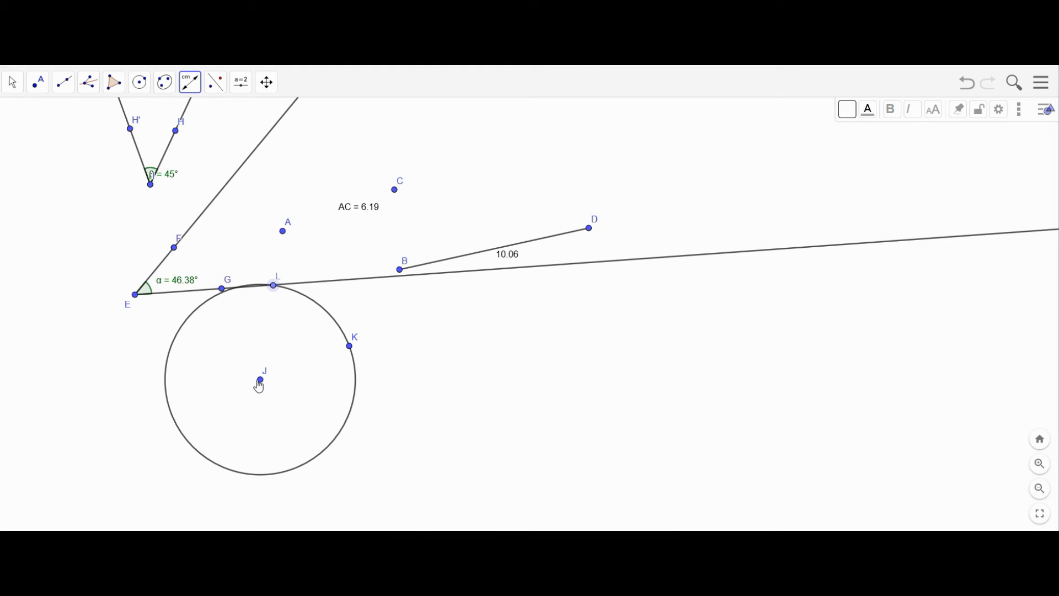
click(261, 380)
scroll(110, 157, down, 1)
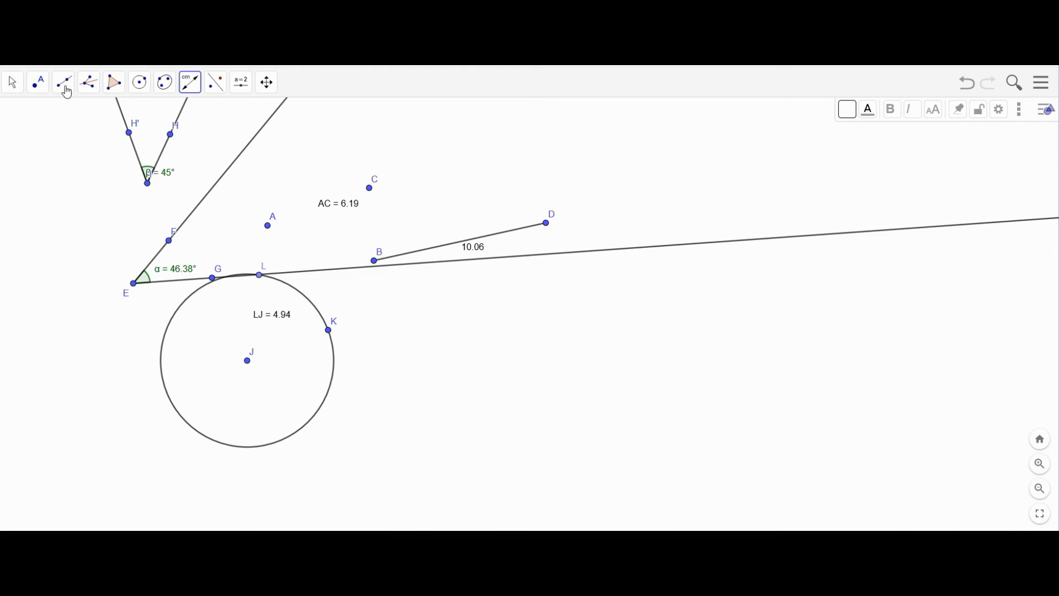
- Slide L around the circle and pull K outward so LJ reads 6.15
click(11, 92)
scroll(329, 251, up, 1)
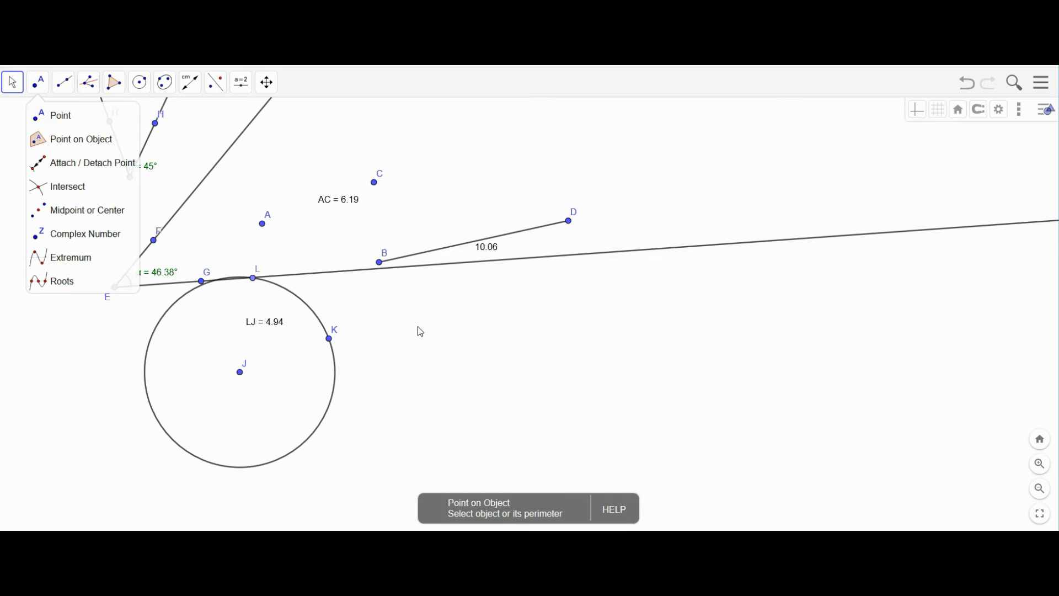
click(419, 331)
drag(251, 285, 301, 376)
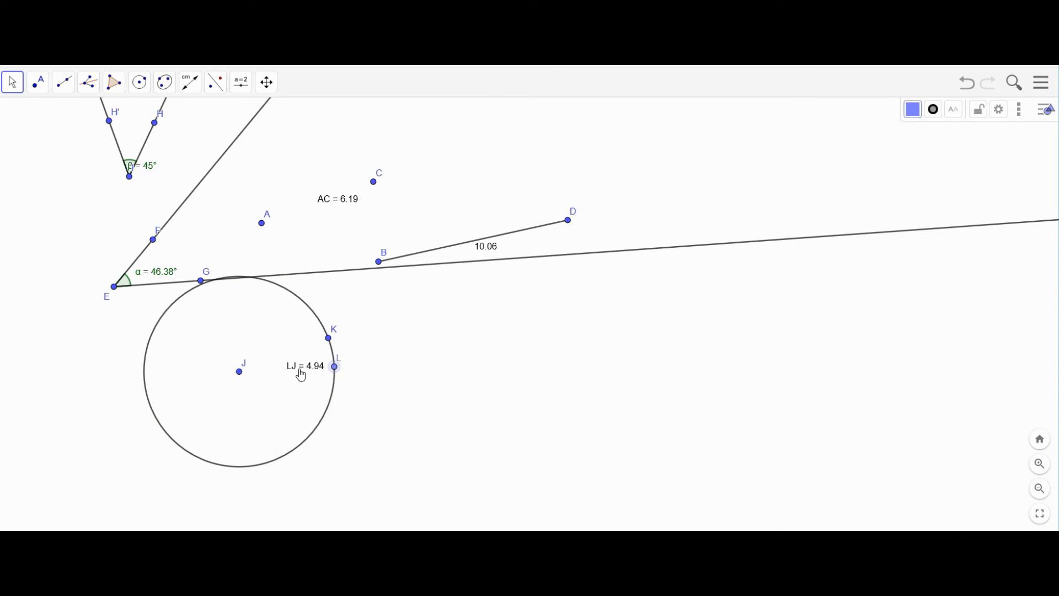
drag(329, 338, 336, 426)
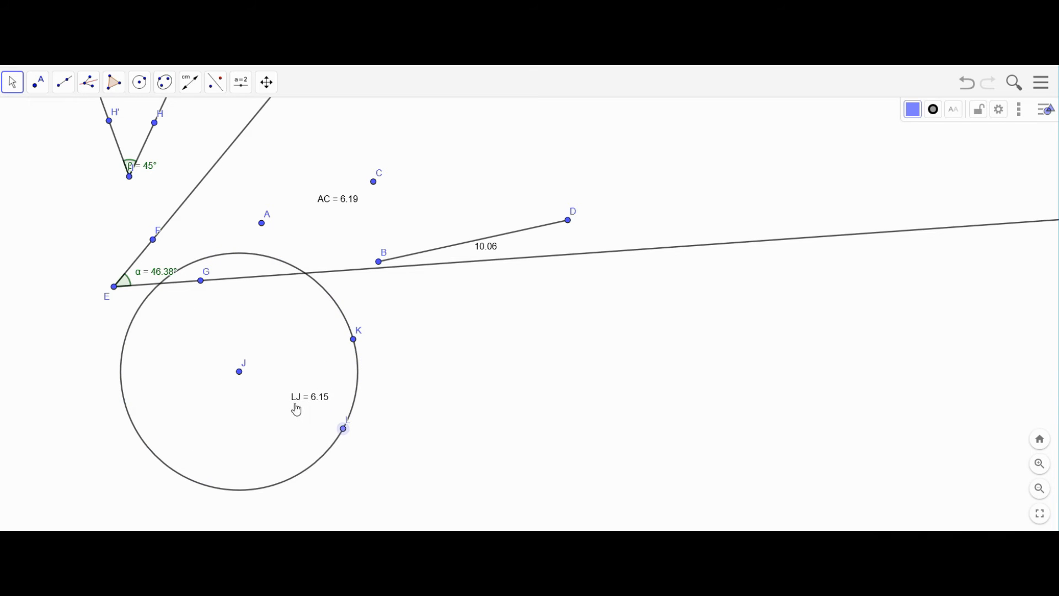
click(65, 88)
click(86, 139)
- Draw radius segments JK and JL, then slide L around the circle
scroll(240, 372, up, 1)
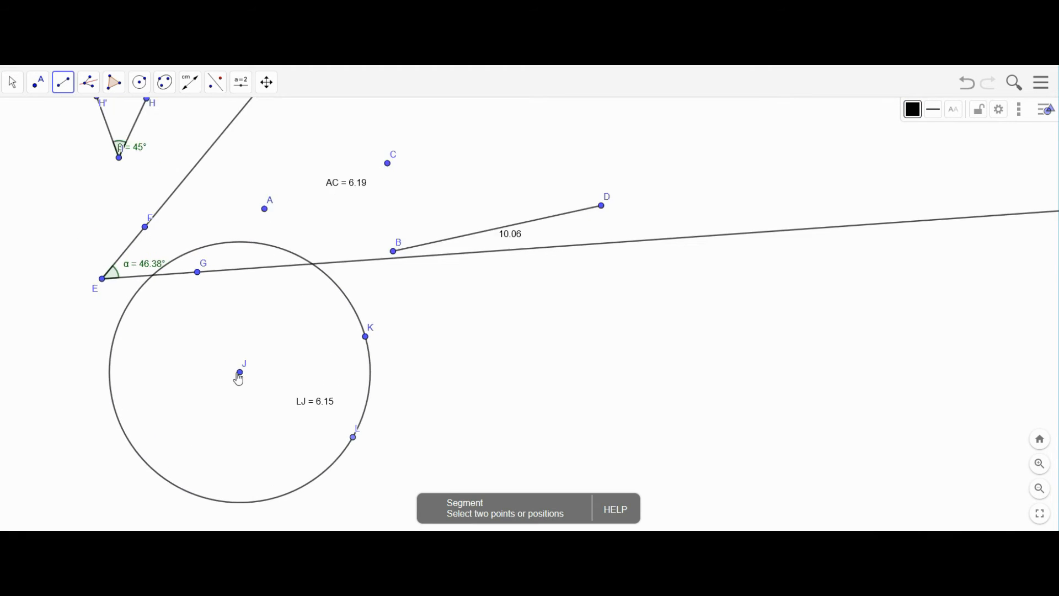
click(240, 372)
click(365, 337)
click(240, 373)
click(340, 434)
click(12, 82)
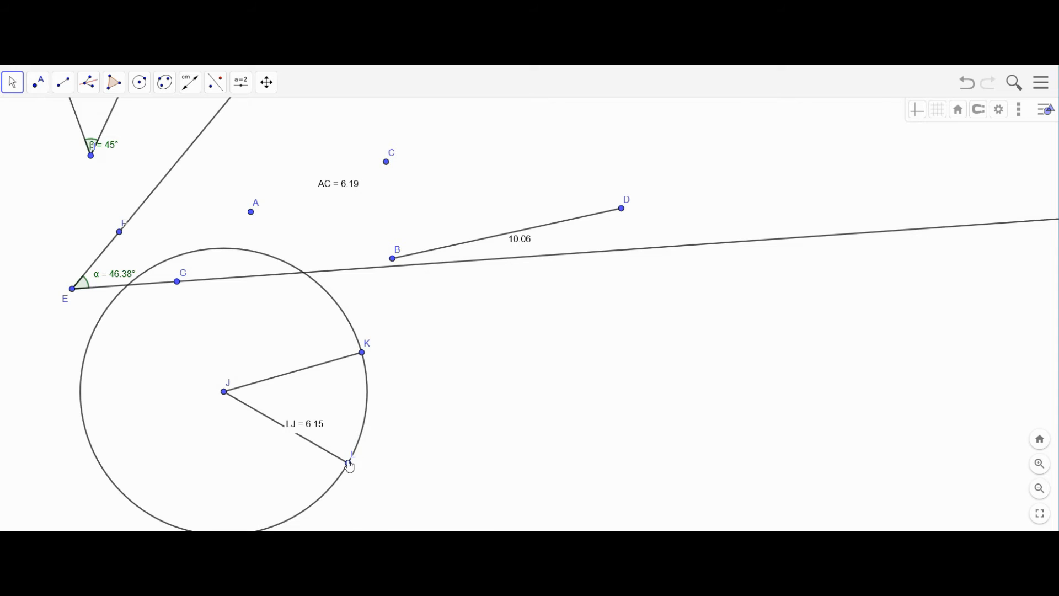
drag(349, 466, 164, 390)
drag(321, 439, 322, 436)
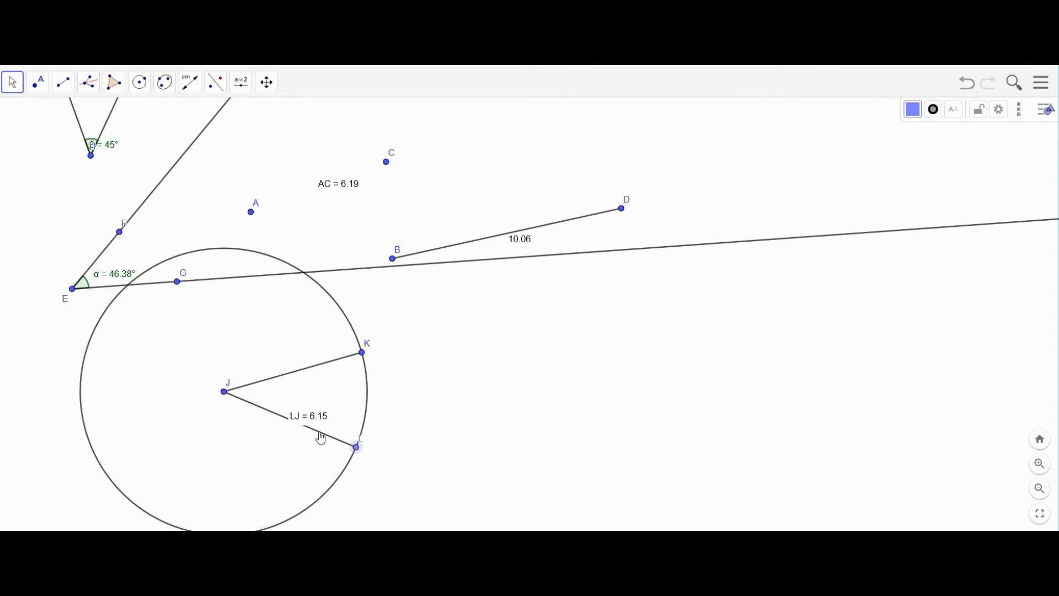
scroll(184, 149, down, 1)
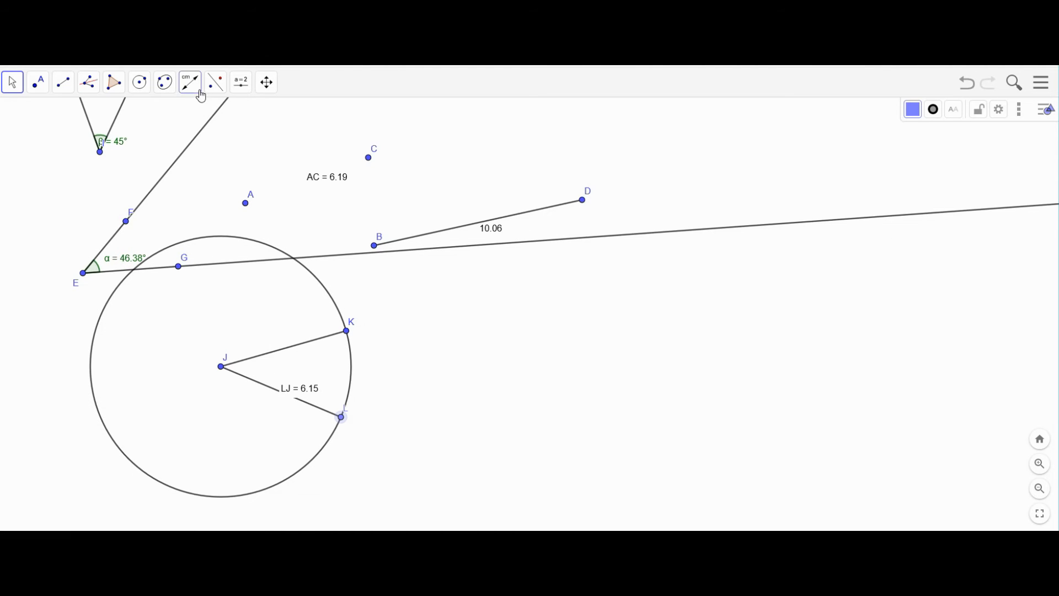
- Add a circle of radius 2 centred at a new point M
click(143, 85)
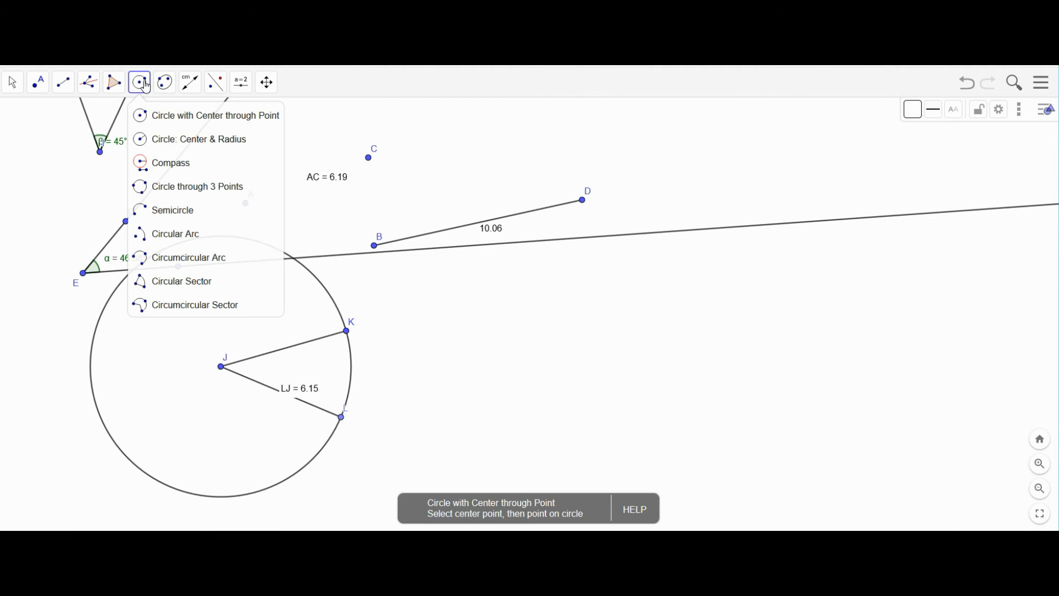
click(190, 139)
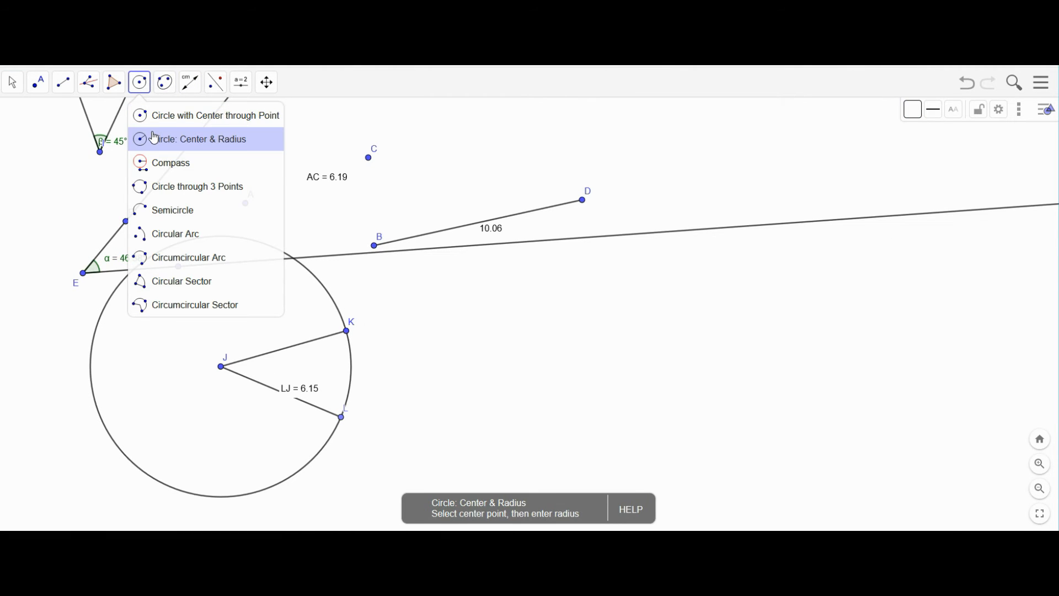
click(544, 346)
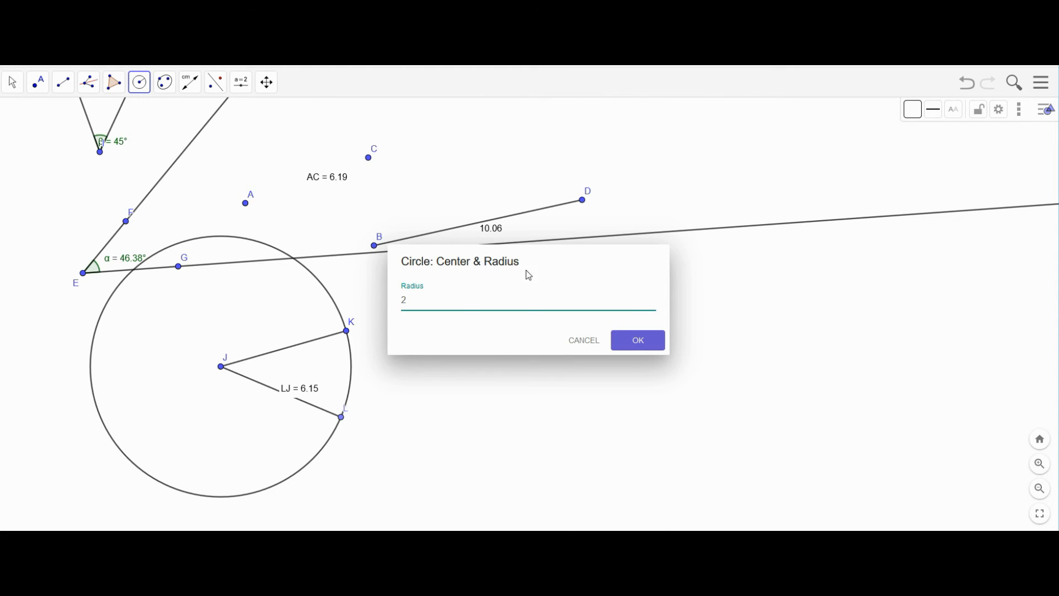
click(637, 341)
click(545, 346)
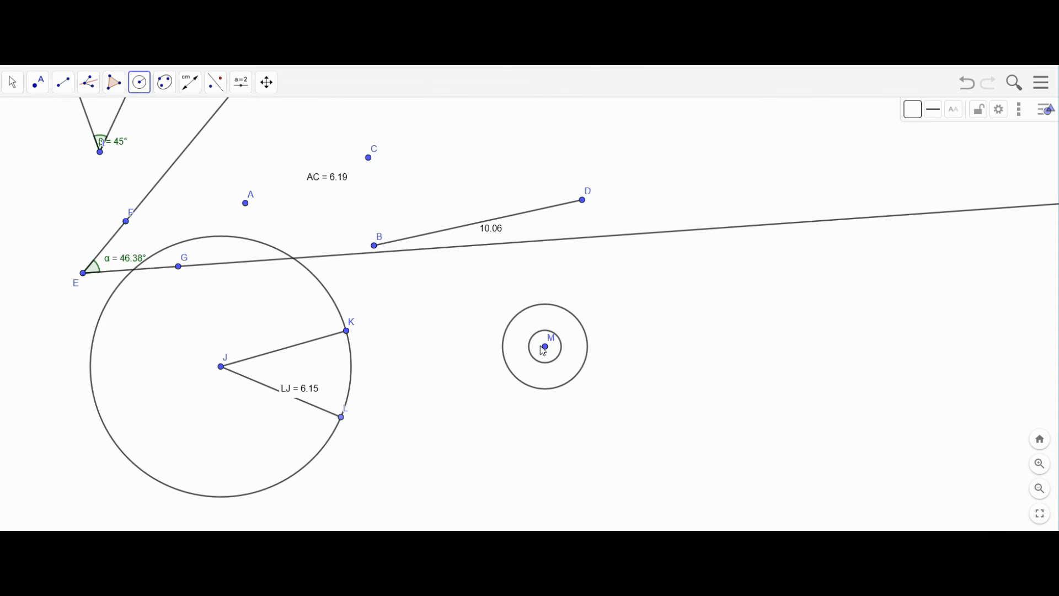
click(544, 347)
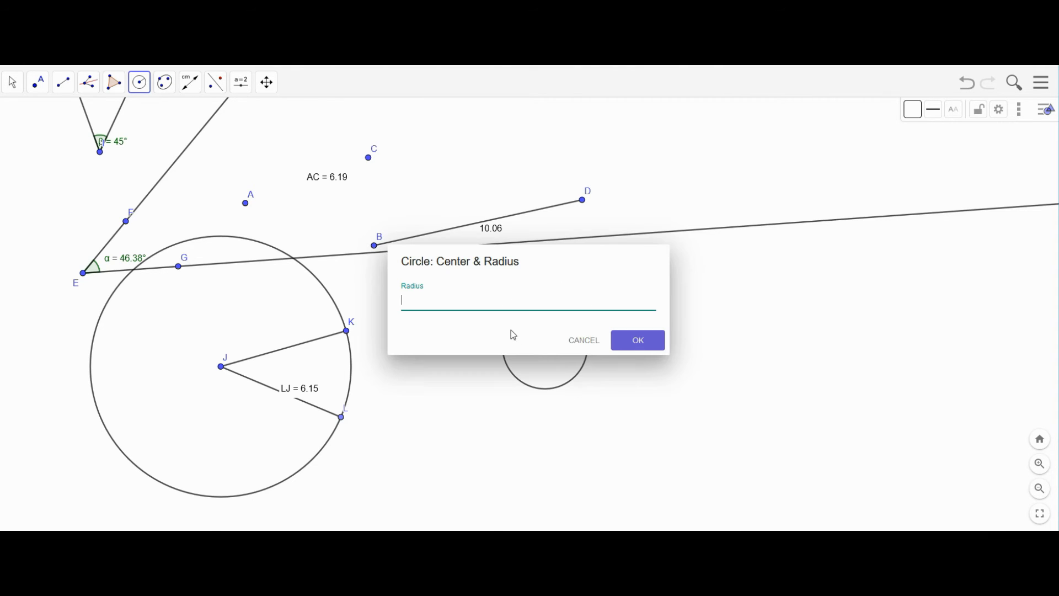
click(596, 340)
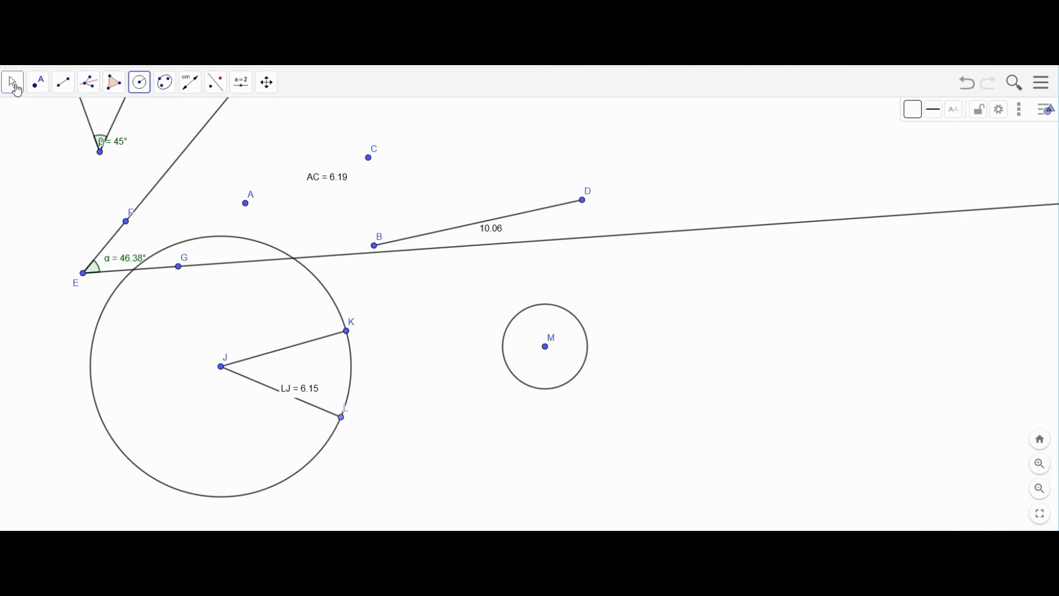
- Drag M left so its circle sits just right of the large circle
click(12, 82)
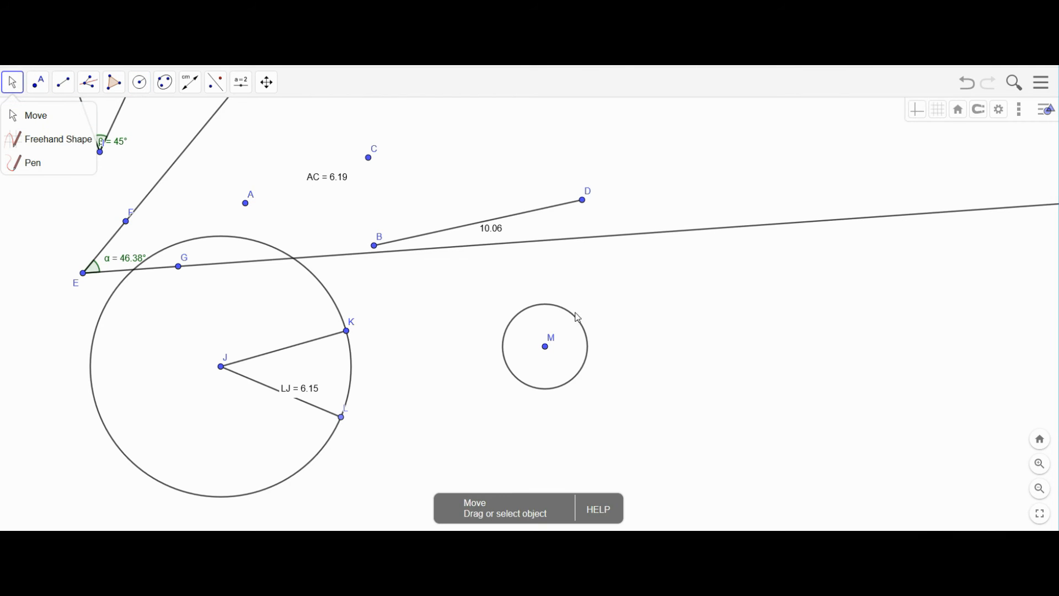
click(545, 347)
drag(546, 349, 447, 347)
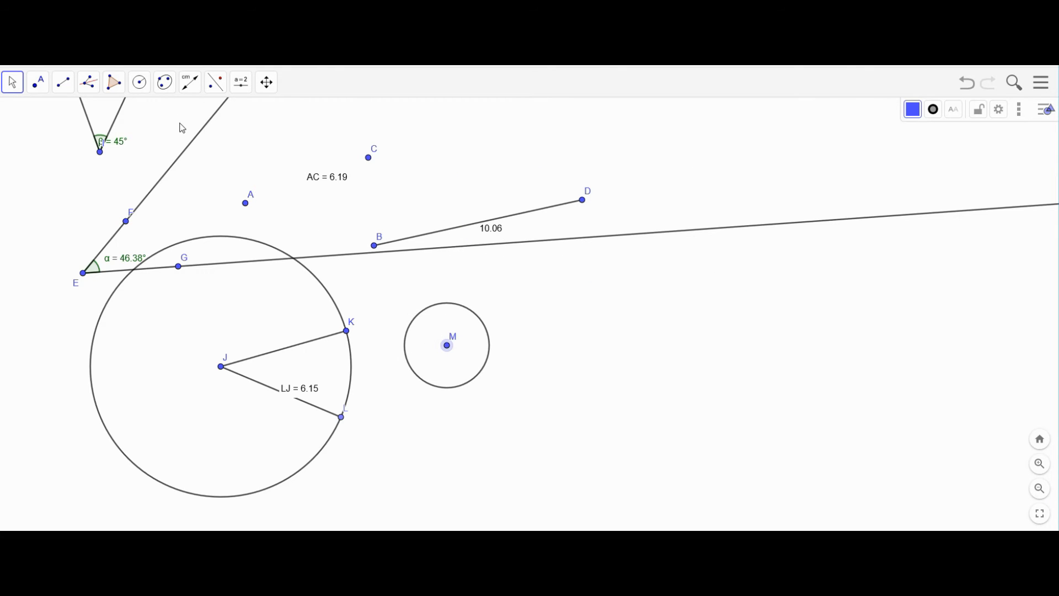
click(149, 86)
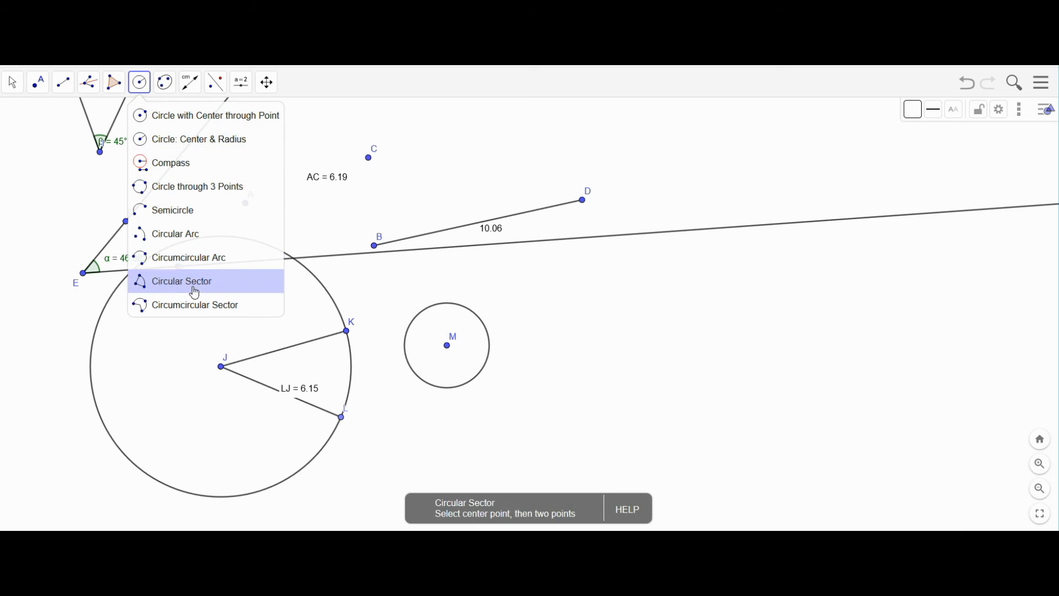
- Draw shaded triangle NOP right of circle M, then drag vertex P lower
mouse_move(171, 91)
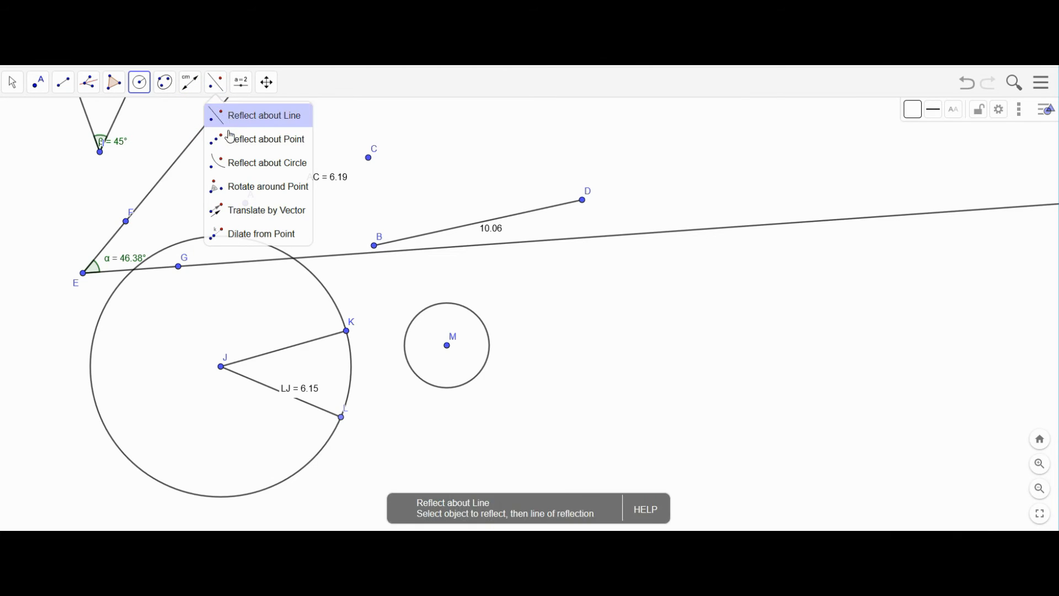
mouse_move(116, 88)
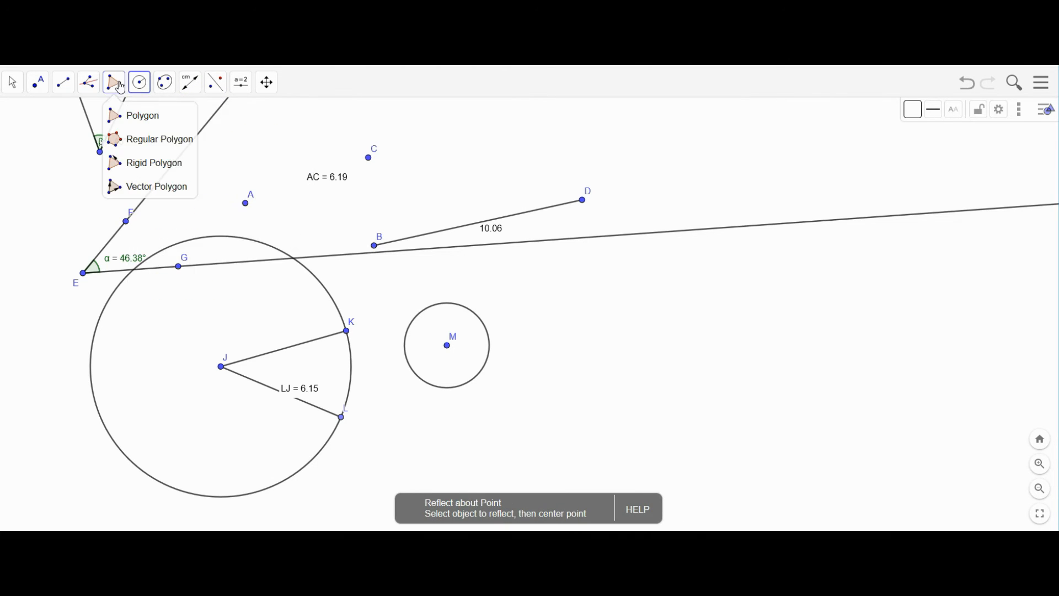
click(122, 115)
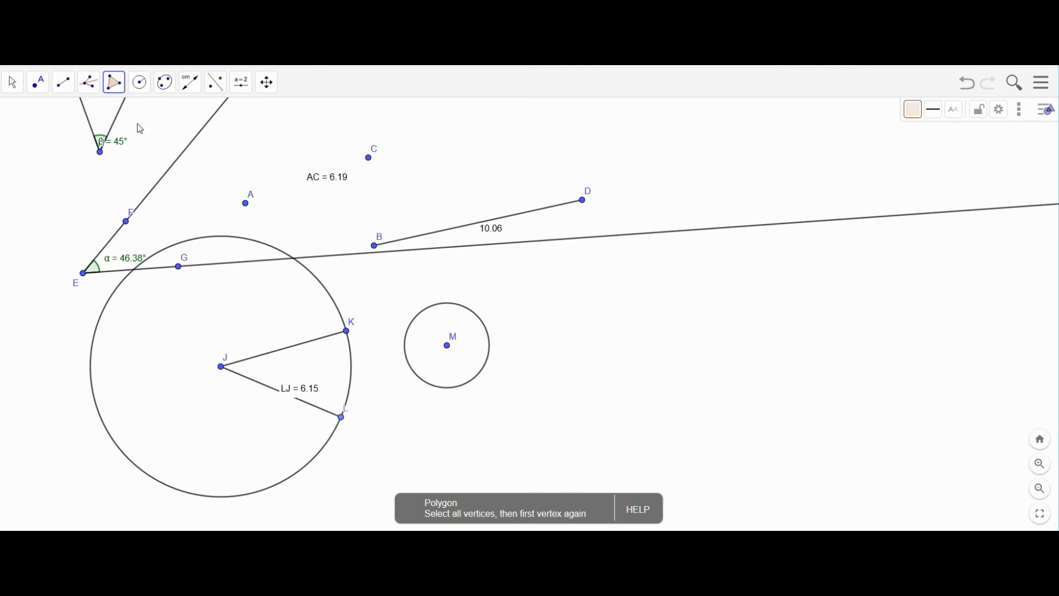
click(585, 323)
click(664, 282)
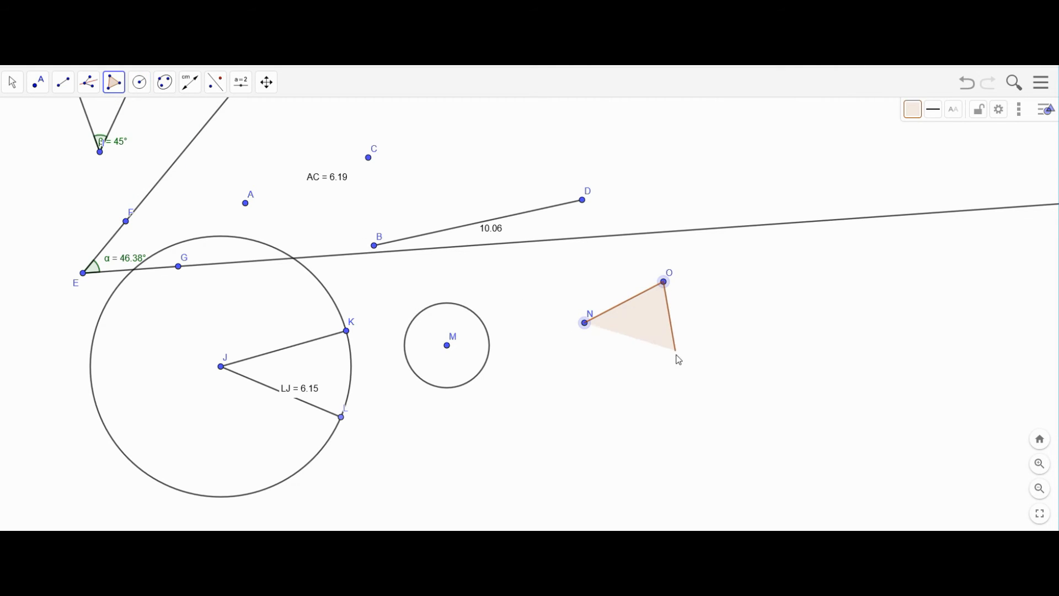
click(678, 370)
click(584, 323)
click(13, 83)
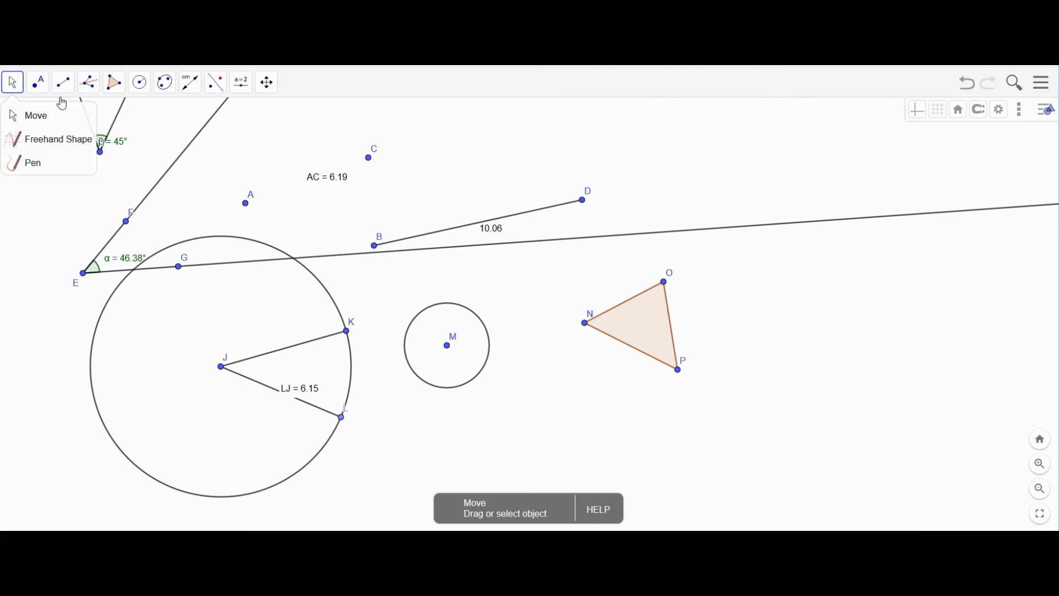
drag(679, 371, 687, 394)
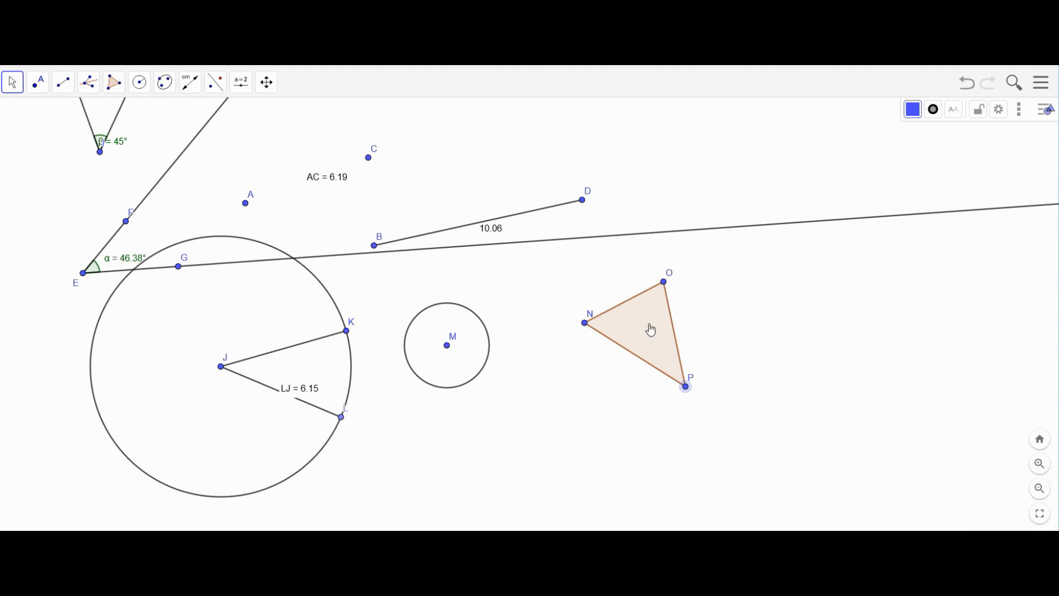
- Draw a shaded polygon through vertices Q, R, S, T and U right of the triangle
click(113, 84)
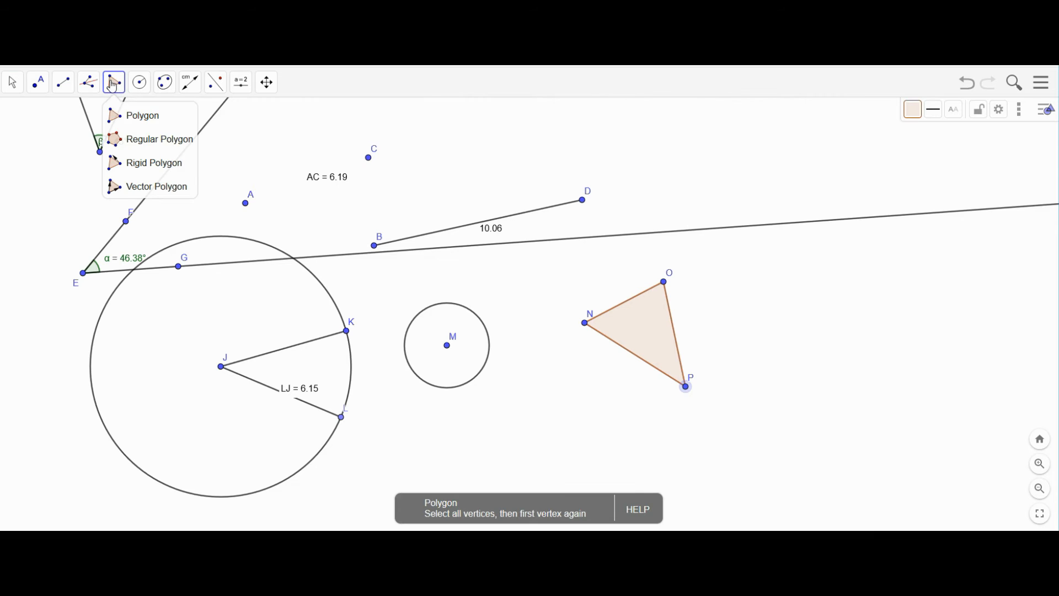
click(120, 116)
click(762, 273)
click(863, 231)
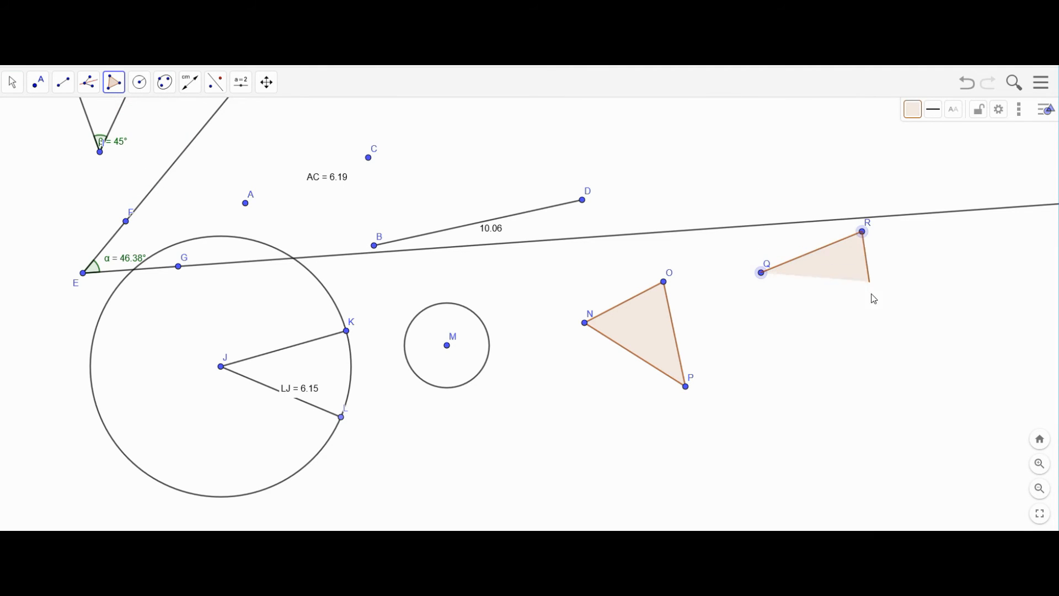
click(908, 364)
click(791, 426)
click(851, 331)
click(761, 273)
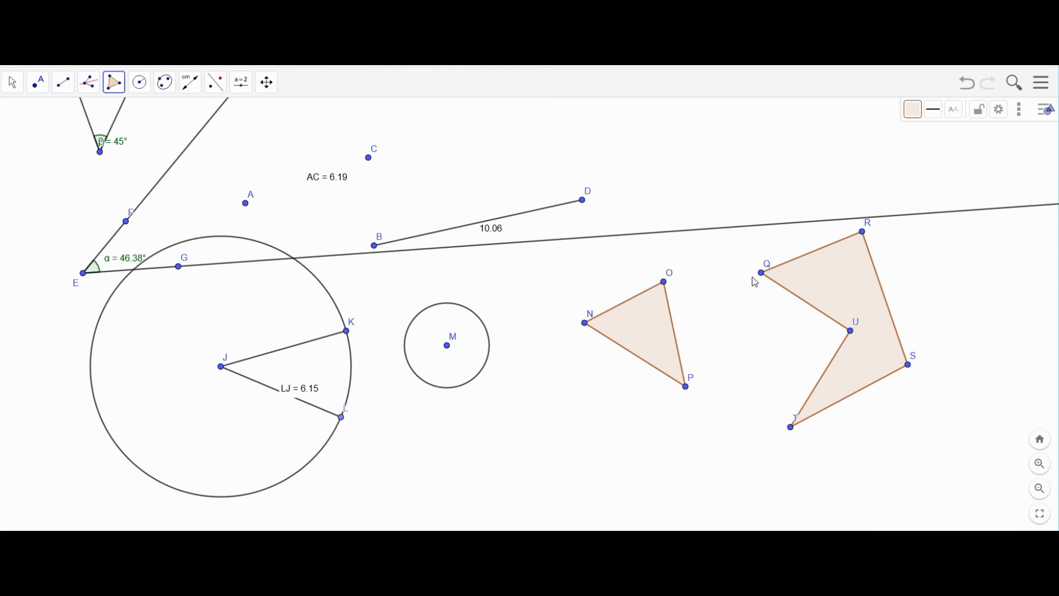
- Drag vertices U, Q and R to reshape the polygon into a concave form
click(12, 82)
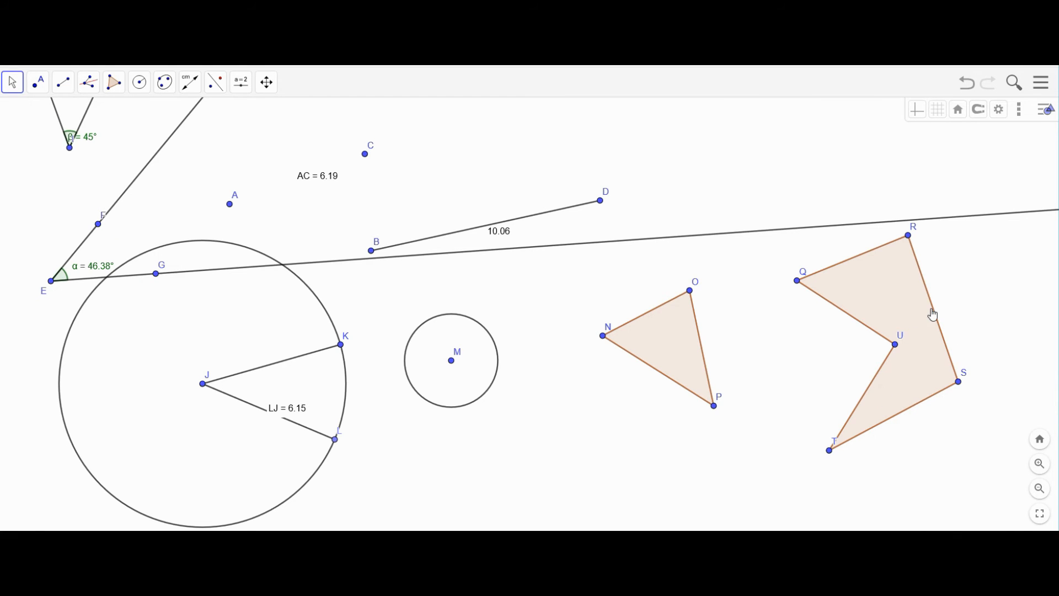
drag(895, 344, 789, 379)
drag(808, 284, 922, 374)
drag(912, 240, 975, 278)
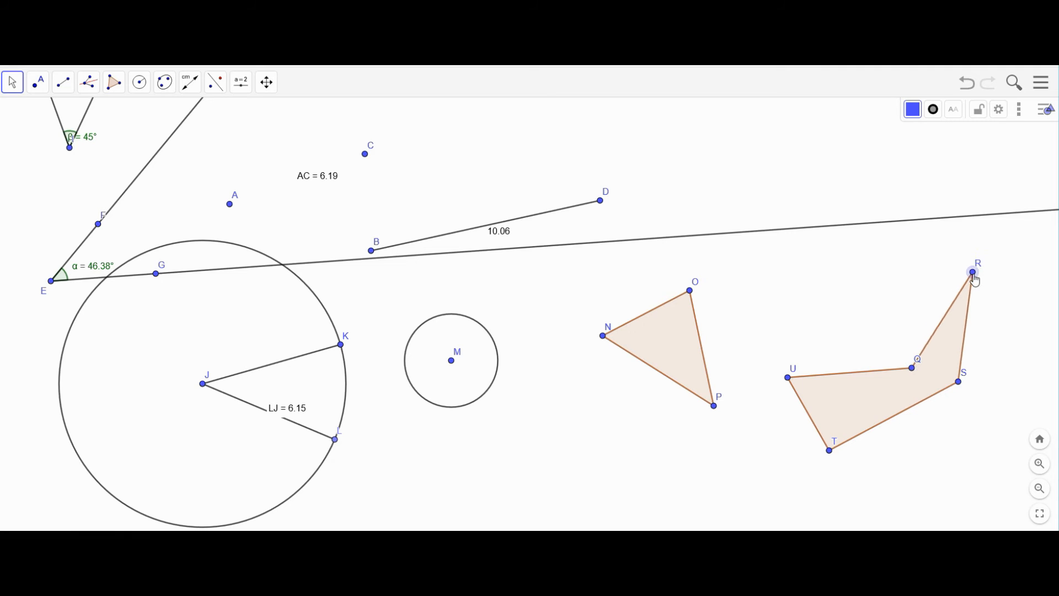
scroll(139, 113, down, 1)
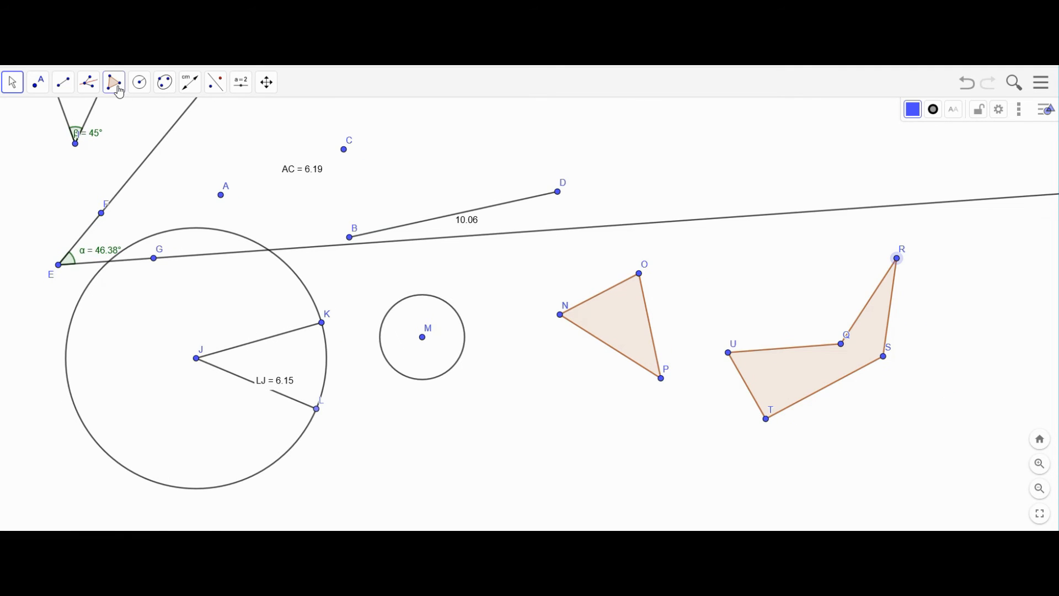
click(243, 88)
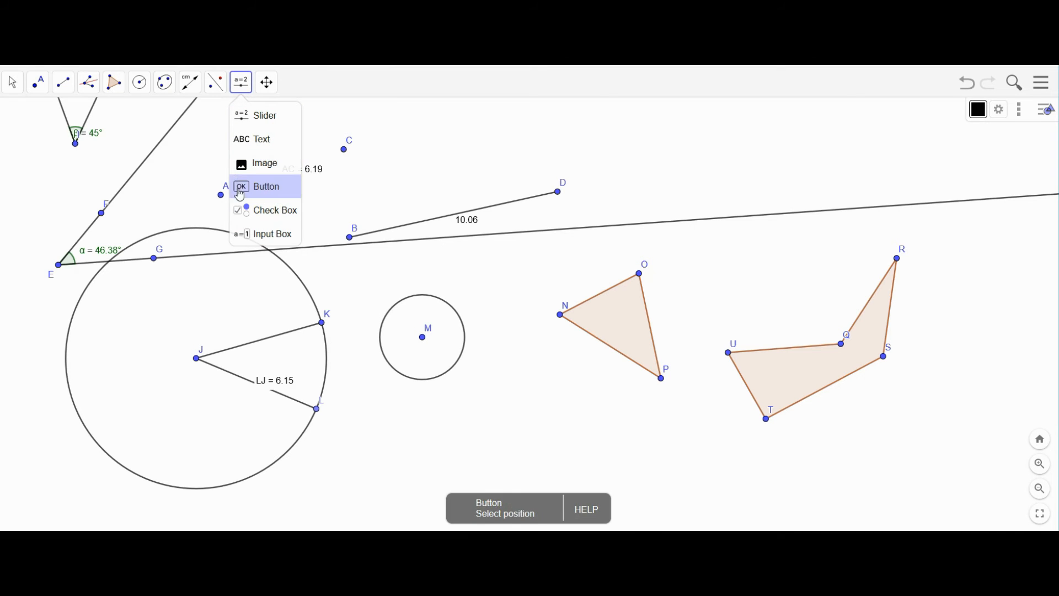
mouse_move(203, 80)
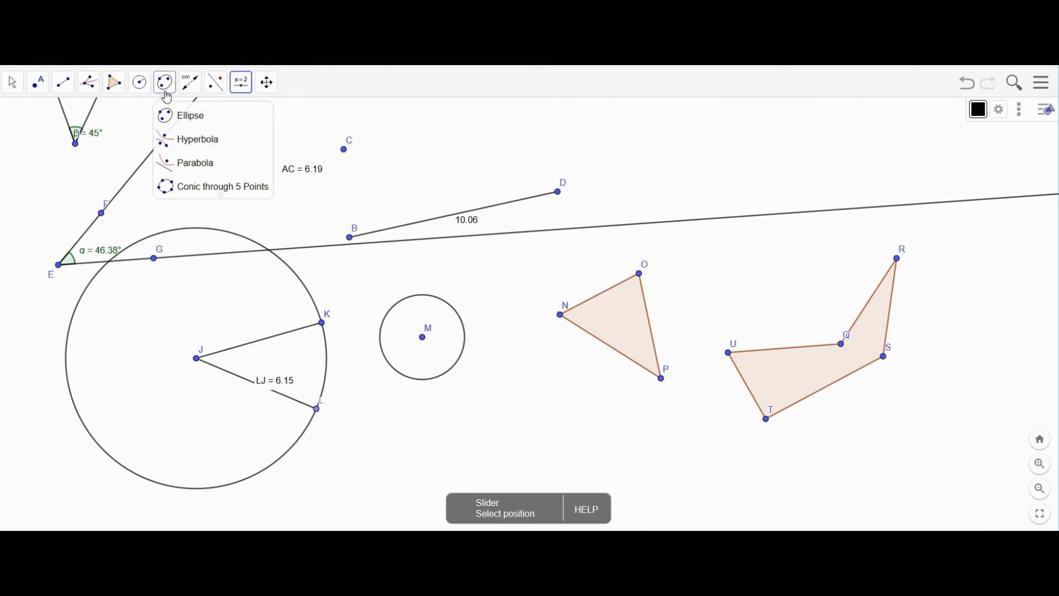
mouse_move(13, 94)
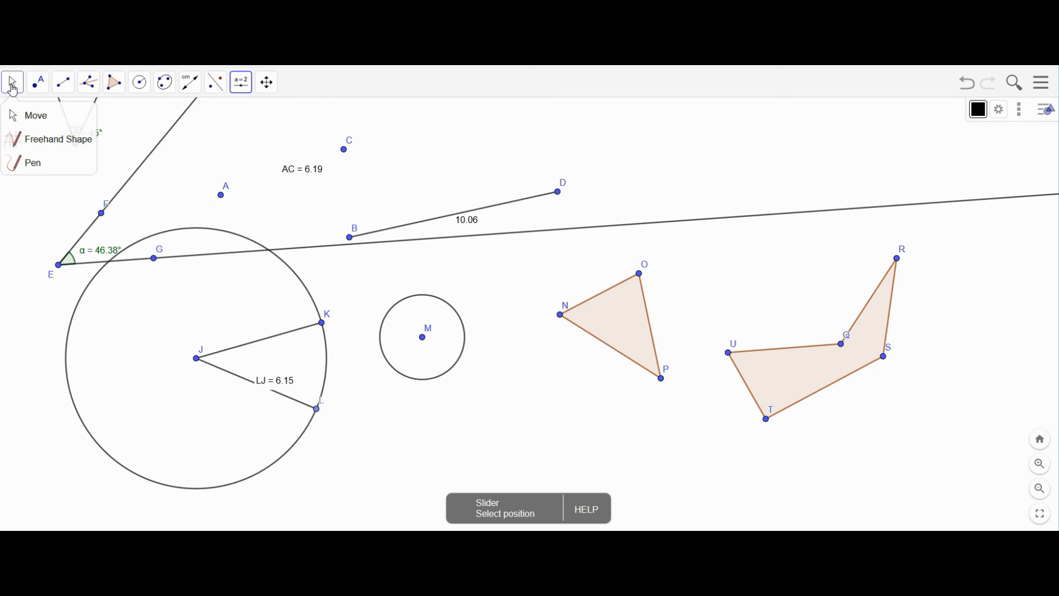
click(12, 85)
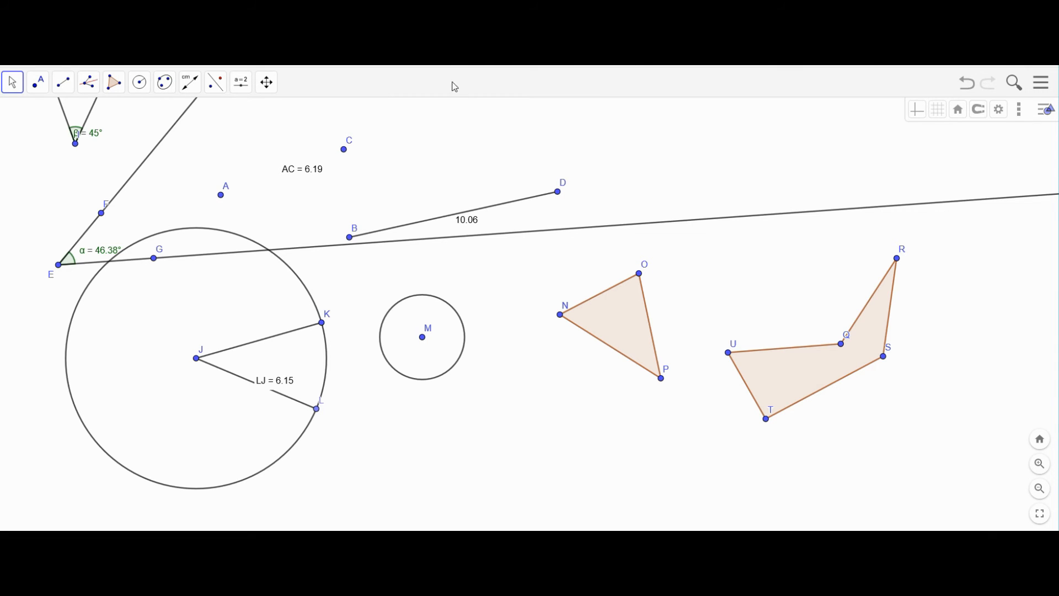
mouse_move(246, 539)
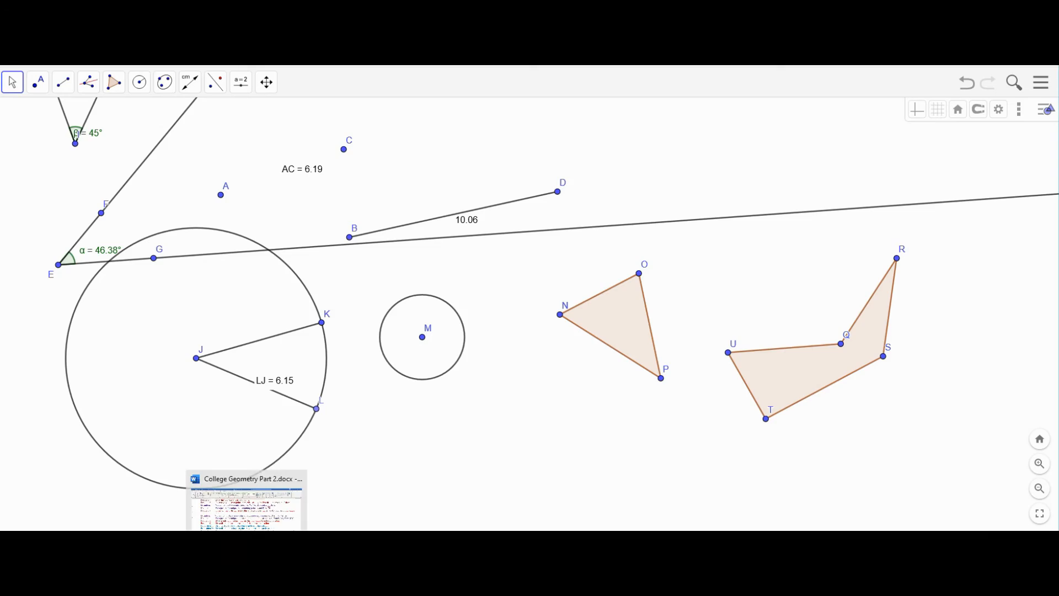
click(231, 510)
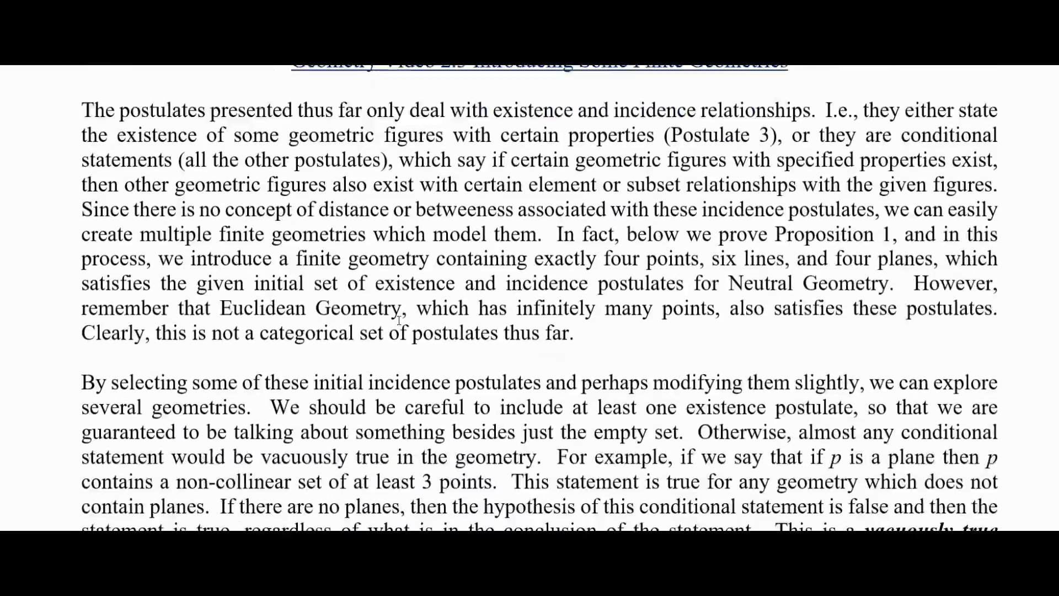
scroll(398, 319, down, 20)
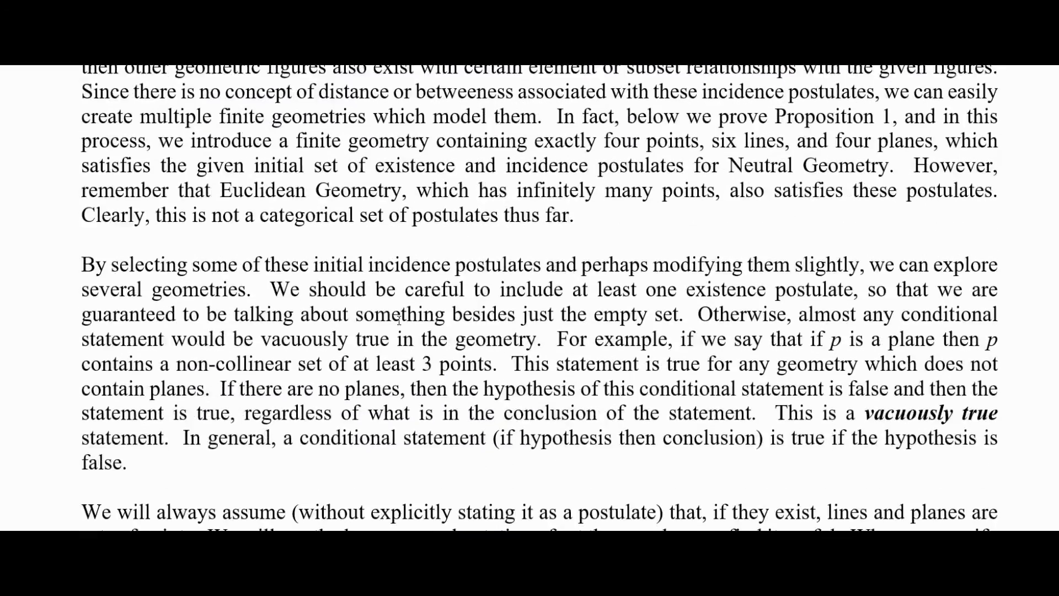
scroll(394, 312, up, 20)
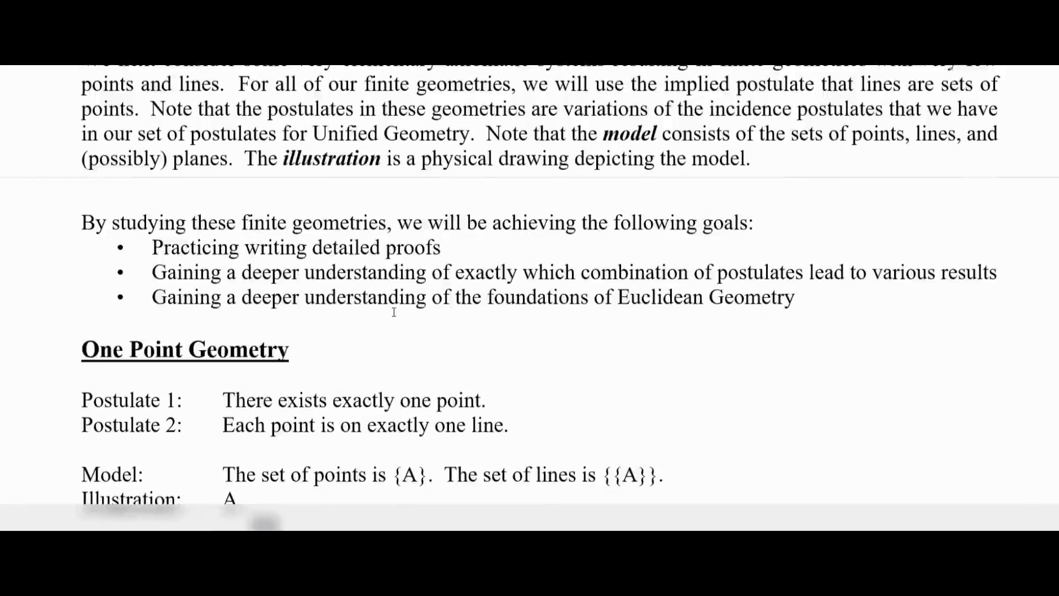
scroll(394, 312, down, 3)
scroll(394, 312, down, 3)
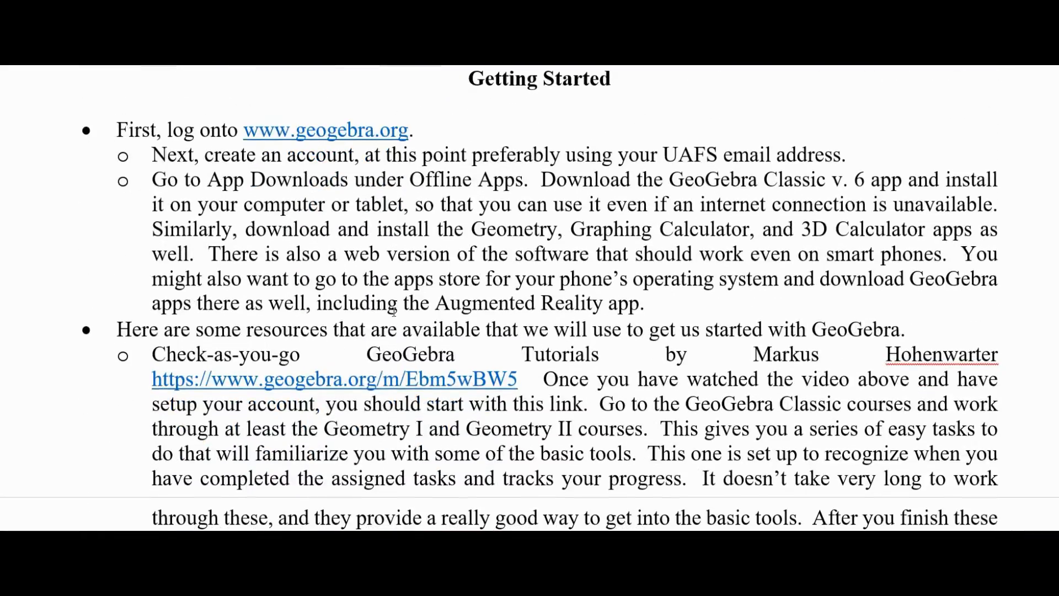
scroll(393, 312, up, 2)
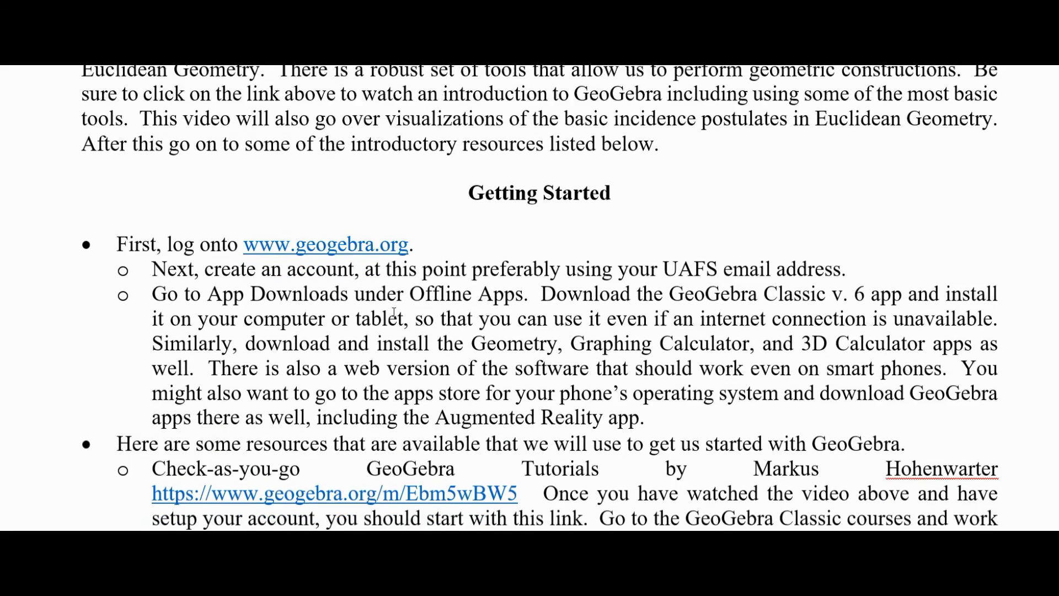
scroll(394, 312, down, 2)
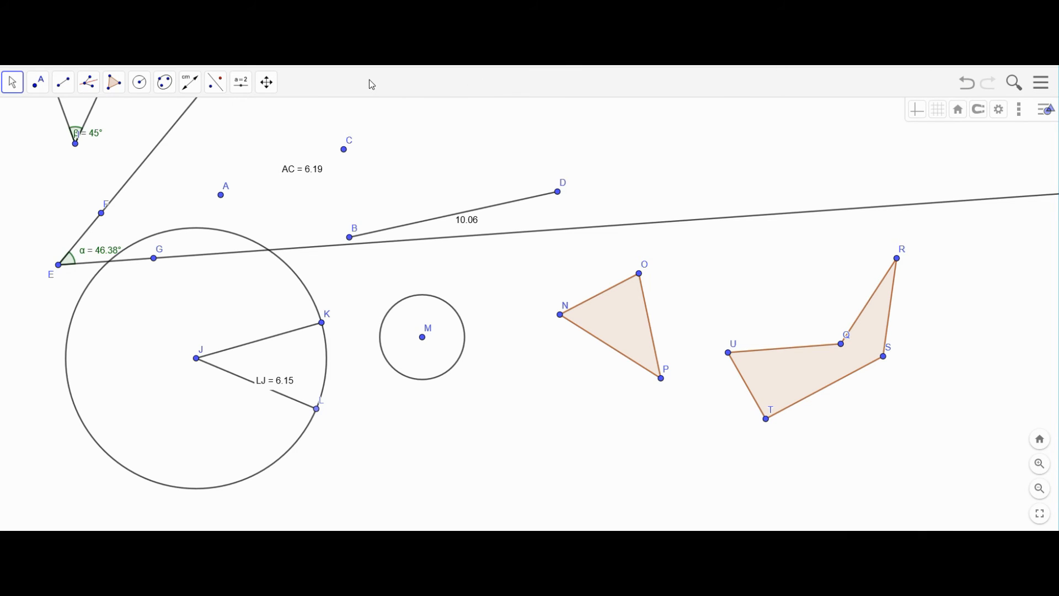
- Navigate to geogebra.org, confirming to leave the unsaved construction page
click(272, 71)
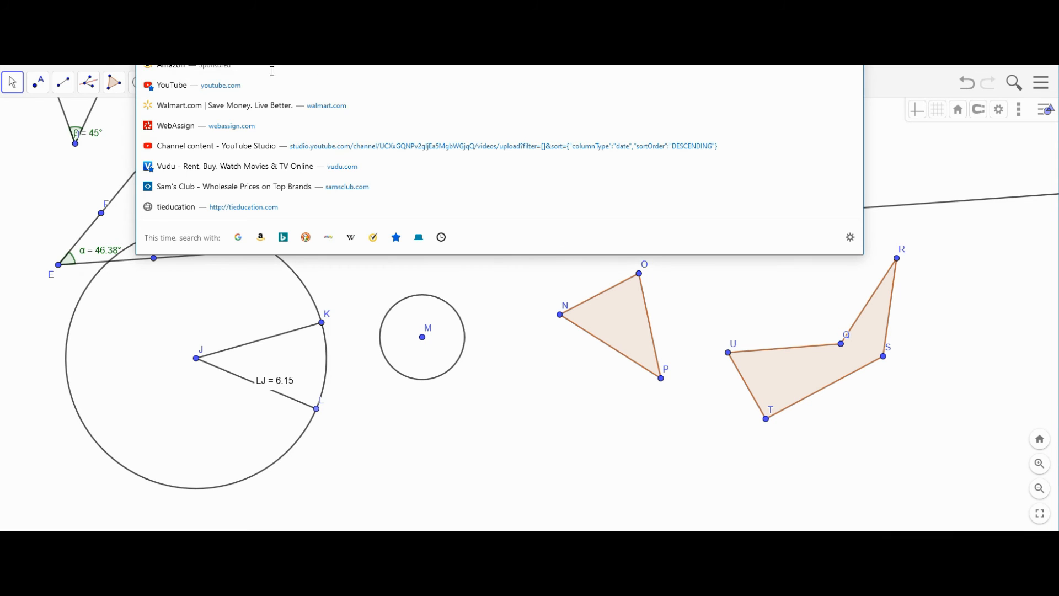
text(geogeb)
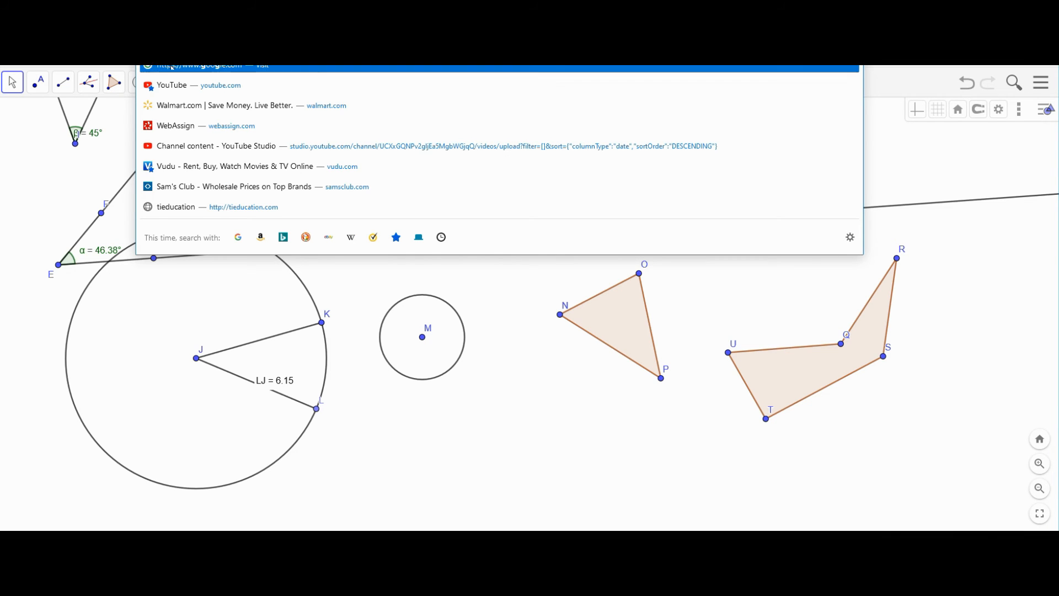
text(ra.org)
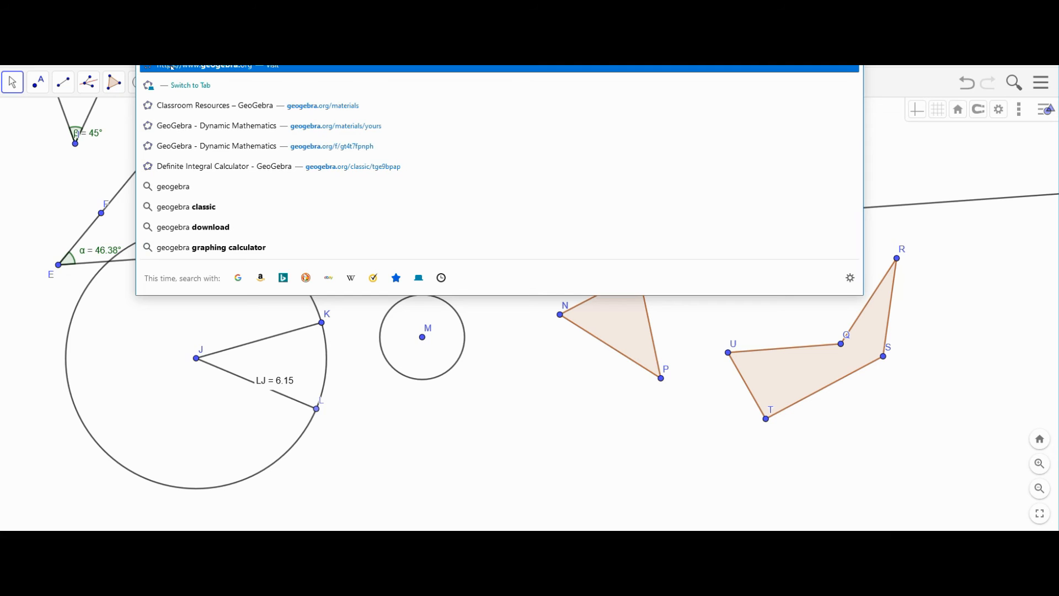
key(Return)
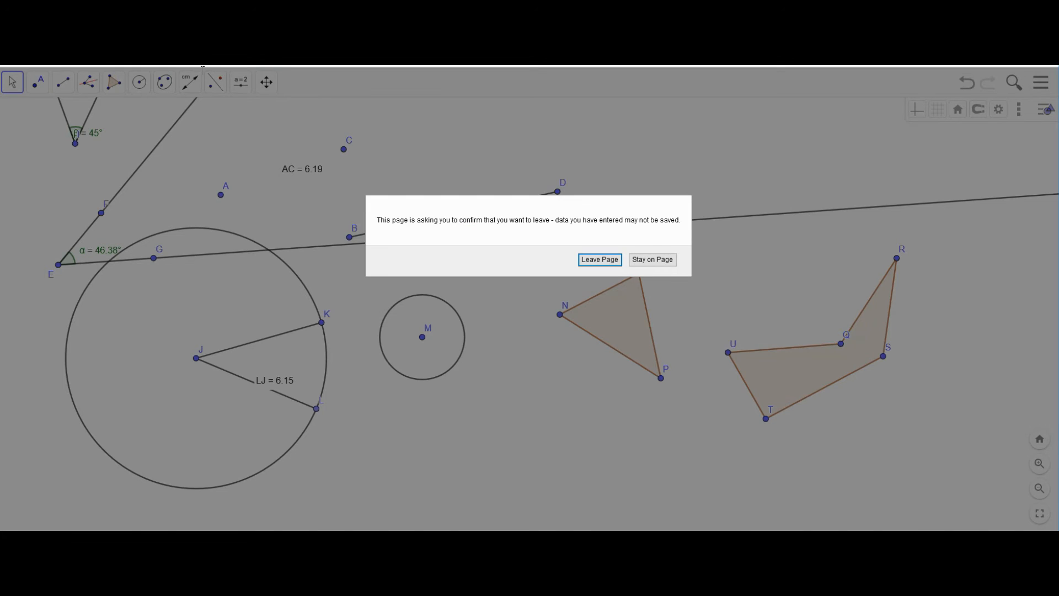
click(606, 259)
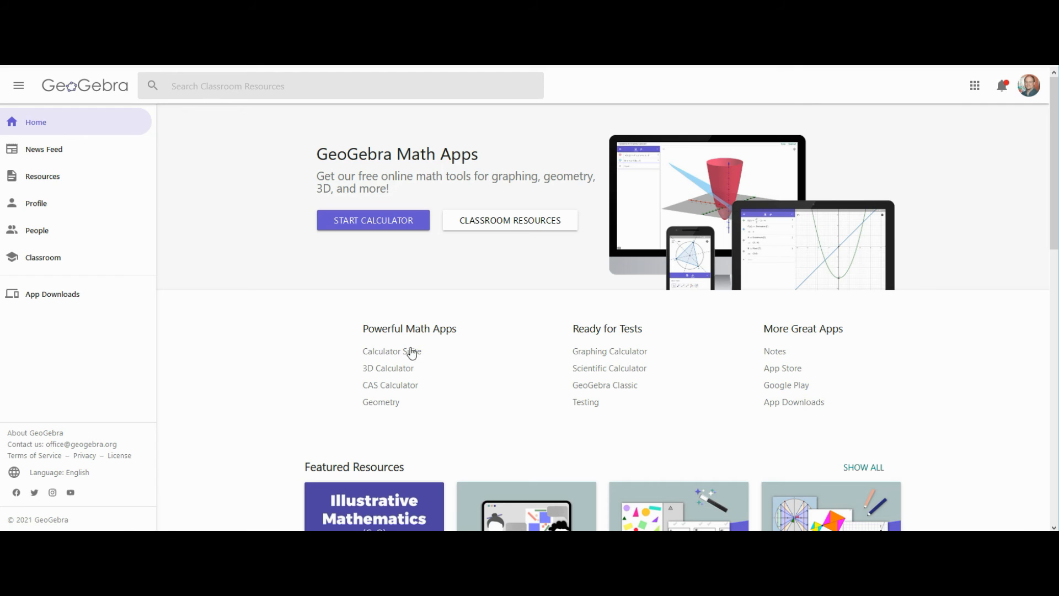
- Go to the App Downloads page on geogebra.org listing Graphing Calculator, Geometry and GeoGebra Classic
click(791, 405)
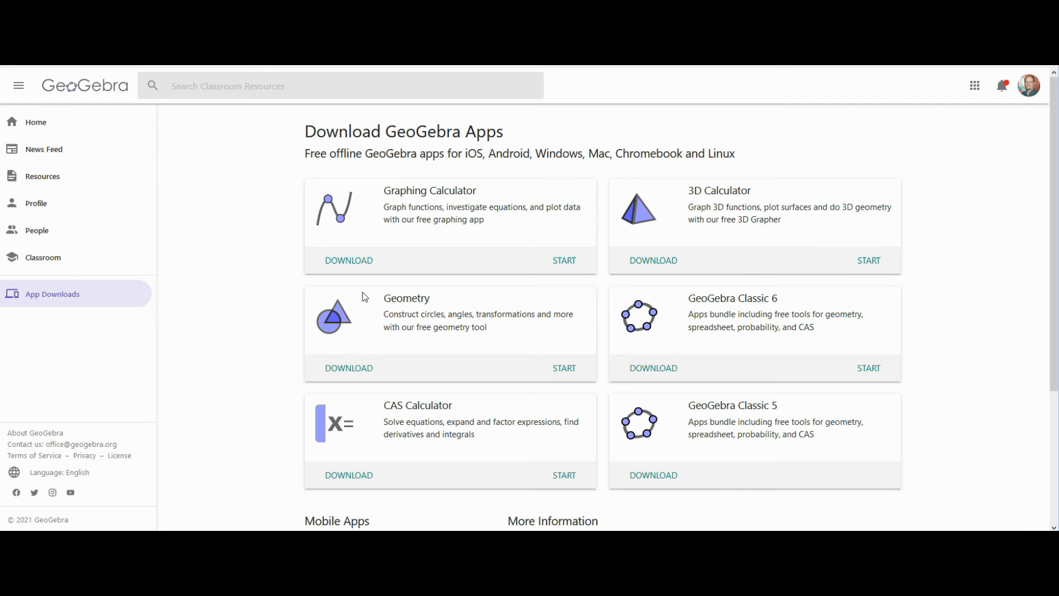
- Open the Classroom Resources page from the Resources link in the sidebar
click(57, 184)
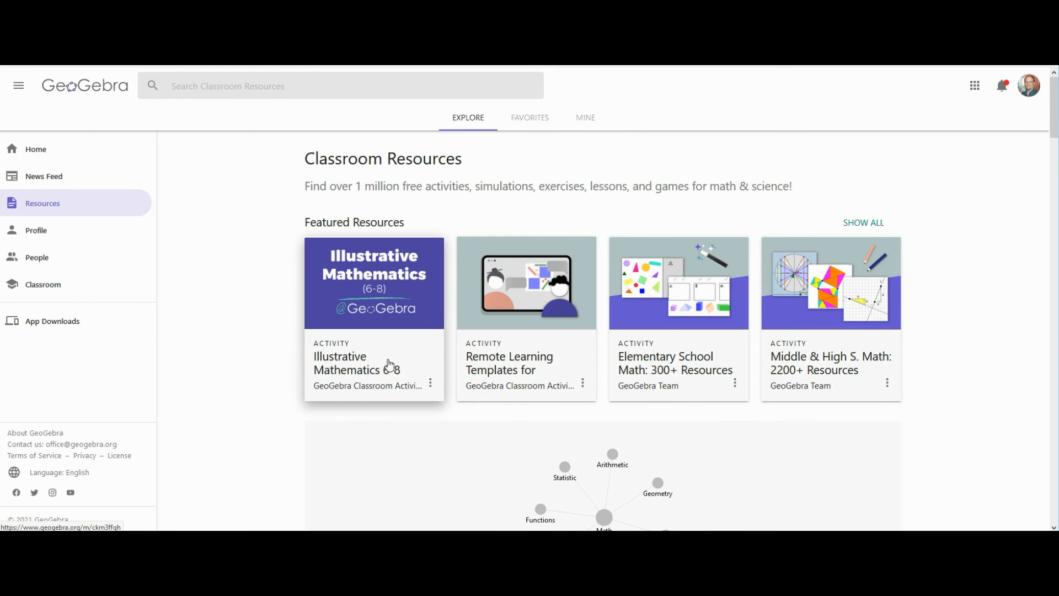
- Open the Geometry topic, then its Congruence subtopic, and scroll through the congruence activities
scroll(560, 422, down, 3)
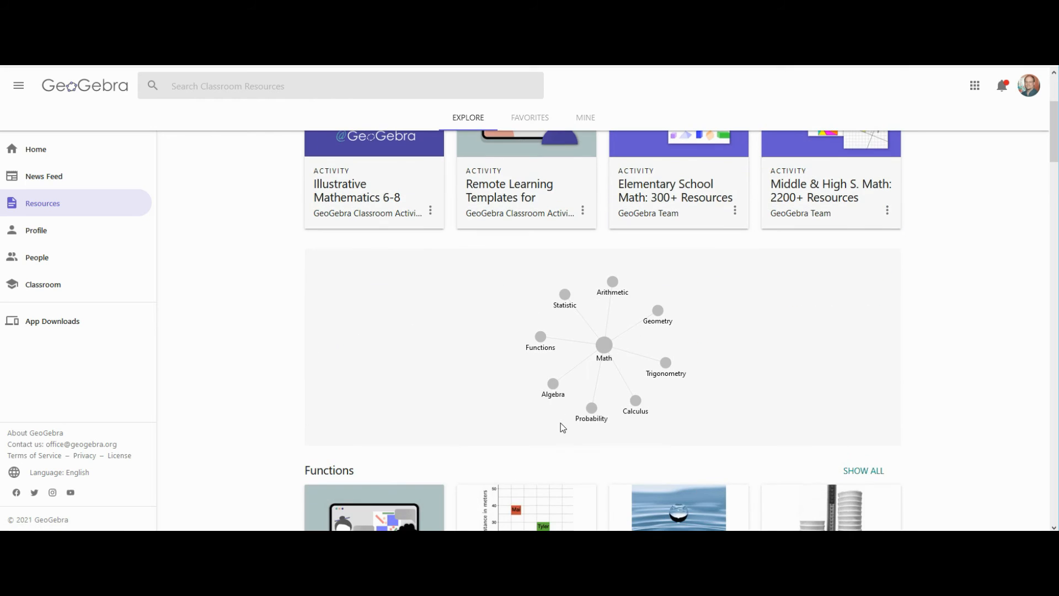
click(657, 313)
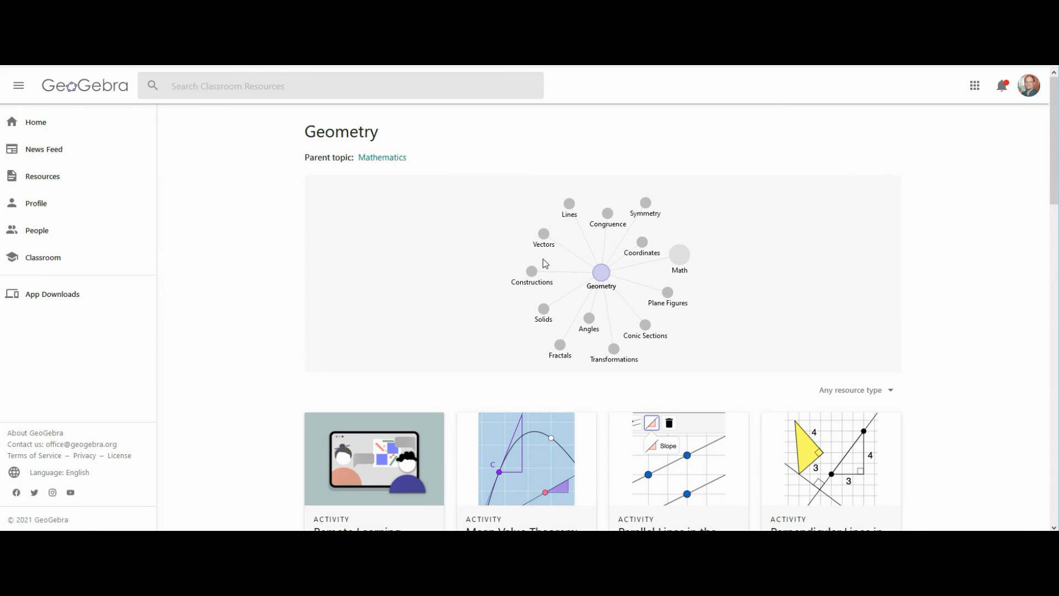
click(608, 214)
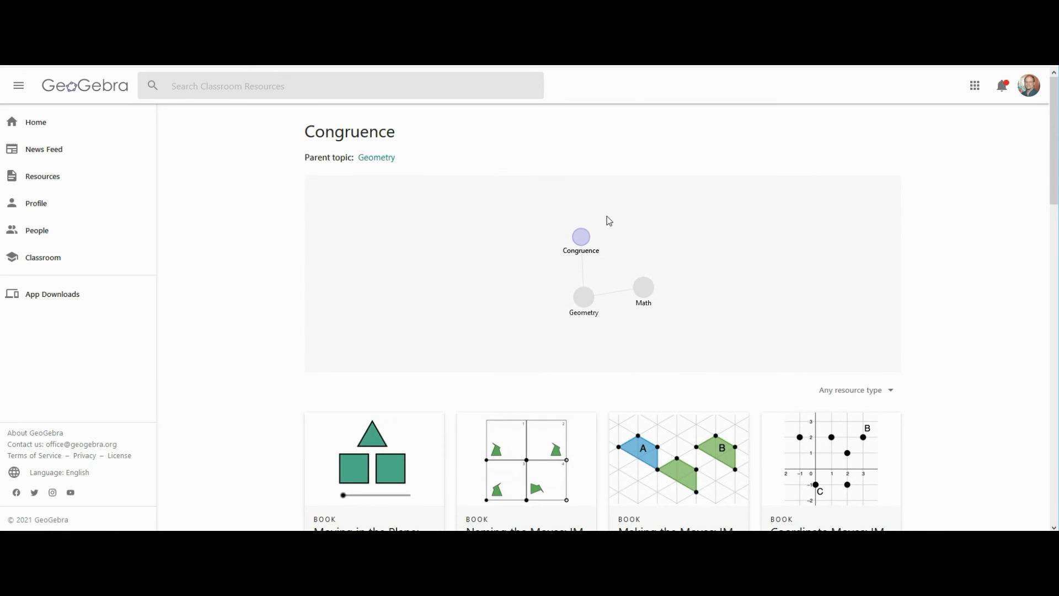
scroll(431, 295, down, 8)
scroll(432, 293, down, 13)
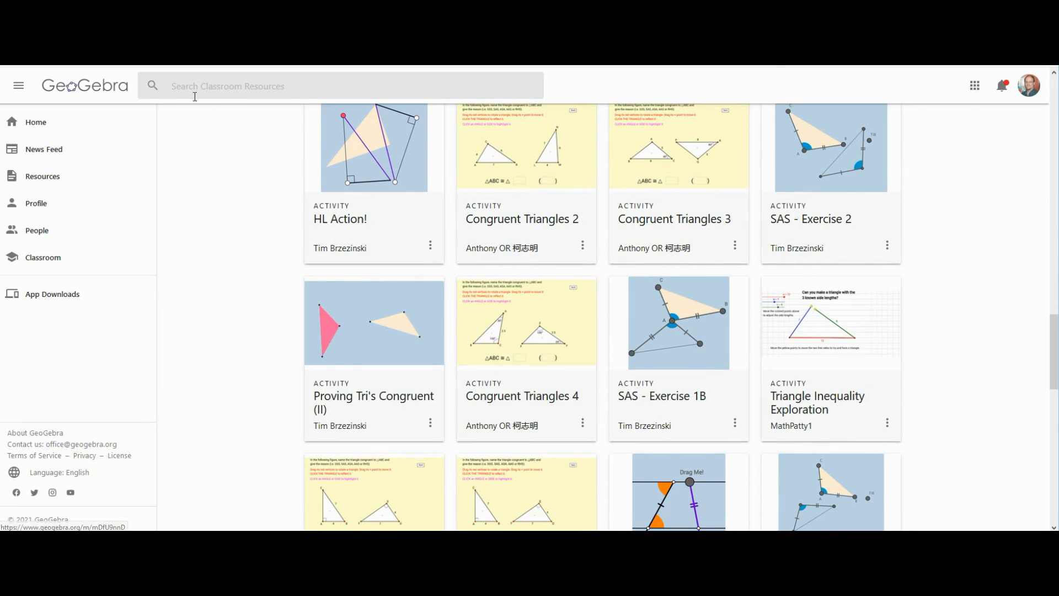
- Search classroom resources for 'triangle' and scroll through the matching activities
click(192, 89)
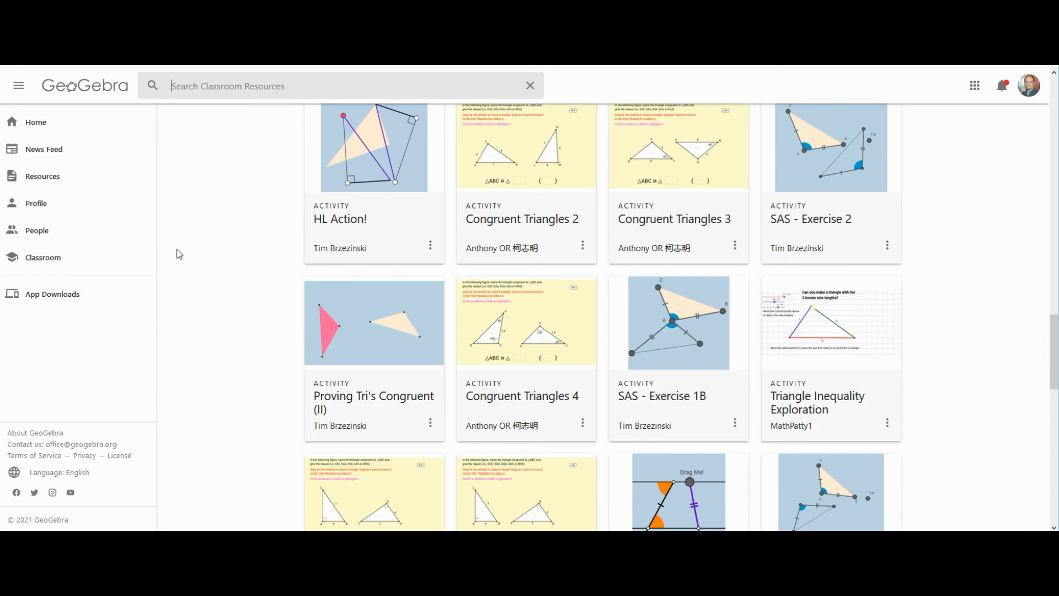
scroll(179, 254, up, 4)
click(185, 91)
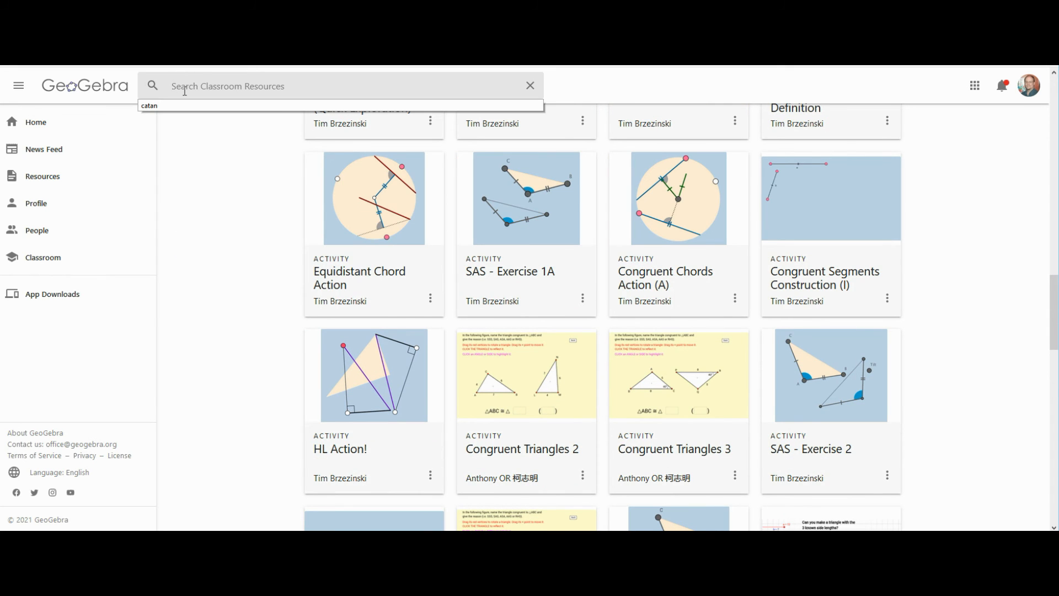
text(triangle)
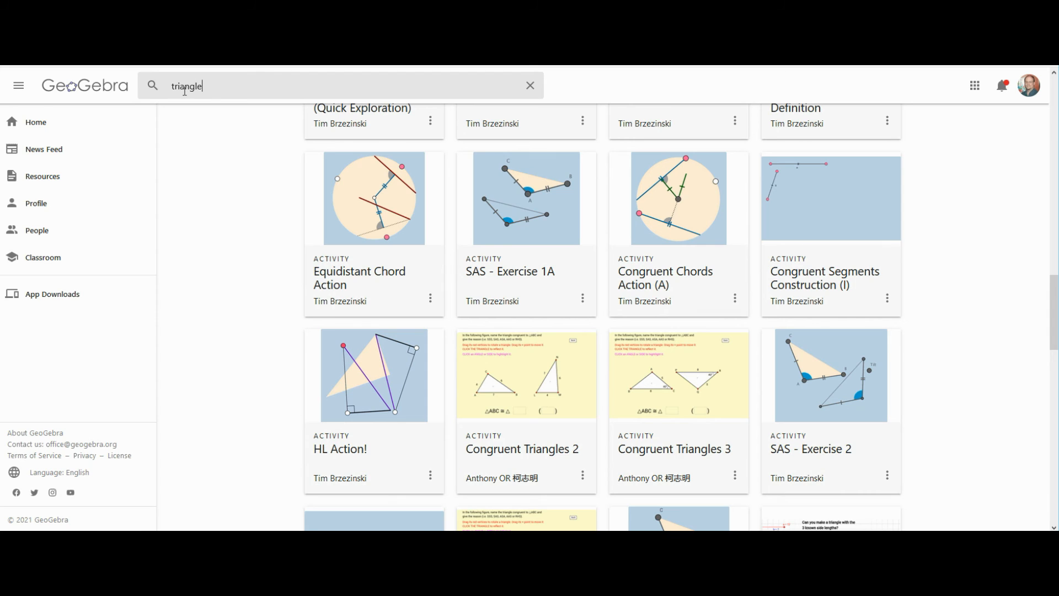
key(Return)
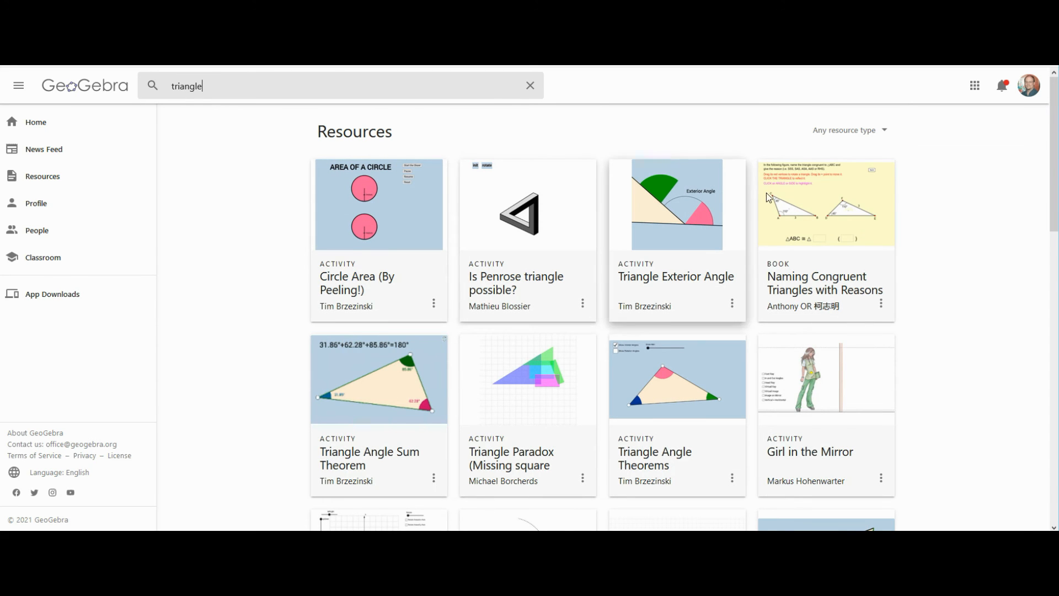
scroll(352, 370, down, 6)
scroll(353, 370, down, 11)
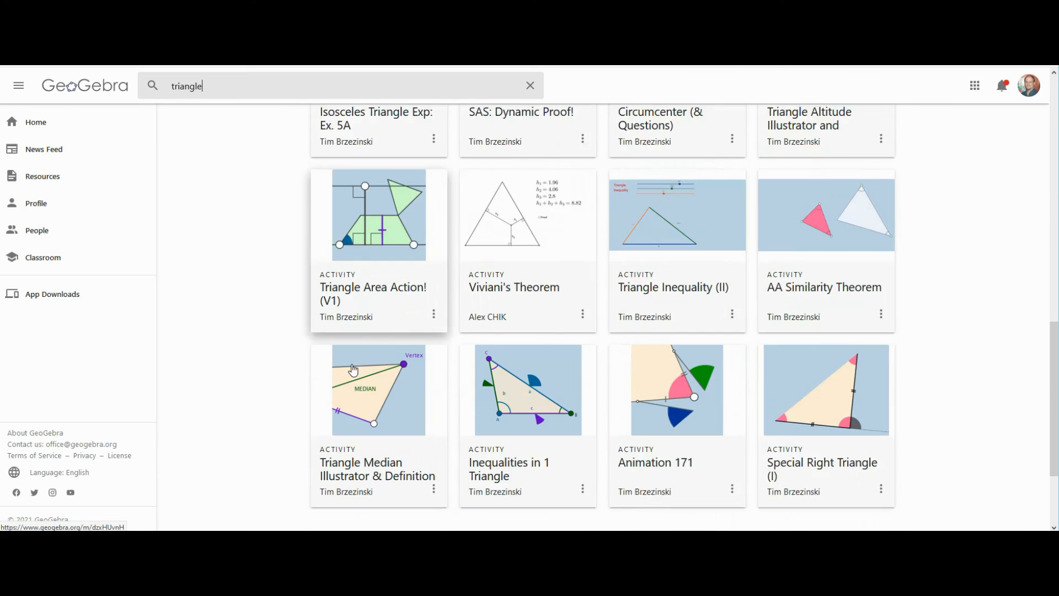
scroll(354, 369, down, 18)
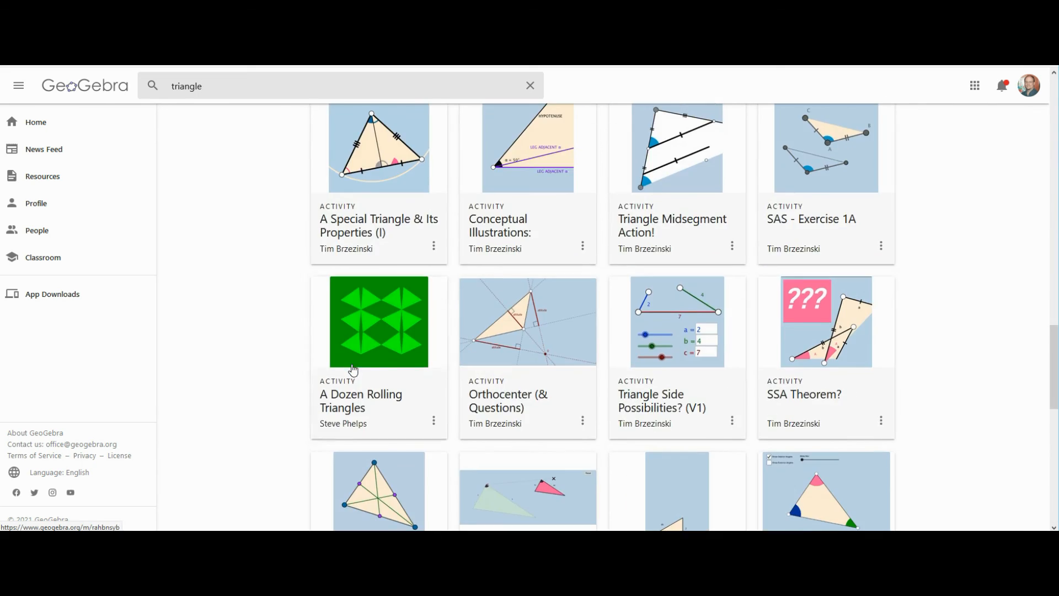
scroll(353, 369, down, 12)
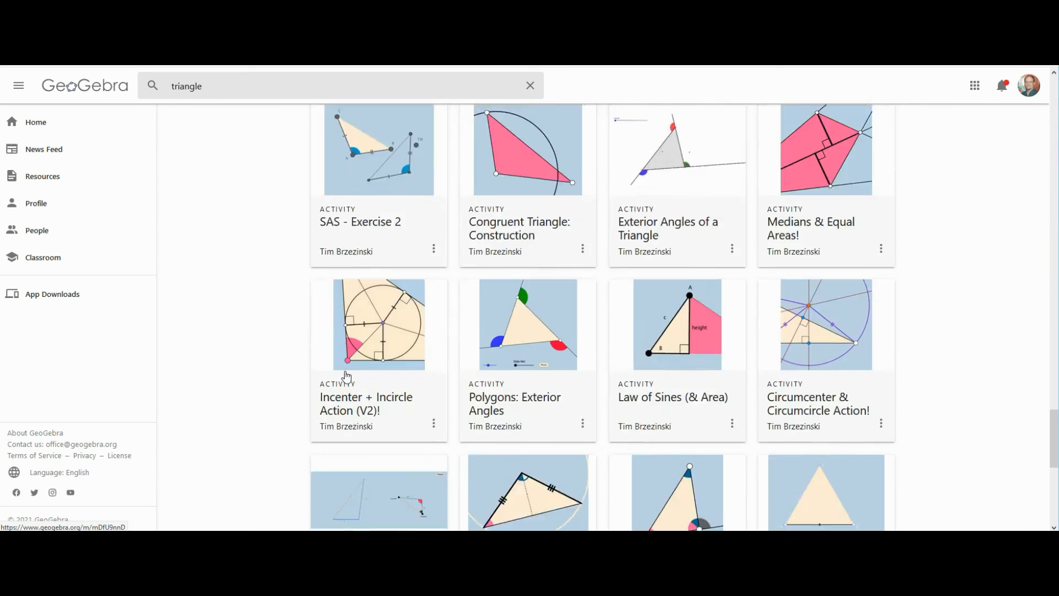
scroll(347, 374, up, 20)
scroll(346, 377, up, 15)
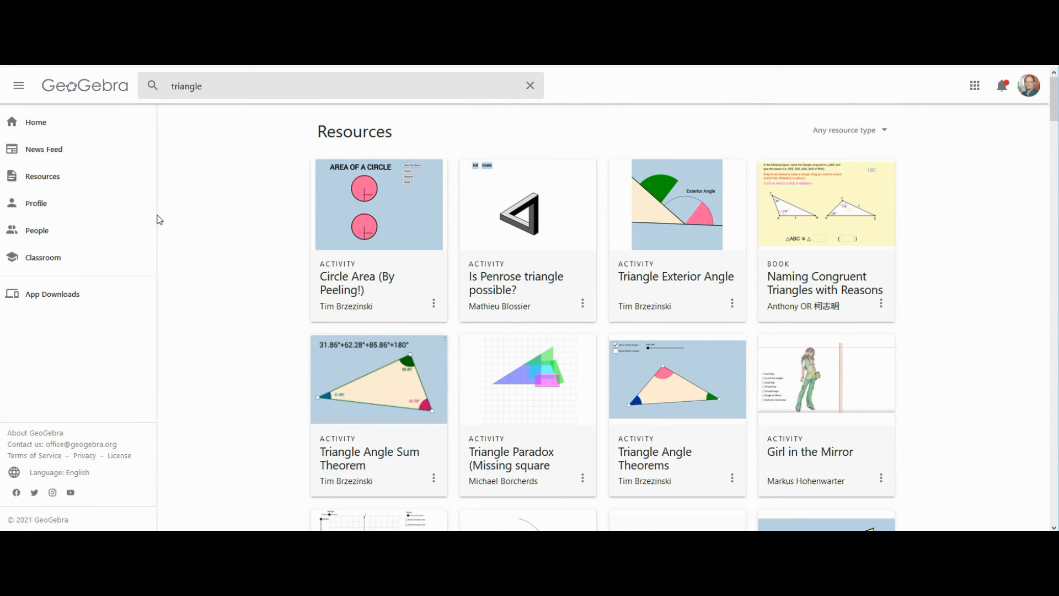
- Browse the Geometry folder under the MINE tab of Resources, then go back Home
click(69, 190)
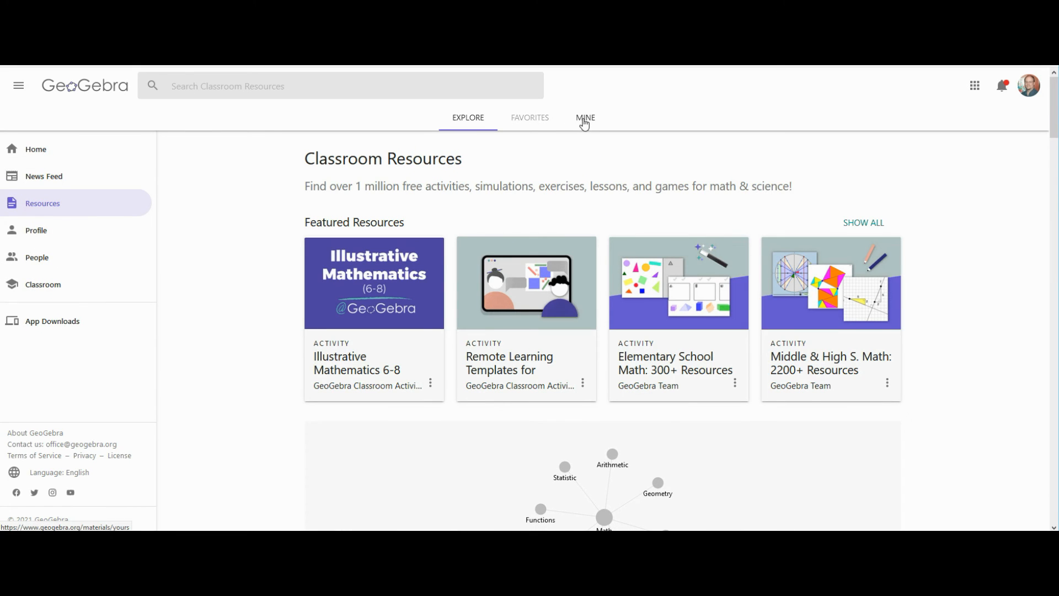
click(584, 122)
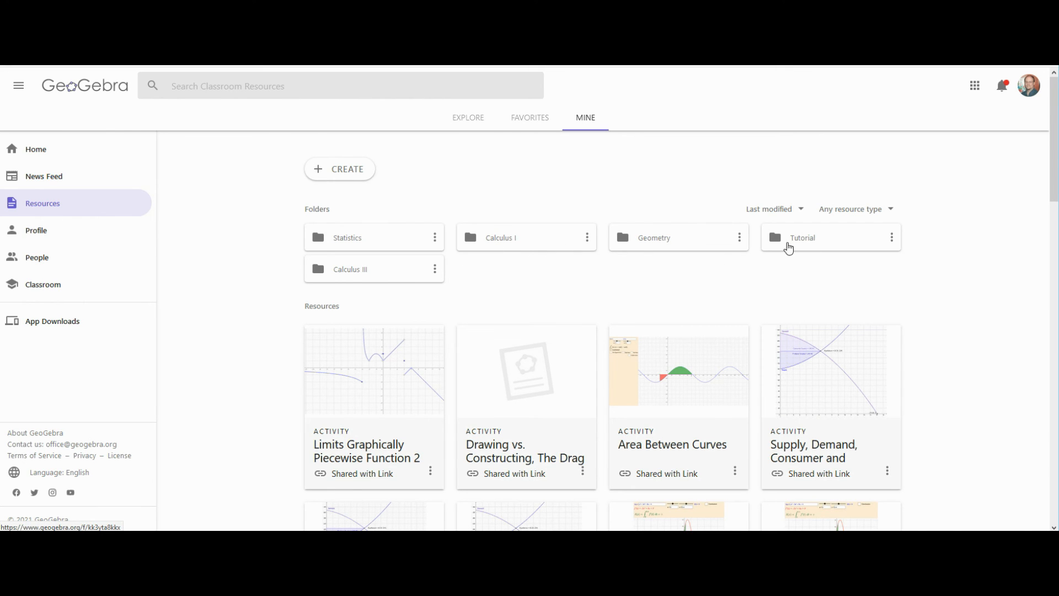
click(654, 241)
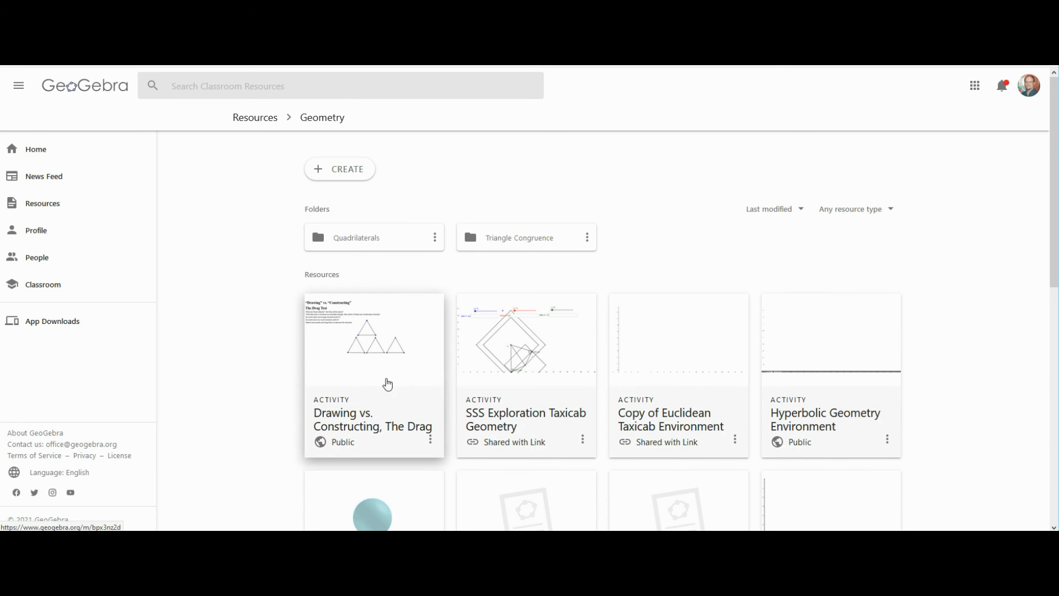
scroll(651, 401, down, 3)
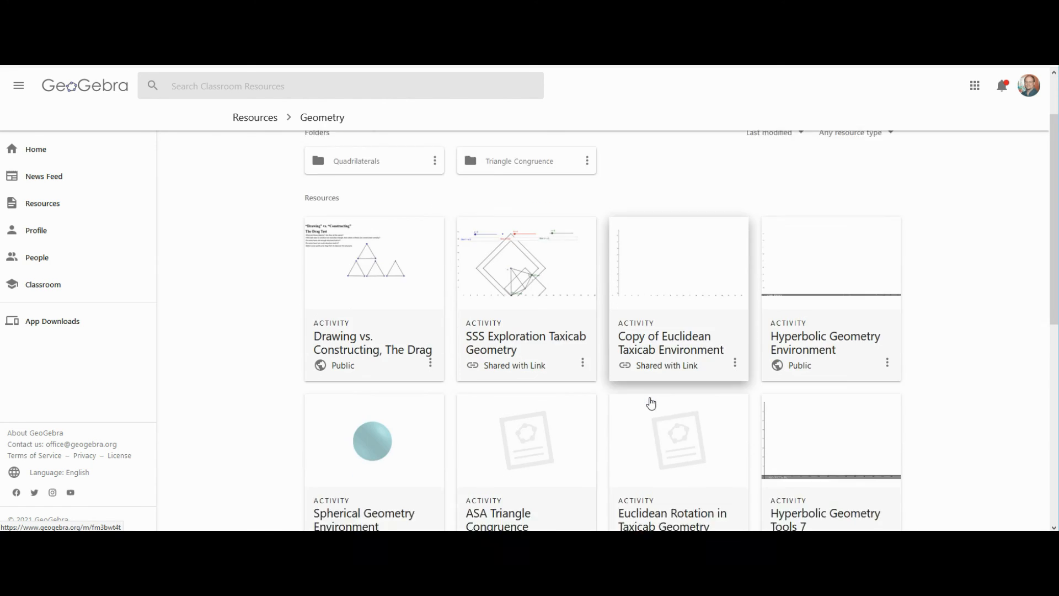
scroll(650, 402, down, 6)
scroll(621, 390, up, 10)
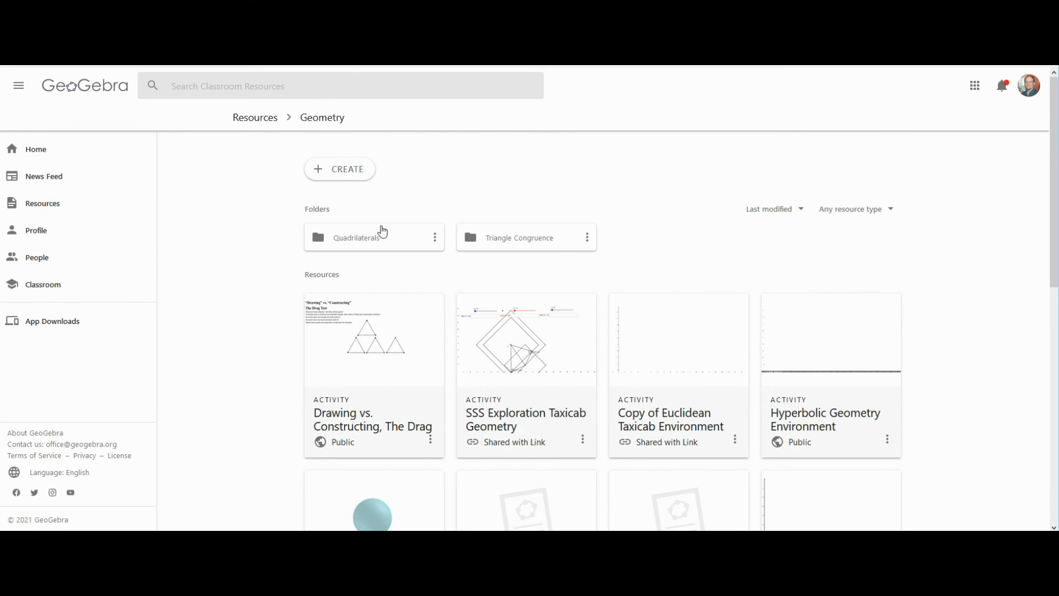
click(50, 156)
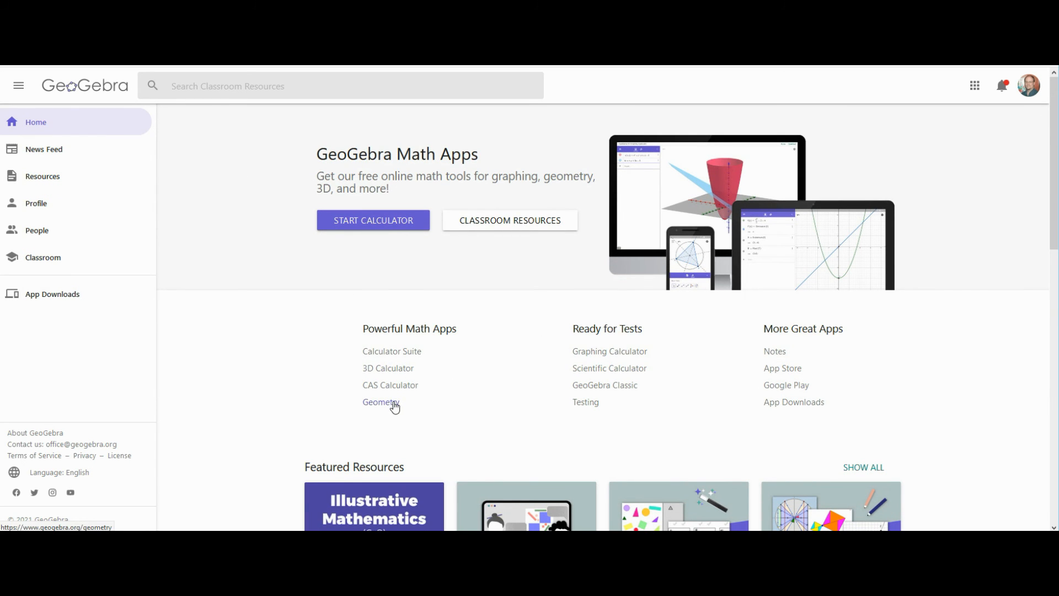
- Launch the online Geometry app from Powerful Math Apps and pick the Segment tool
click(381, 402)
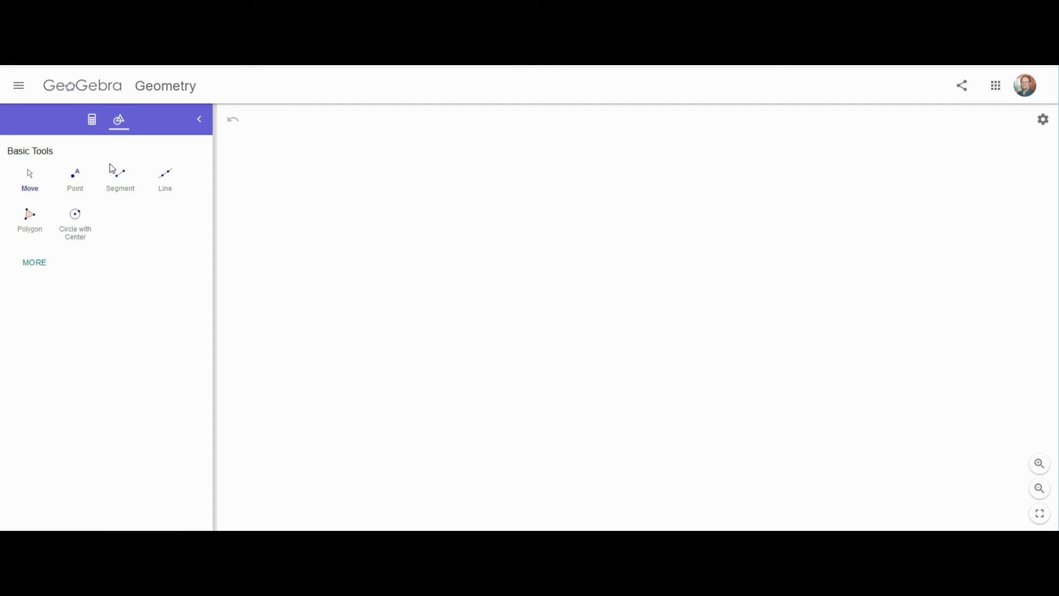
click(123, 190)
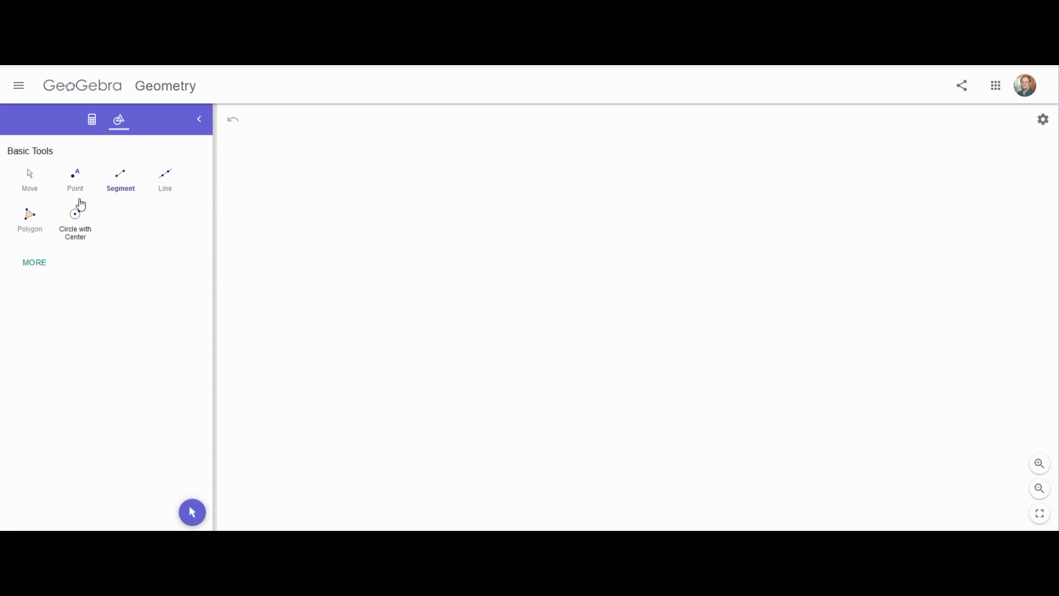
- Draw a circle centred at A through B, then the radius segment AB
click(78, 222)
click(343, 288)
click(408, 252)
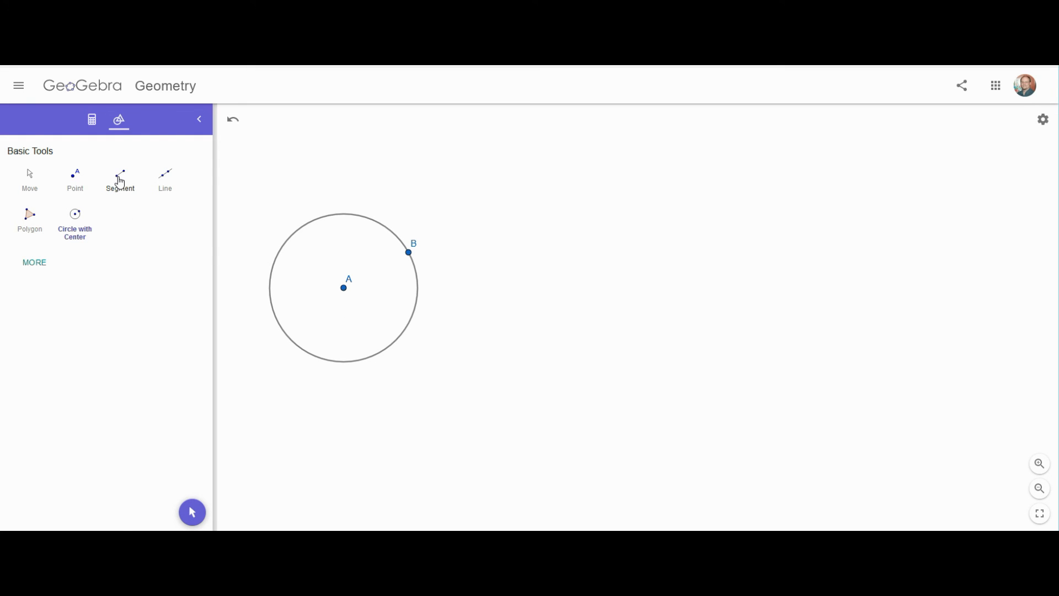
click(120, 183)
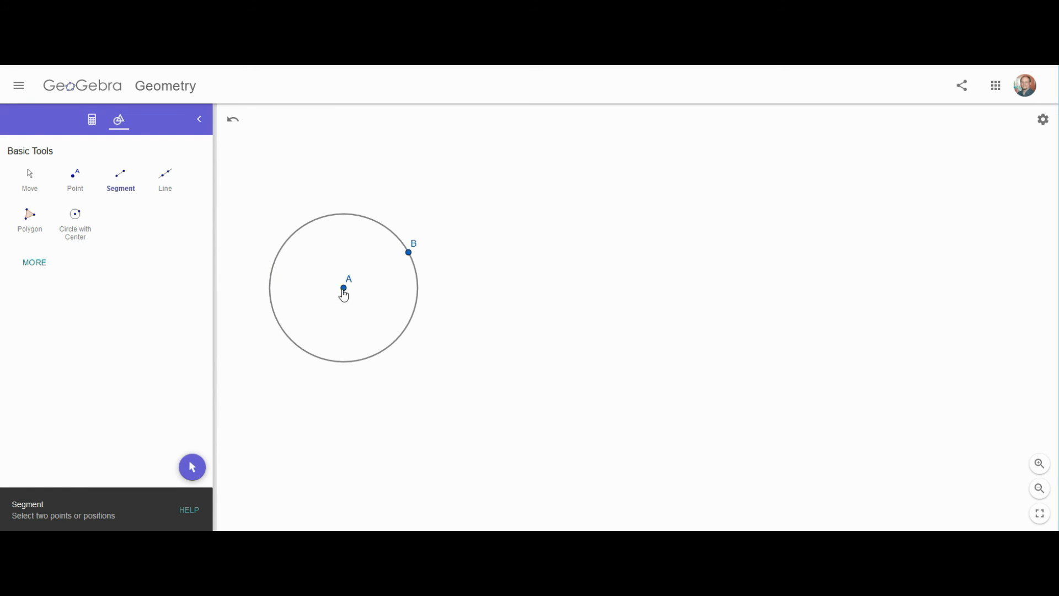
click(343, 290)
click(407, 253)
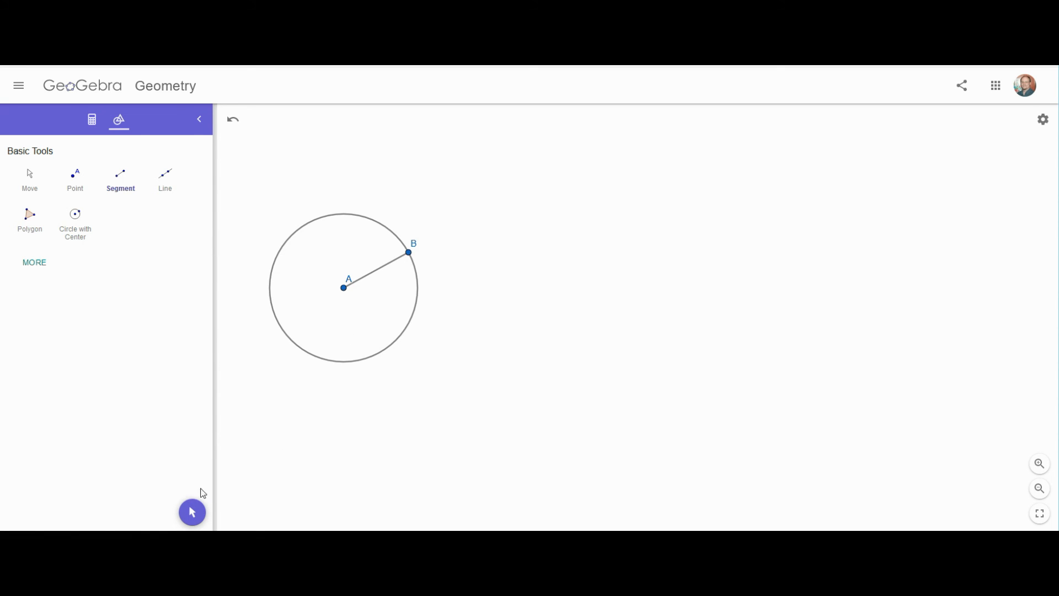
- Show all tools under MORE, then glance at the profile and other-apps menus
click(34, 269)
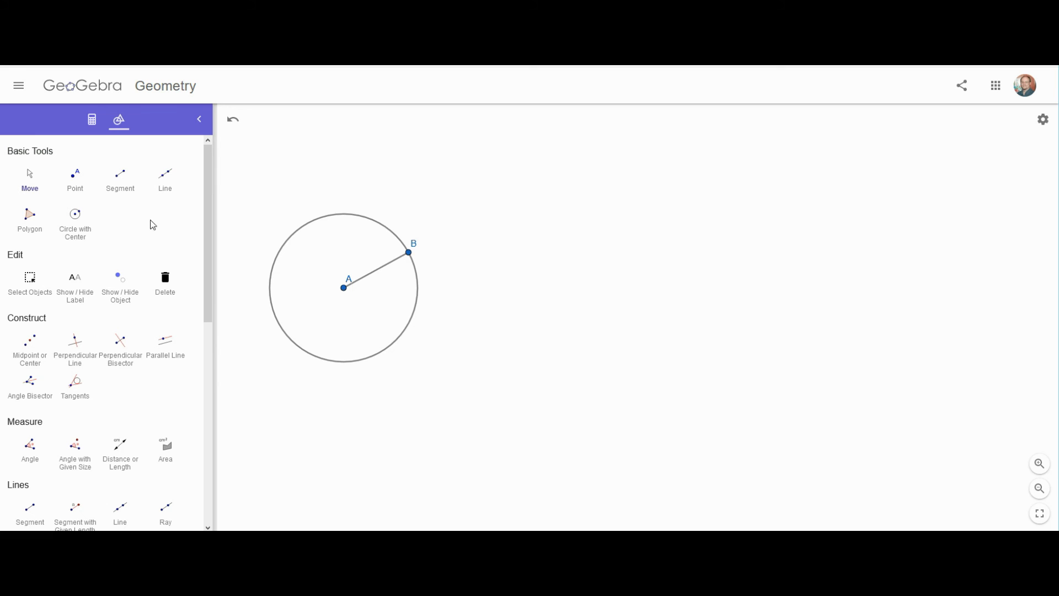
drag(208, 242, 210, 512)
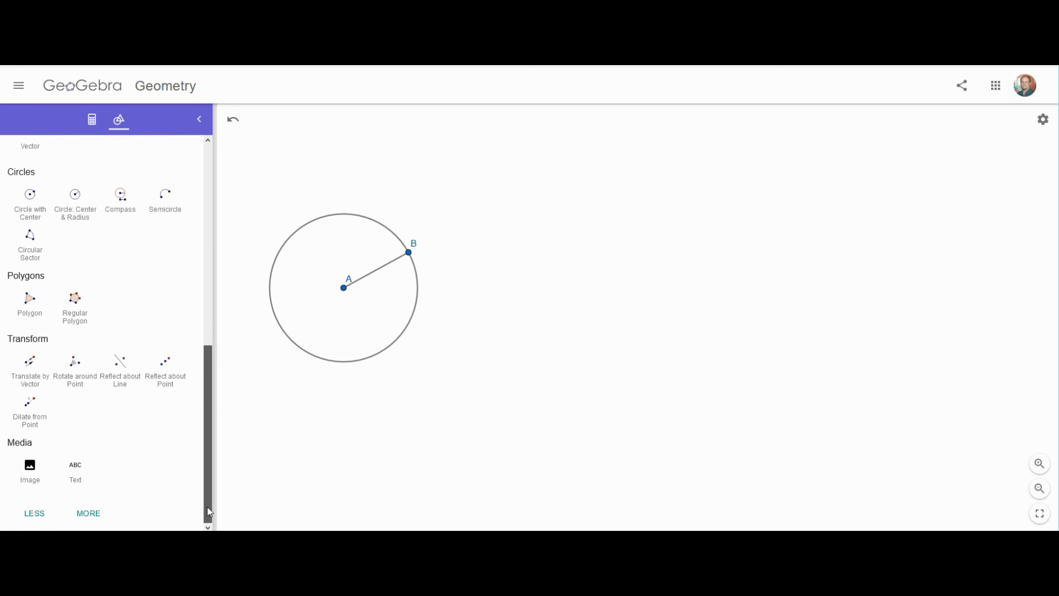
drag(215, 449, 216, 206)
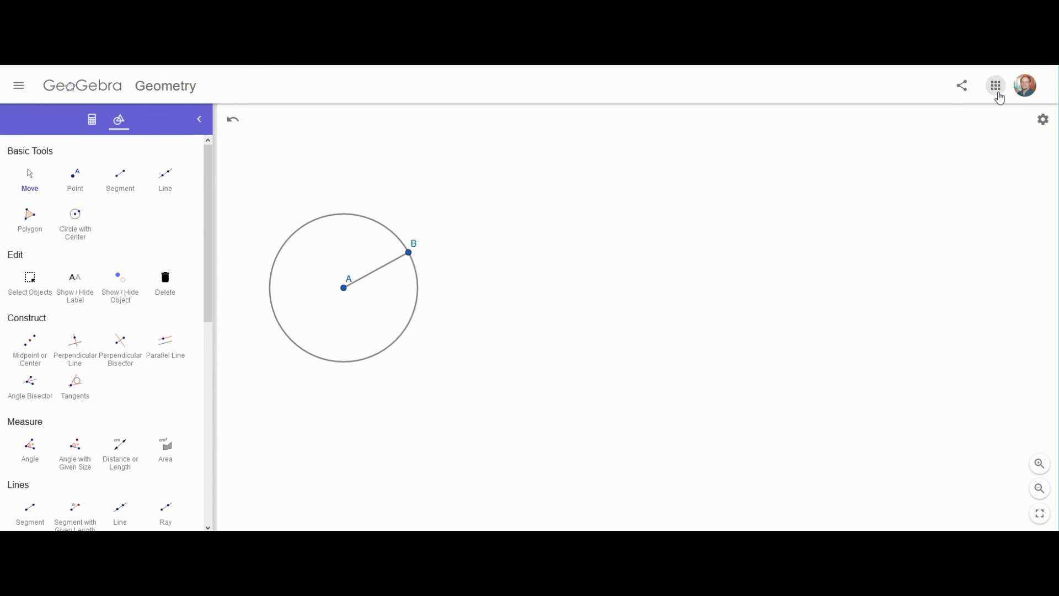
click(1024, 91)
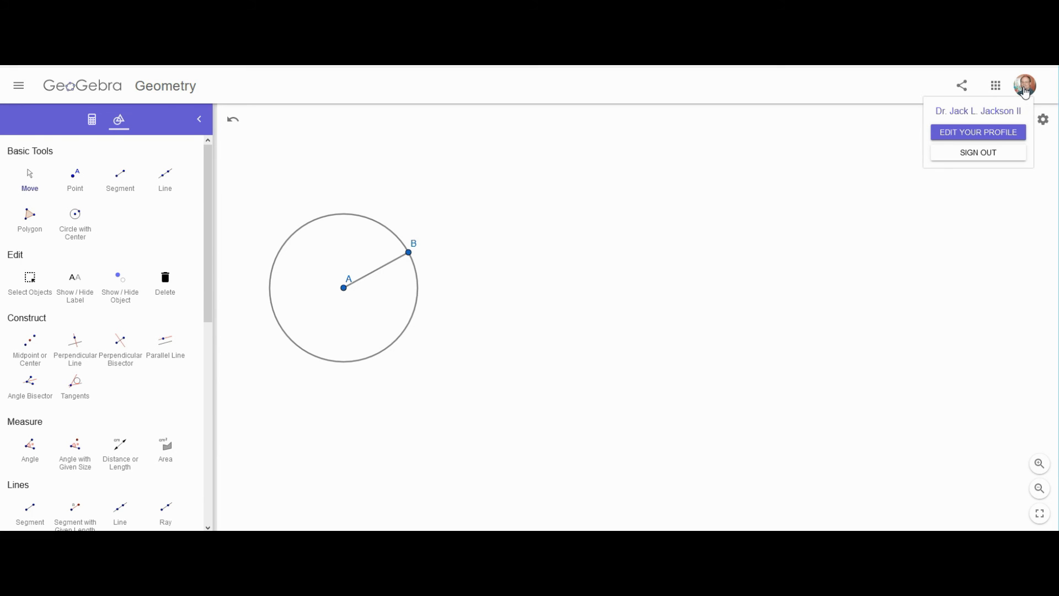
click(896, 193)
click(996, 86)
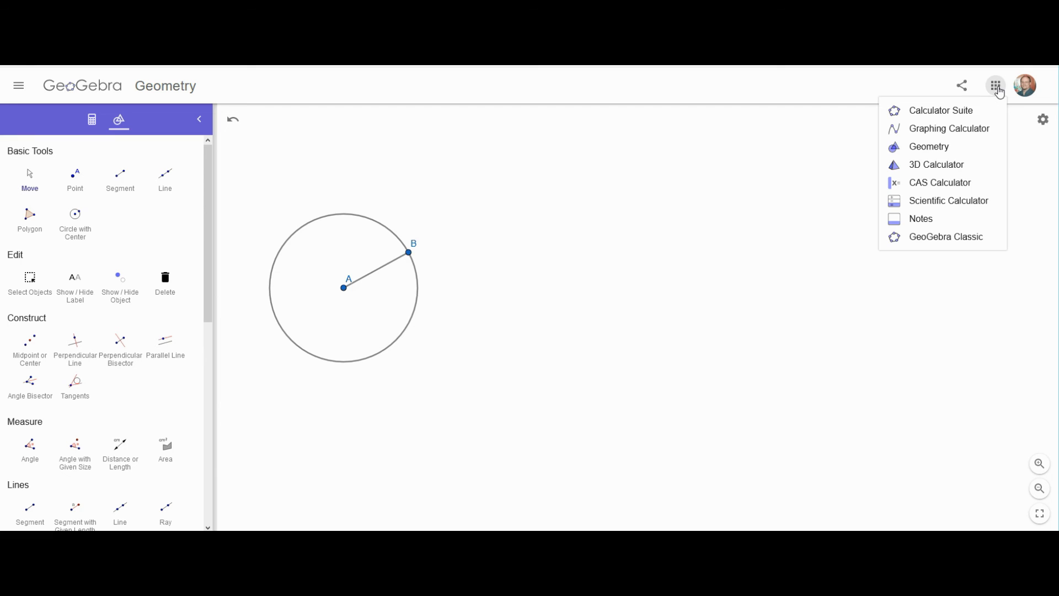
click(844, 221)
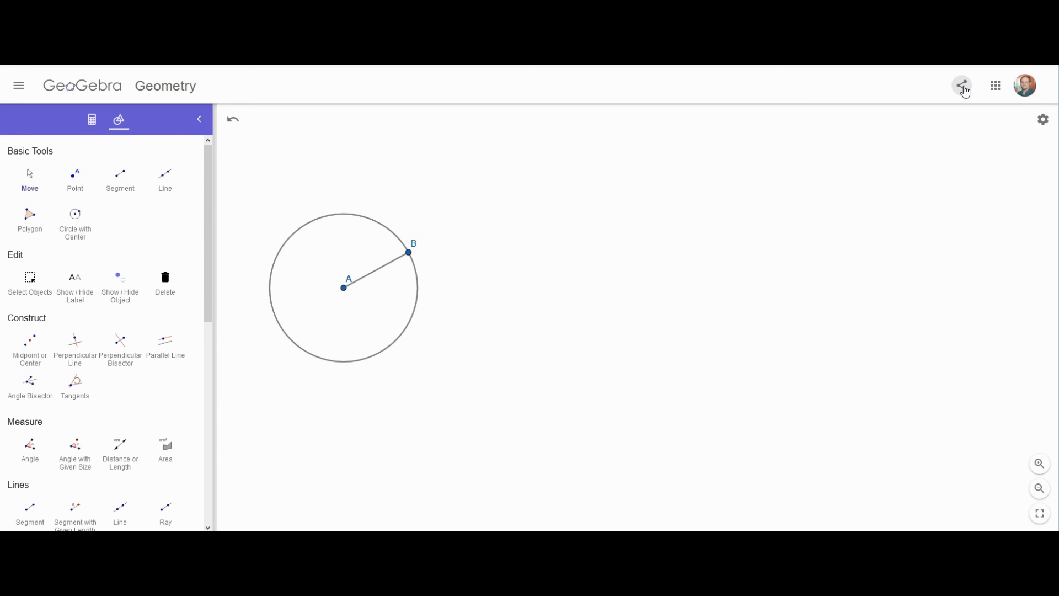
- View the graphics Settings from the gear menu, close them, and return to the geogebra.org home tab
click(1043, 121)
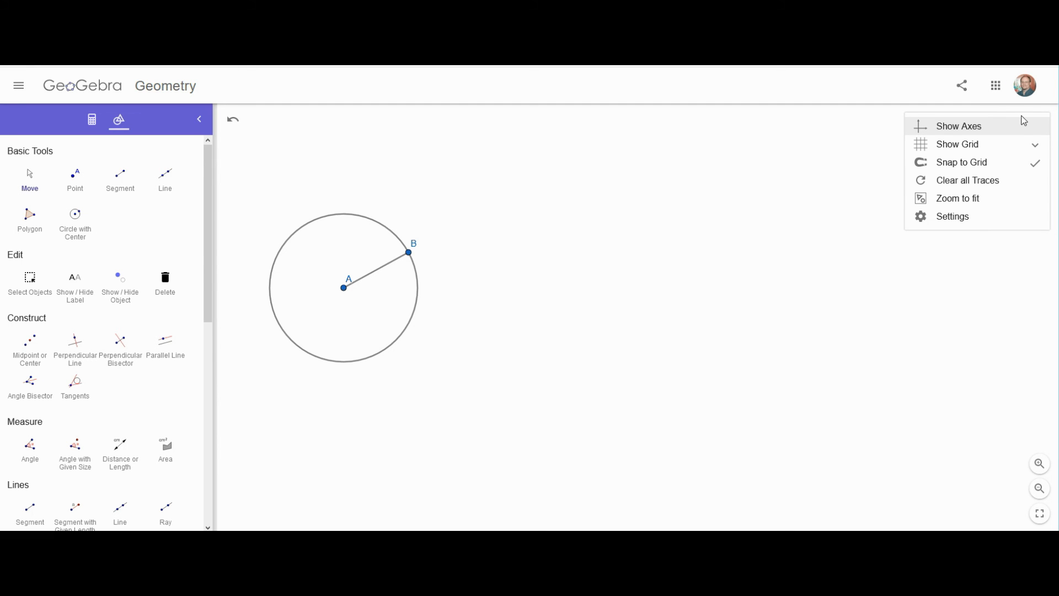
click(945, 219)
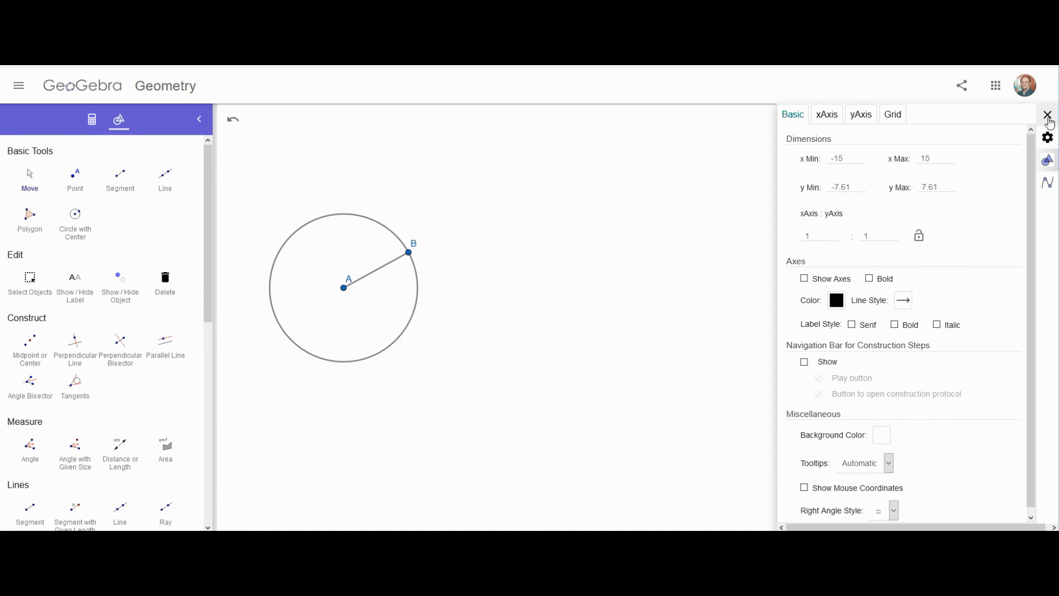
click(1047, 115)
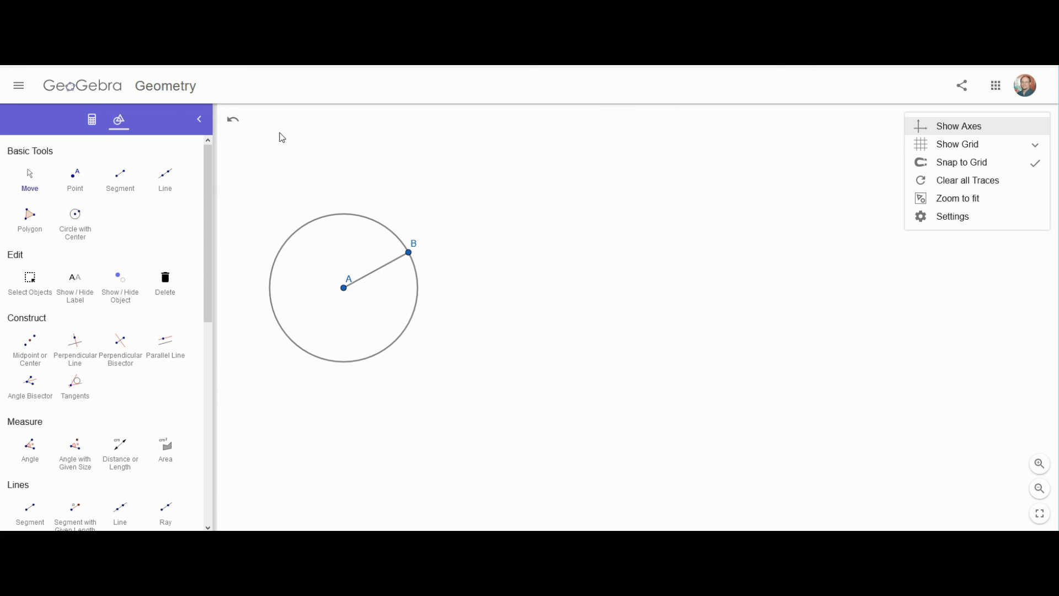
scroll(227, 160, up, 1)
scroll(364, 220, down, 1)
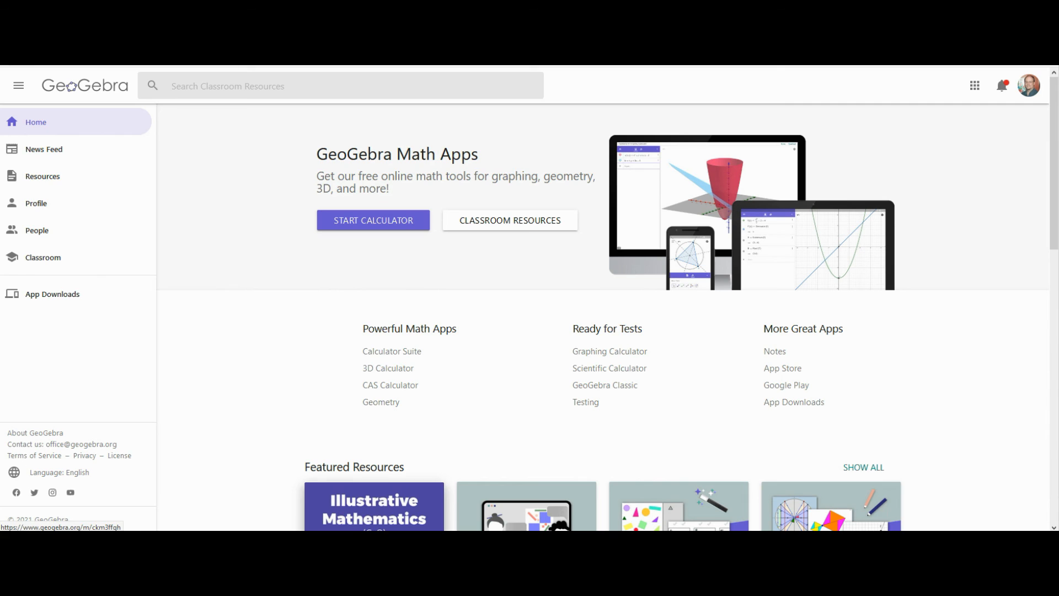
- Bring up GeoGebra Classic, resize and reposition its window, and choose the Geometry perspective
click(315, 542)
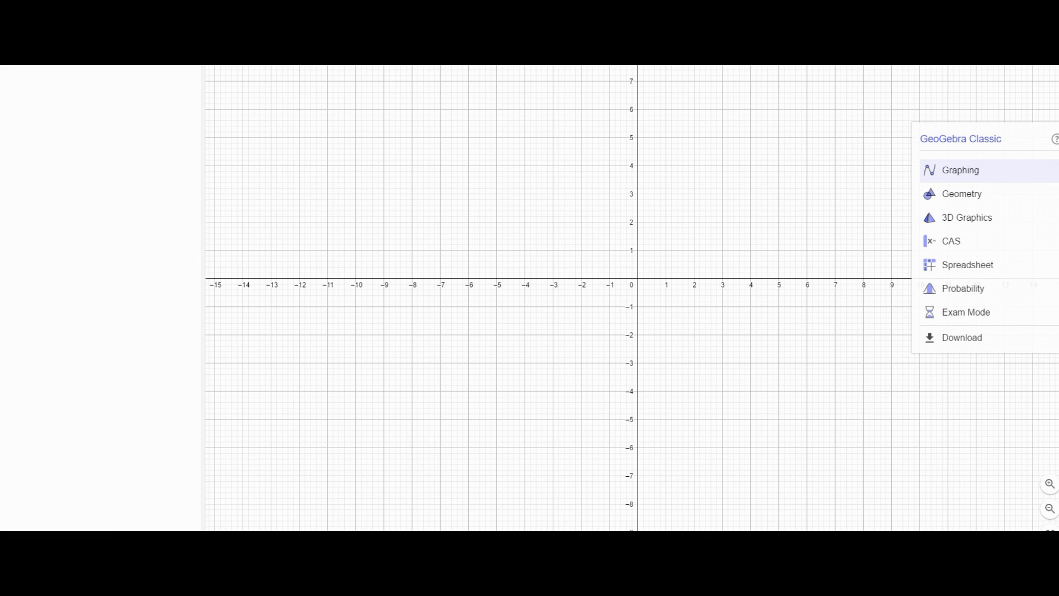
drag(1058, 552, 700, 386)
drag(572, 65, 769, 118)
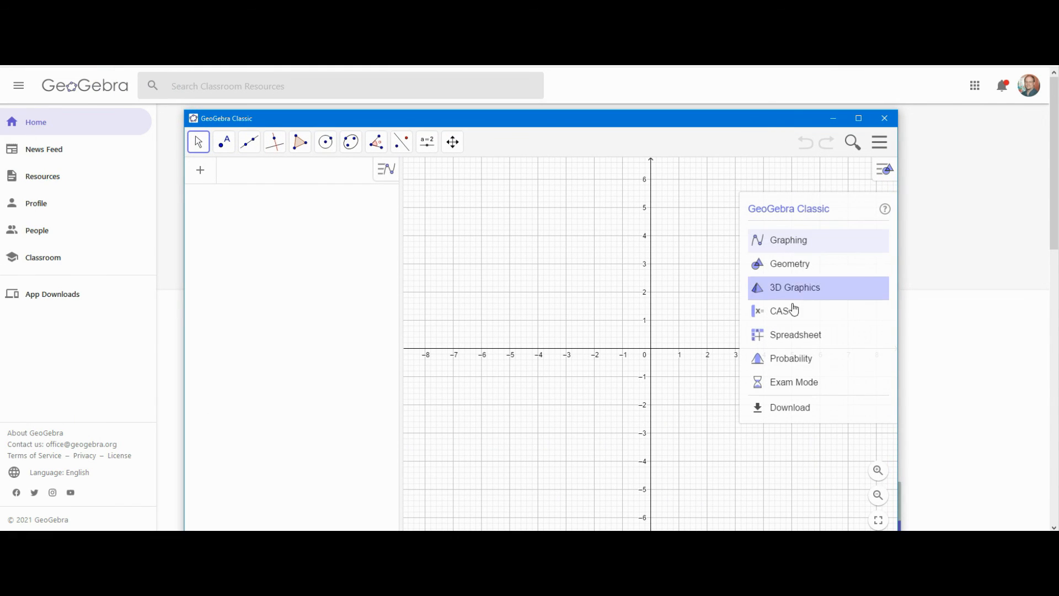
click(788, 267)
- Draw the filled quadrilateral ABCD with the Polygon tool, closing it back at A
click(300, 142)
click(327, 310)
click(387, 258)
click(430, 339)
click(316, 372)
click(330, 318)
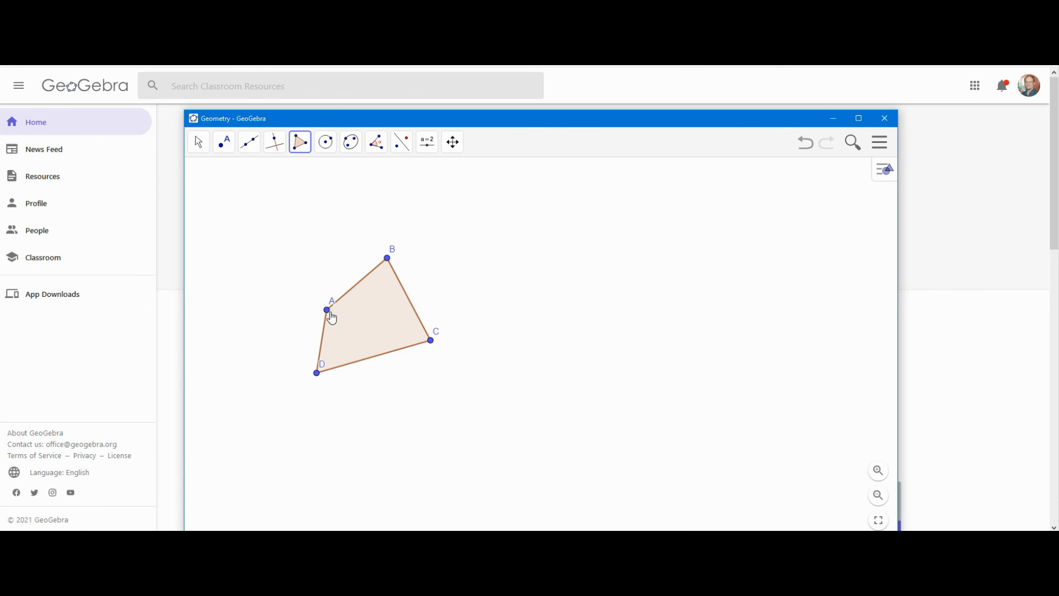
- Inspect the Save dialog's 'Untitled' title and visibility options, cancel, and reopen the menu
click(882, 146)
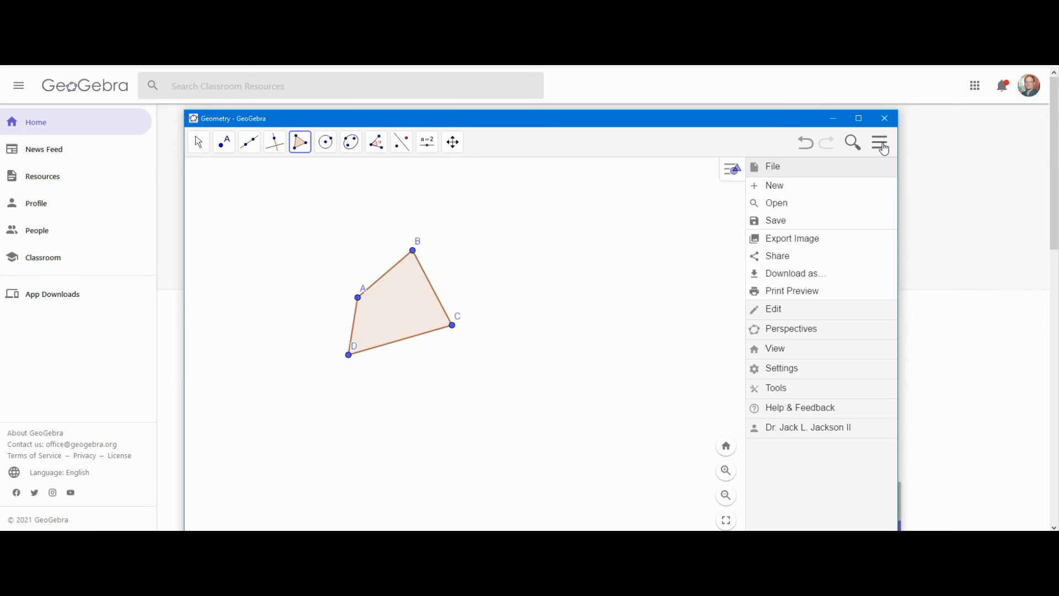
click(772, 222)
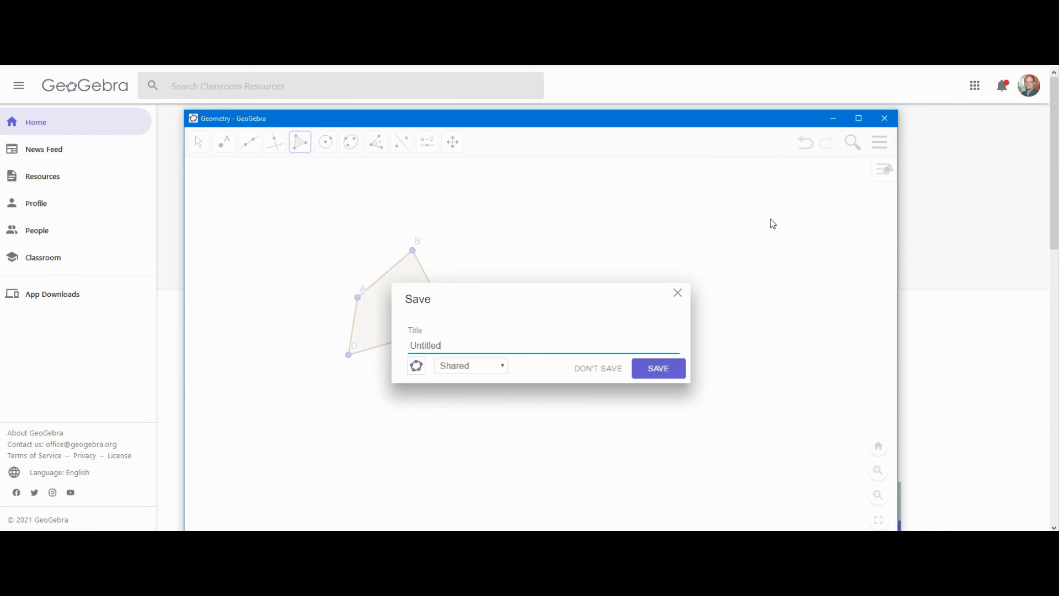
drag(448, 348, 406, 348)
click(502, 367)
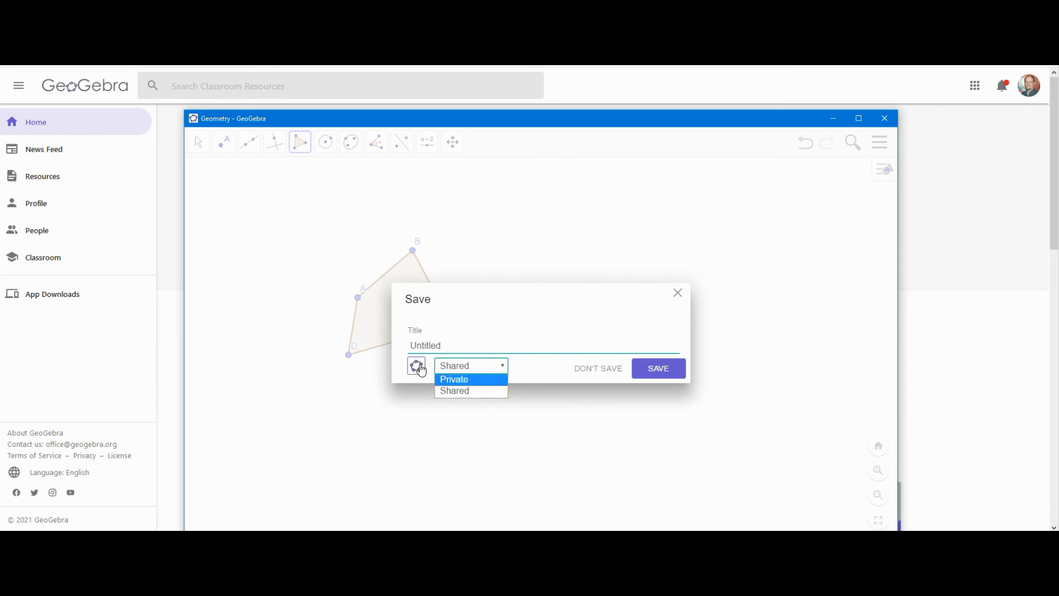
click(677, 293)
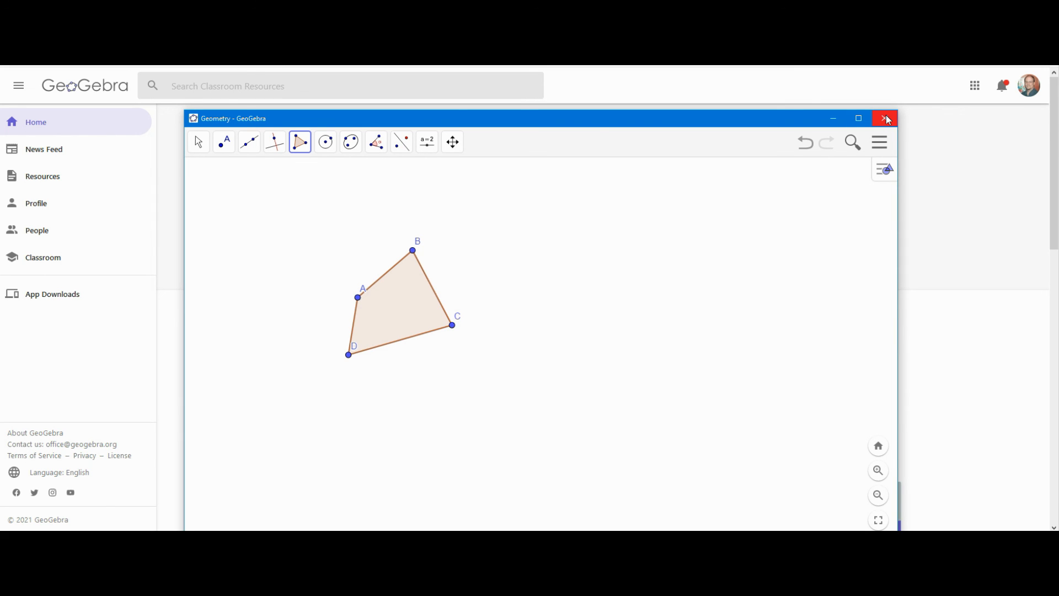
click(880, 142)
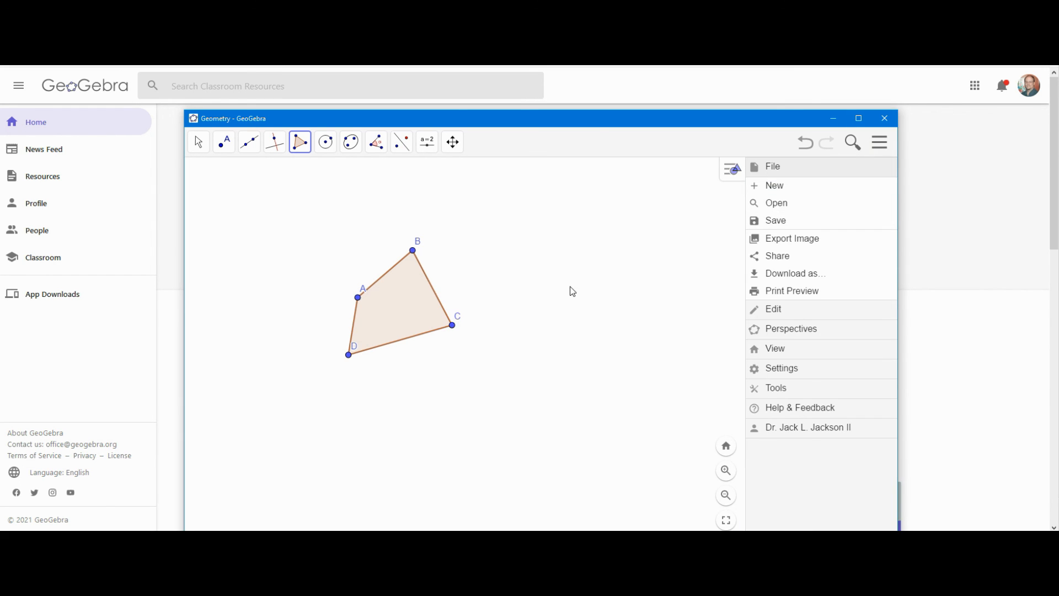
- Select the Move tool, preview Export Image of the quadrilateral, then close the app
click(553, 289)
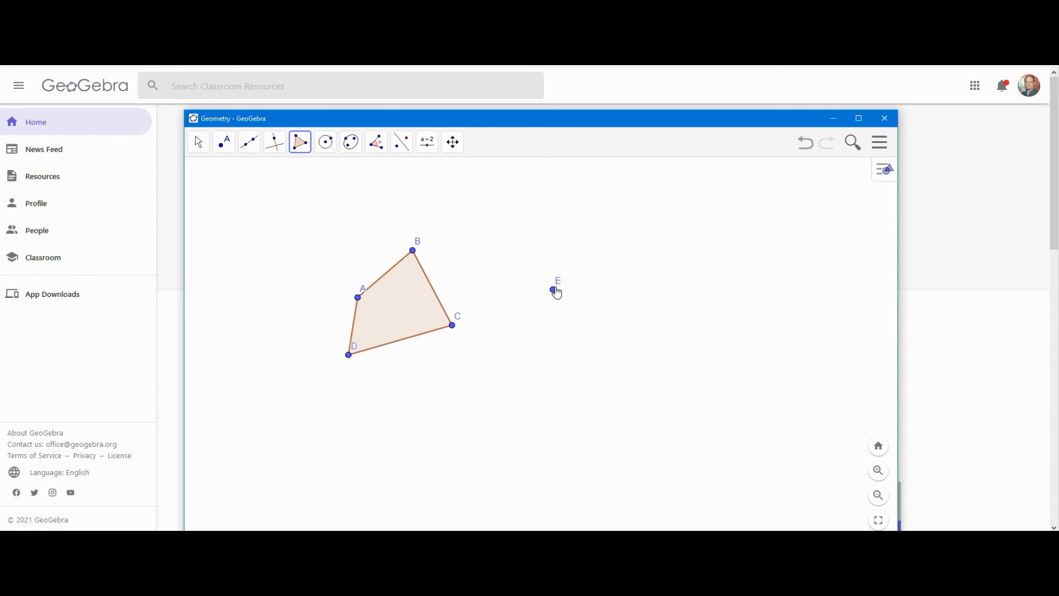
click(199, 143)
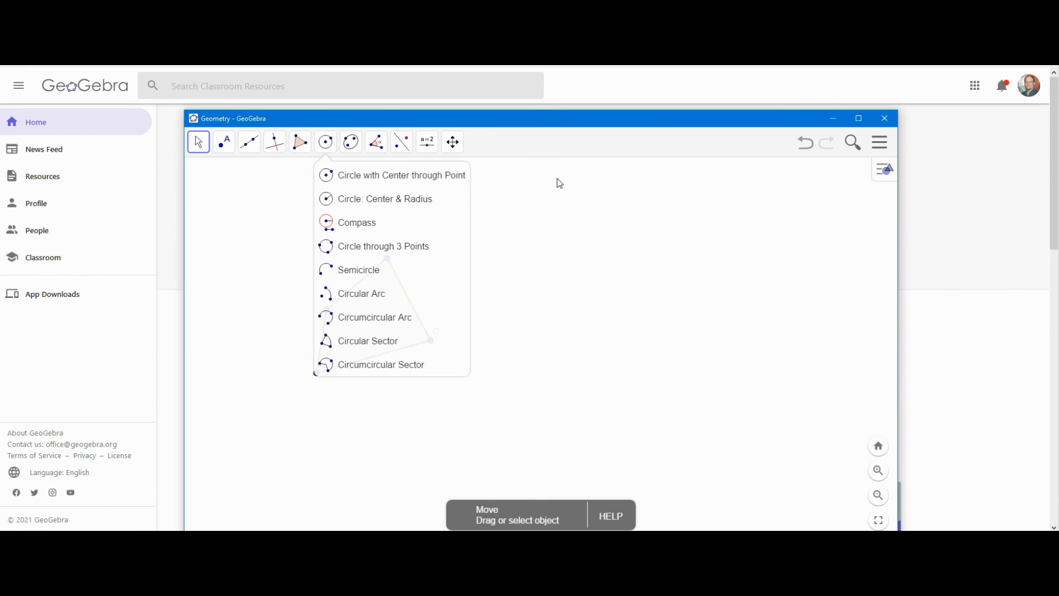
click(571, 207)
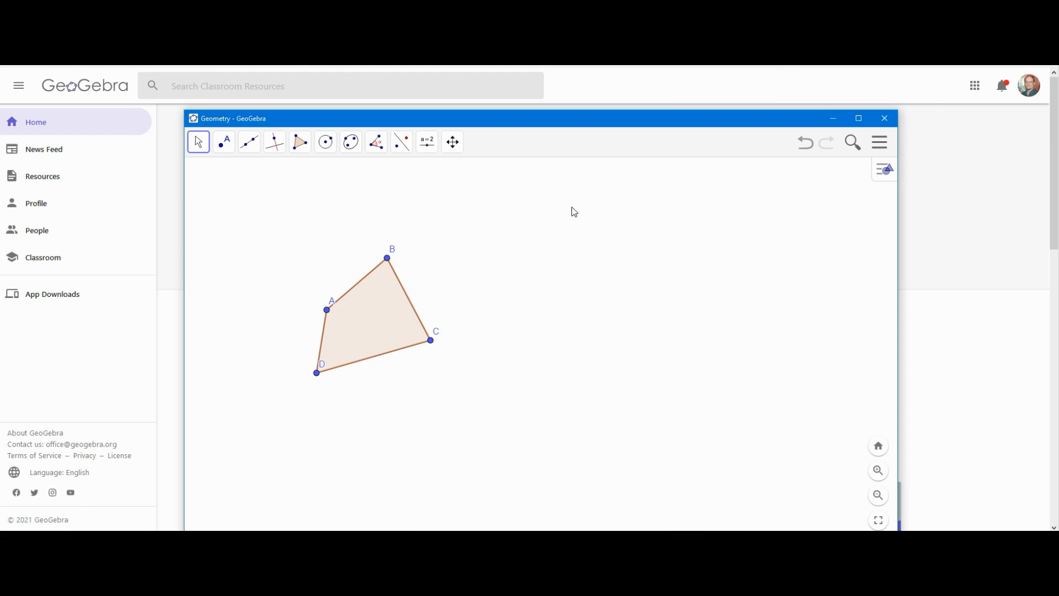
click(878, 148)
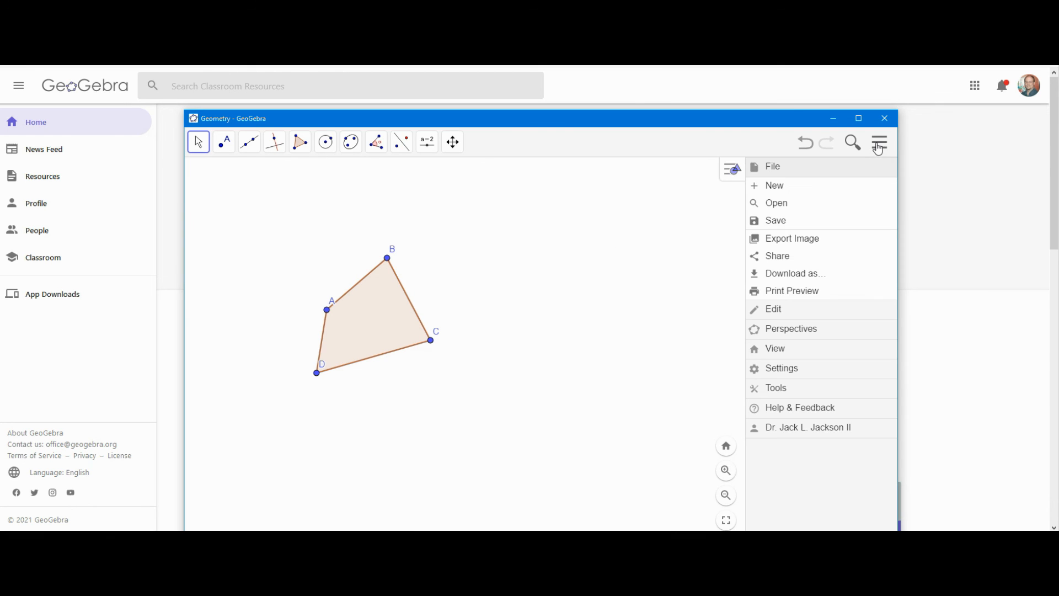
click(784, 246)
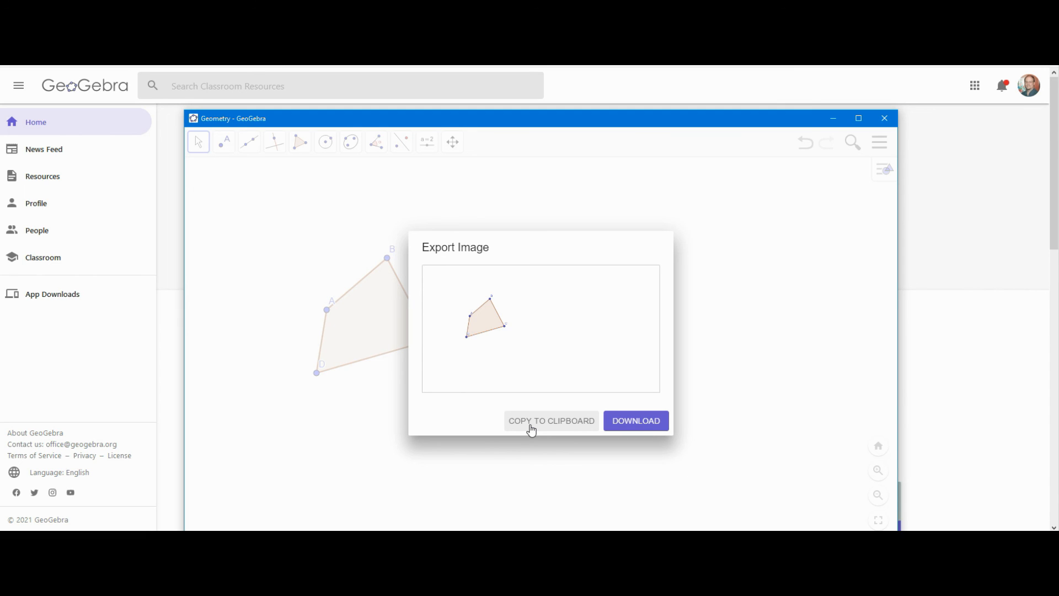
click(882, 119)
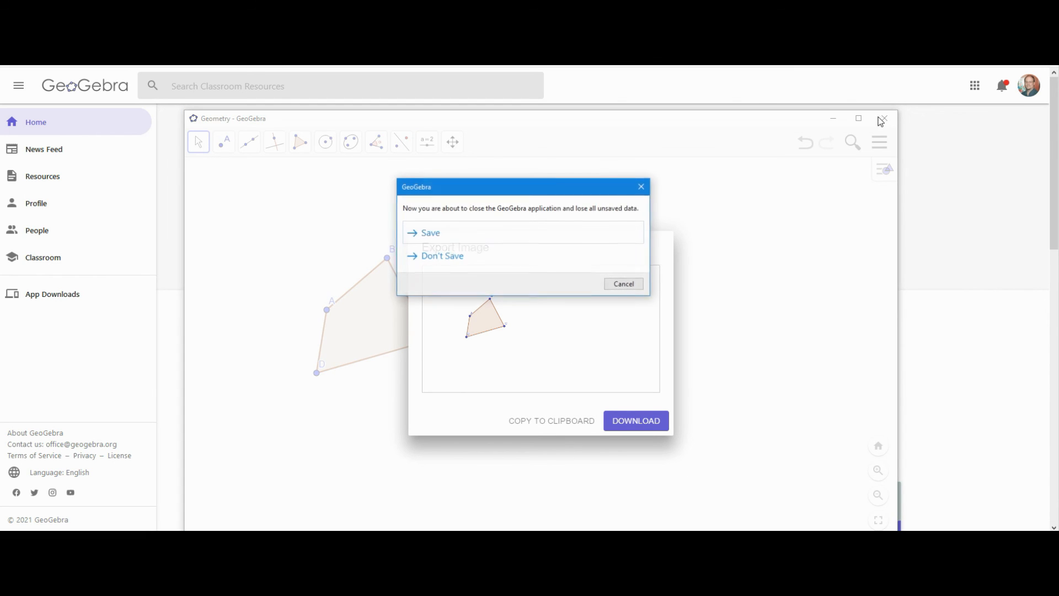
- Close GeoGebra without saving and follow the handout's Check-as-you-go GeoGebra Tutorials link
click(461, 259)
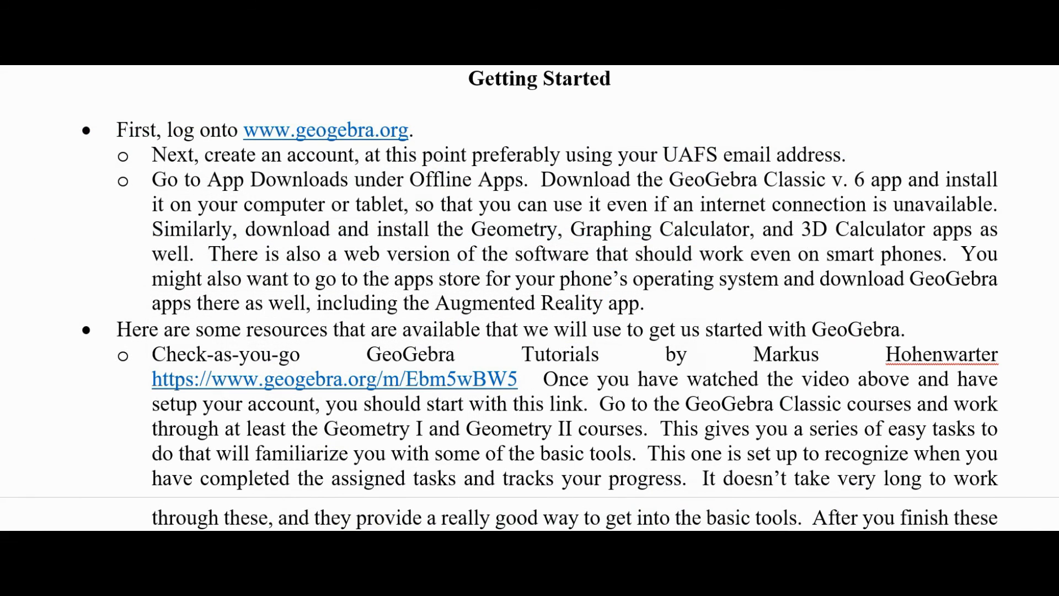
scroll(392, 353, down, 3)
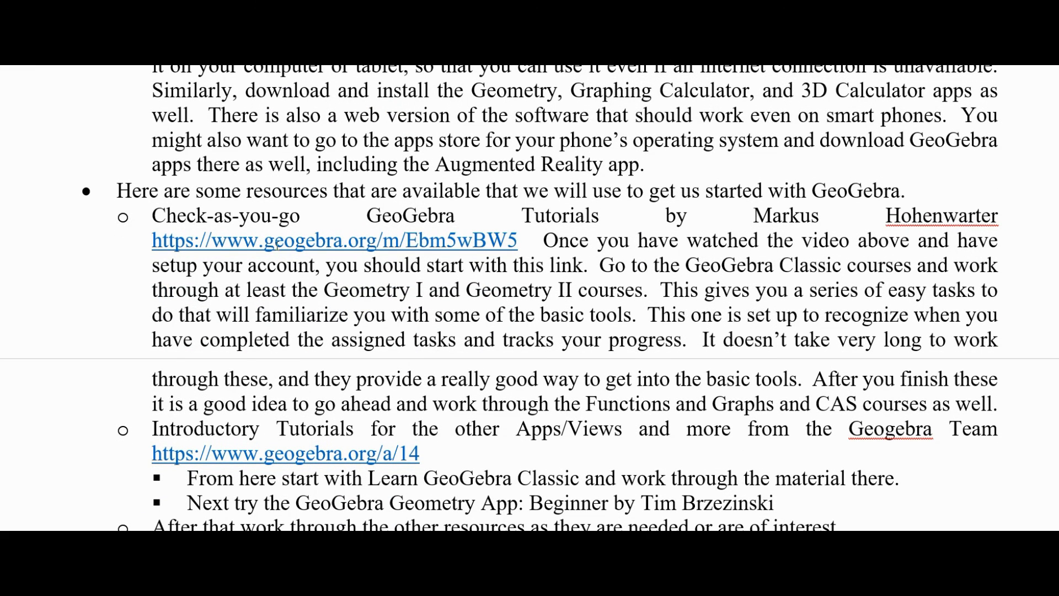
ctrl+click(280, 243)
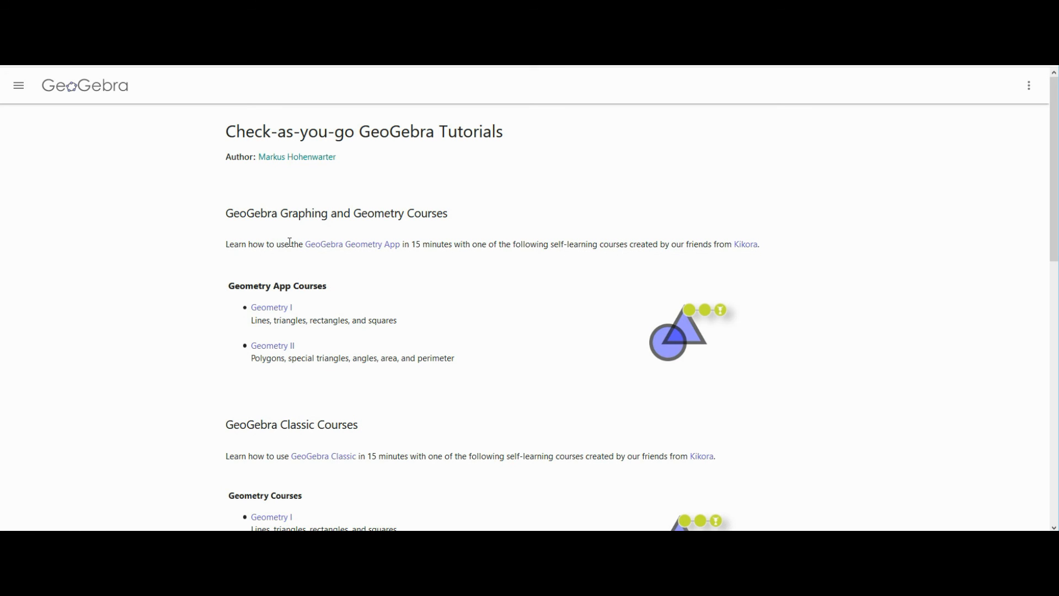
- In Geometry I, place A, B, C, D in the square, triangle, circle and hexagon, then continue
click(273, 309)
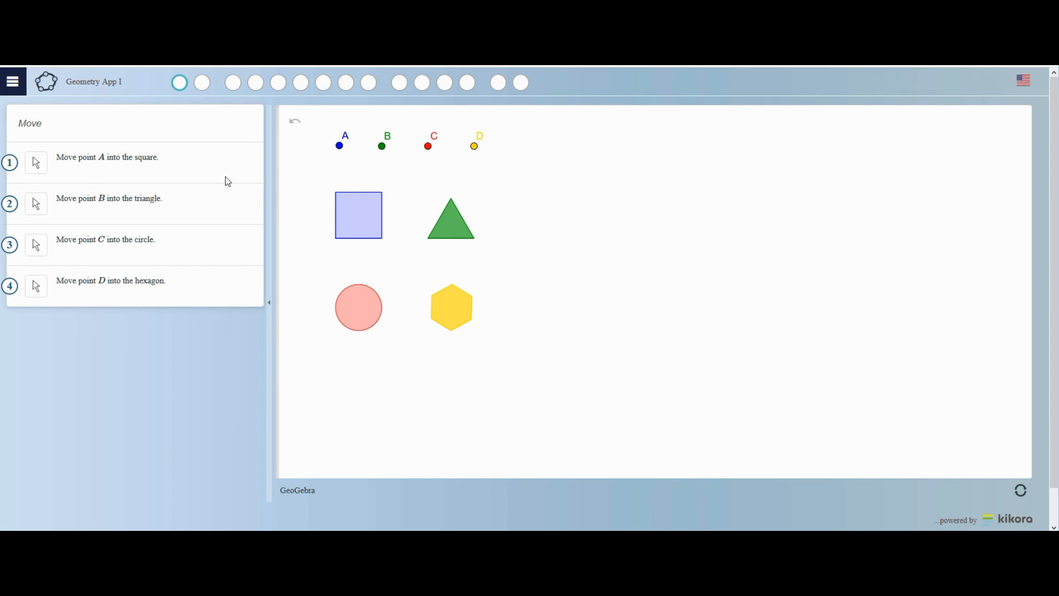
drag(340, 148, 356, 222)
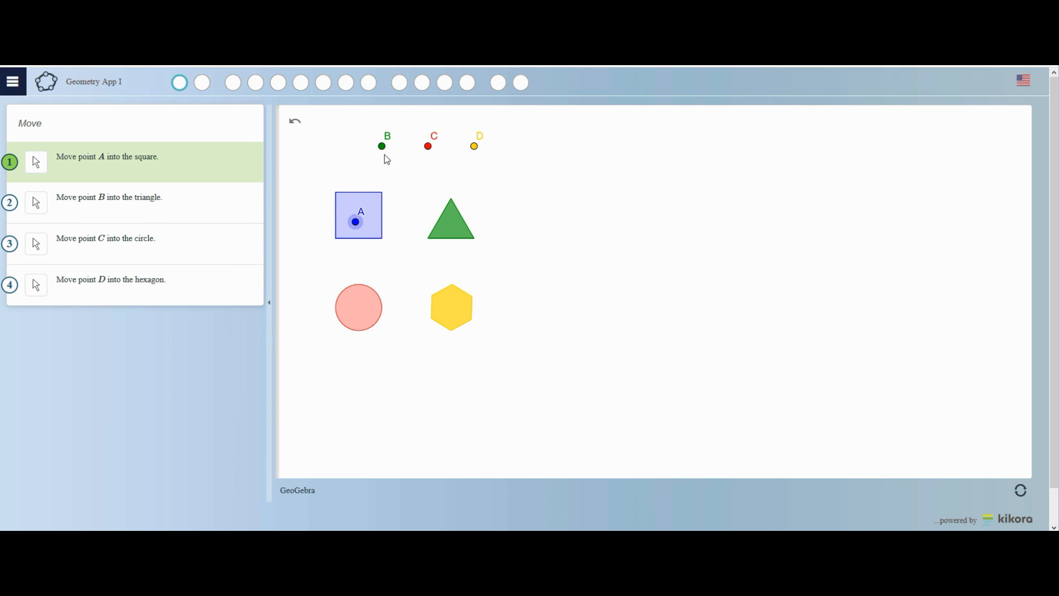
drag(385, 150, 448, 227)
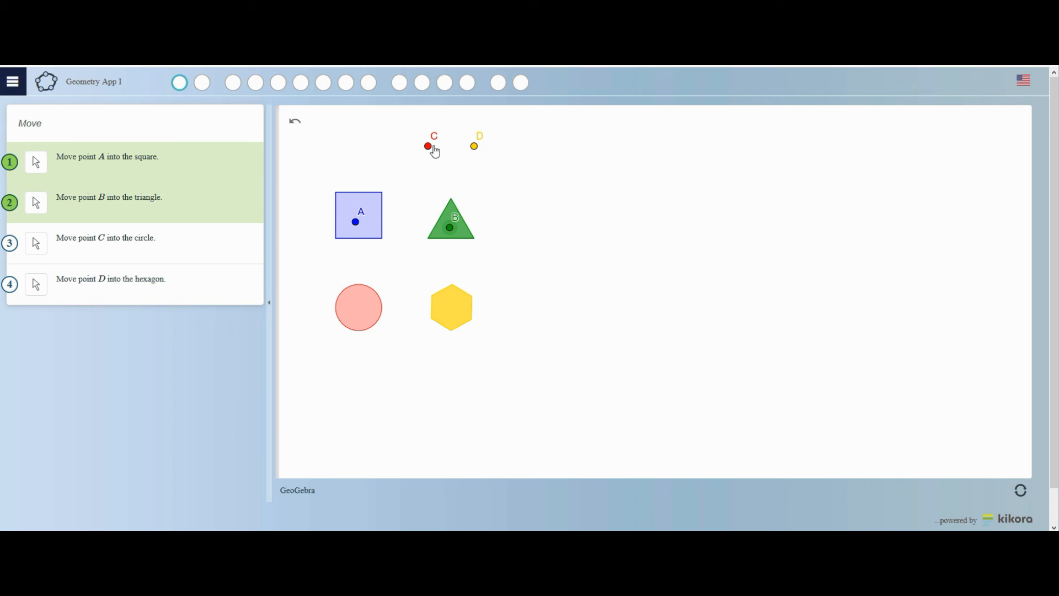
drag(431, 150, 370, 316)
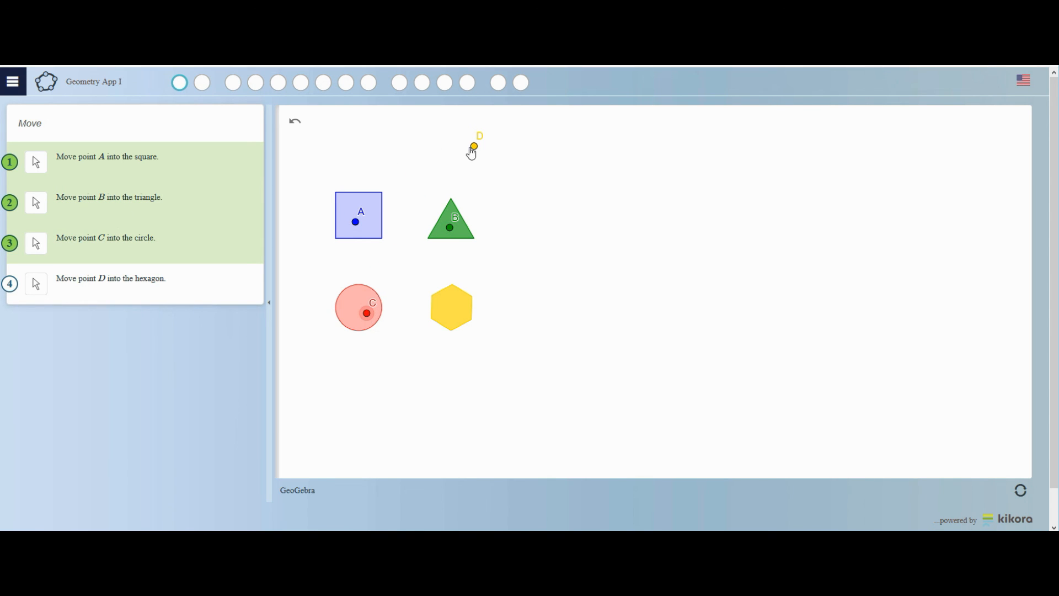
drag(474, 148, 448, 310)
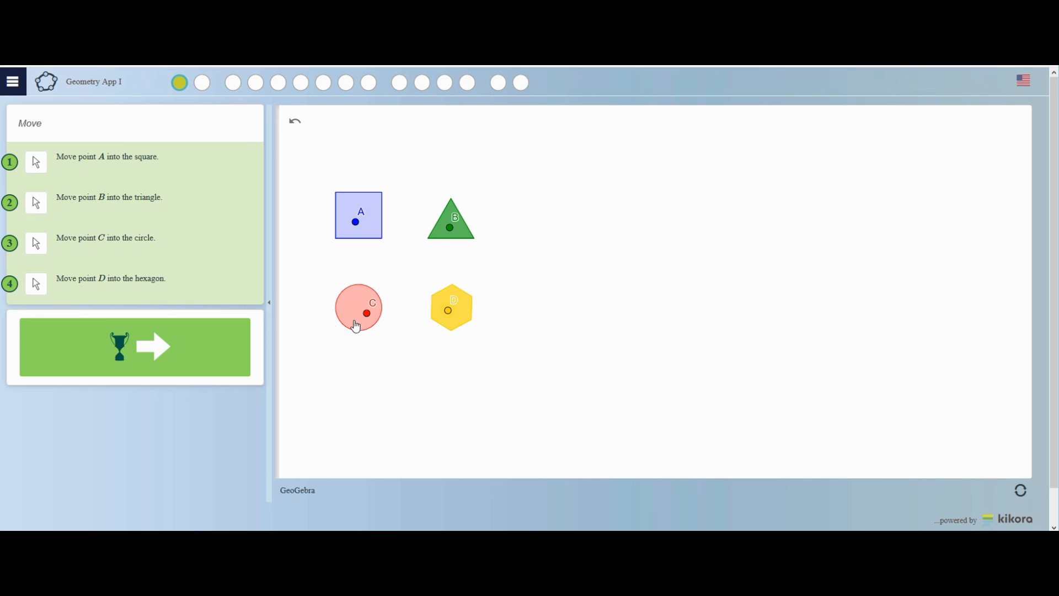
click(144, 357)
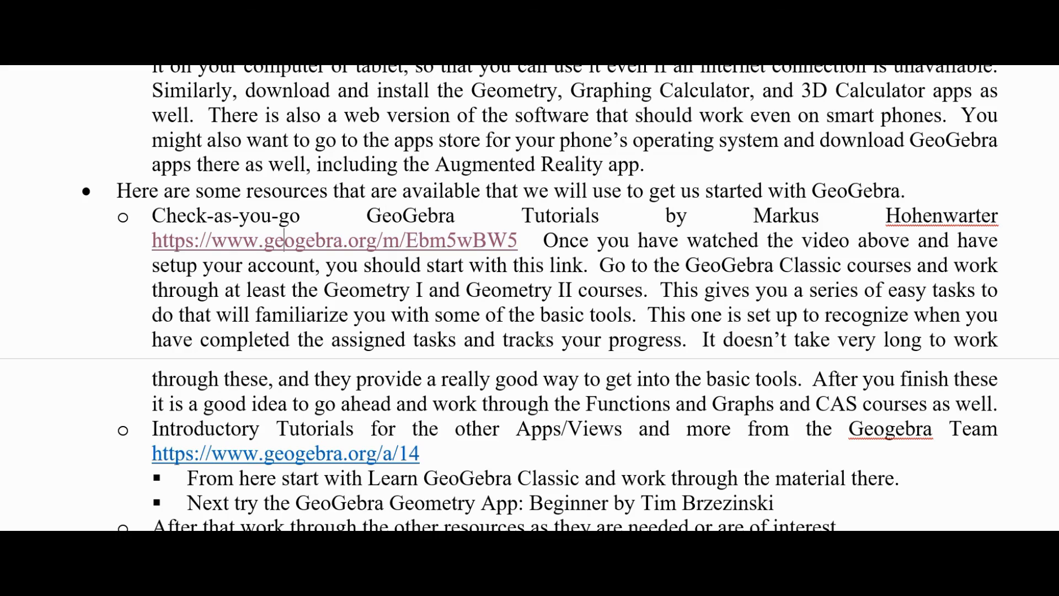
- Replace the misspelled 'Geogebra' on the Introductory Tutorials line with the suggestion 'GeoGebra'
scroll(541, 341, down, 4)
scroll(412, 178, up, 3)
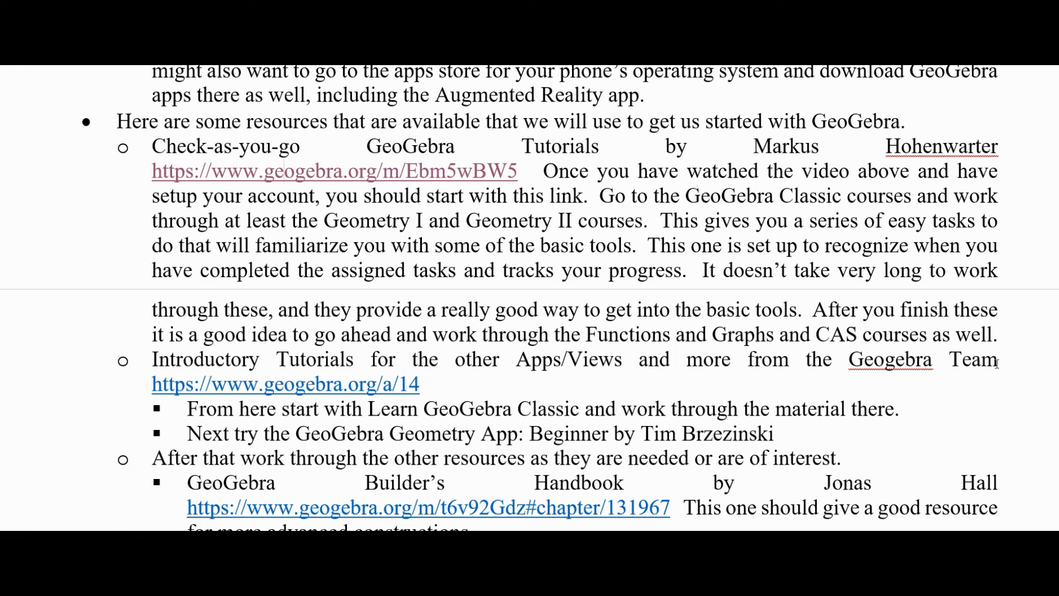
click(893, 361)
right_click(889, 364)
click(883, 376)
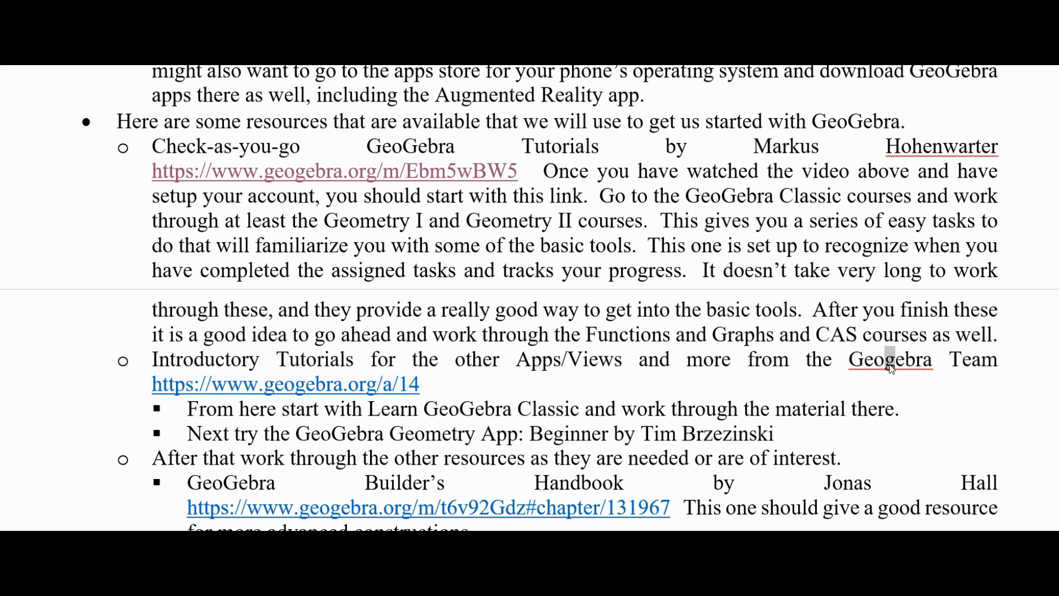